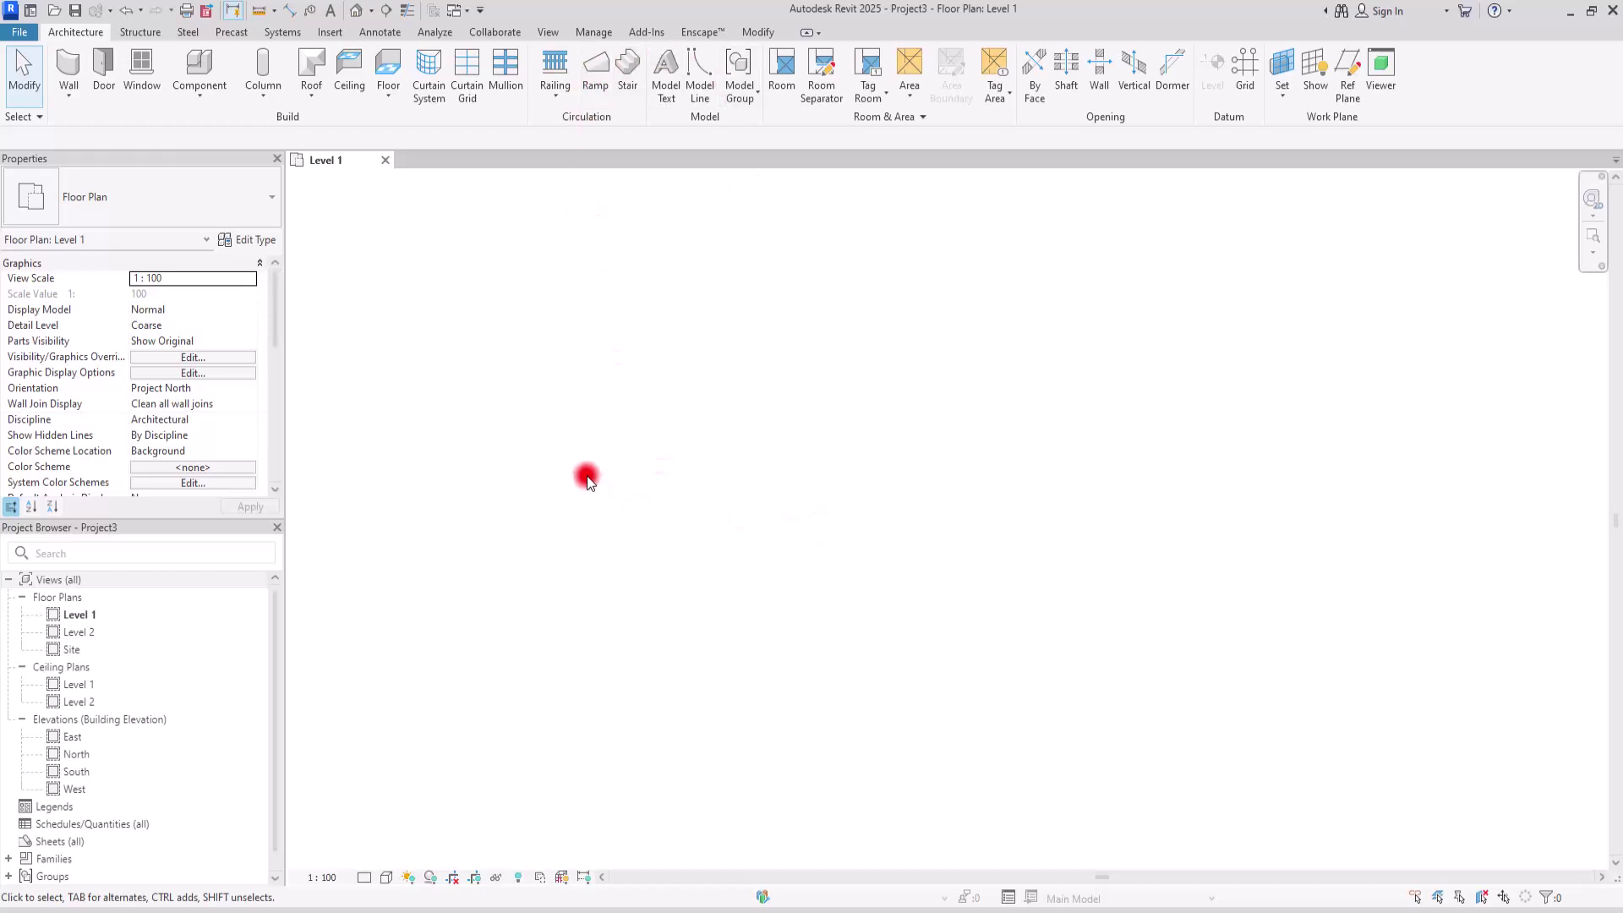
Start a ramp on Level 1 with Level 2 as top level and sketch a straight horizontal run 12 m long
{"action": "left_click", "coordinate": [593, 66]}
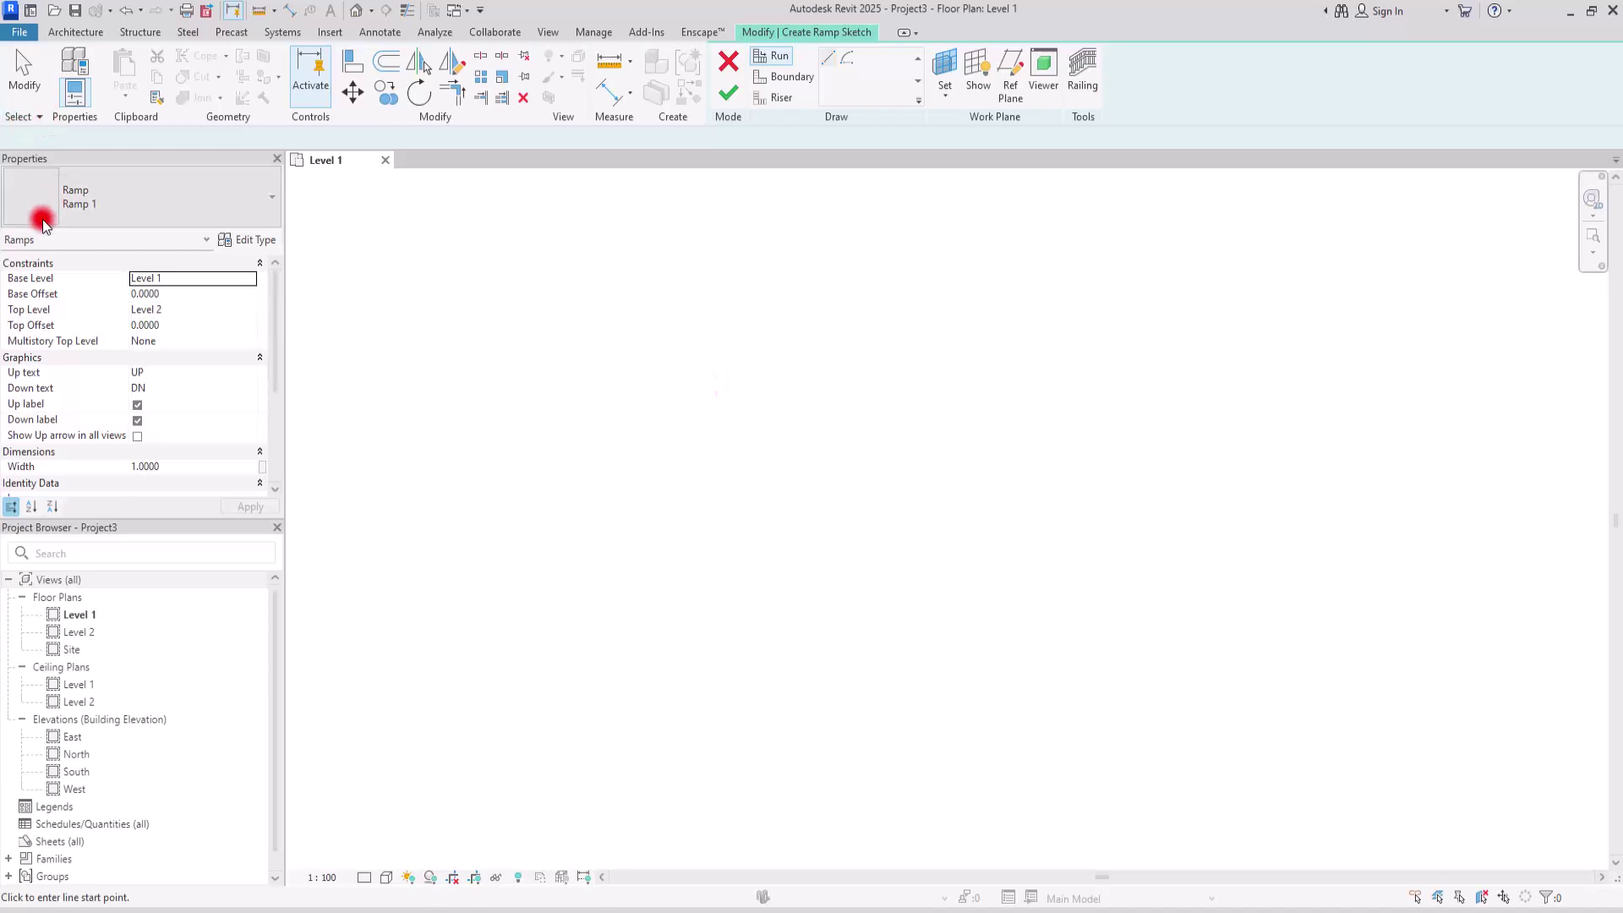
{"action": "scroll", "coordinate": [189, 347], "scroll_direction": "down", "scroll_amount": 5}
{"action": "scroll", "coordinate": [179, 405], "scroll_direction": "up", "scroll_amount": 5}
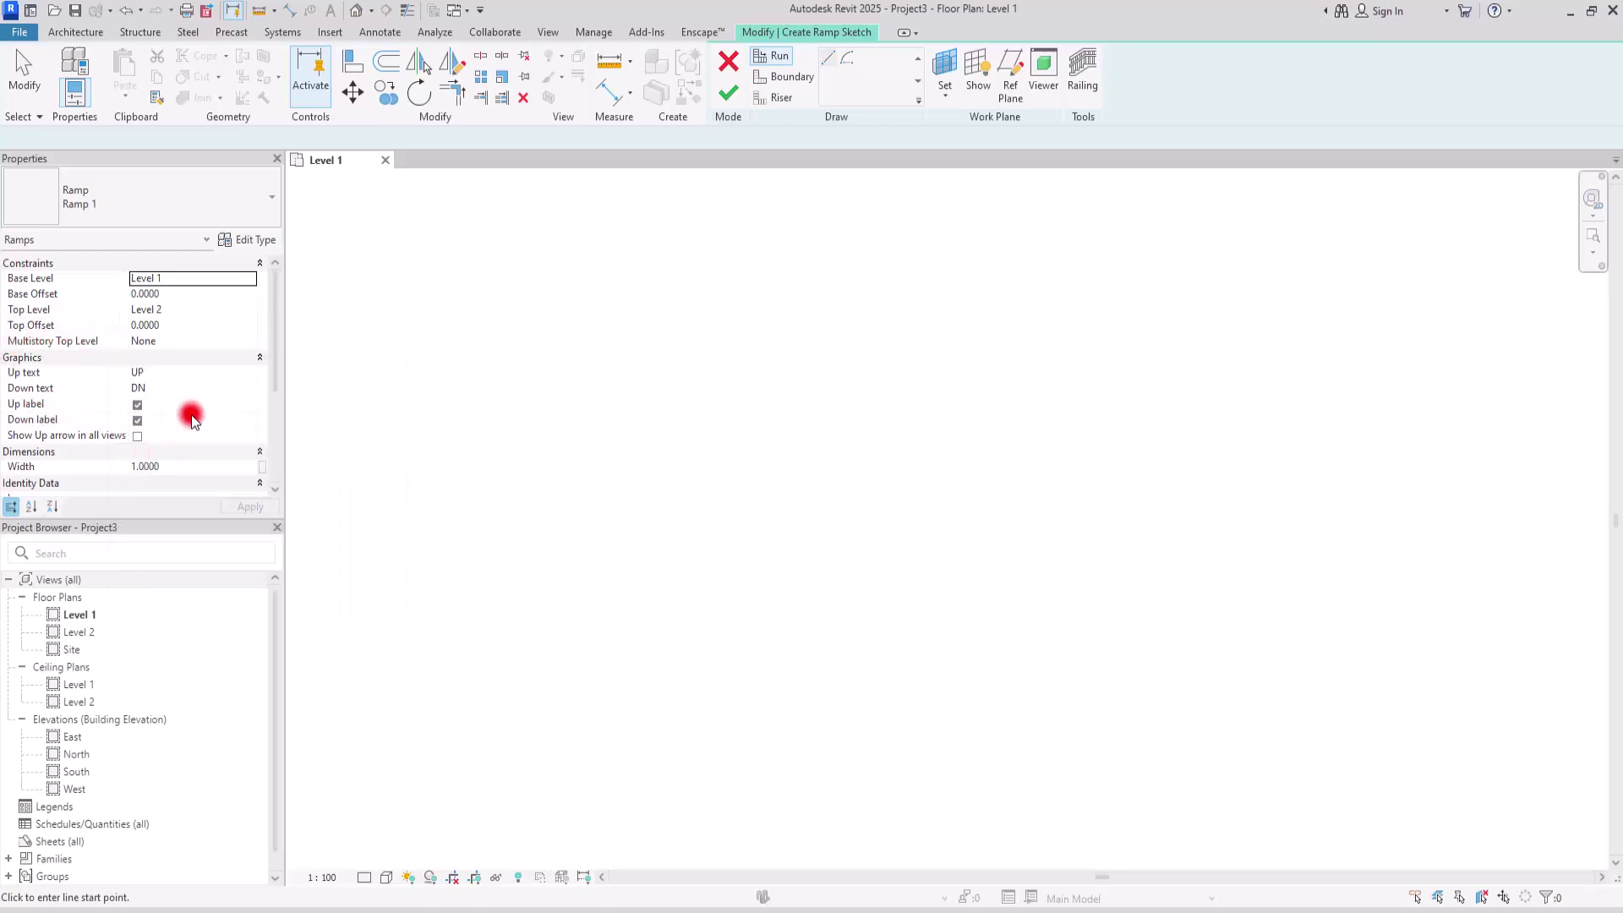
{"action": "left_click_drag", "start_coordinate": [281, 302], "coordinate": [281, 330]}
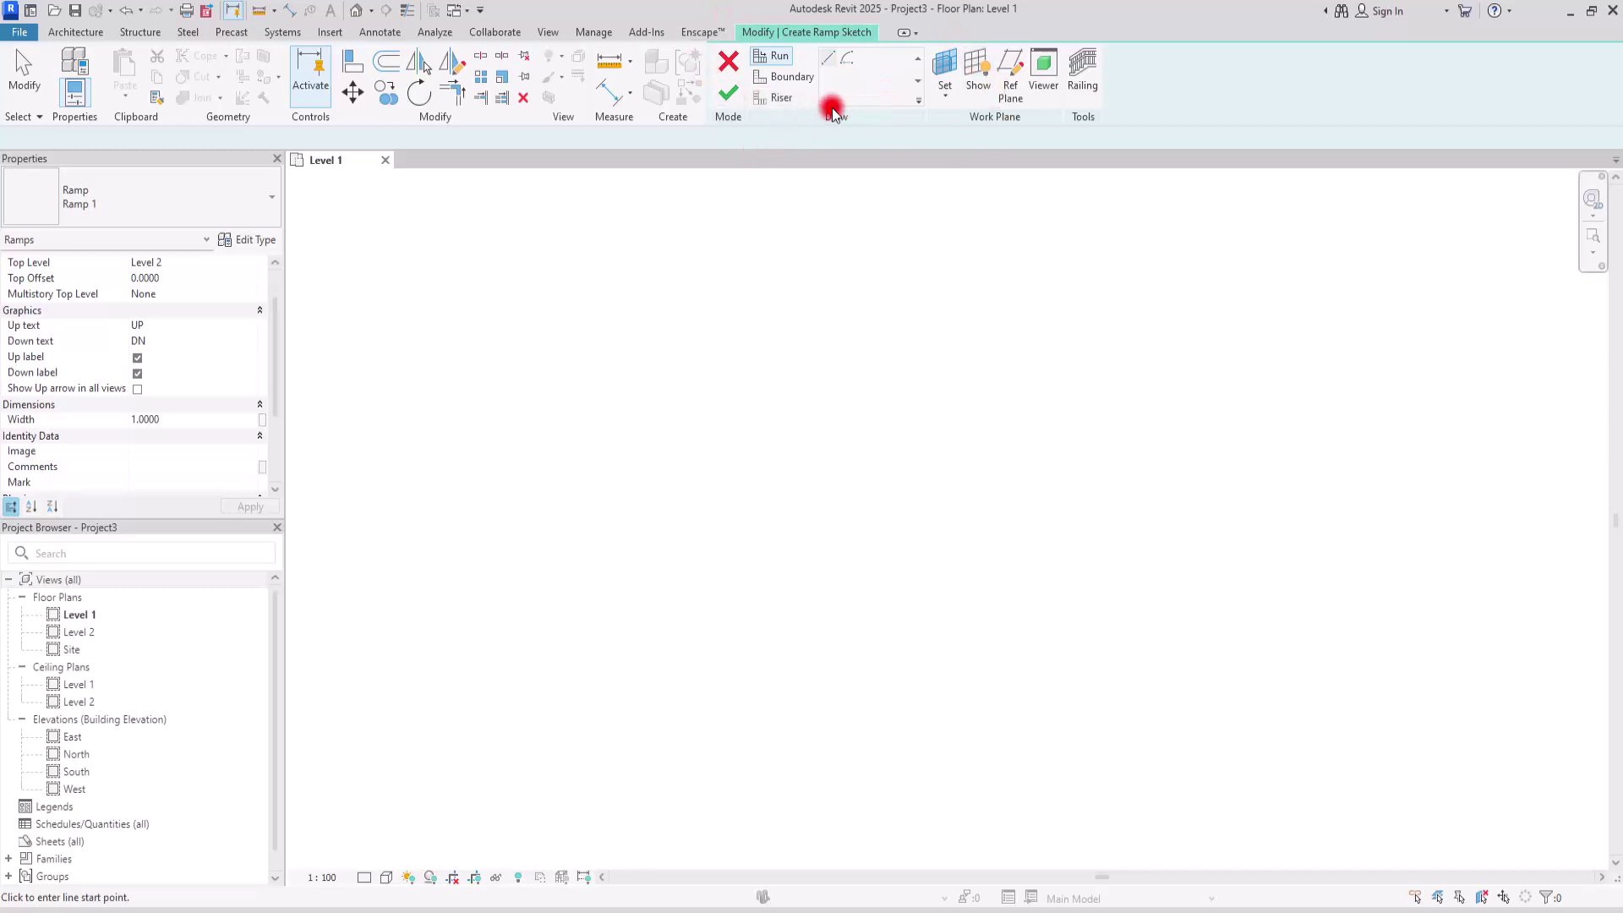
{"action": "left_click", "coordinate": [848, 61]}
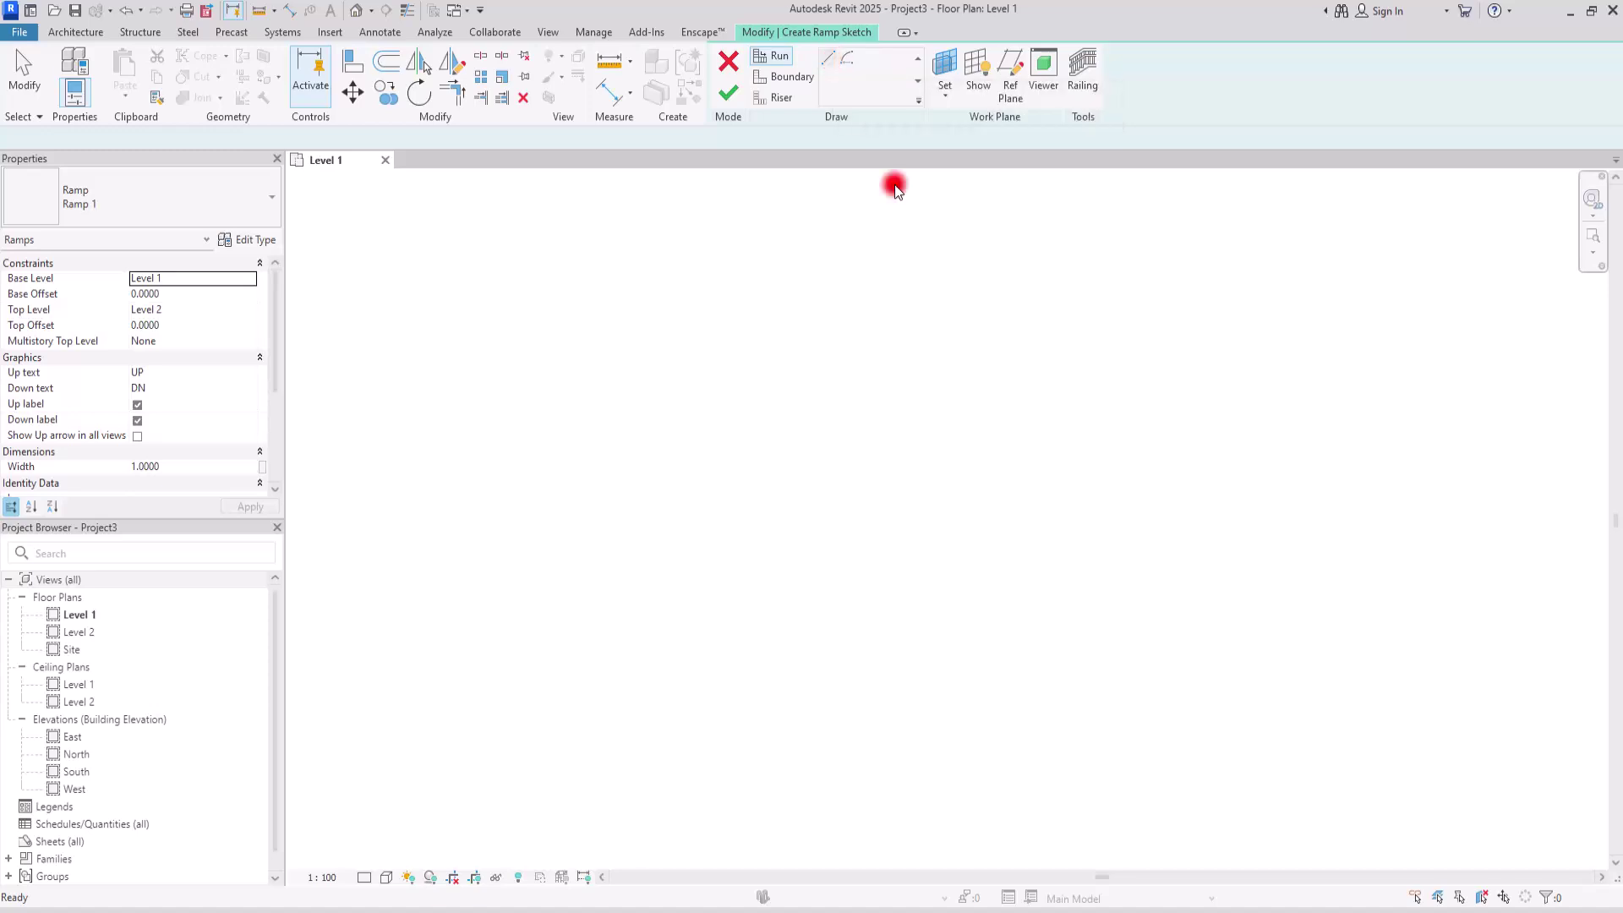
{"action": "left_click", "coordinate": [417, 358]}
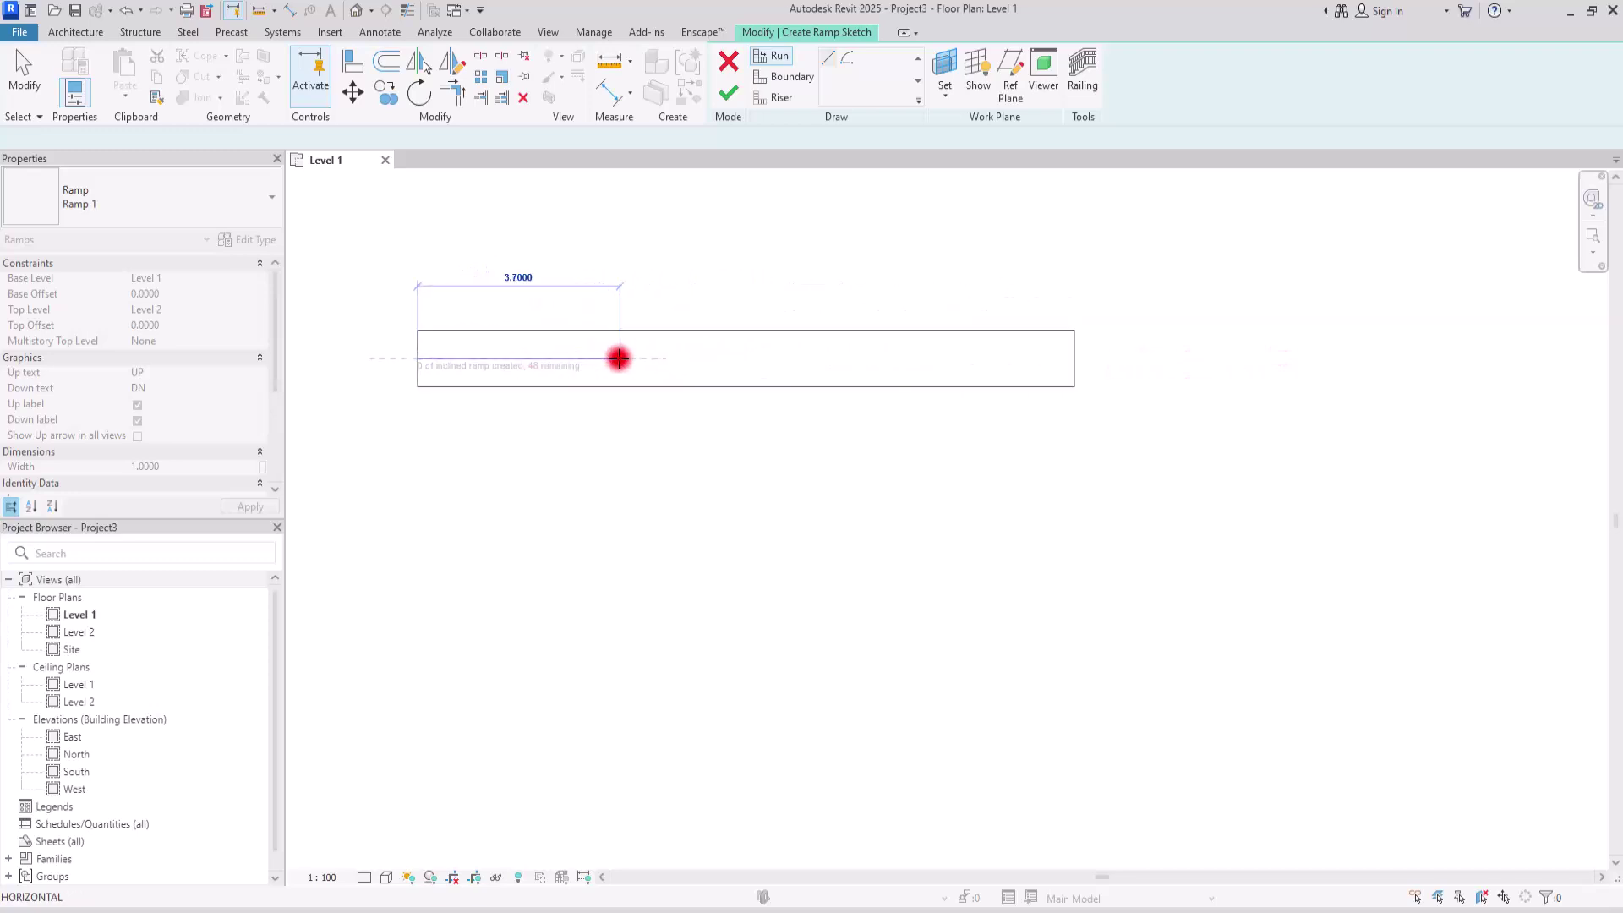
{"action": "left_click", "coordinate": [1215, 358]}
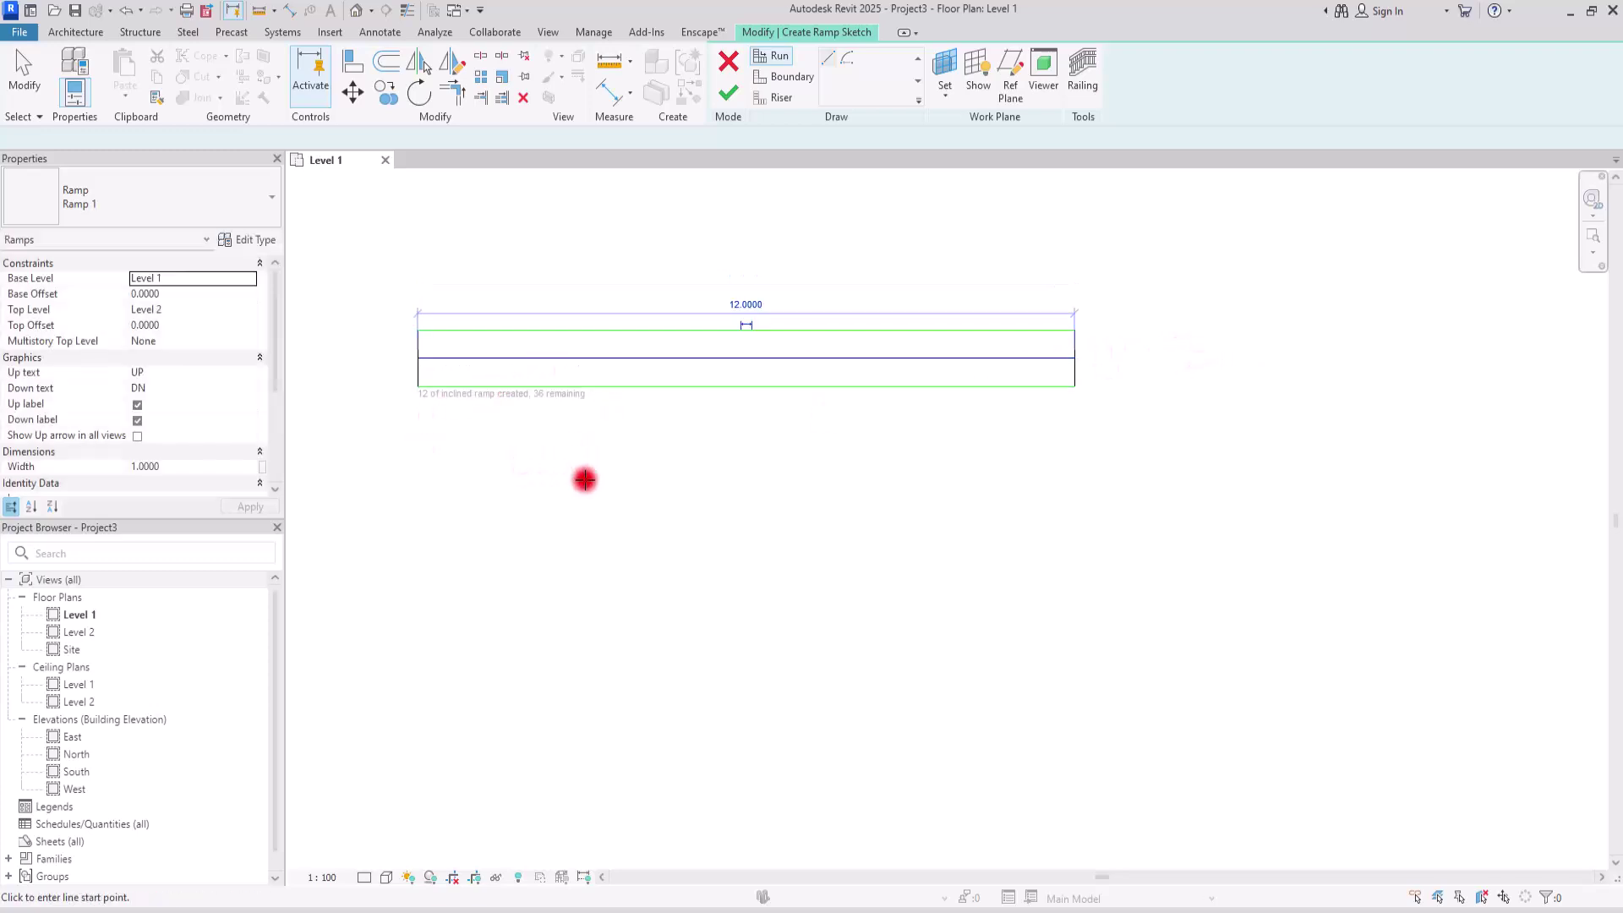
Add three more parallel 12 m runs below the first in alternating directions to form a switchback, and finish the ramp
{"action": "middle_click_drag", "start_coordinate": [583, 475], "coordinate": [757, 494]}
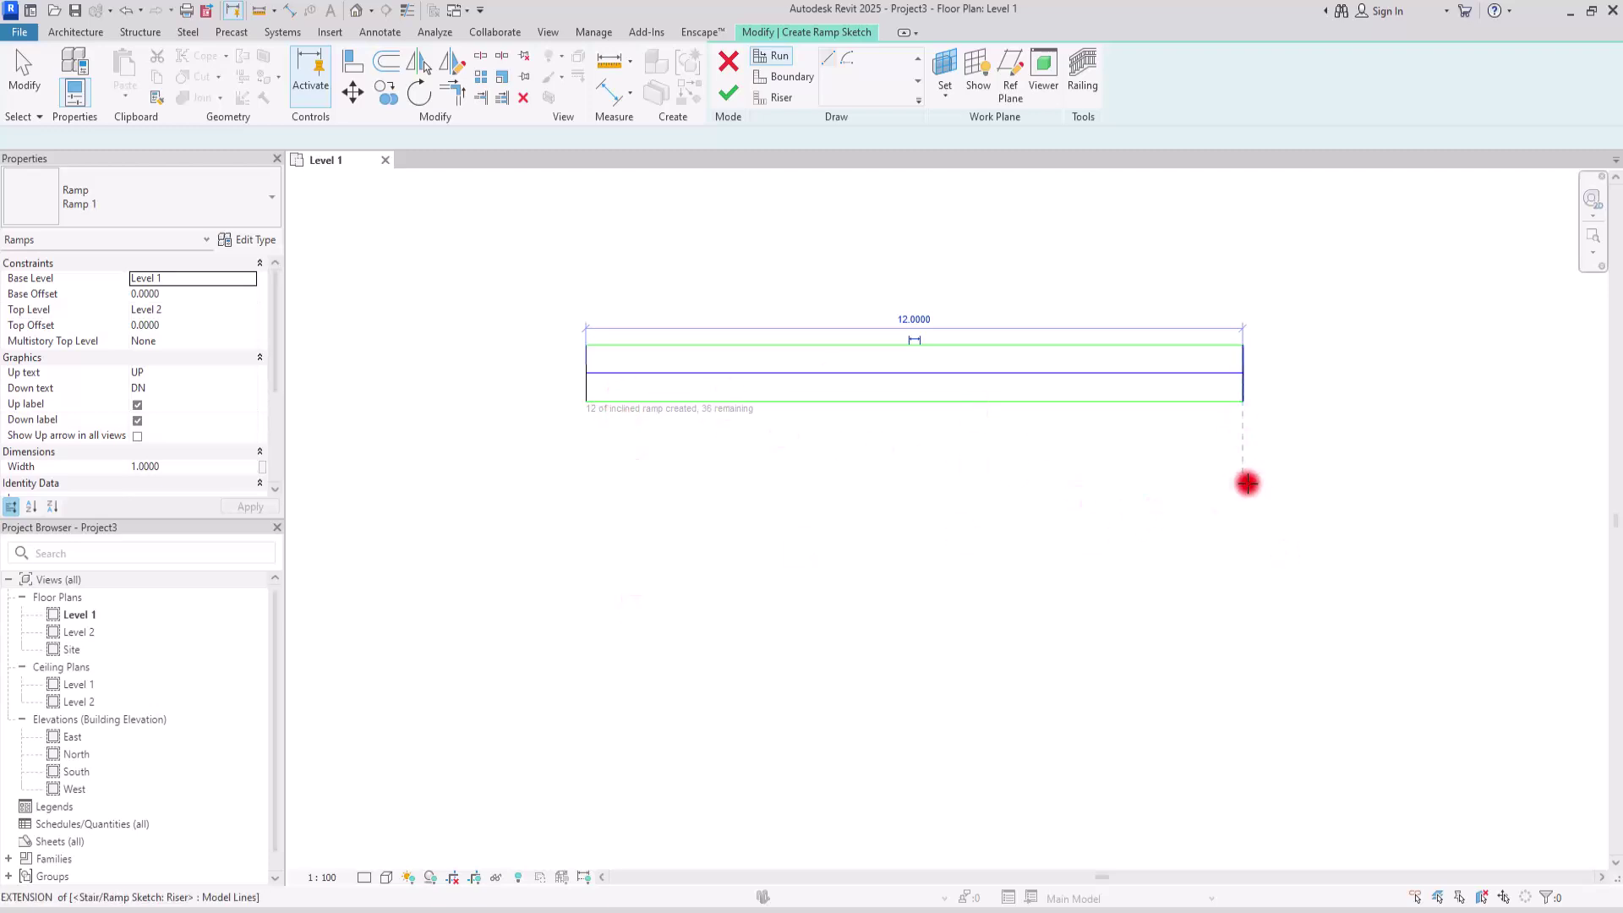
{"action": "left_click", "coordinate": [1247, 482]}
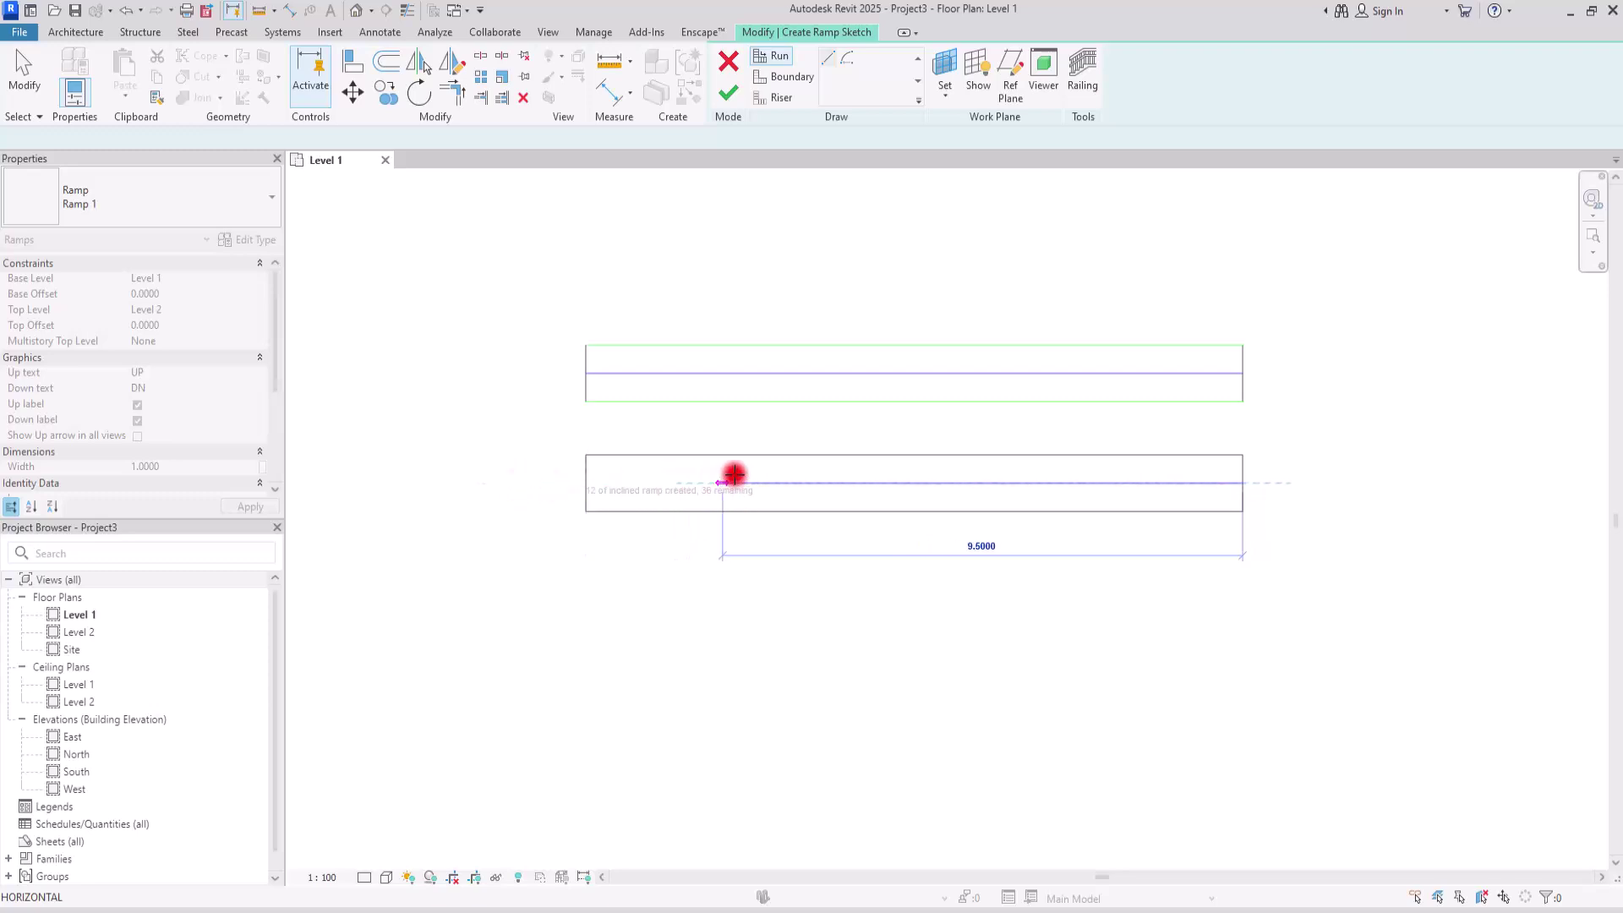
{"action": "left_click", "coordinate": [586, 483]}
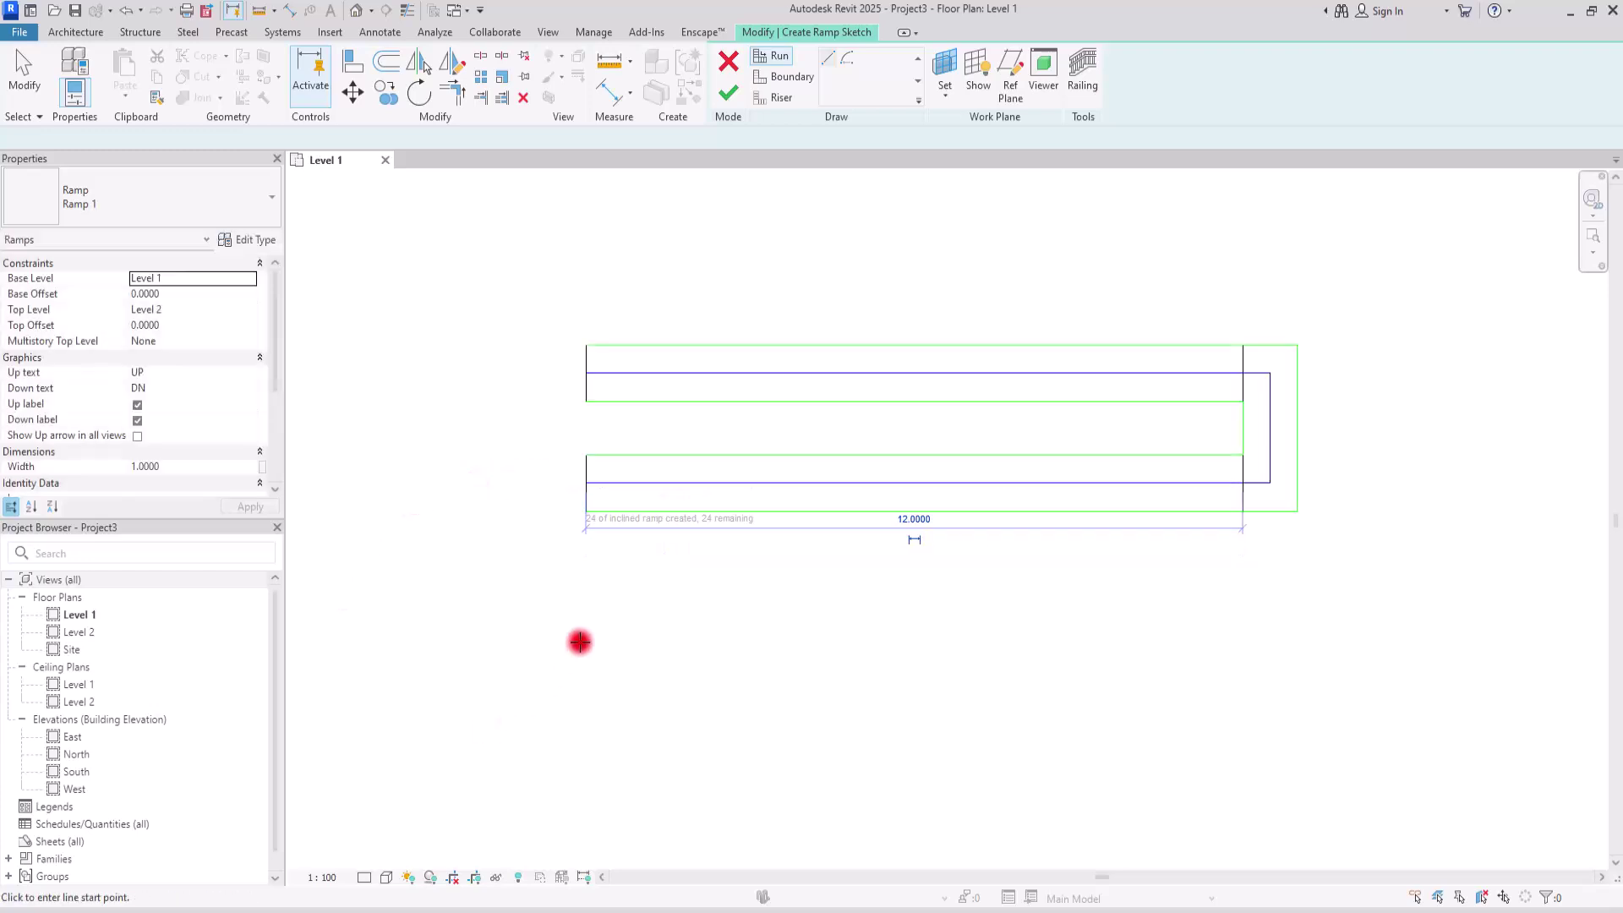
{"action": "left_click", "coordinate": [585, 595]}
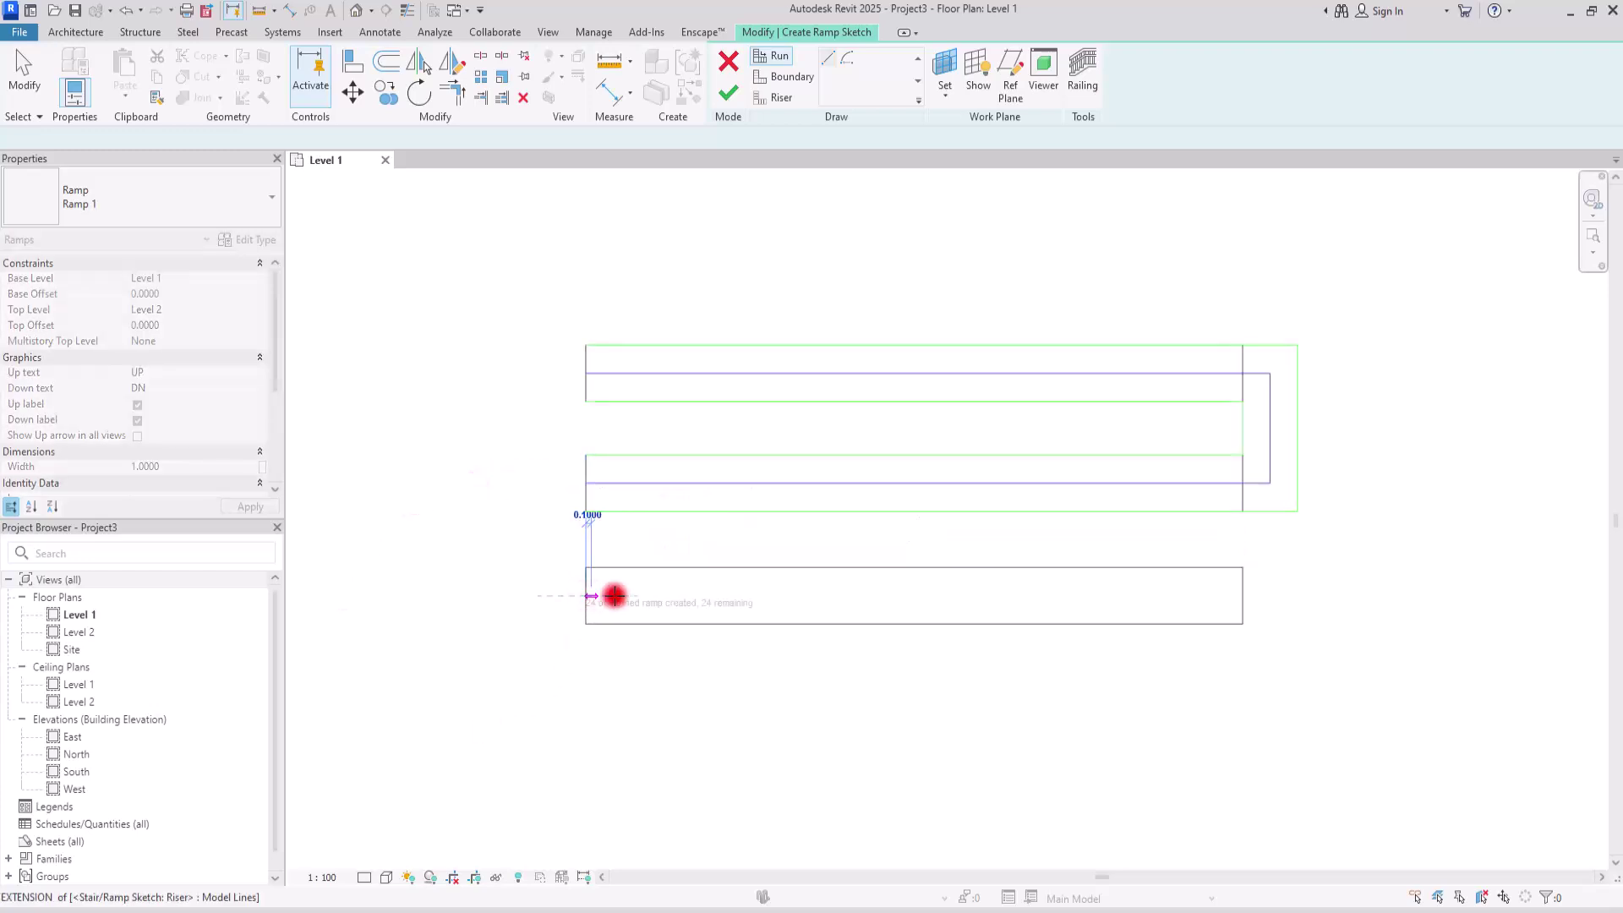
{"action": "left_click", "coordinate": [1243, 596]}
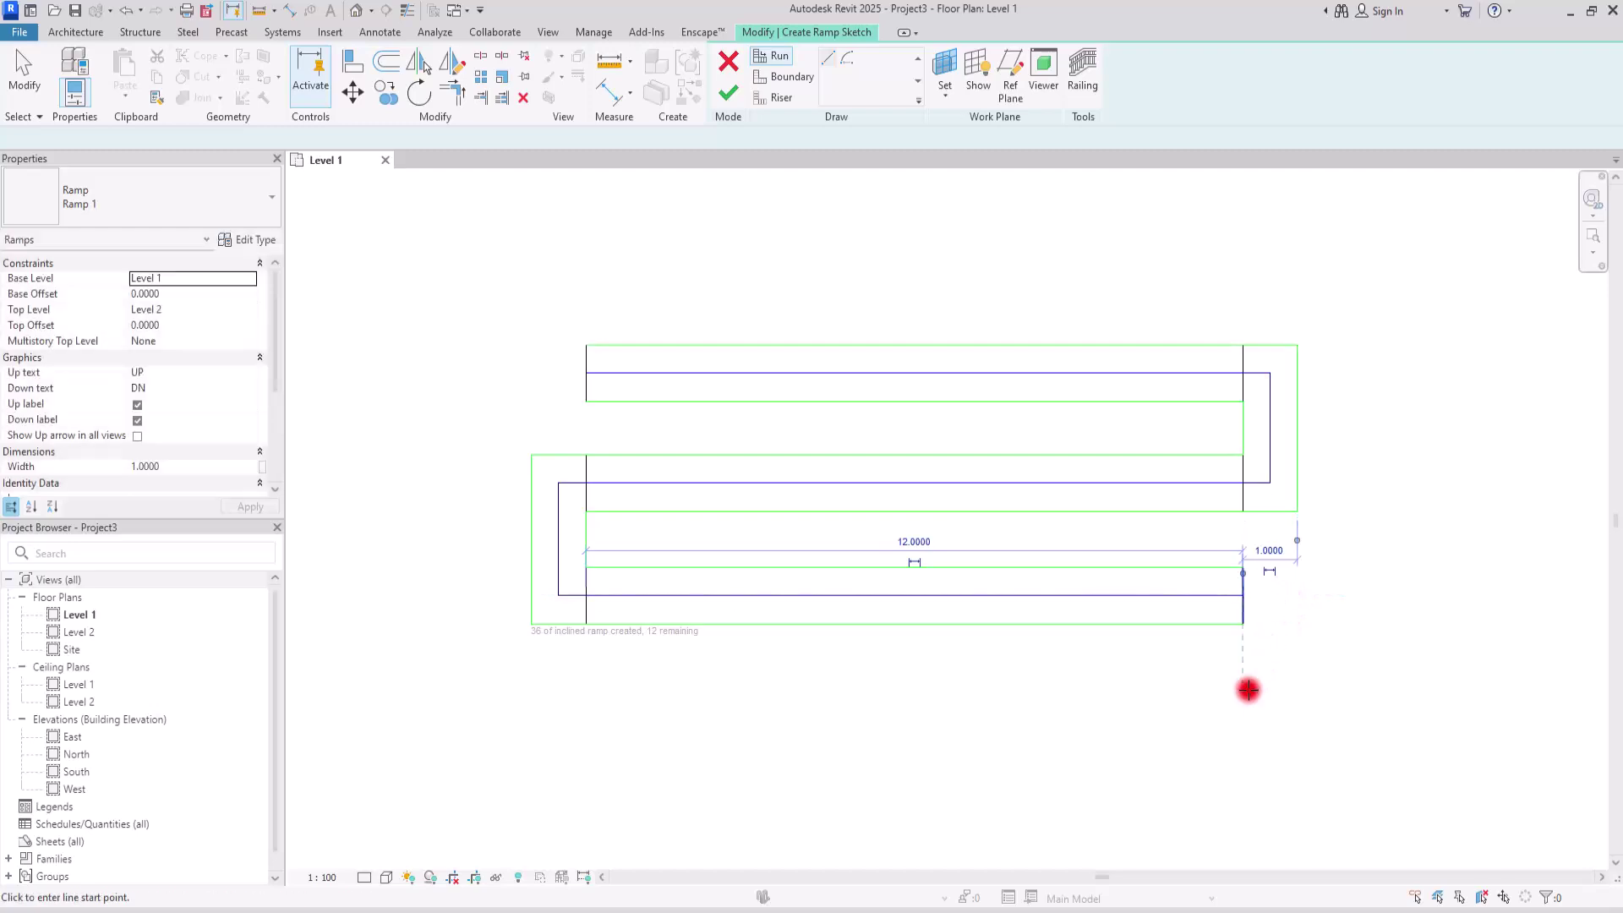
{"action": "left_click", "coordinate": [1244, 707]}
{"action": "left_click", "coordinate": [409, 696]}
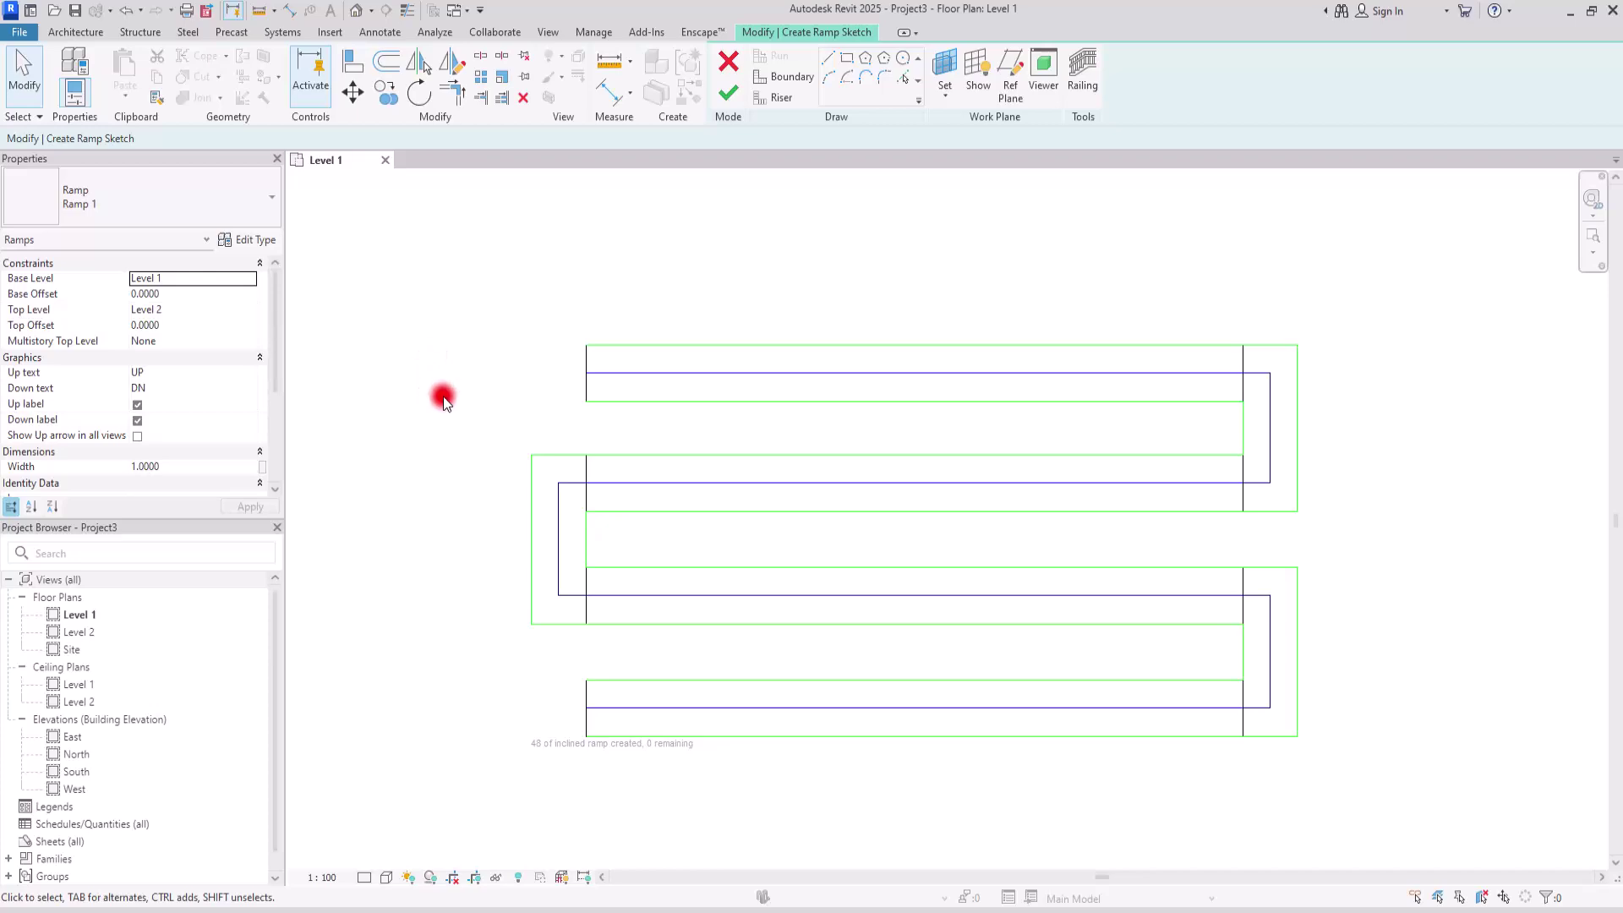
{"action": "left_click", "coordinate": [727, 92]}
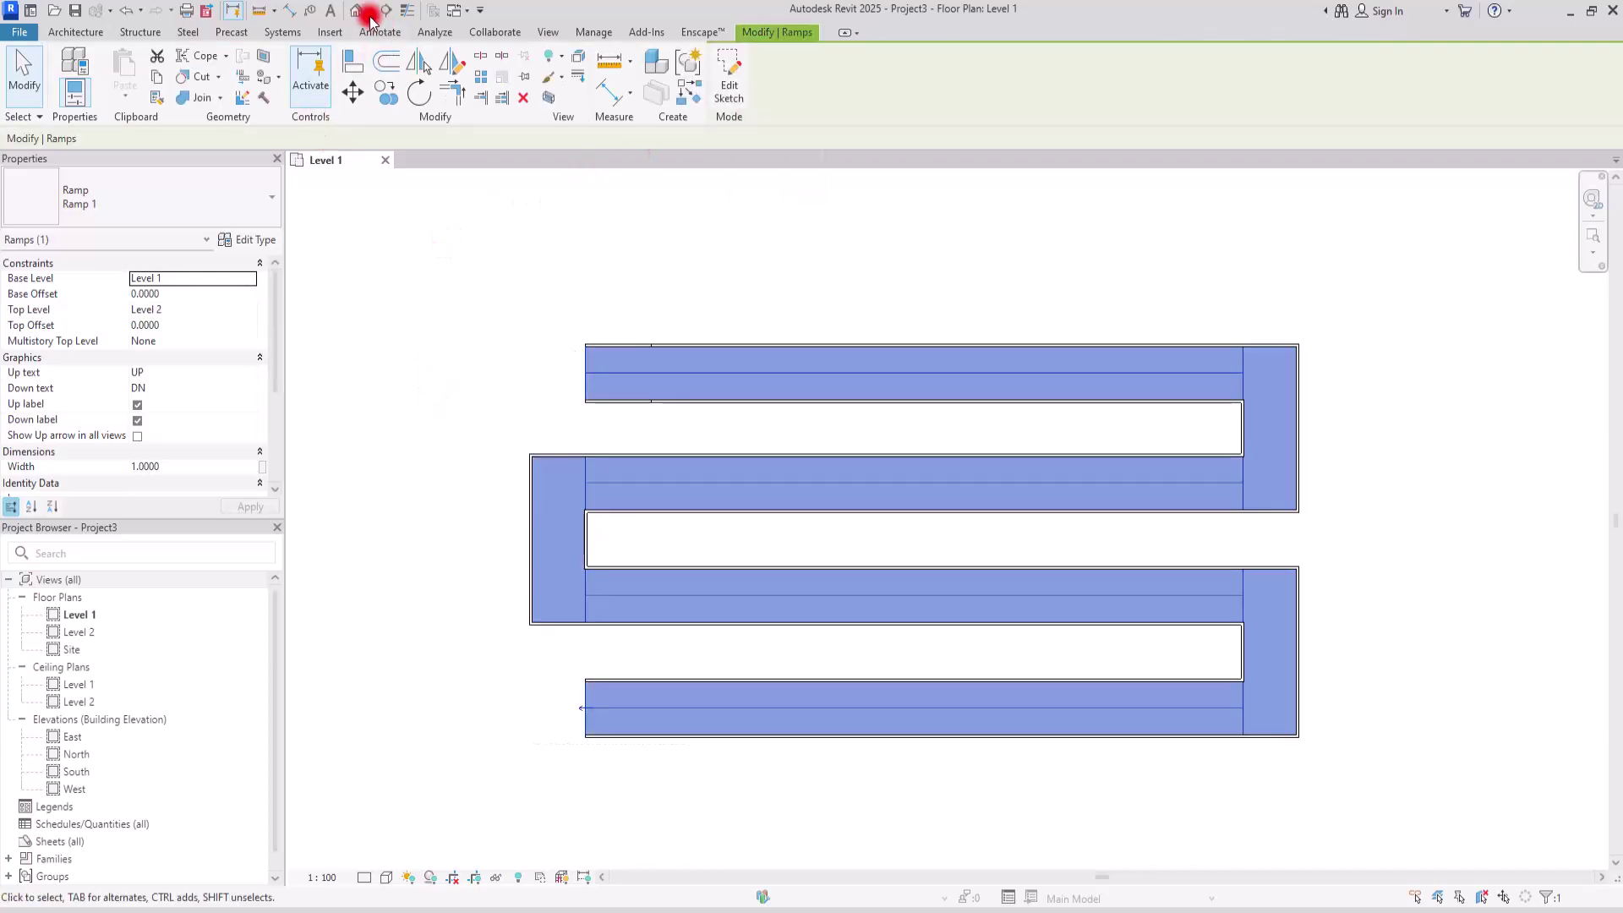
Examine the switchback ramp in the 3D view and from the back, comparing its ends with the Level 1 and Level 2 lines
{"action": "left_click", "coordinate": [369, 15]}
{"action": "scroll", "coordinate": [924, 391], "scroll_direction": "up", "scroll_amount": 5}
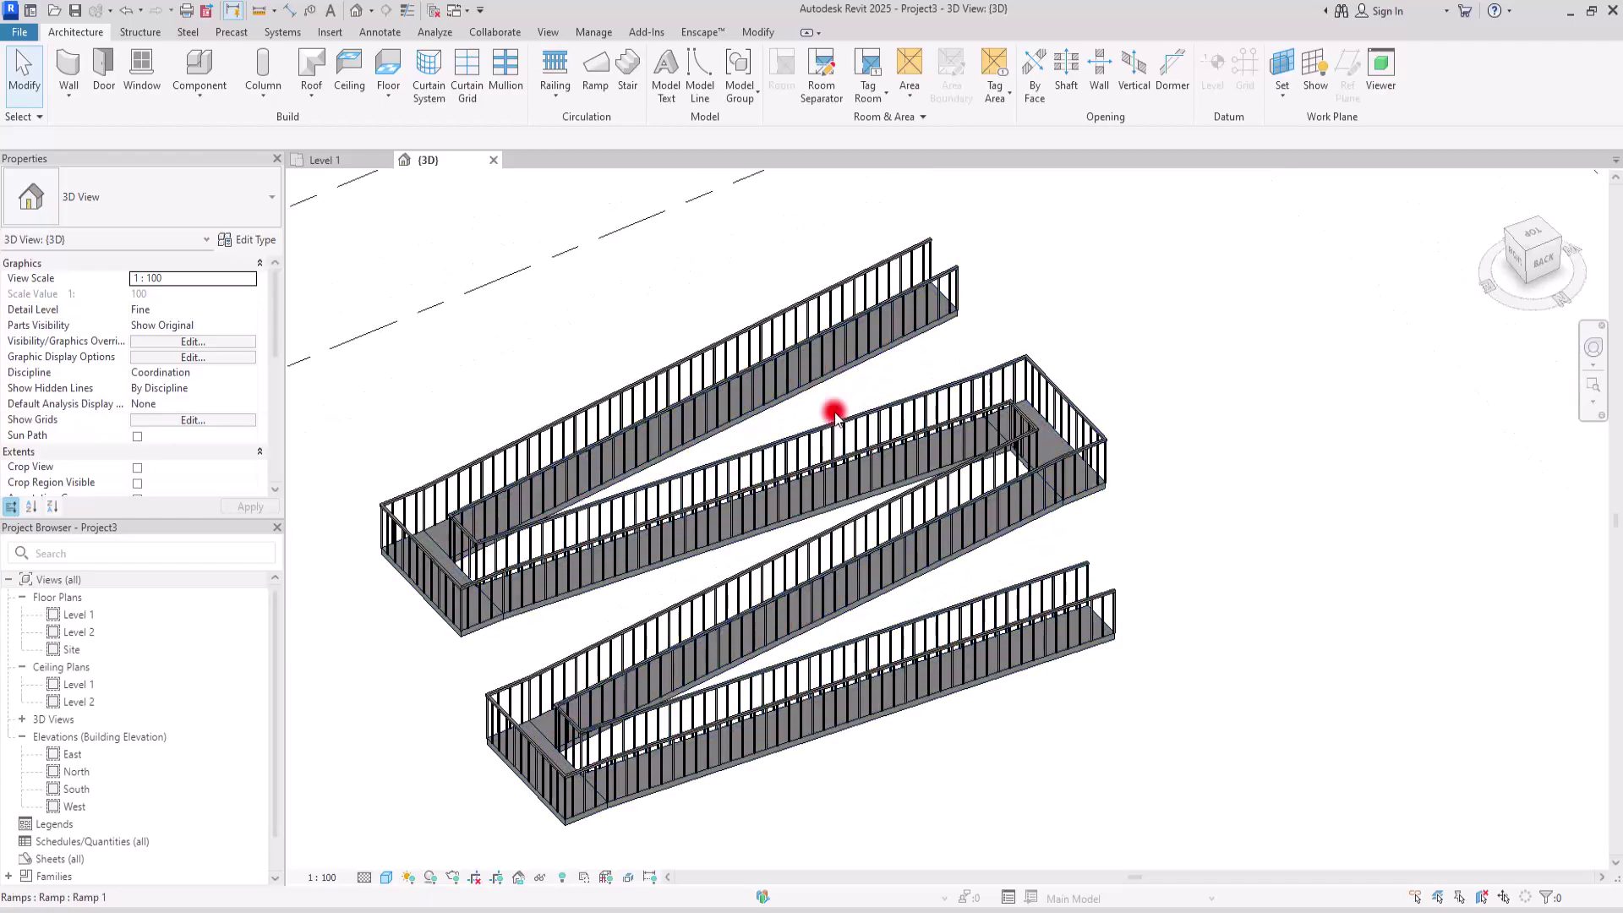
{"action": "middle_click_drag", "start_coordinate": [834, 414], "coordinate": [1444, 292], "text": "shift"}
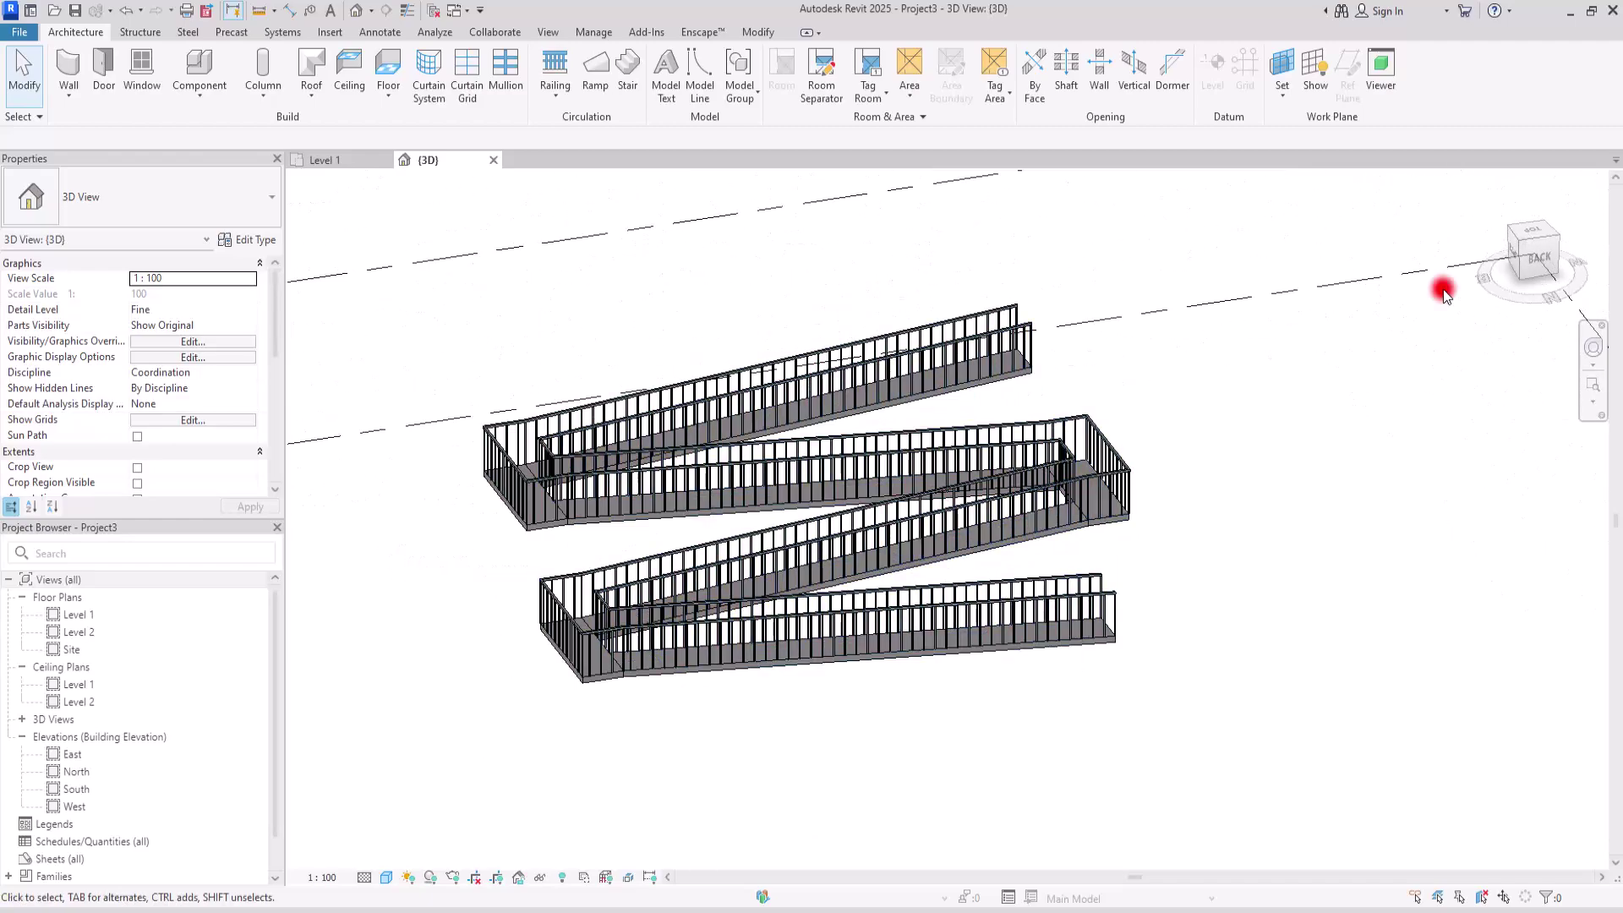
{"action": "left_click", "coordinate": [1535, 254]}
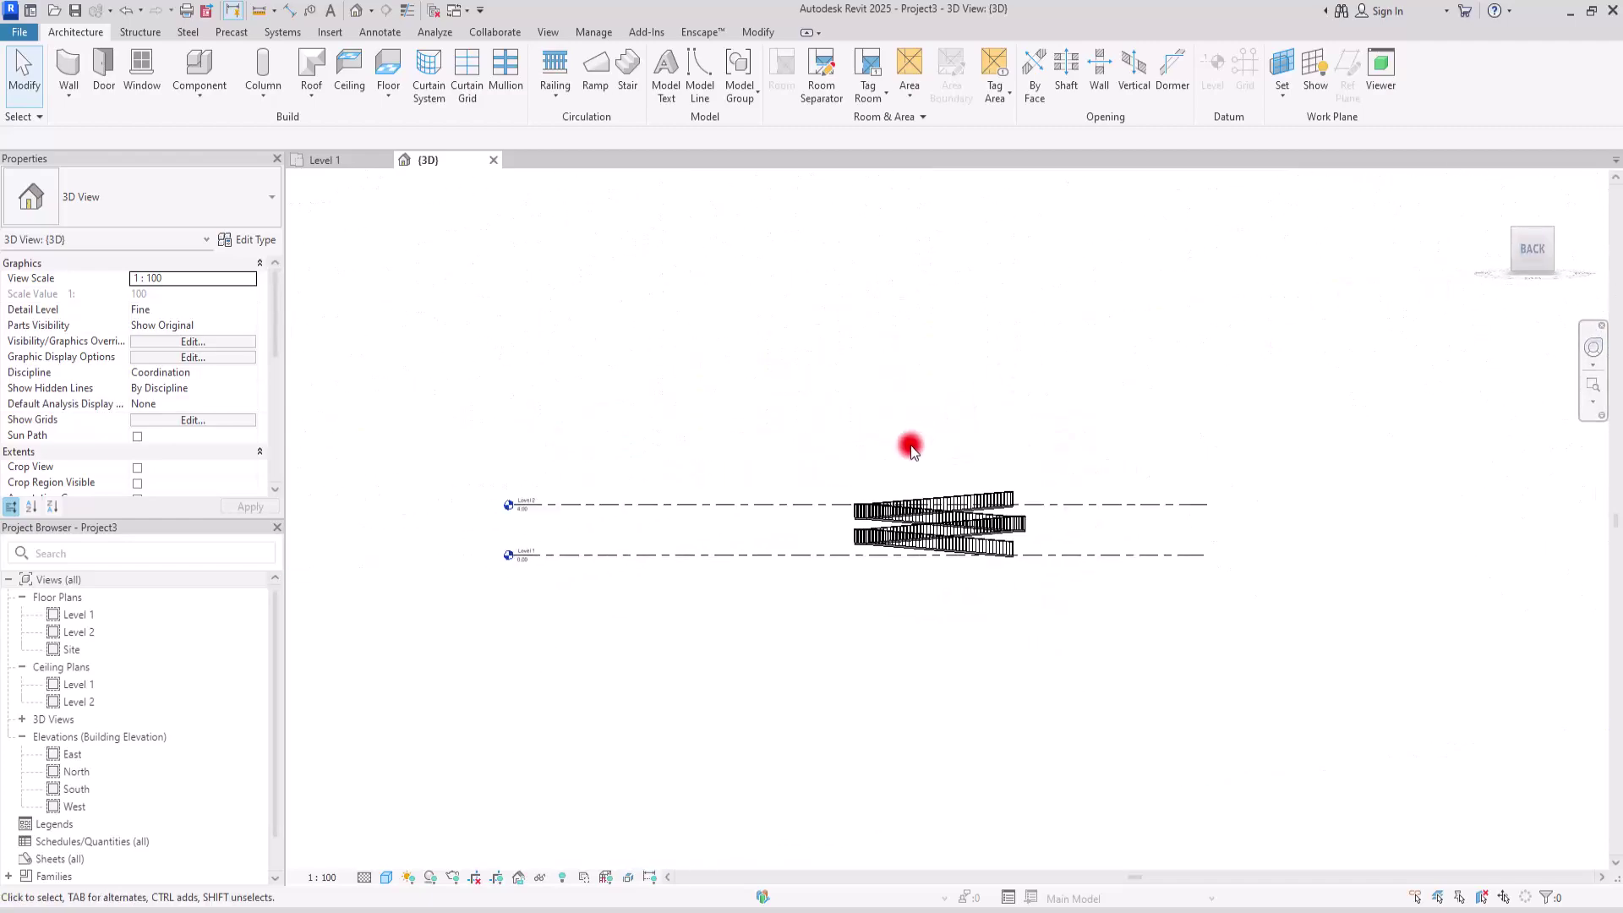
{"action": "scroll", "coordinate": [1018, 553], "scroll_direction": "up", "scroll_amount": 8}
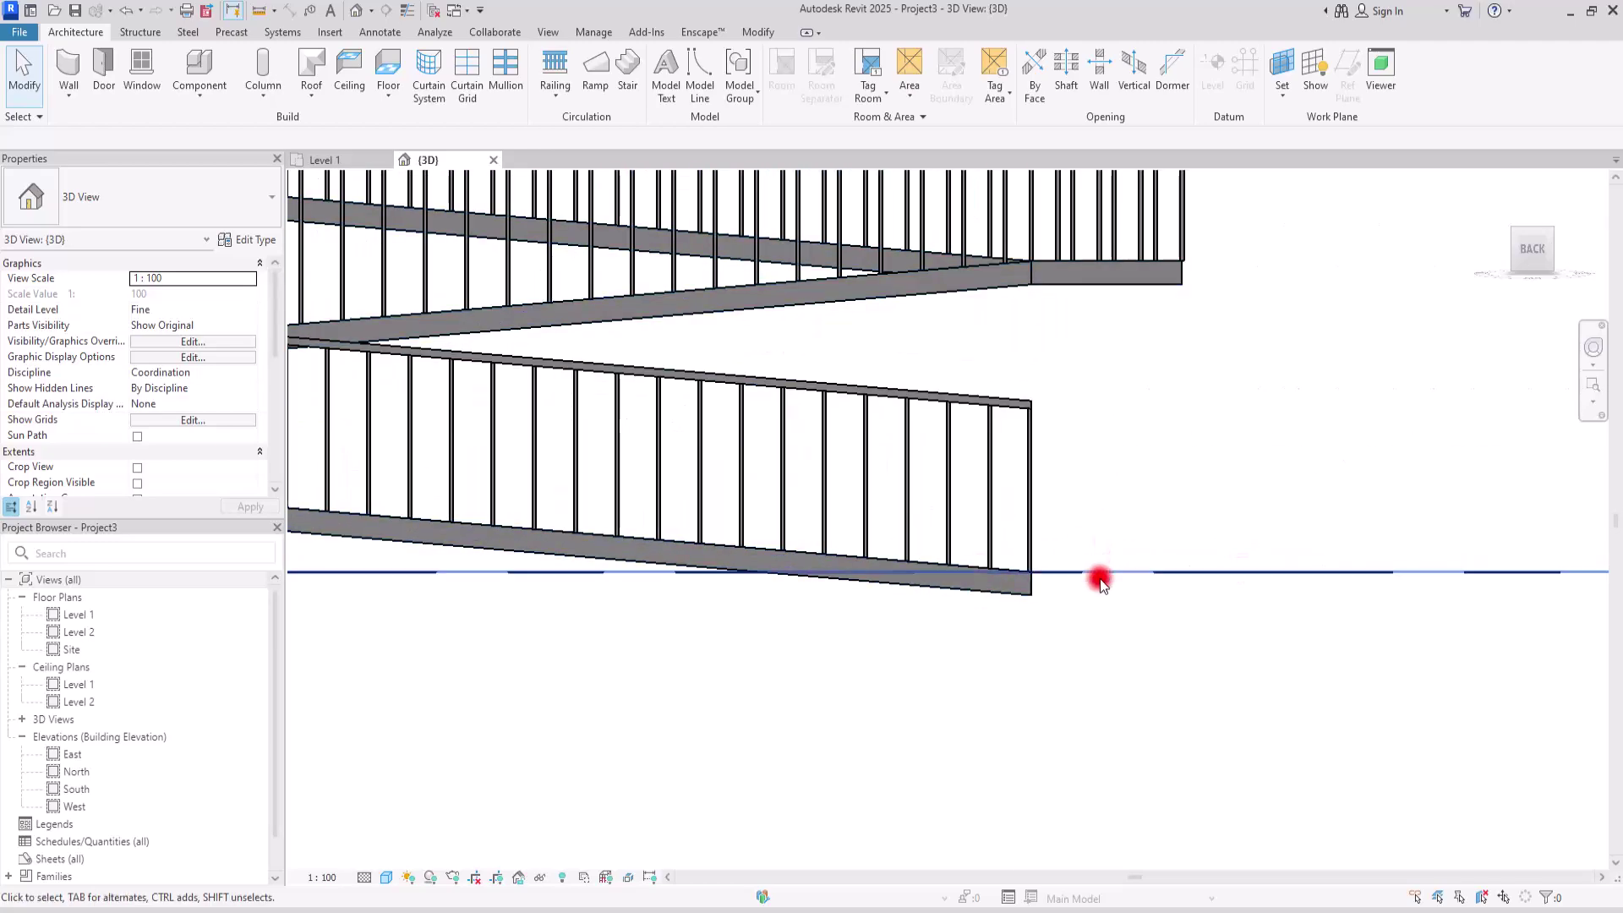
{"action": "scroll", "coordinate": [917, 518], "scroll_direction": "down", "scroll_amount": 2}
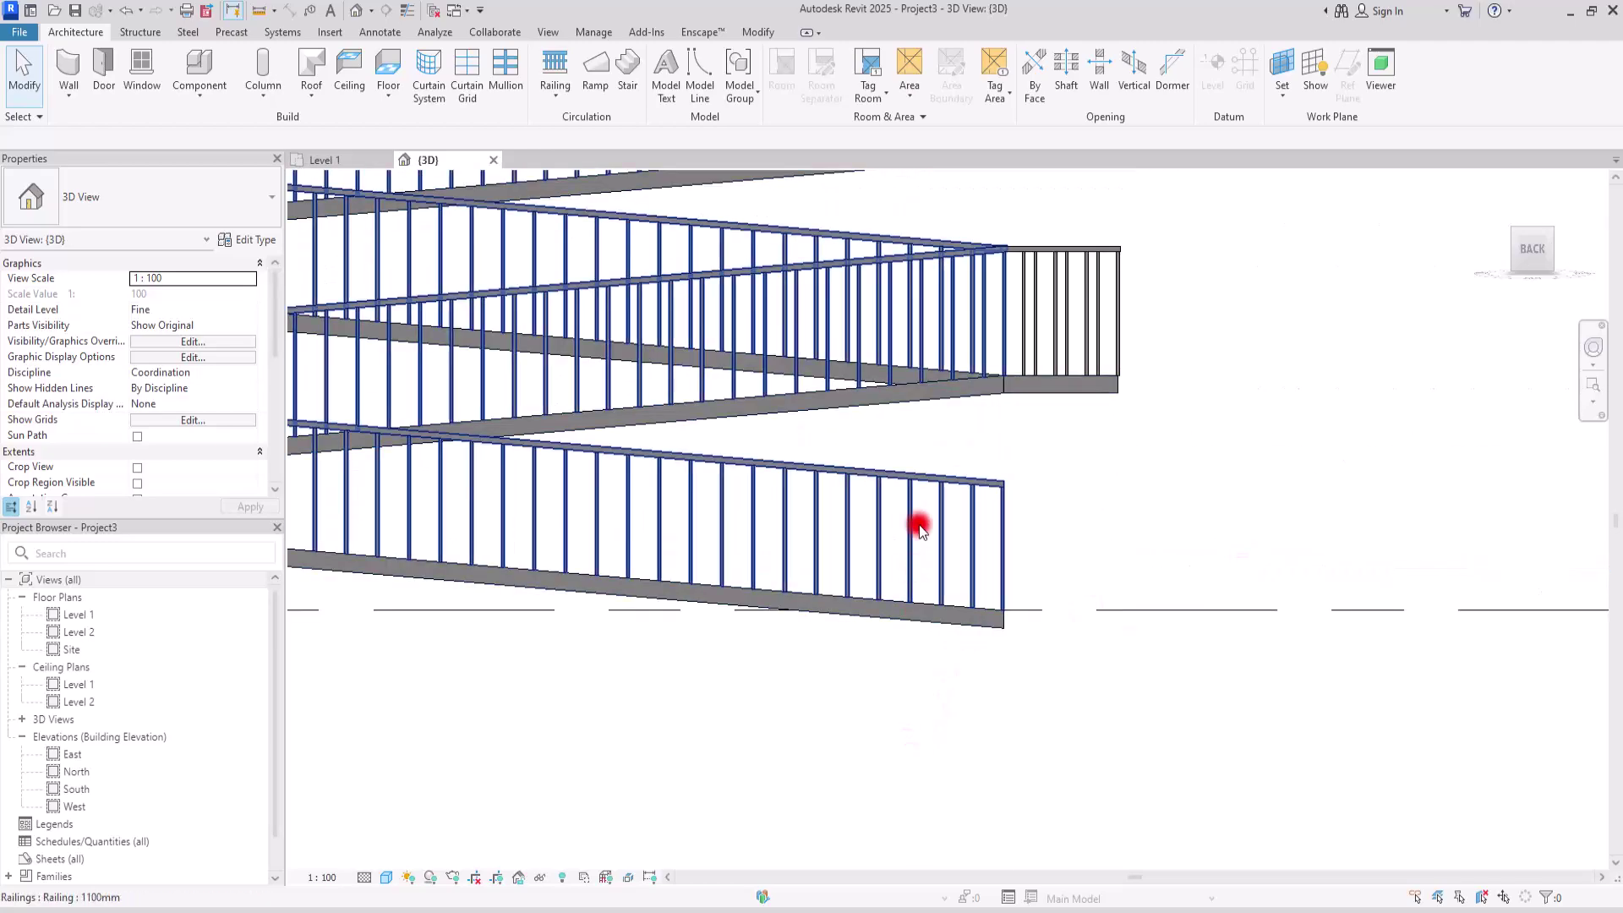
{"action": "middle_click_drag", "start_coordinate": [917, 518], "coordinate": [942, 645]}
{"action": "scroll", "coordinate": [1073, 465], "scroll_direction": "down", "scroll_amount": 4}
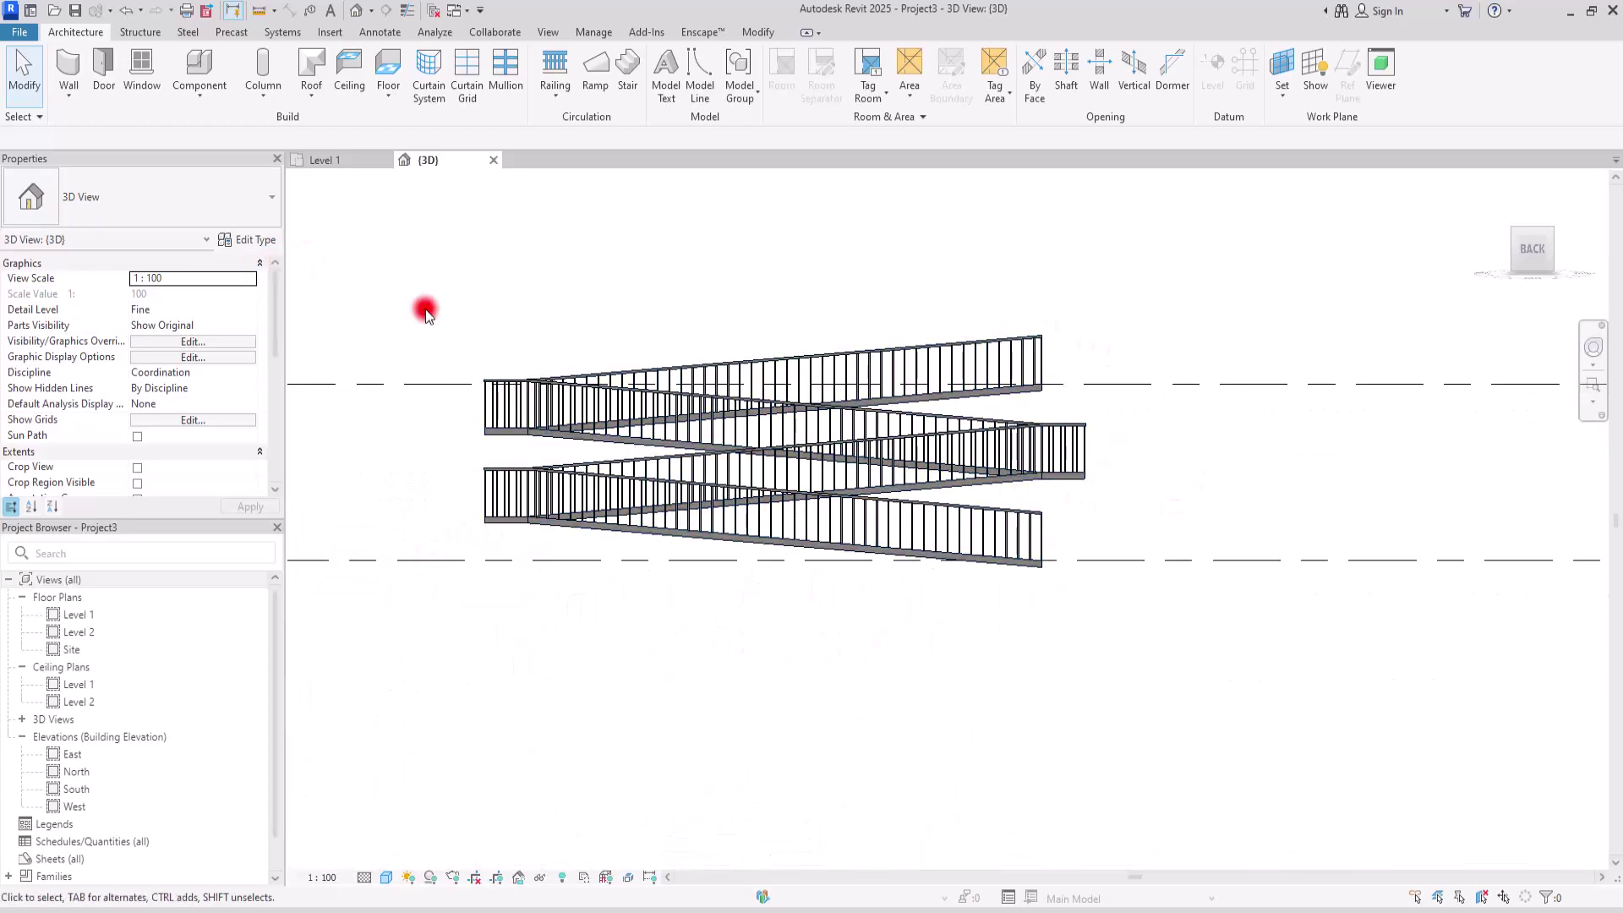
{"action": "scroll", "coordinate": [755, 500], "scroll_direction": "down", "scroll_amount": 3}
{"action": "middle_click_drag", "start_coordinate": [789, 352], "coordinate": [920, 616], "text": "shift"}
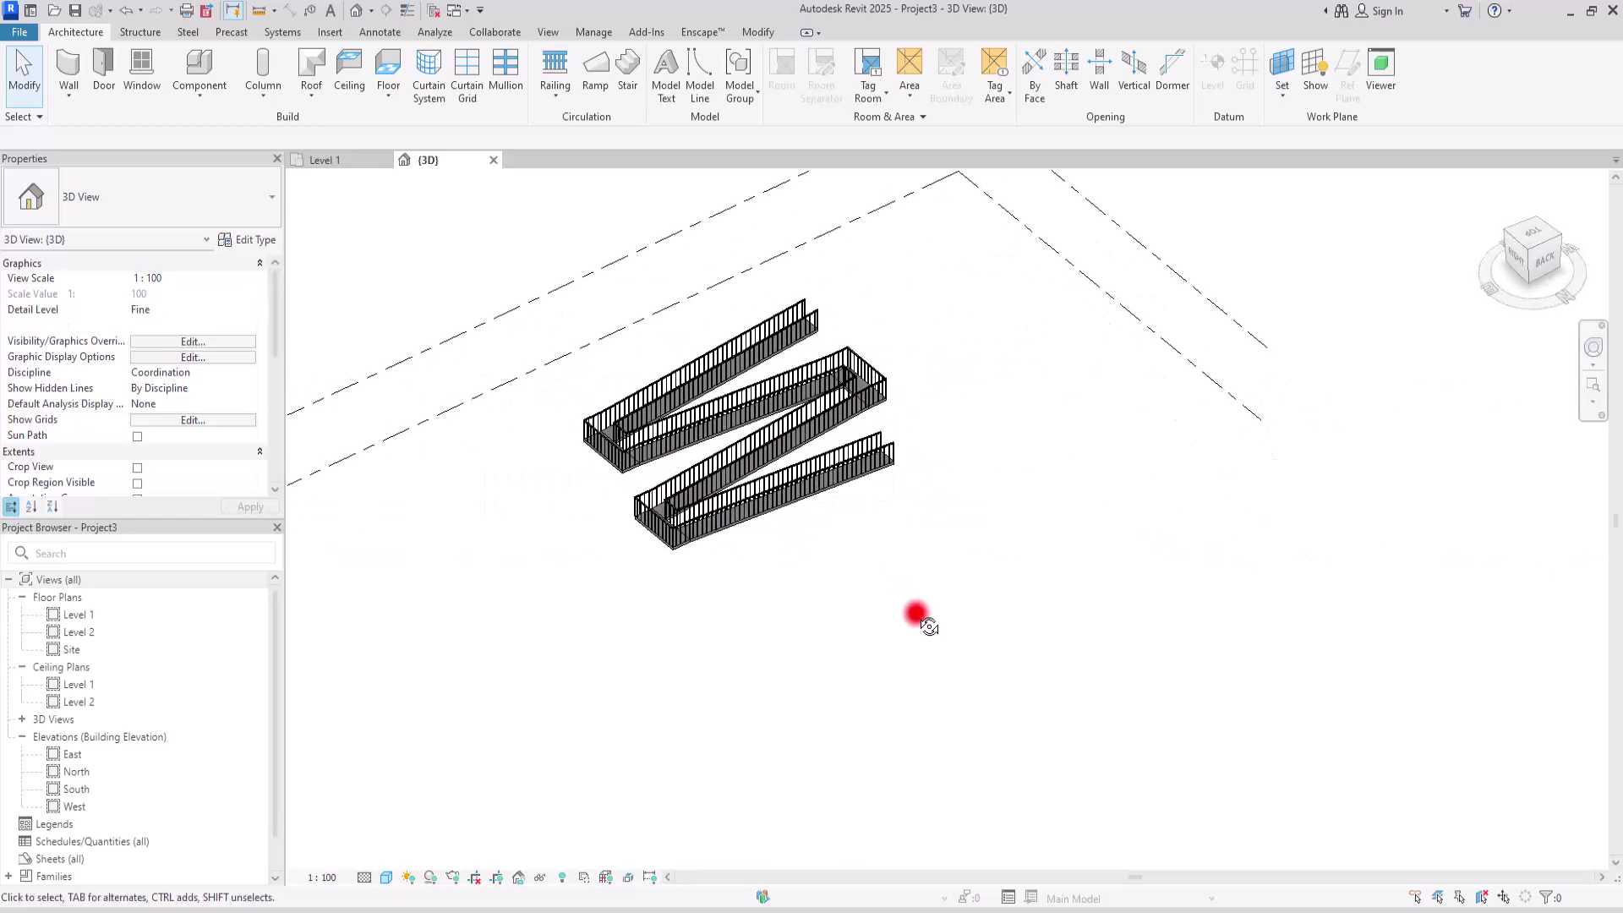
Start a second ramp in the Level 1 plan and sketch a curved run with a 2.3 m radius spanning about 243°
{"action": "left_click", "coordinate": [328, 159]}
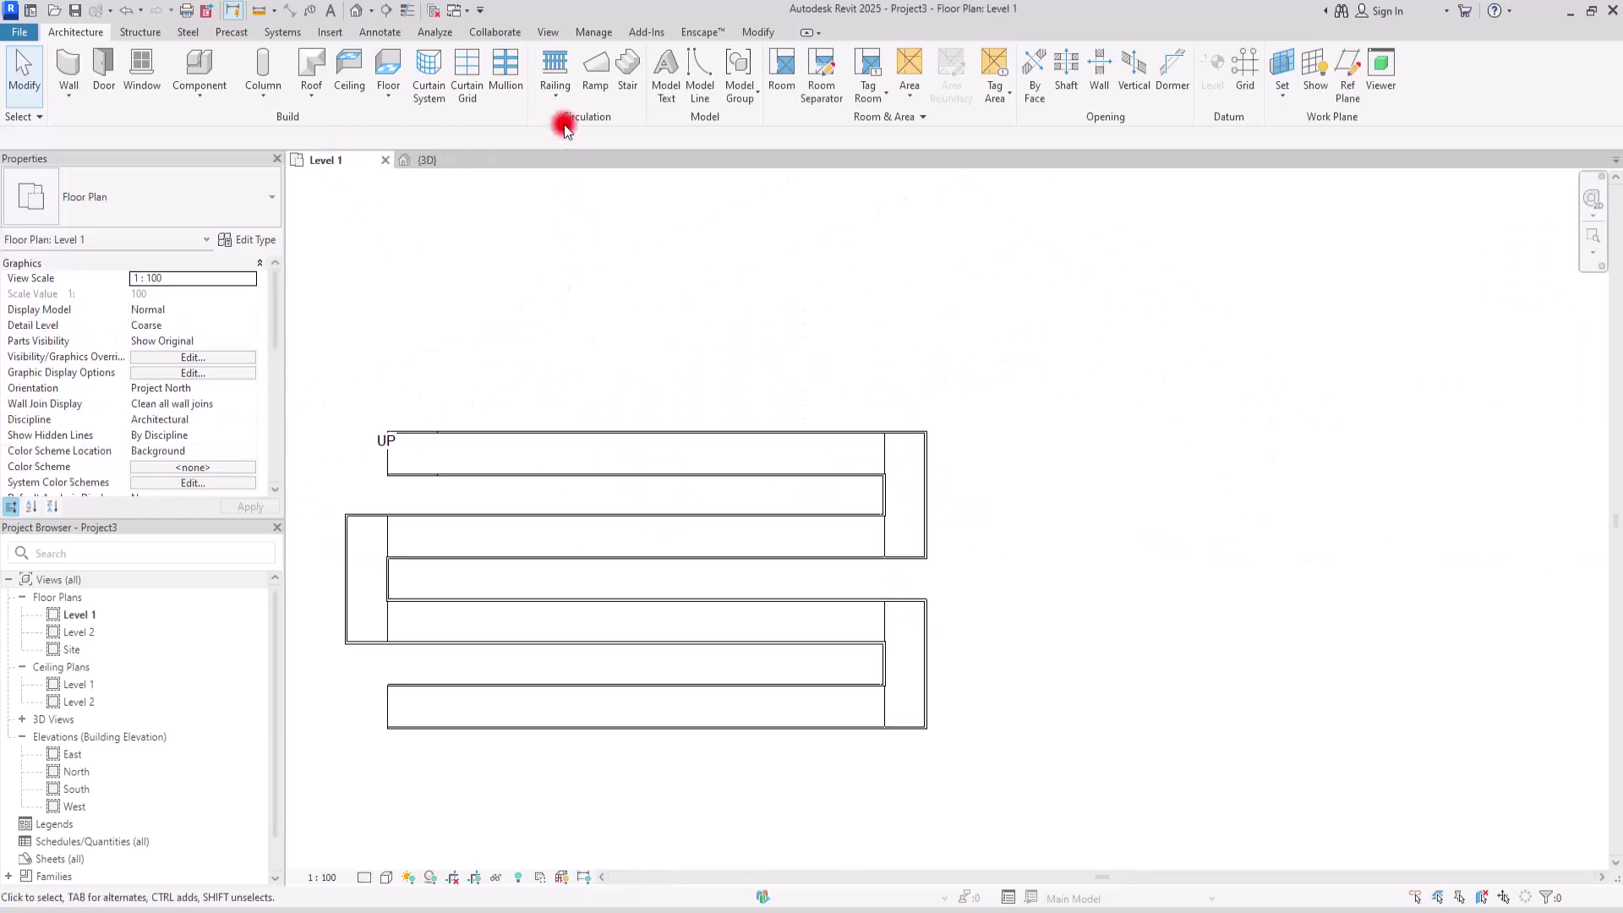
{"action": "left_click", "coordinate": [593, 66]}
{"action": "left_click", "coordinate": [846, 61]}
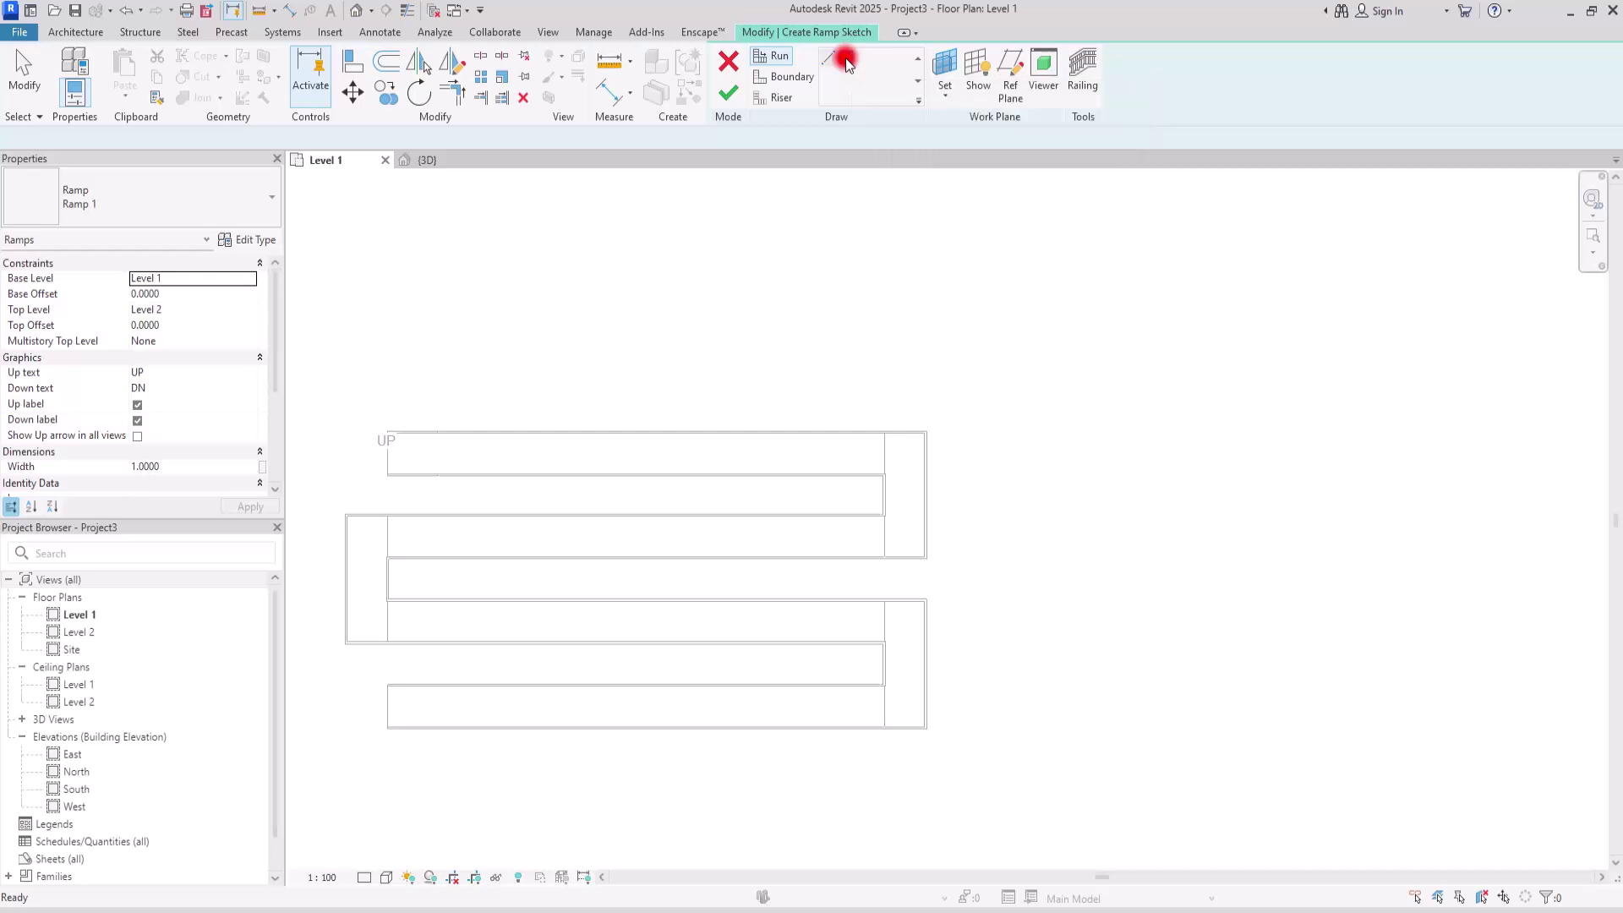
{"action": "scroll", "coordinate": [706, 453], "scroll_direction": "down", "scroll_amount": 5}
{"action": "scroll", "coordinate": [779, 380], "scroll_direction": "up", "scroll_amount": 4}
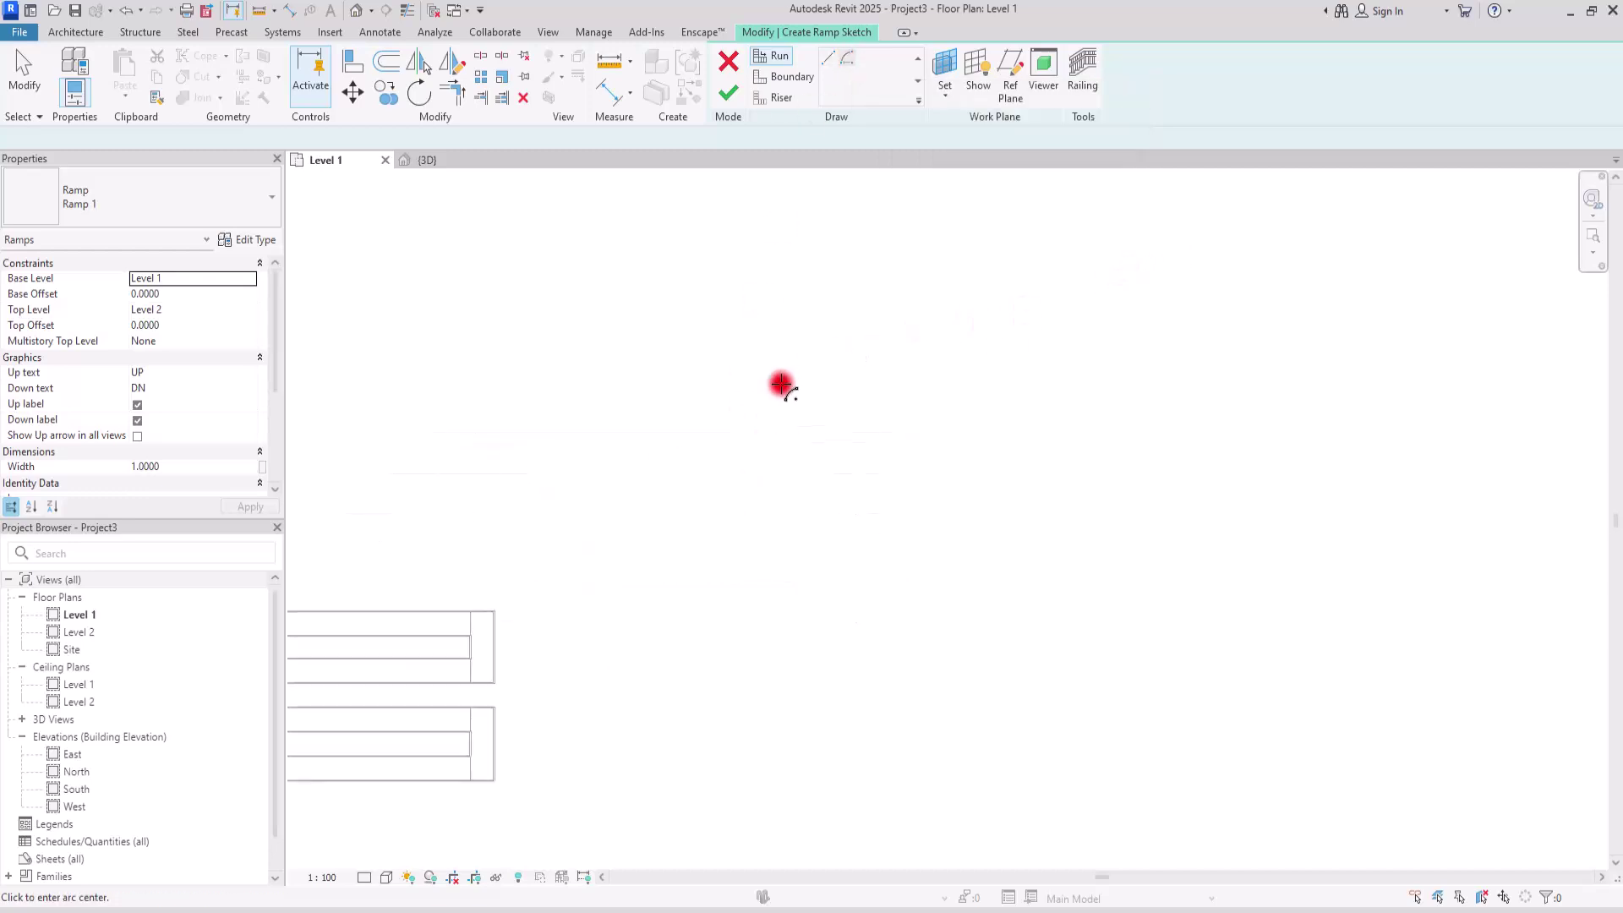
{"action": "left_click", "coordinate": [953, 291]}
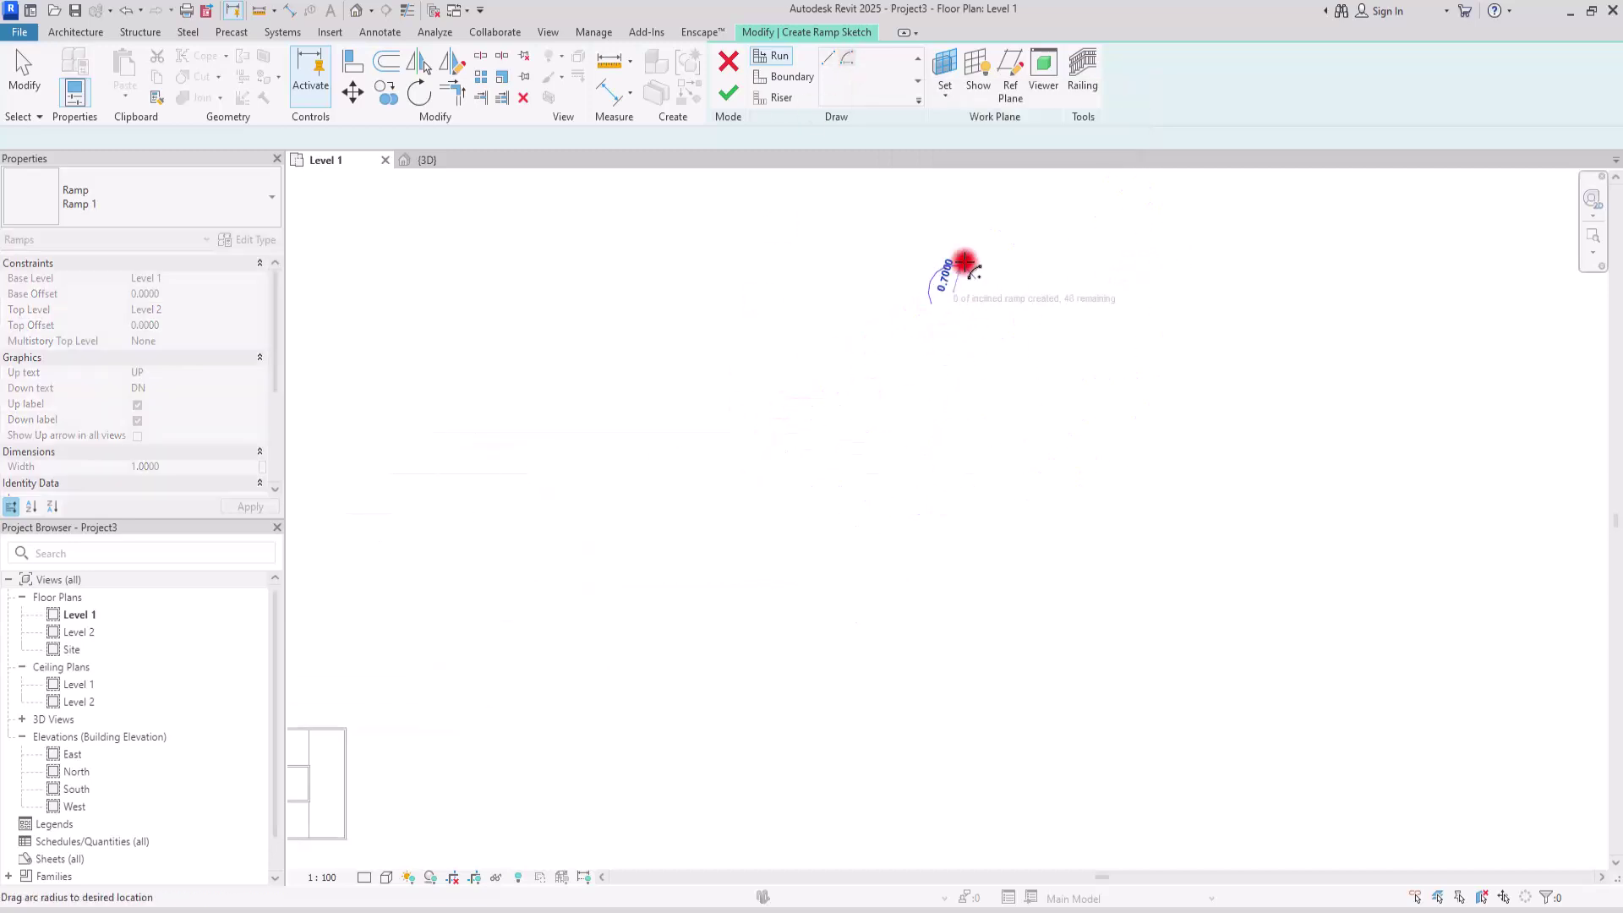
{"action": "left_click", "coordinate": [1026, 257]}
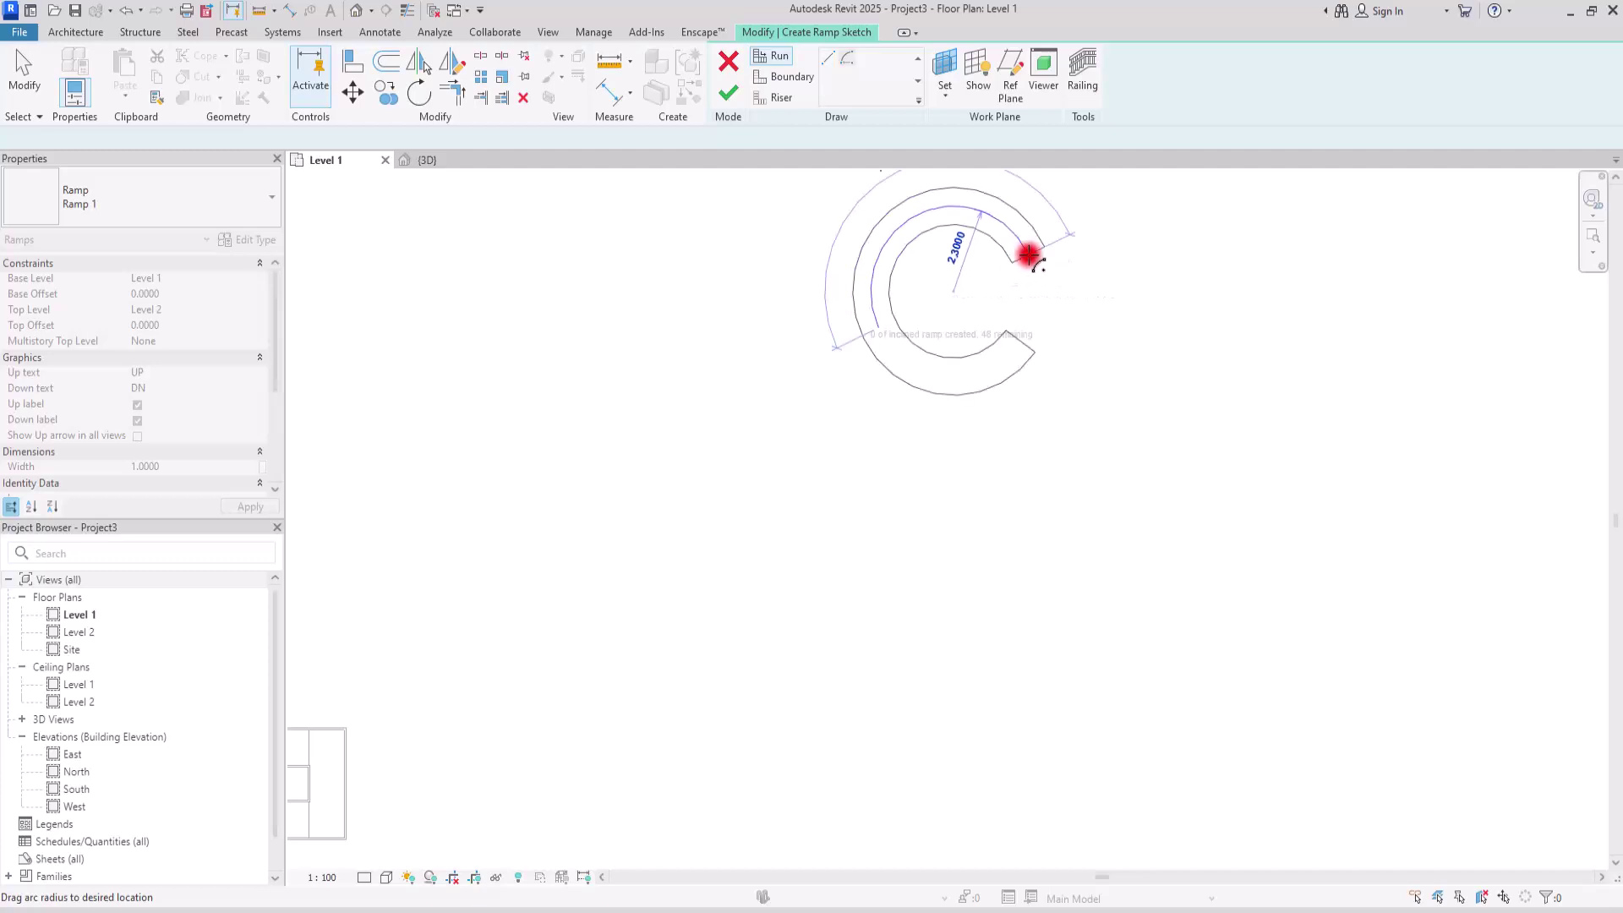
{"action": "left_click", "coordinate": [947, 529]}
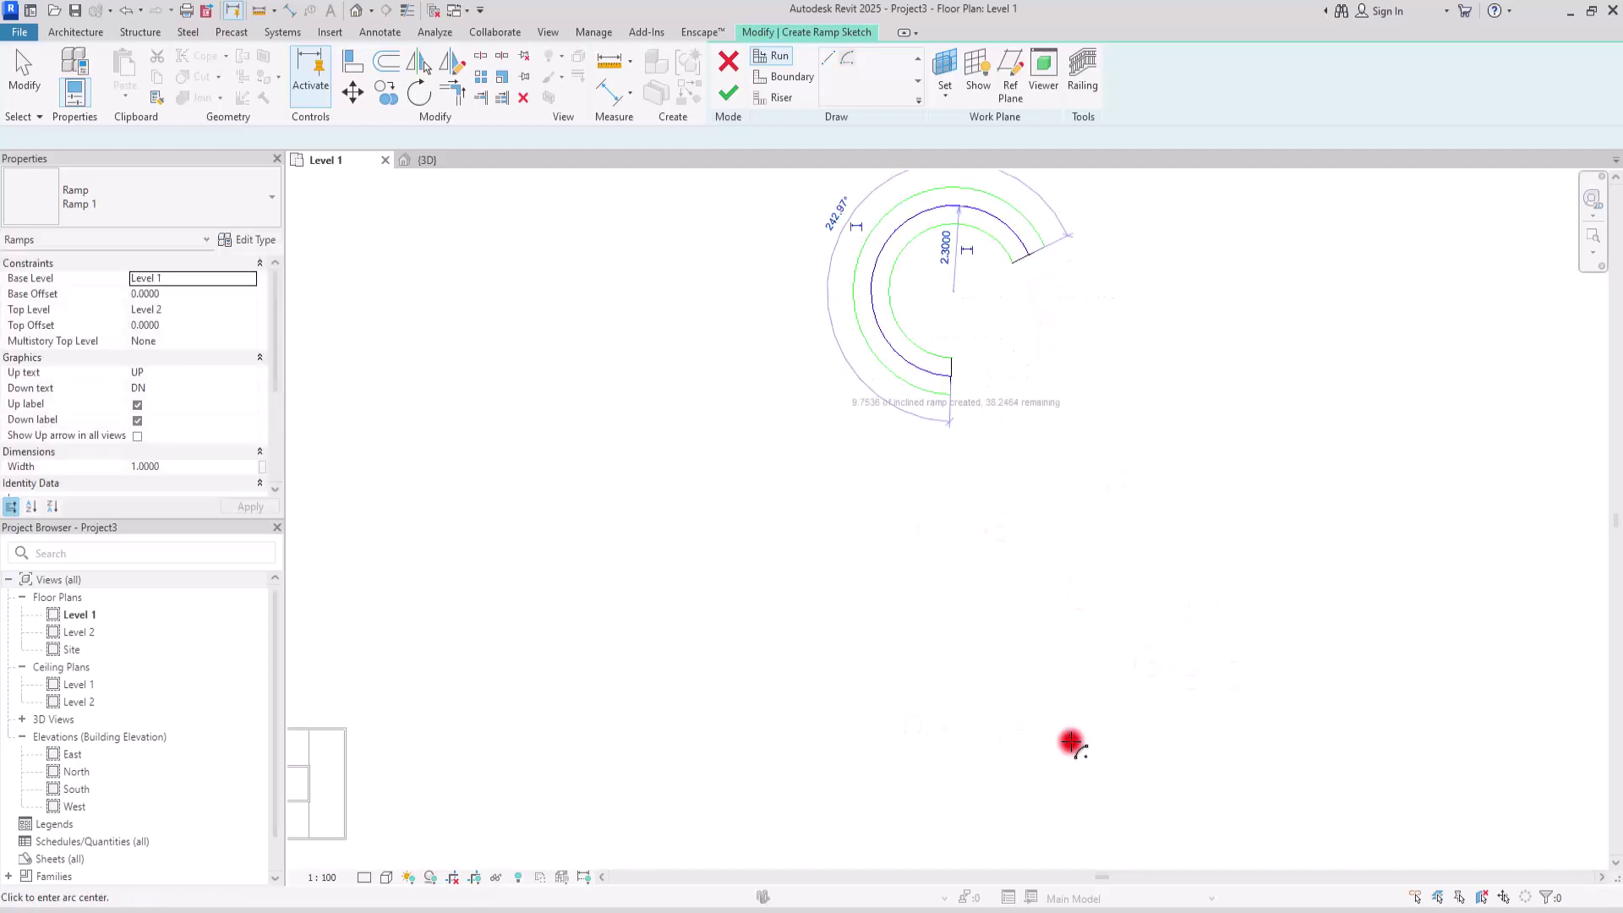
Add a second curved run of about 2.6 m radius to the right of the first arc, and finish the ramp
{"action": "middle_click_drag", "start_coordinate": [1231, 428], "coordinate": [693, 586]}
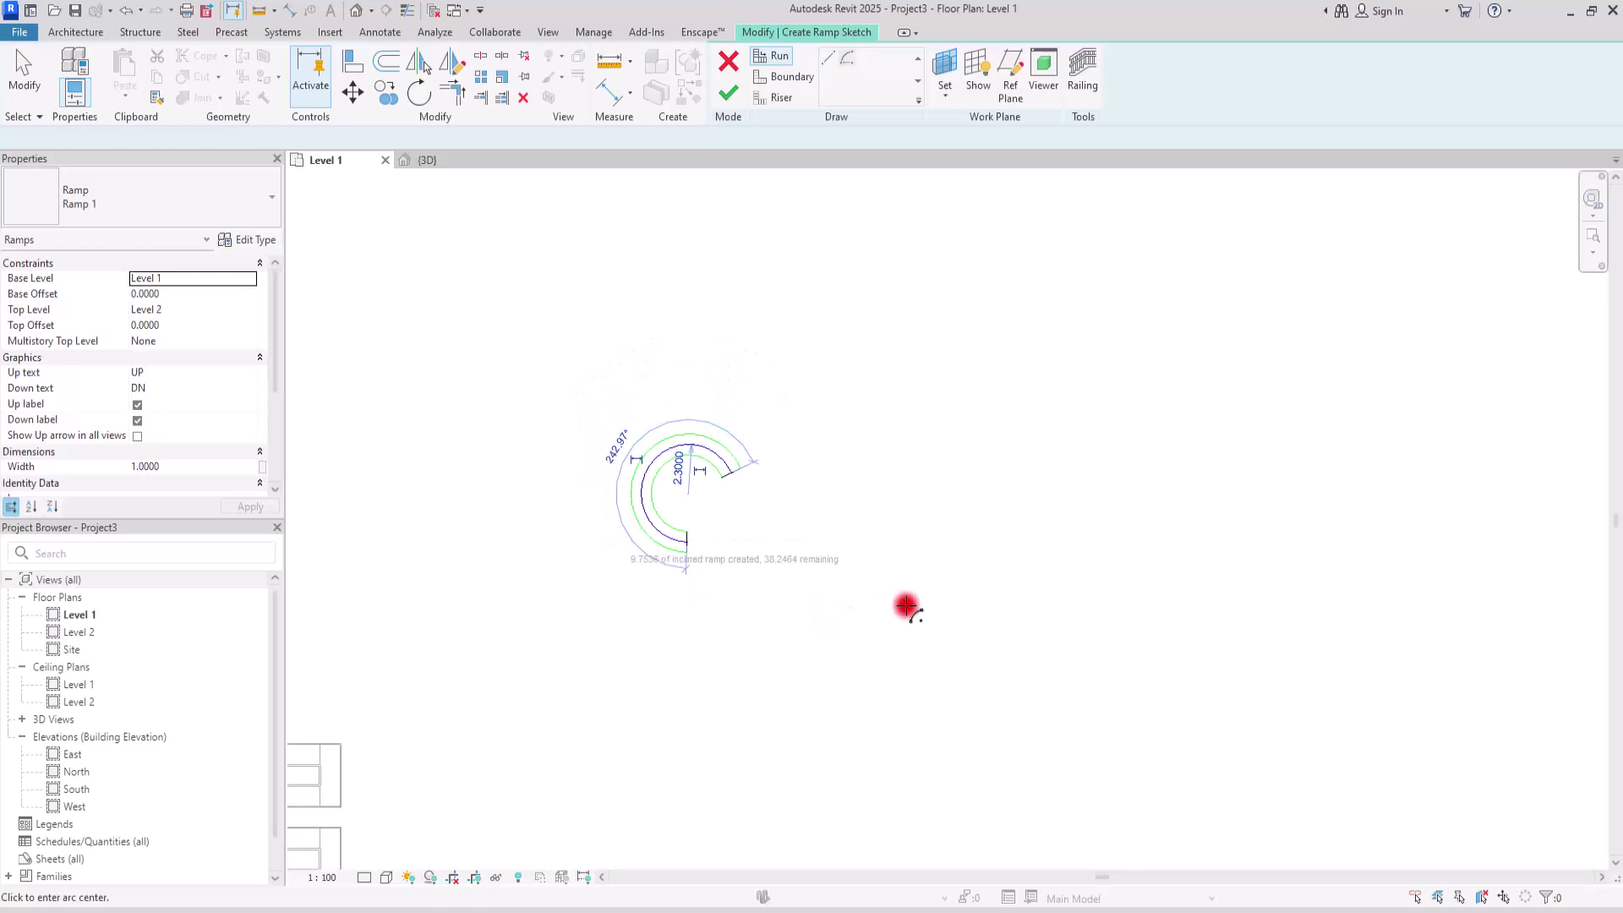
{"action": "middle_click_drag", "start_coordinate": [860, 592], "coordinate": [782, 583]}
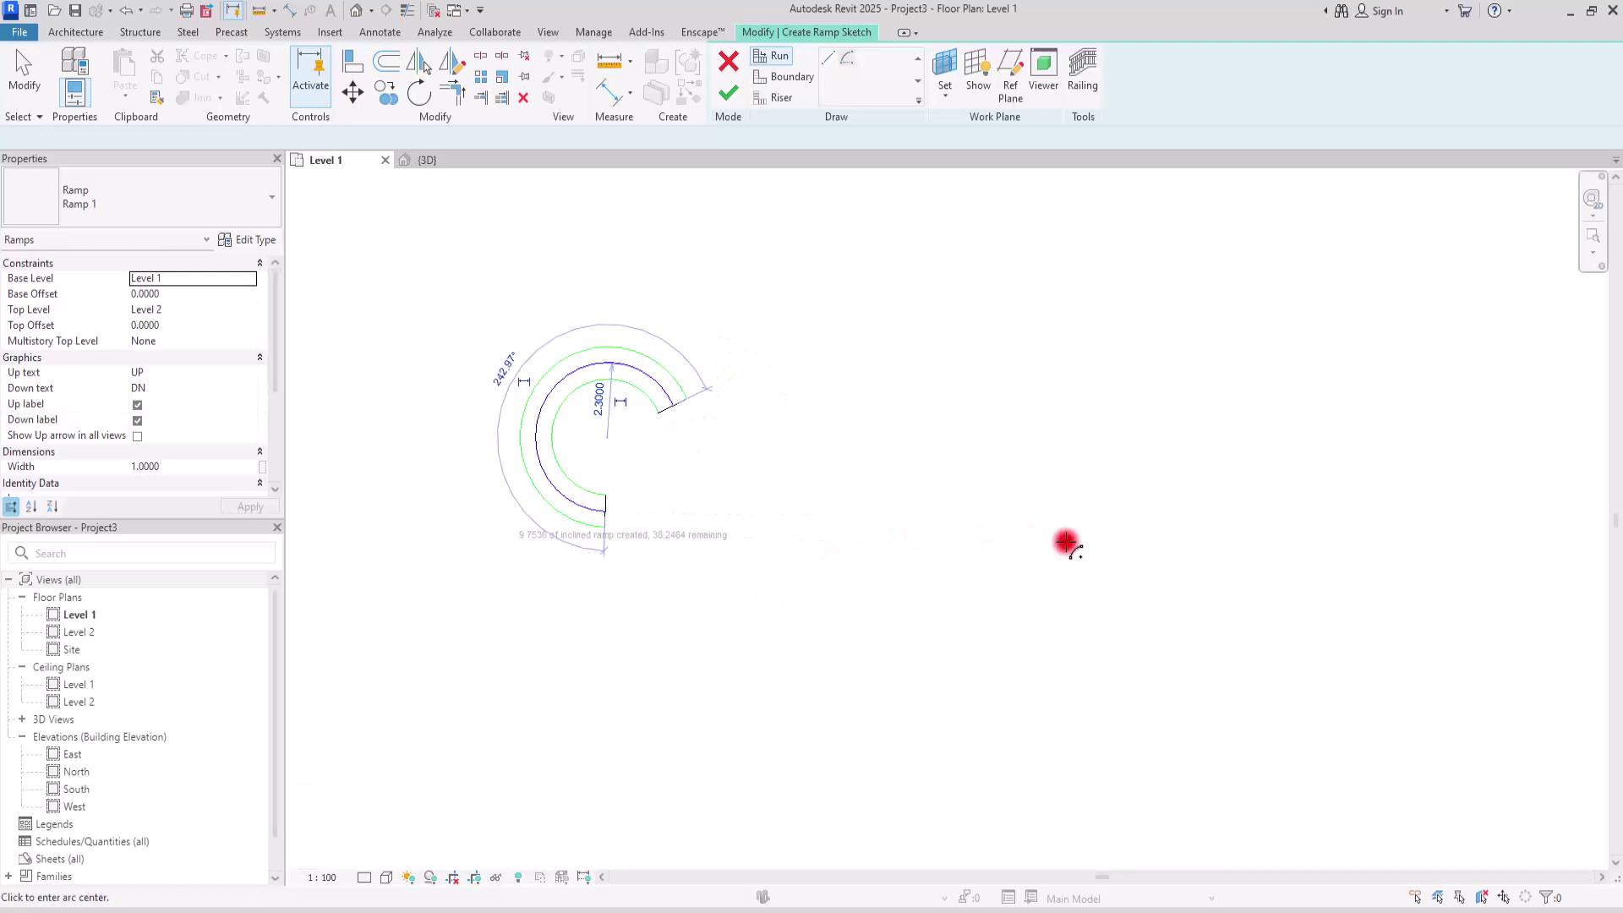
{"action": "left_click", "coordinate": [1116, 448]}
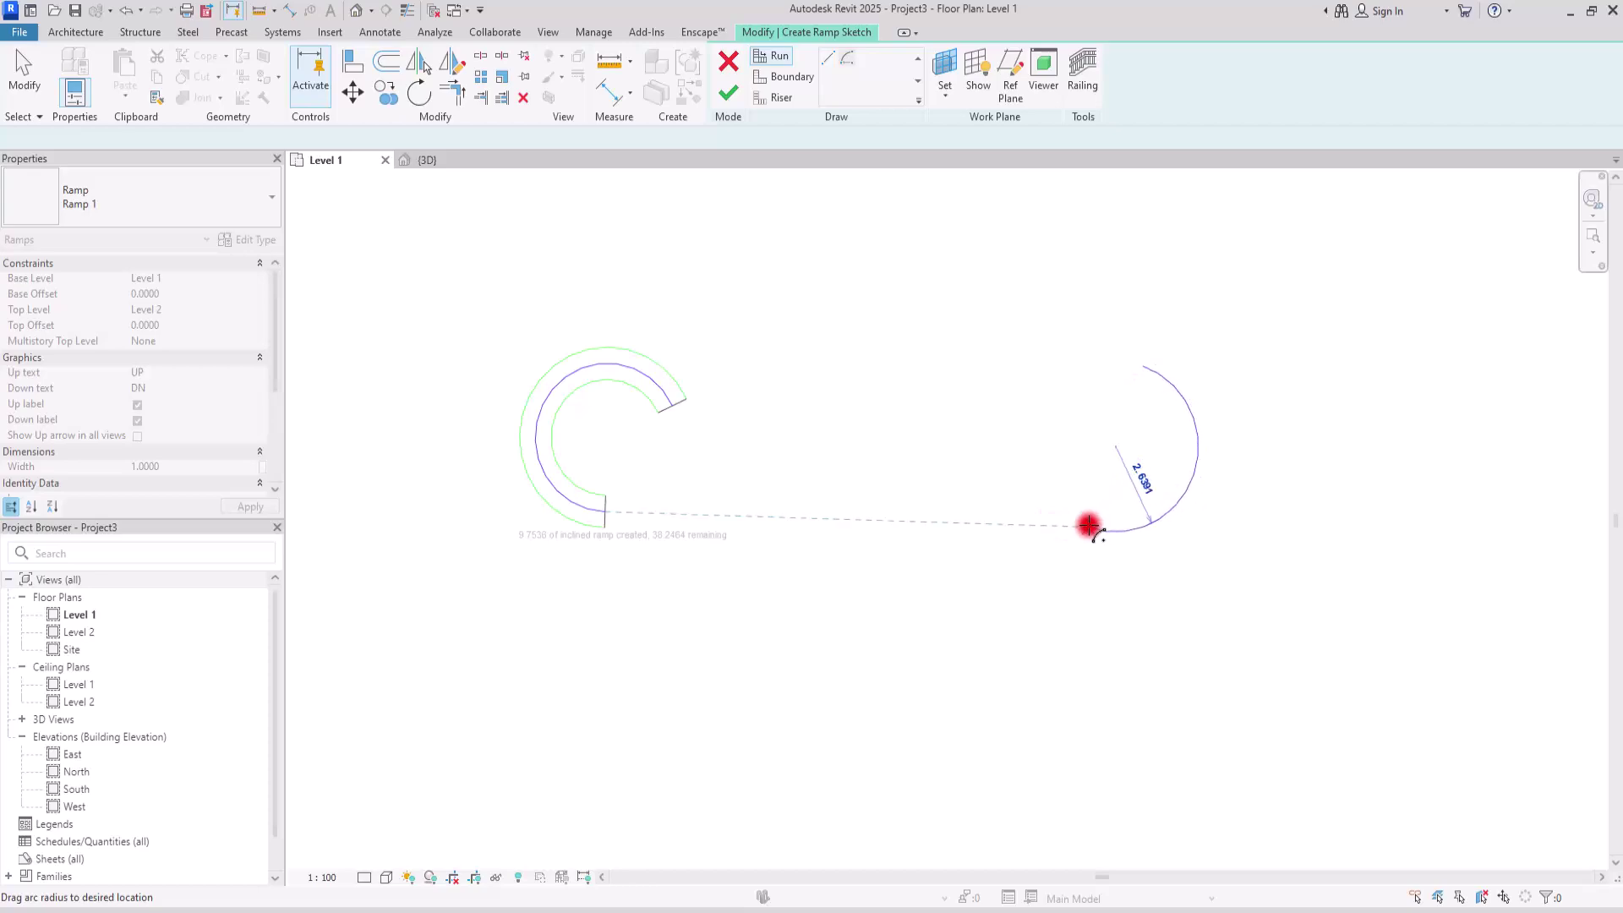
{"action": "left_click", "coordinate": [1087, 529]}
{"action": "key", "text": "Escape"}
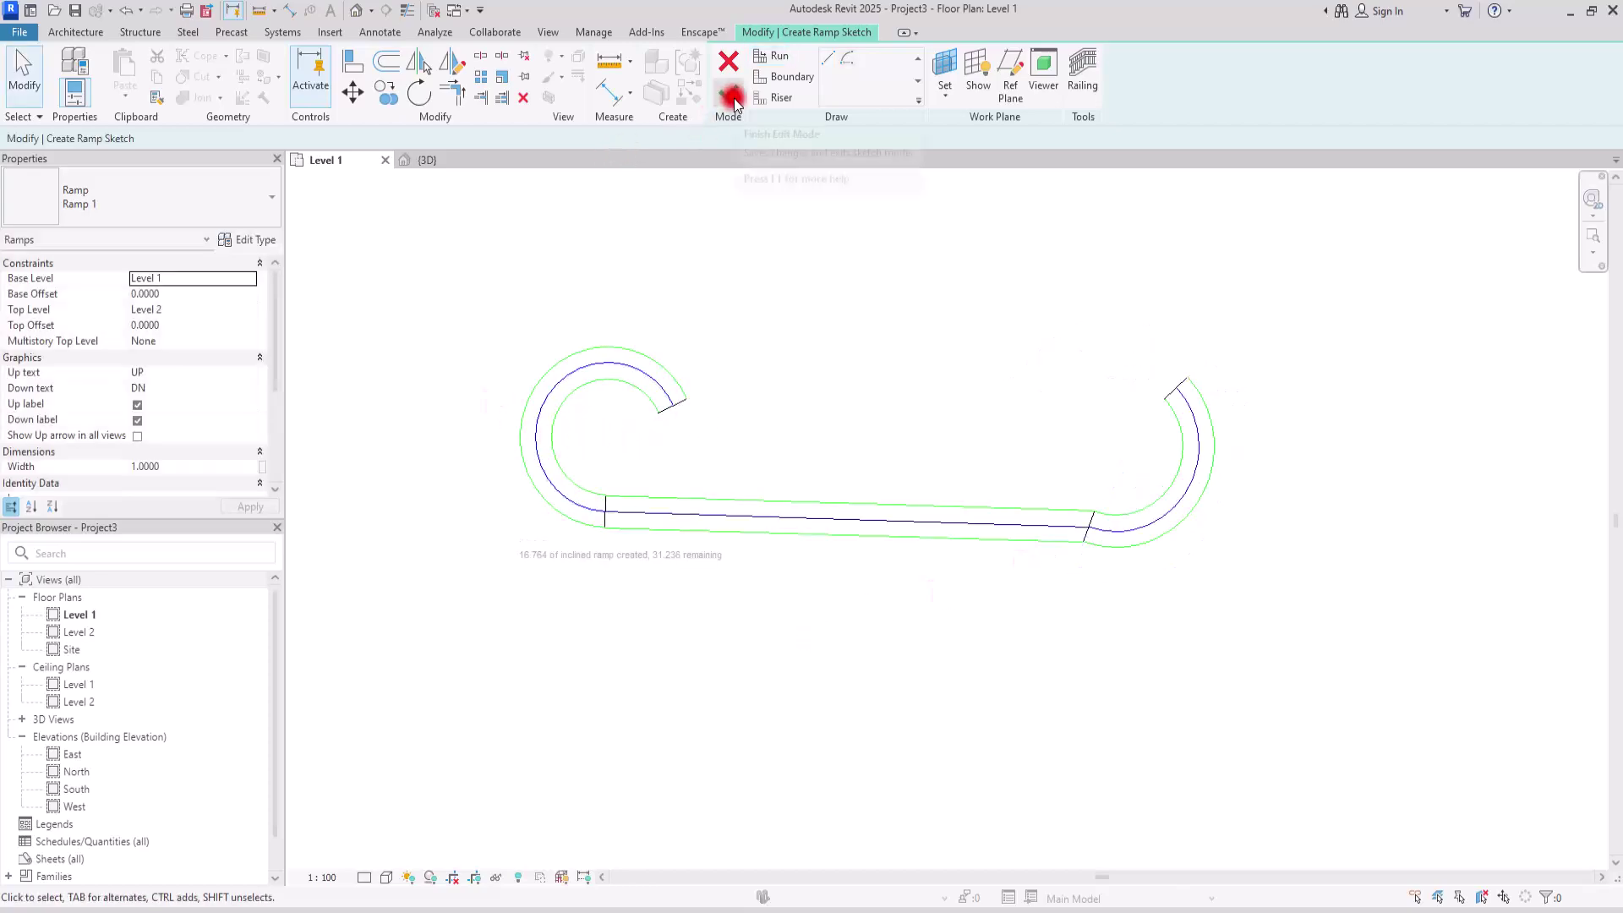
{"action": "left_click", "coordinate": [728, 93]}
Examine the curved ramp in 3D and from the back, comparing its height with the Level 1 and Level 2 lines
{"action": "left_click", "coordinate": [415, 161]}
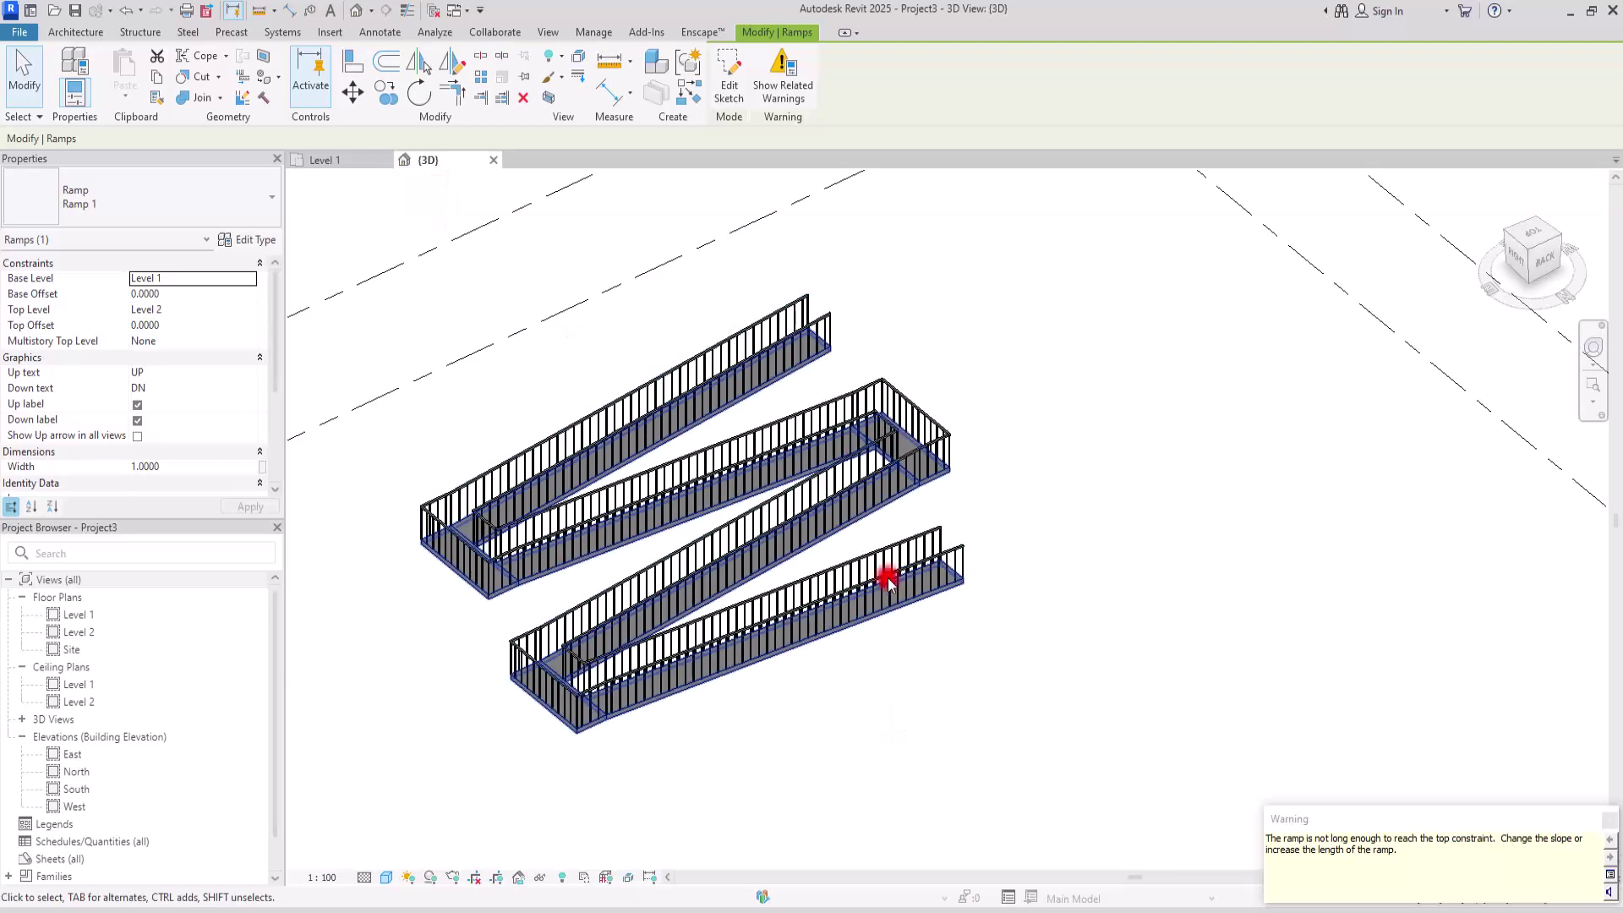
{"action": "scroll", "coordinate": [884, 508], "scroll_direction": "down", "scroll_amount": 5}
{"action": "middle_click_drag", "start_coordinate": [914, 728], "coordinate": [854, 478], "text": "shift"}
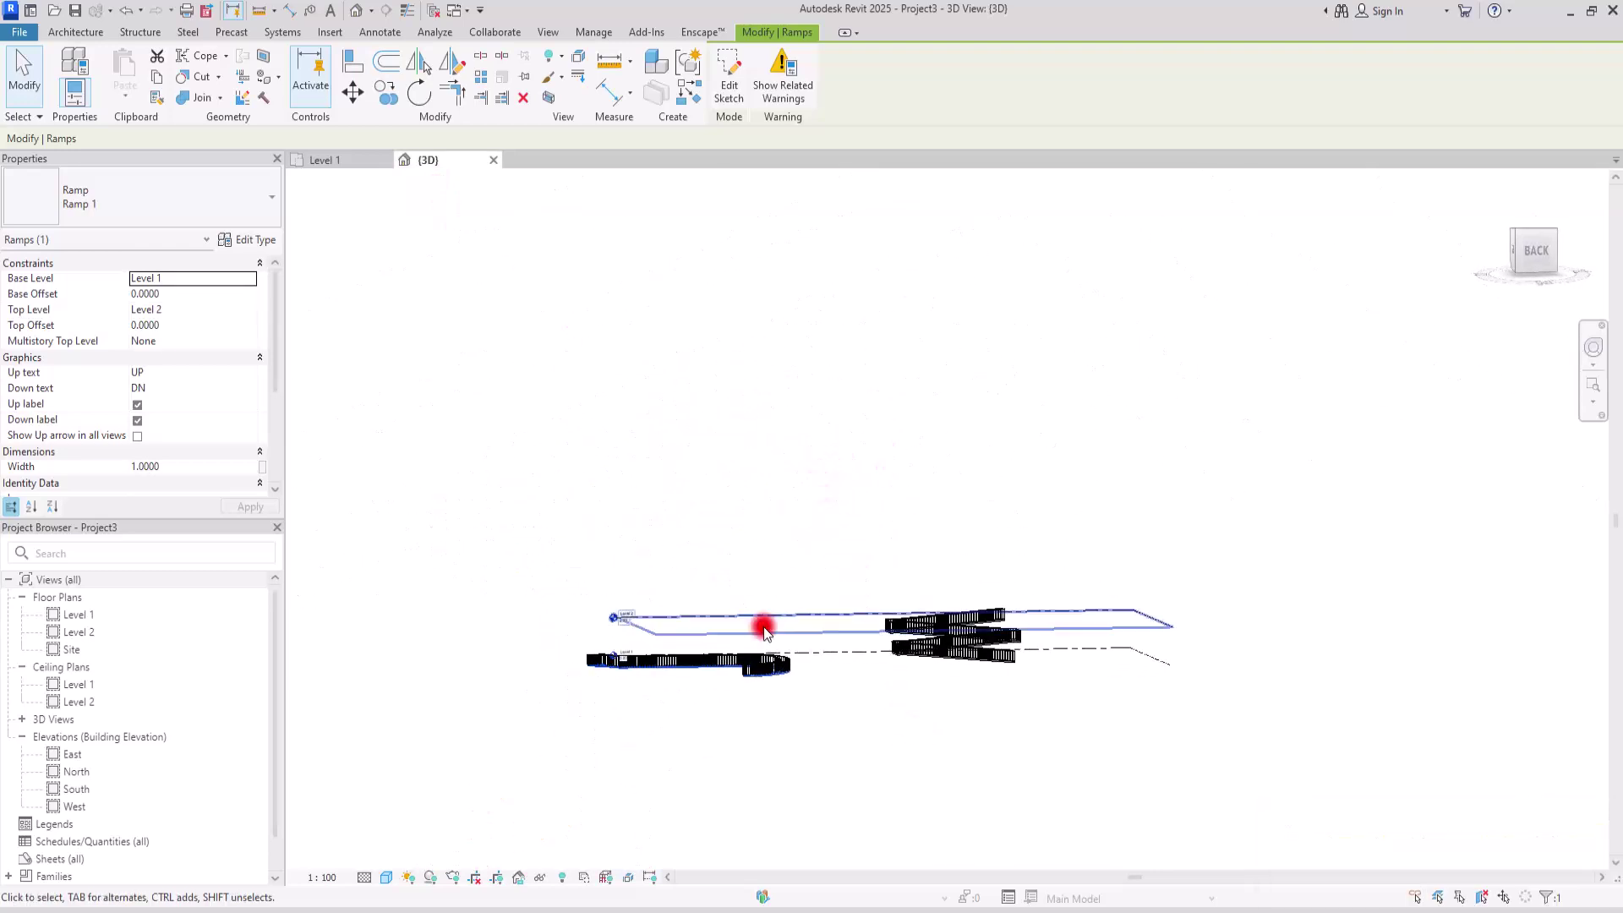
{"action": "scroll", "coordinate": [761, 623], "scroll_direction": "up", "scroll_amount": 6}
{"action": "scroll", "coordinate": [776, 554], "scroll_direction": "down", "scroll_amount": 3}
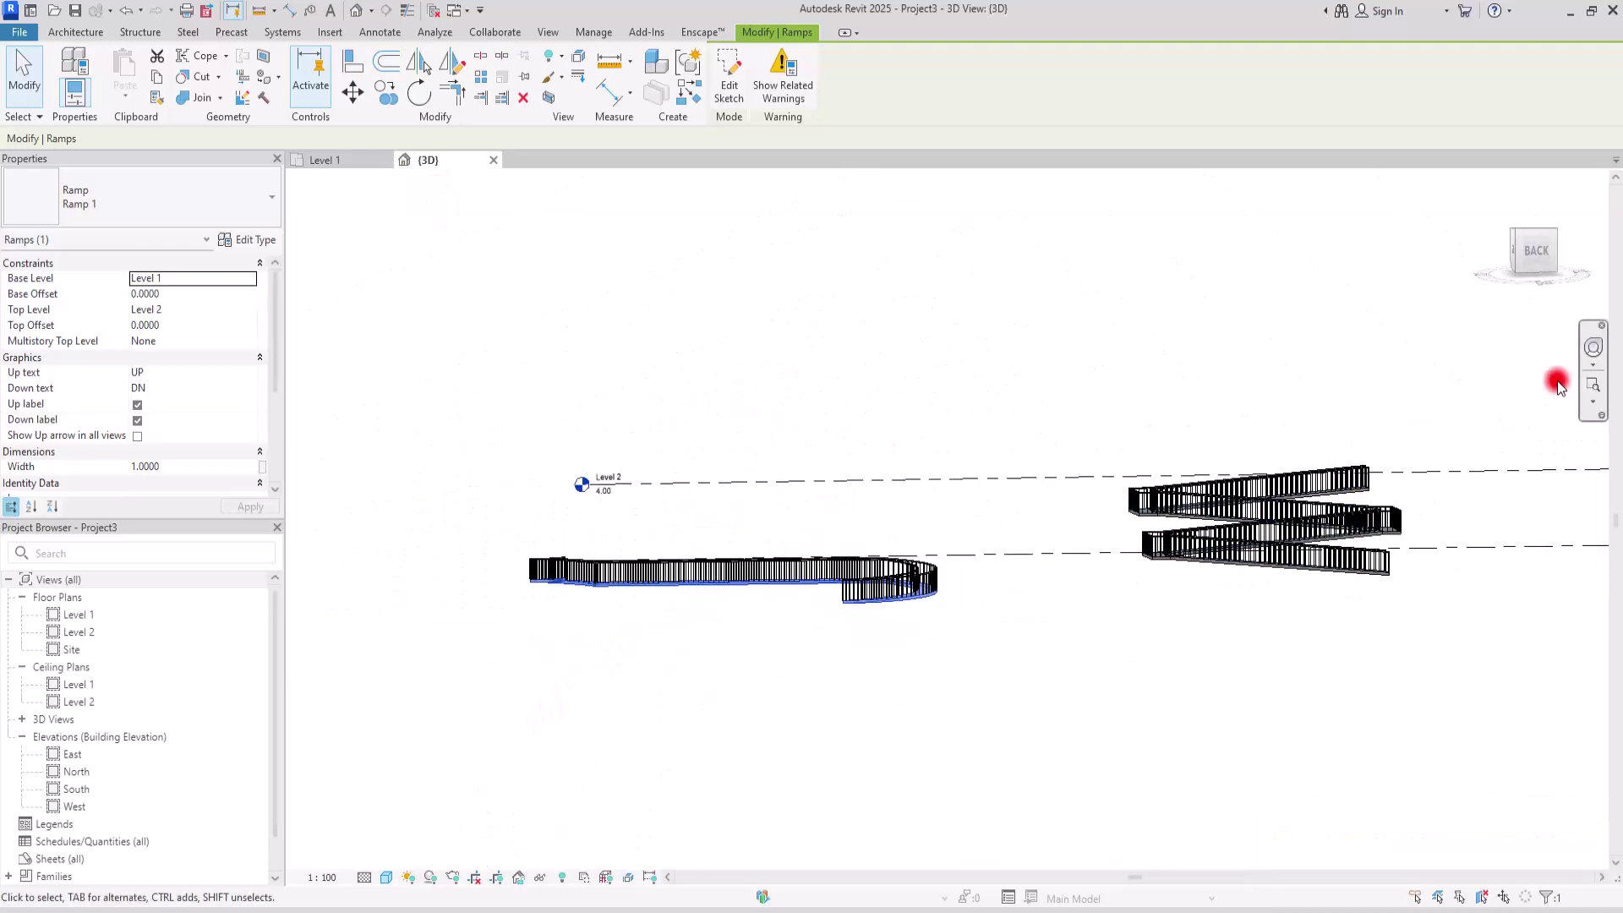
{"action": "left_click", "coordinate": [1534, 251]}
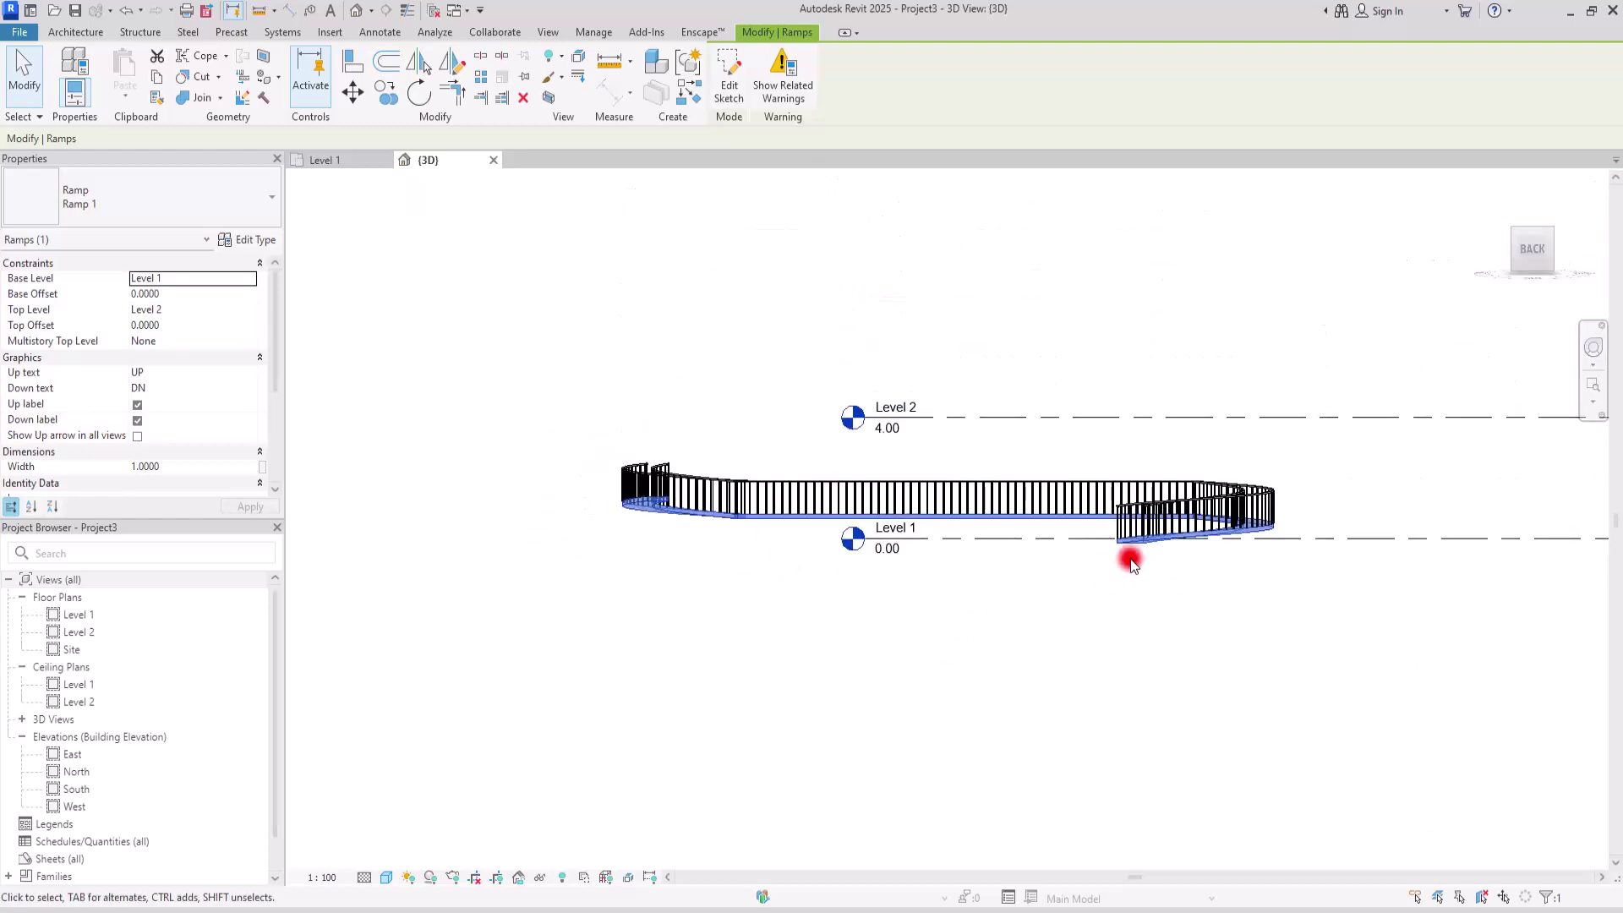
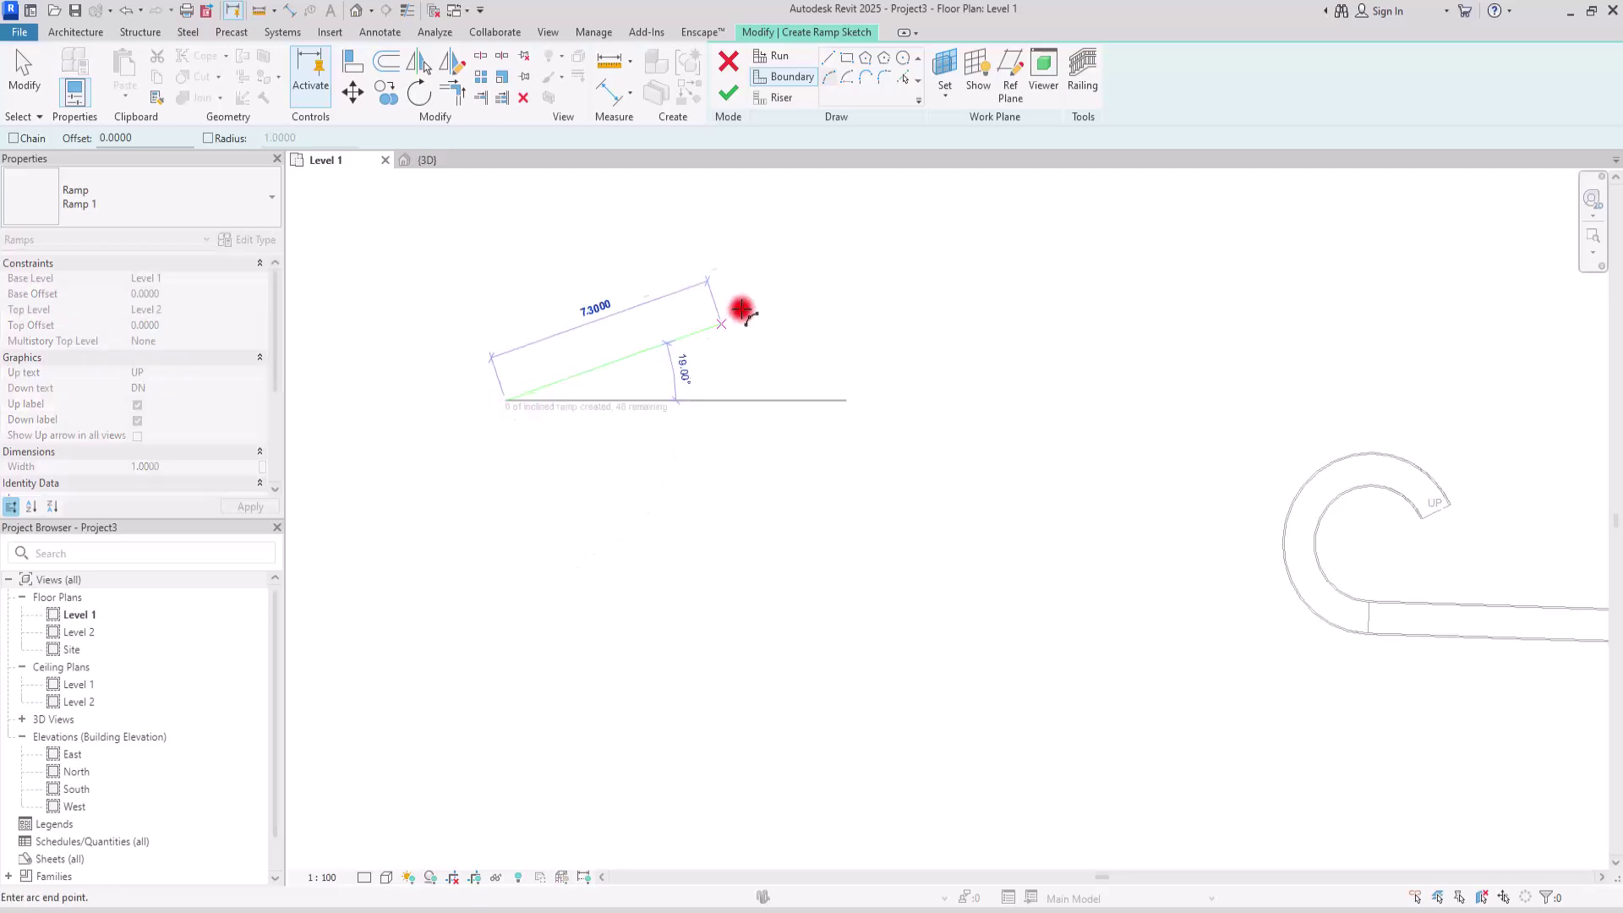
Complete an arc ramp boundary with a radius of about 9.65 m spanning about 69°, and add a parallel boundary offset 5 m outward
{"action": "left_click", "coordinate": [817, 254]}
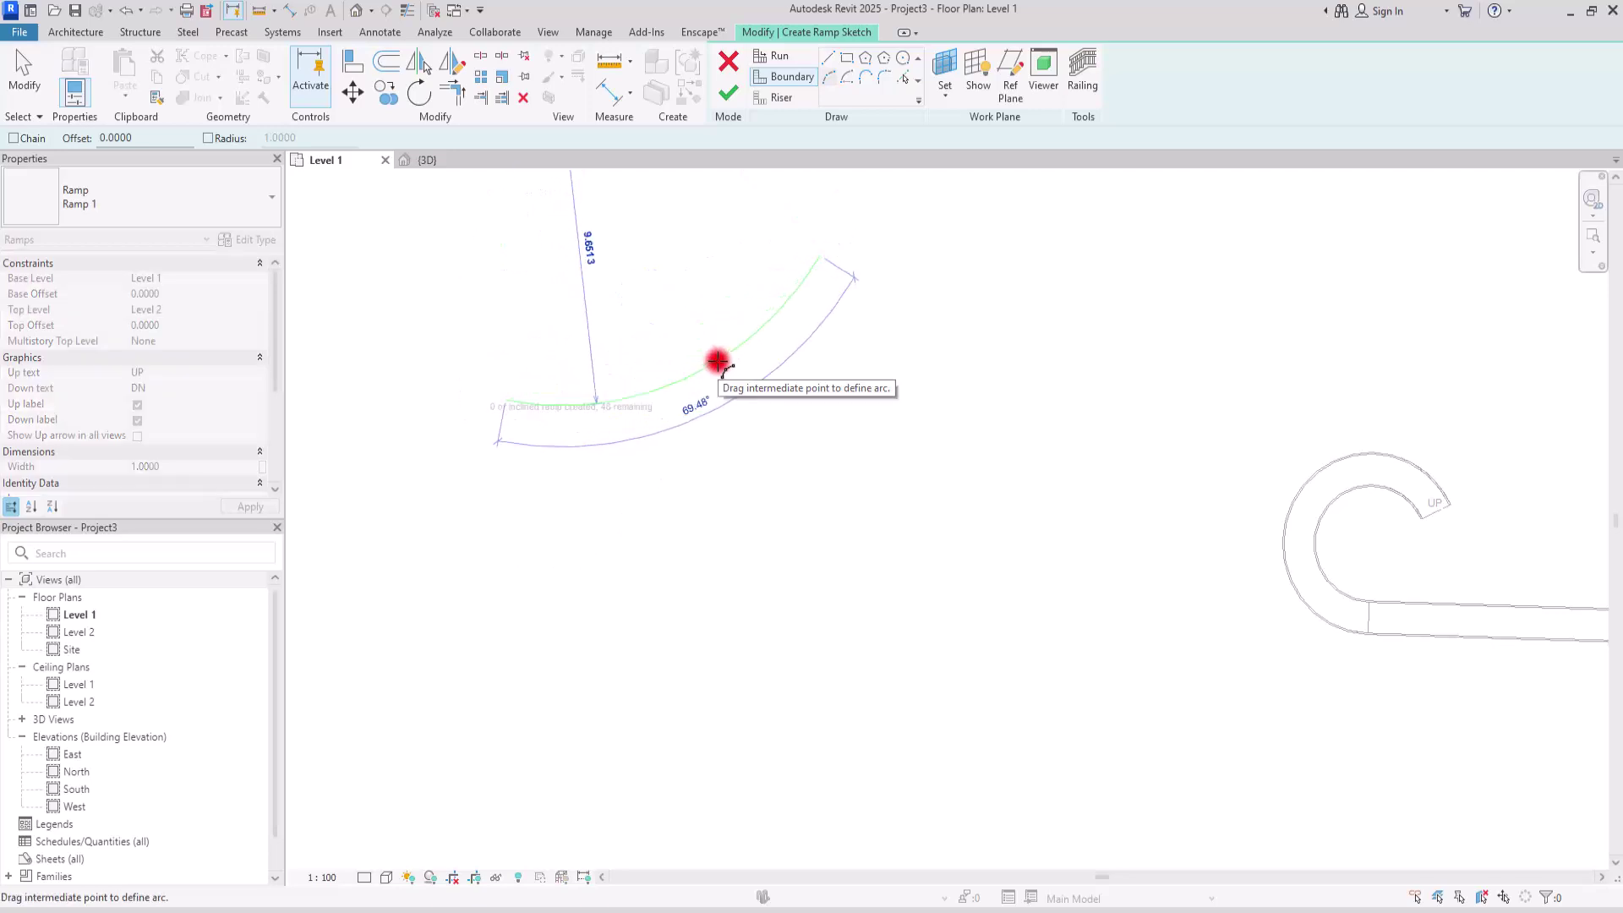
{"action": "left_click", "coordinate": [715, 366]}
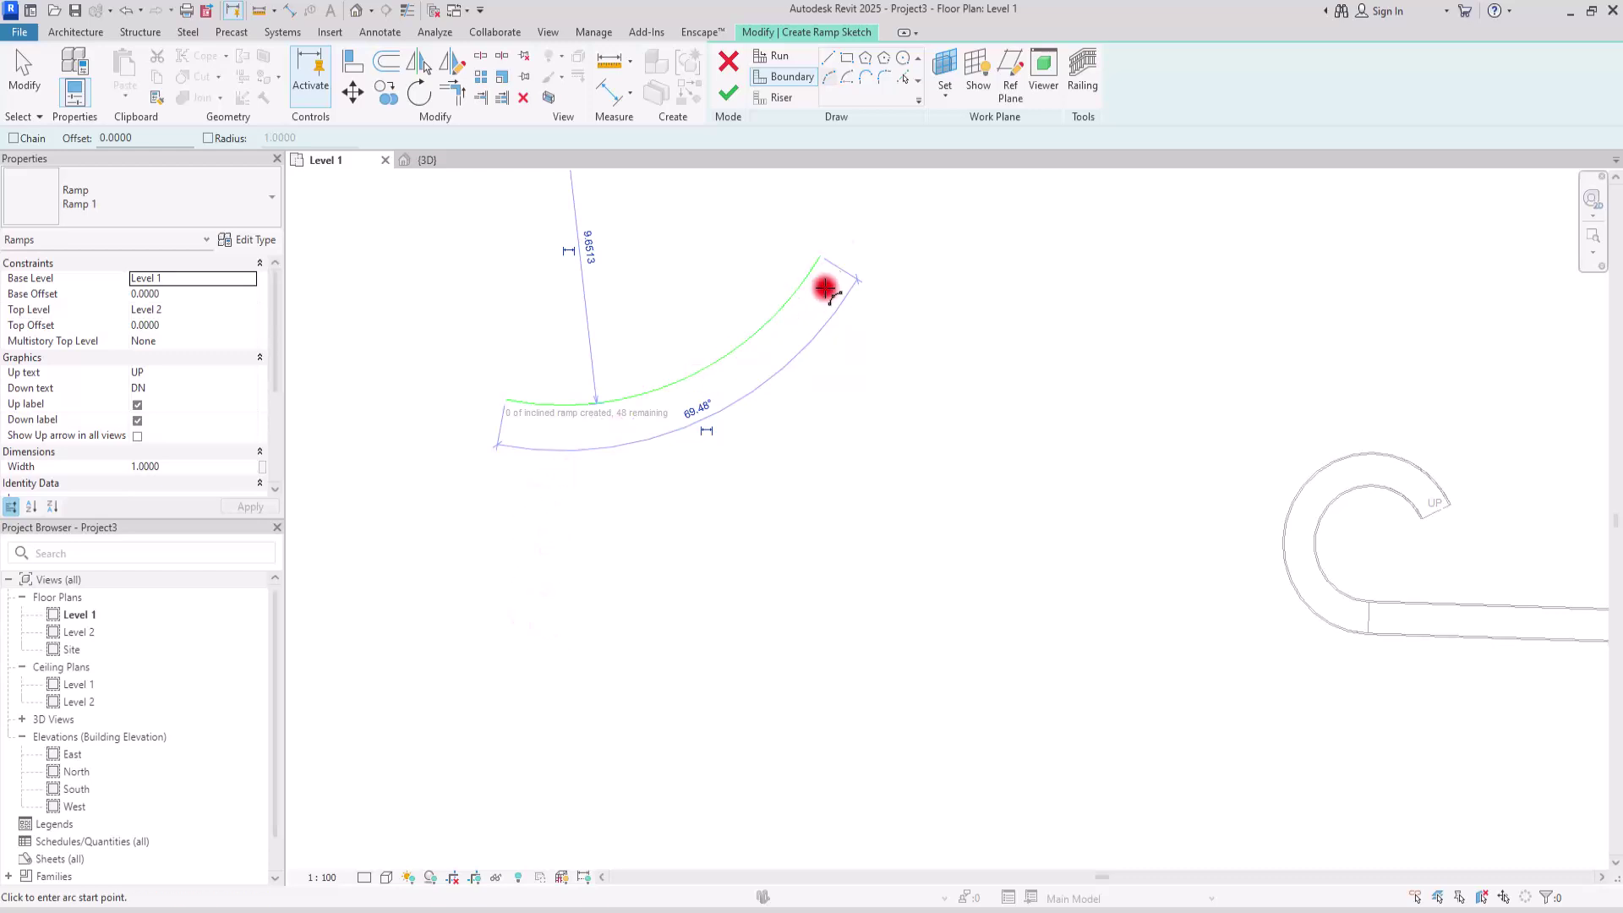
{"action": "left_click", "coordinate": [904, 78]}
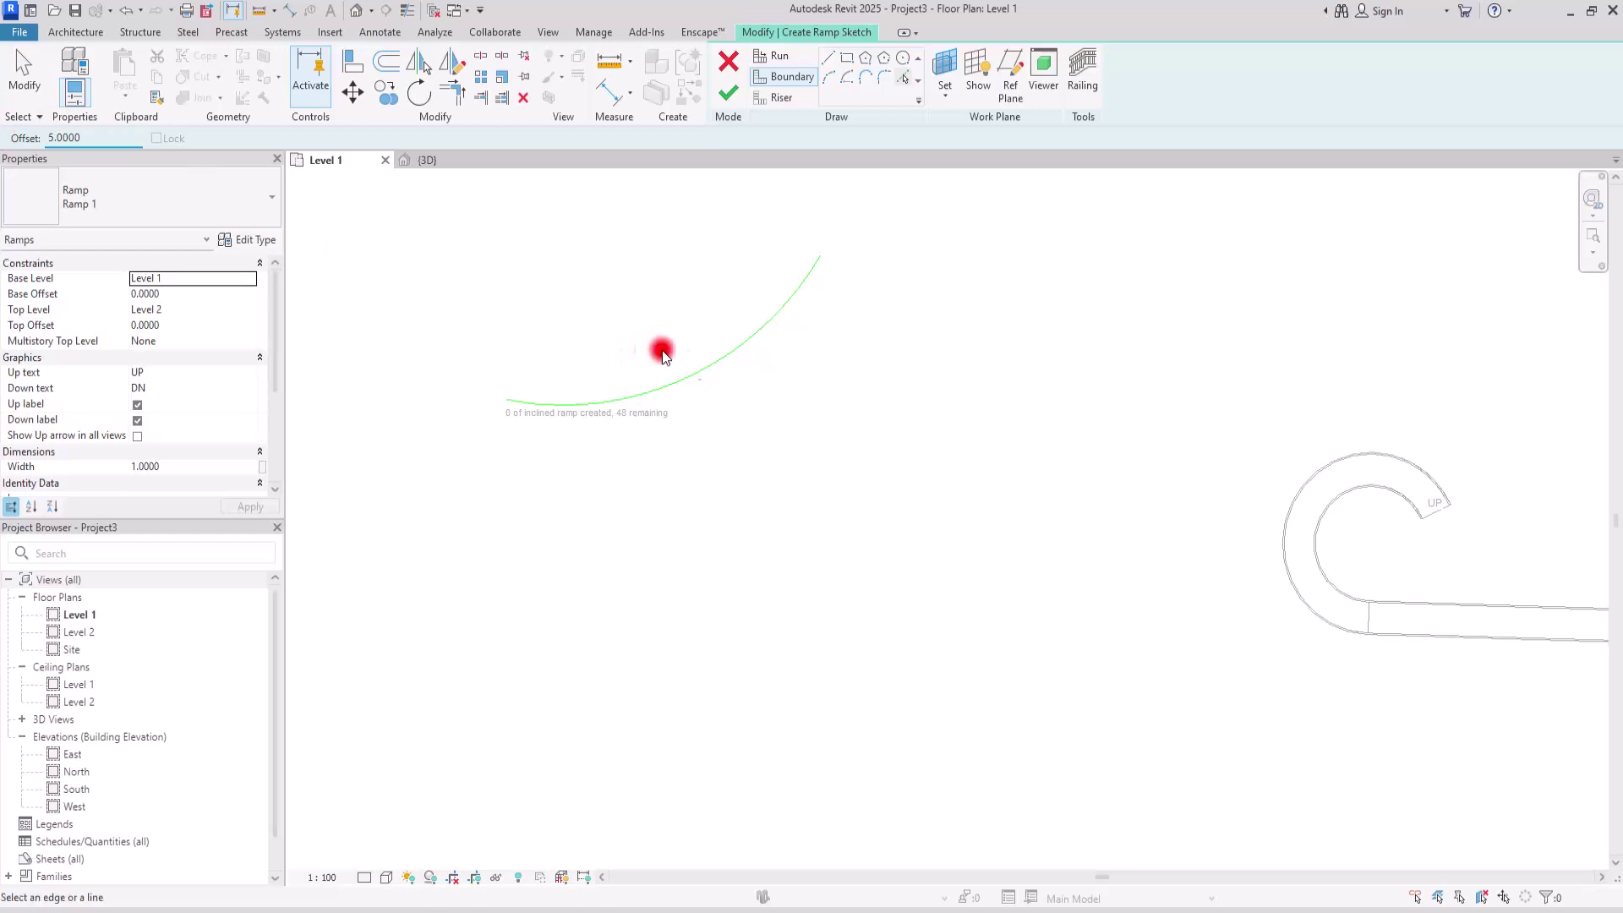
{"action": "left_click", "coordinate": [722, 368]}
Draw straight riser lines joining the two arc boundaries at both ends, and finish the ramp
{"action": "left_click", "coordinate": [779, 109]}
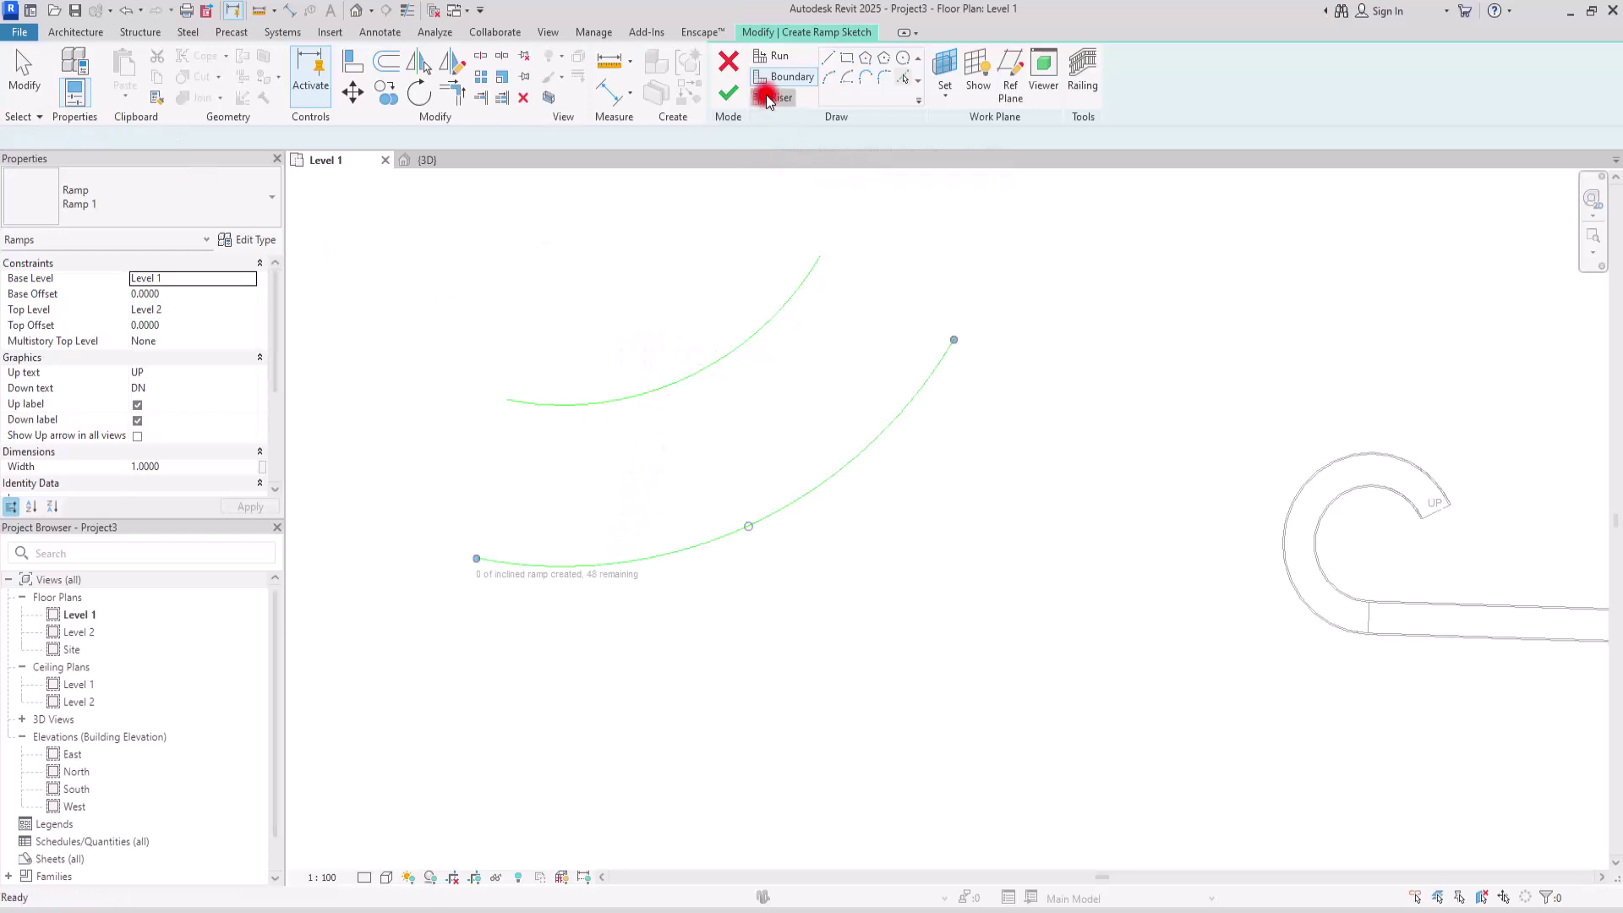
{"action": "left_click", "coordinate": [503, 399]}
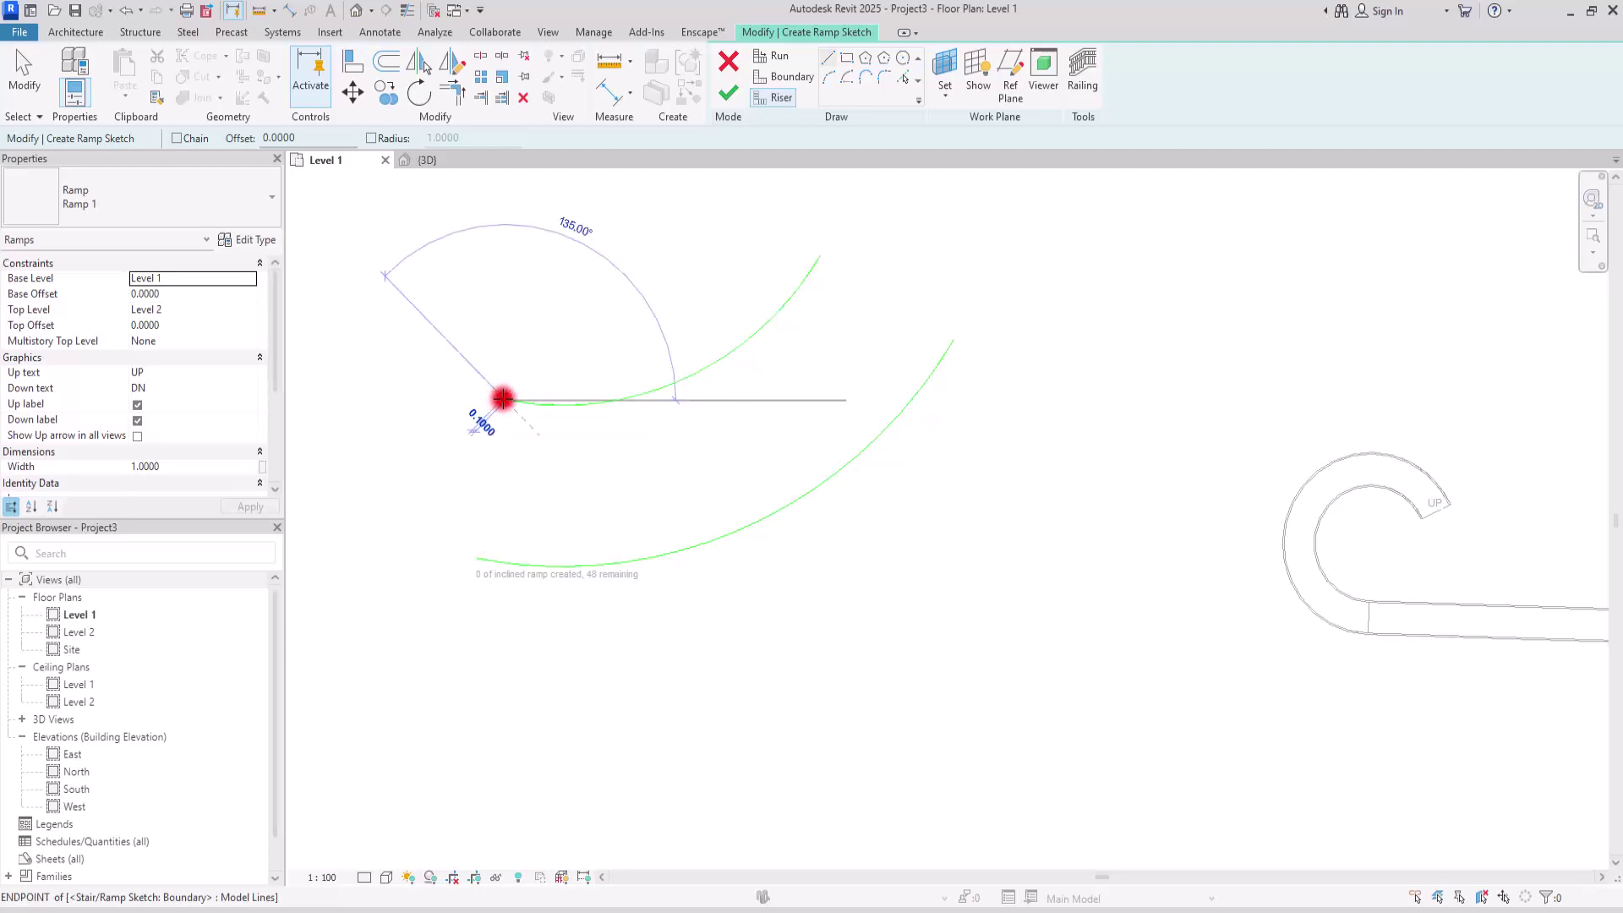
{"action": "left_click", "coordinate": [476, 558]}
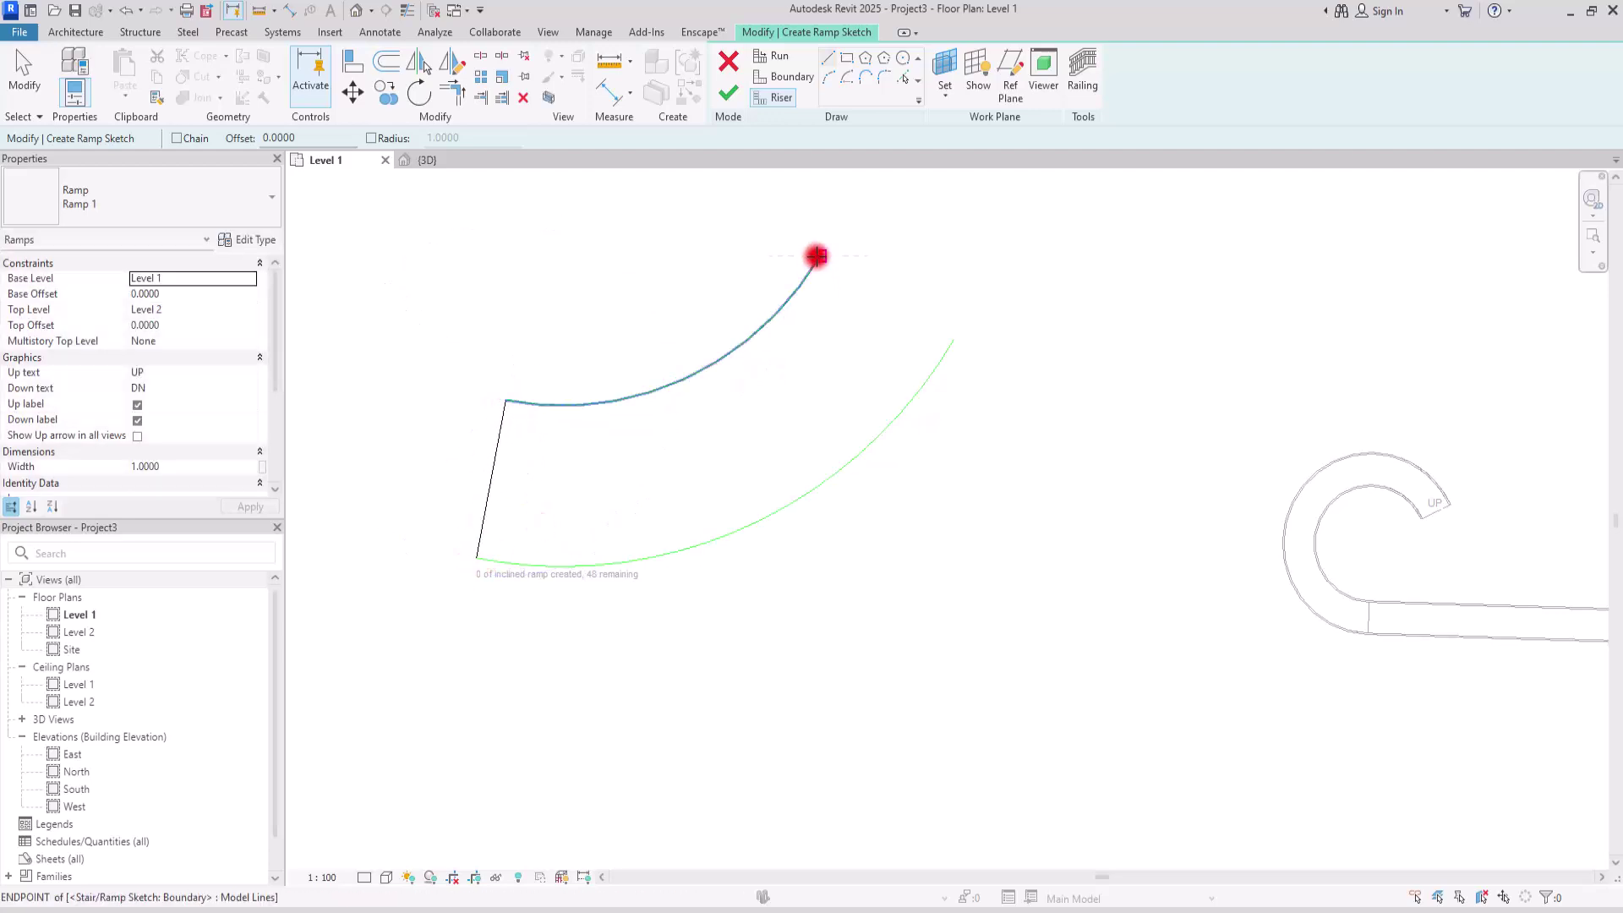
{"action": "left_click", "coordinate": [820, 264]}
{"action": "left_click", "coordinate": [955, 340]}
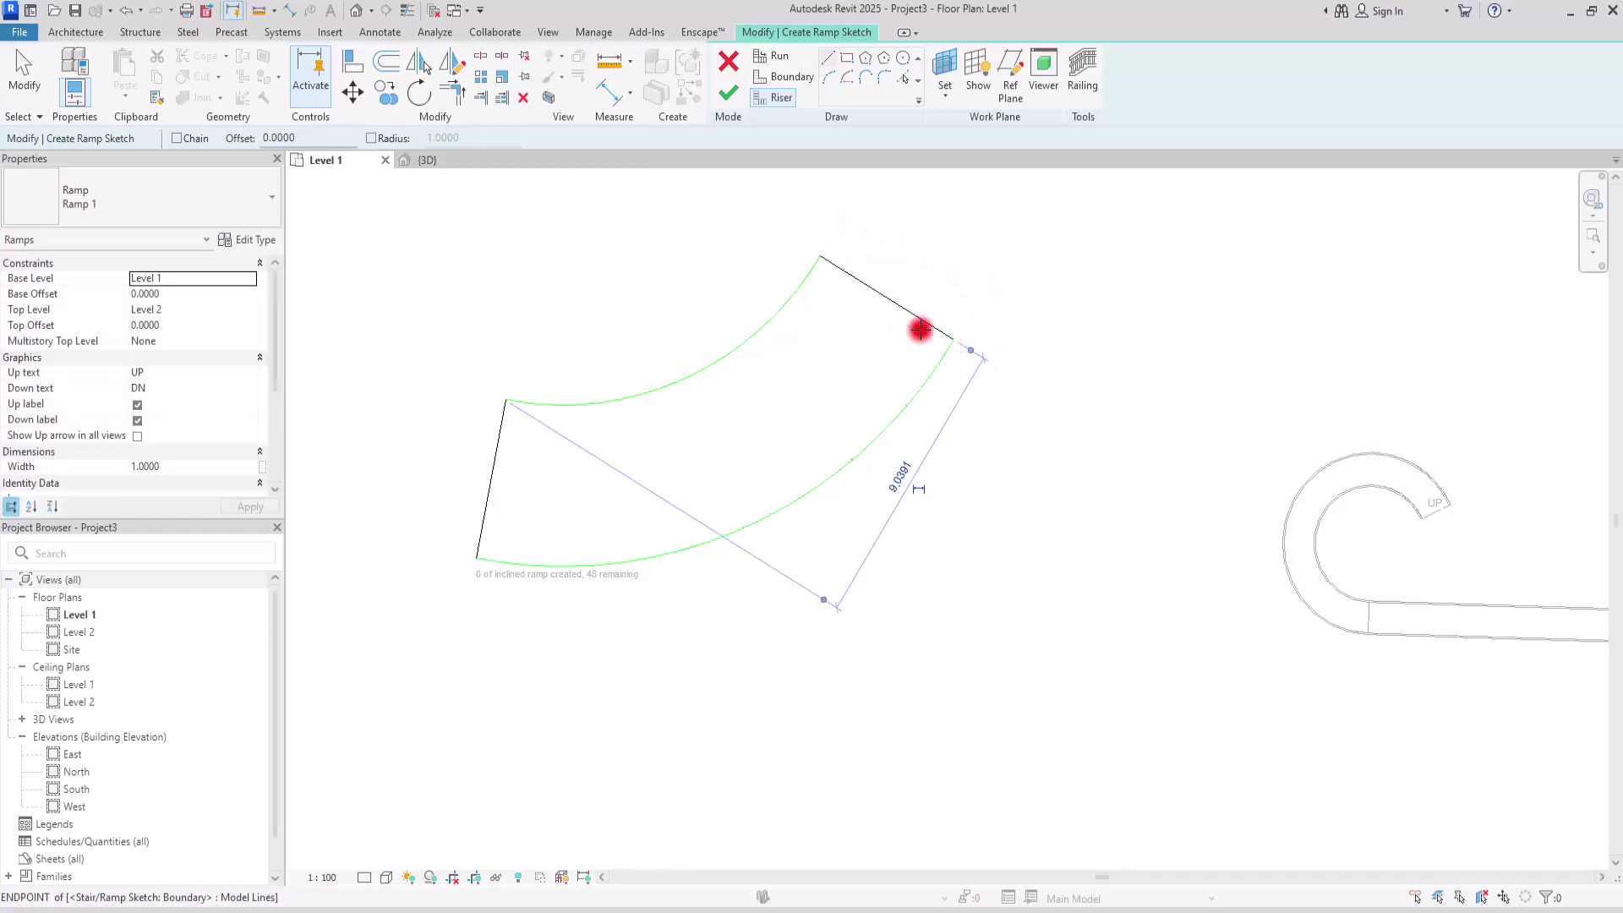
{"action": "left_click", "coordinate": [728, 93]}
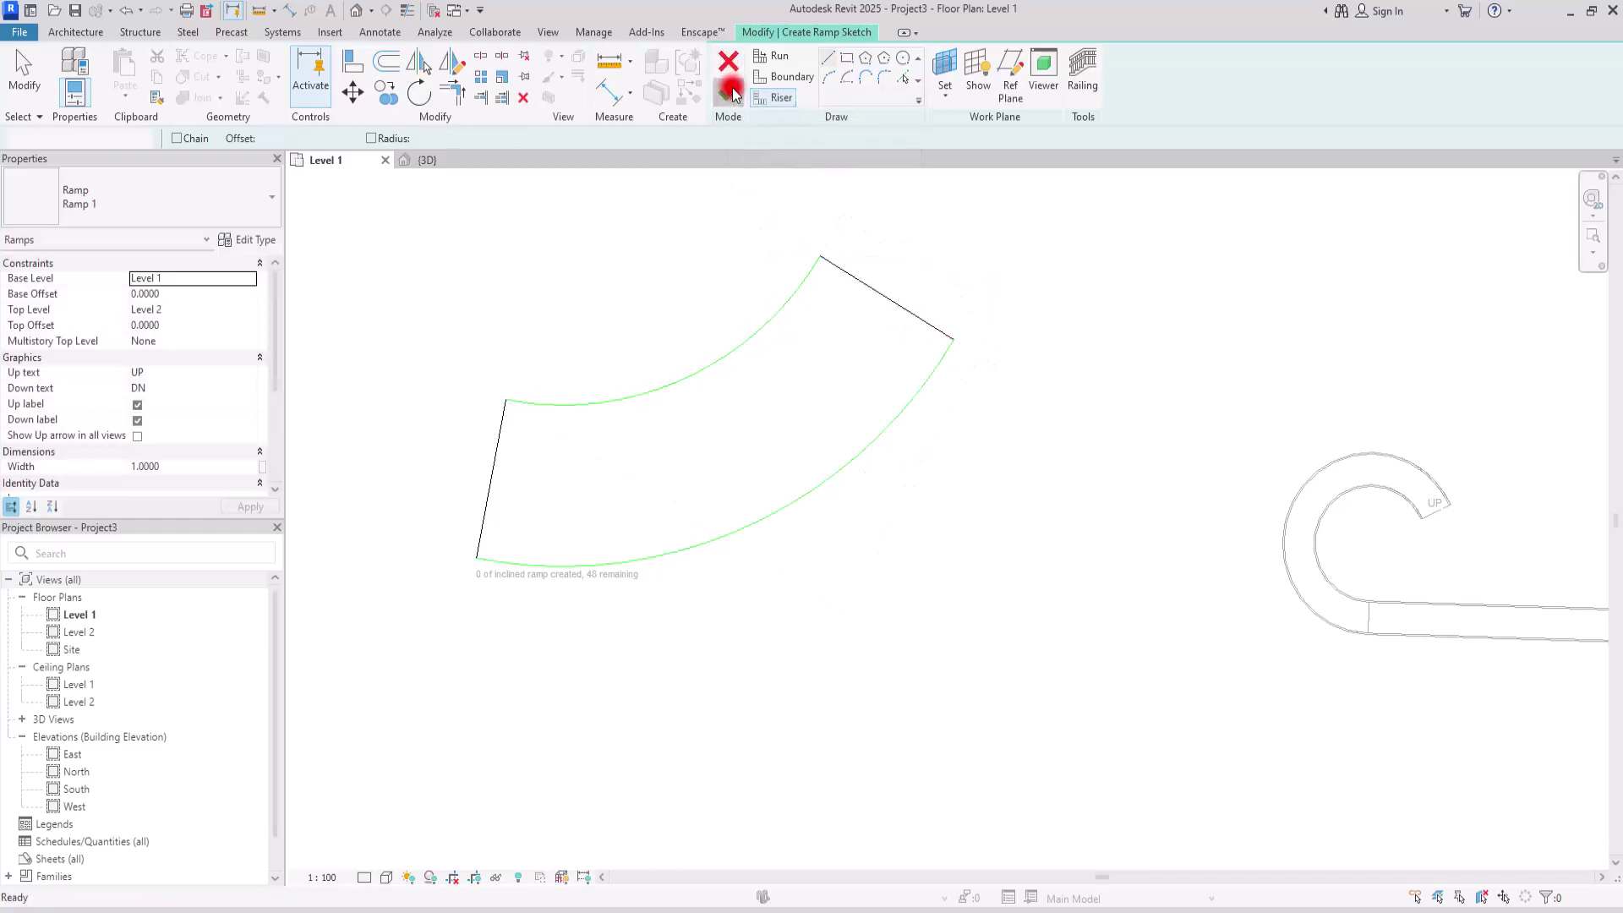
Examine the new boundary-sketched ramp in 3D, comparing its height with the level lines from the back and viewing its wide curved surface
{"action": "left_click", "coordinate": [440, 160]}
{"action": "scroll", "coordinate": [488, 490], "scroll_direction": "down", "scroll_amount": 3}
{"action": "scroll", "coordinate": [1152, 550], "scroll_direction": "up", "scroll_amount": 5}
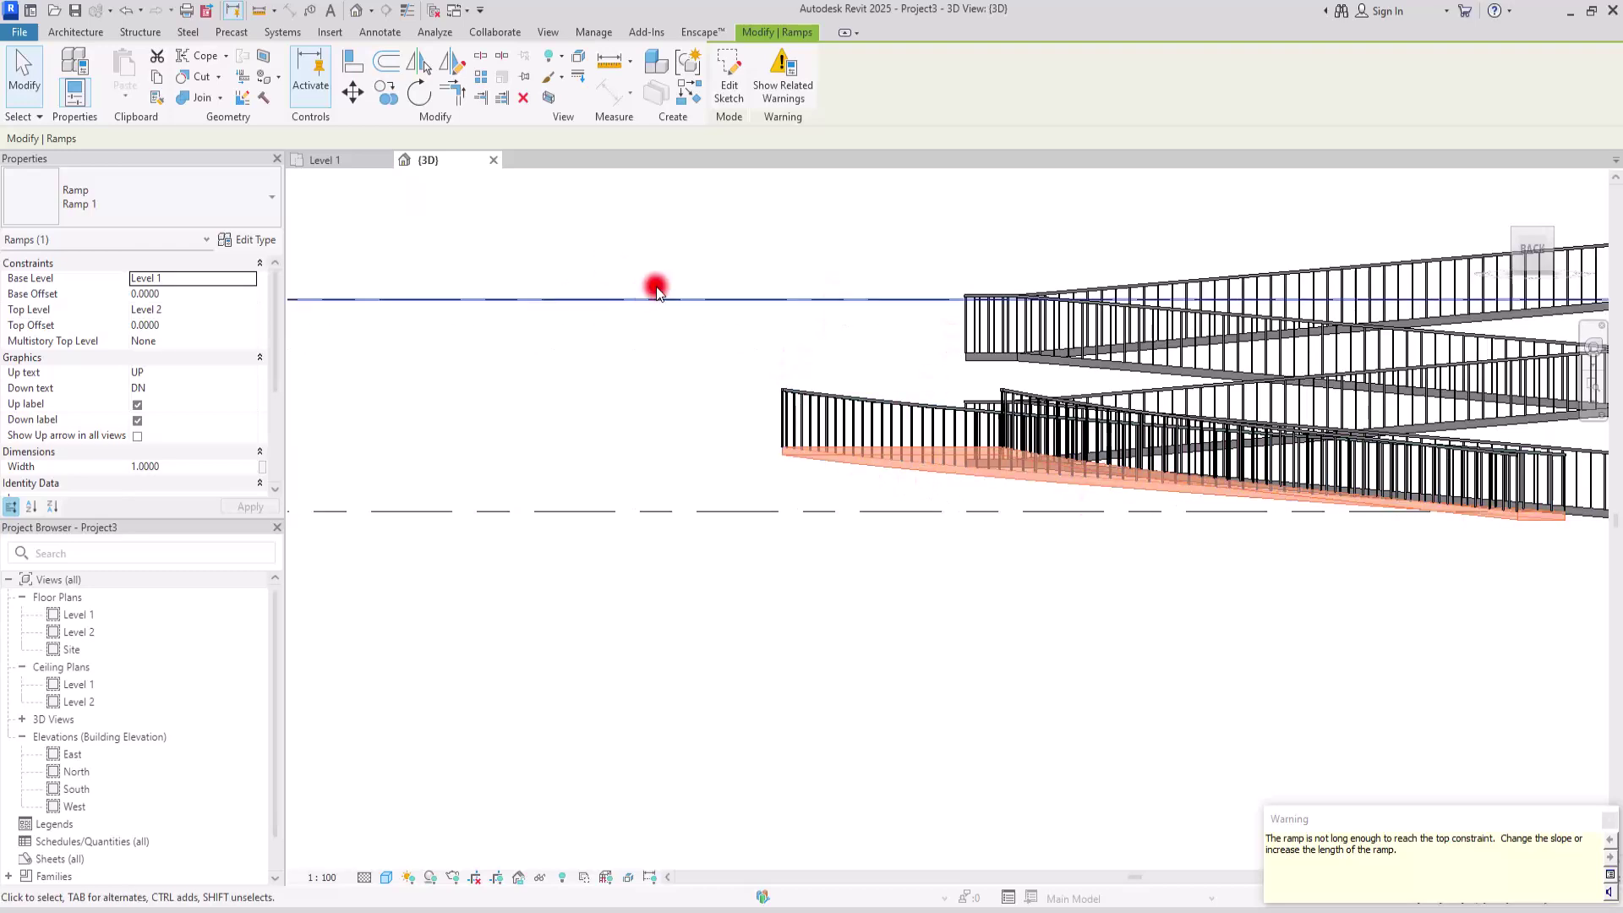
{"action": "scroll", "coordinate": [890, 459], "scroll_direction": "down", "scroll_amount": 2}
{"action": "middle_click_drag", "start_coordinate": [890, 460], "coordinate": [1046, 407], "text": "shift"}
{"action": "scroll", "coordinate": [1047, 406], "scroll_direction": "up", "scroll_amount": 2}
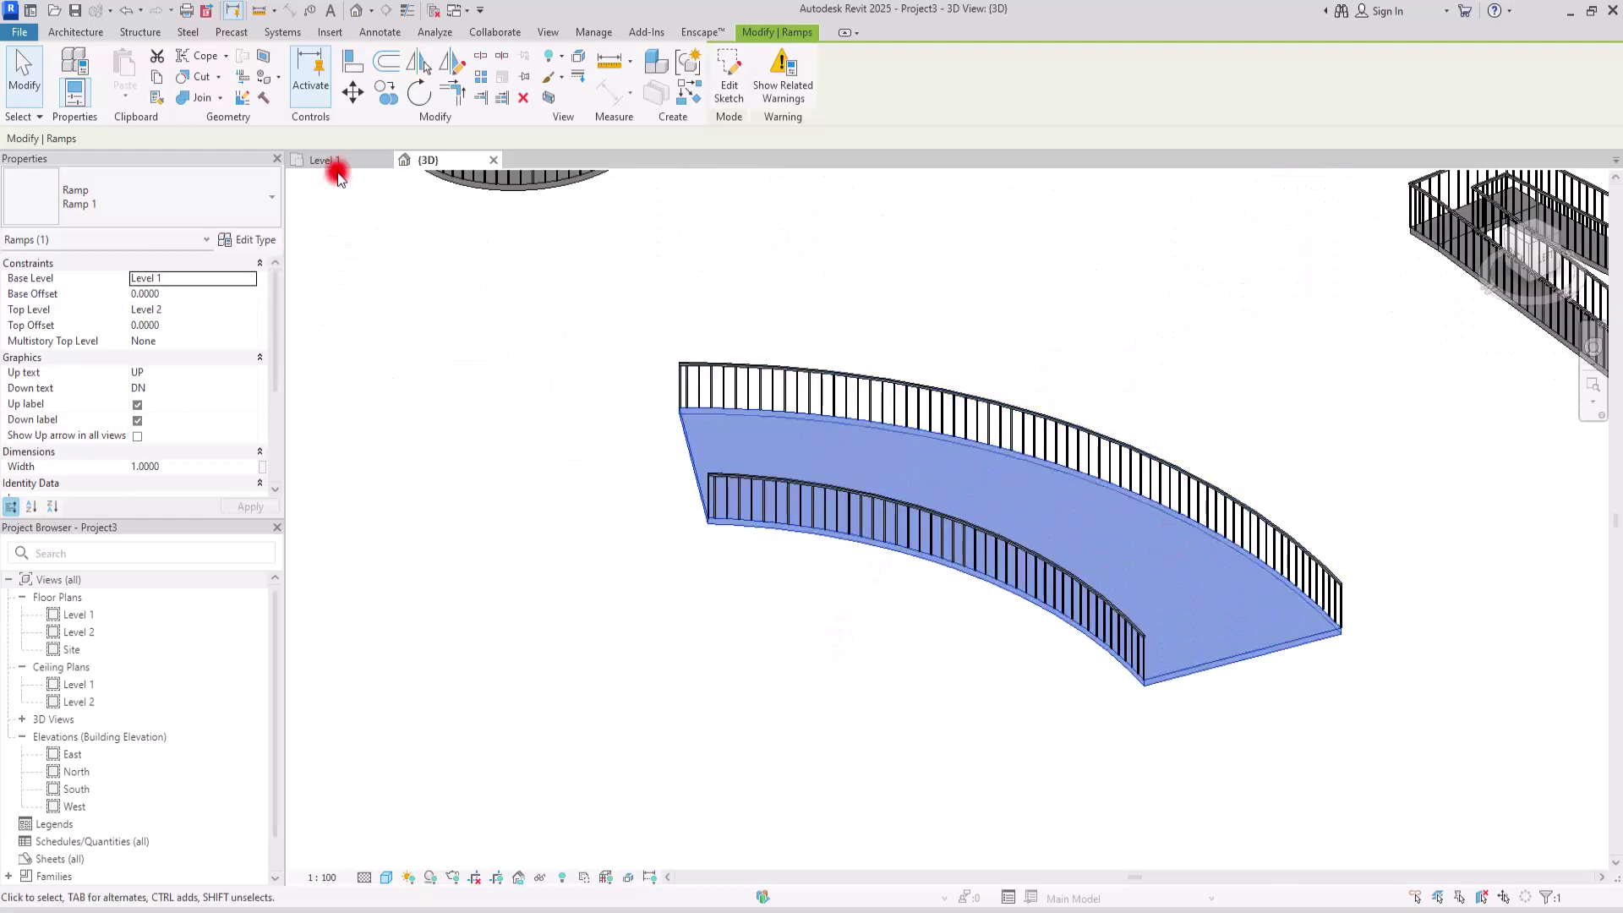
Delete the two curved ramps and their railings in the 3D view, keeping only the switchback ramp
{"action": "key", "text": "Escape"}
{"action": "scroll", "coordinate": [753, 634], "scroll_direction": "down", "scroll_amount": 3}
{"action": "scroll", "coordinate": [474, 352], "scroll_direction": "down", "scroll_amount": 2}
{"action": "left_click_drag", "start_coordinate": [435, 319], "coordinate": [972, 743]}
{"action": "key", "text": "Delete"}
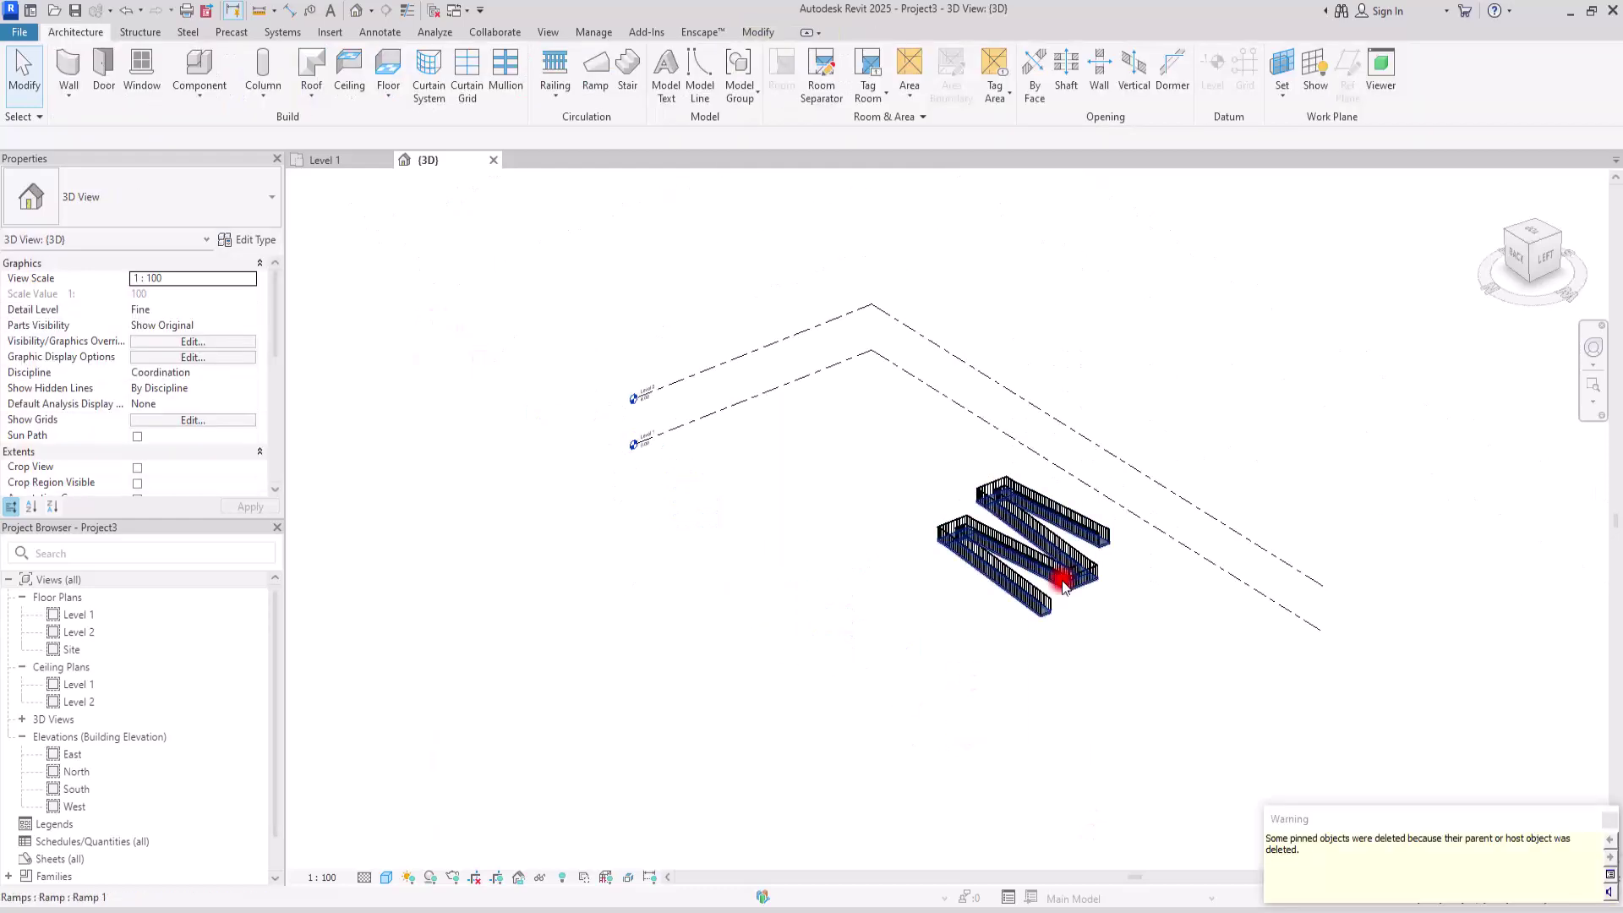
Set the thickness of the switchback ramp's type to 0.3 m and apply it
{"action": "scroll", "coordinate": [1048, 594], "scroll_direction": "up", "scroll_amount": 4}
{"action": "scroll", "coordinate": [536, 554], "scroll_direction": "down", "scroll_amount": 3}
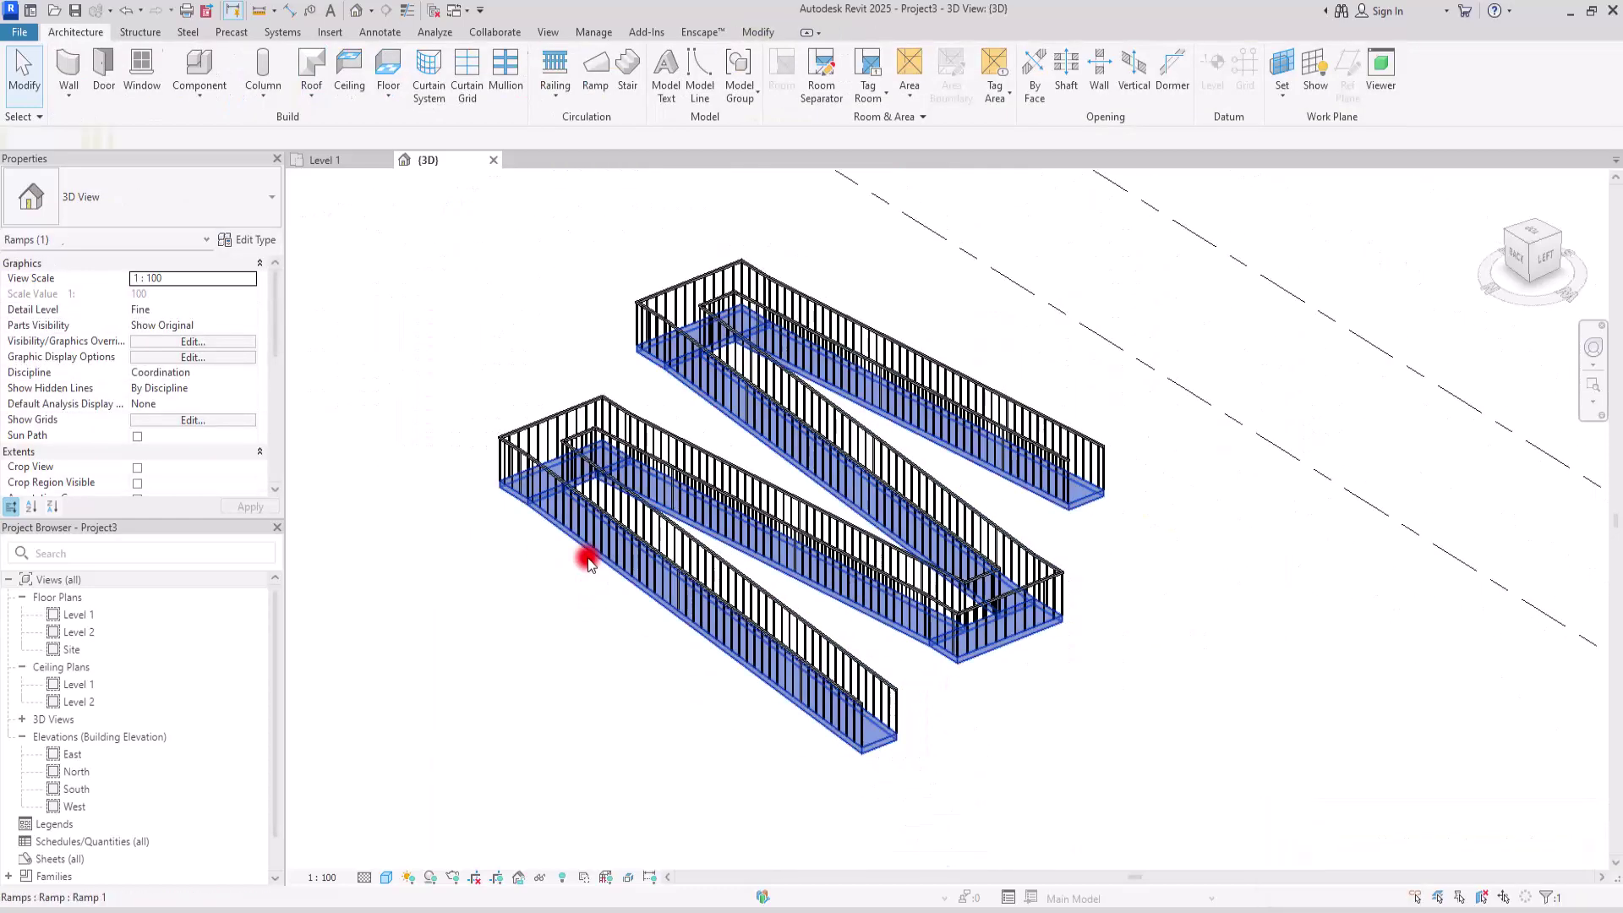
{"action": "left_click", "coordinate": [588, 562]}
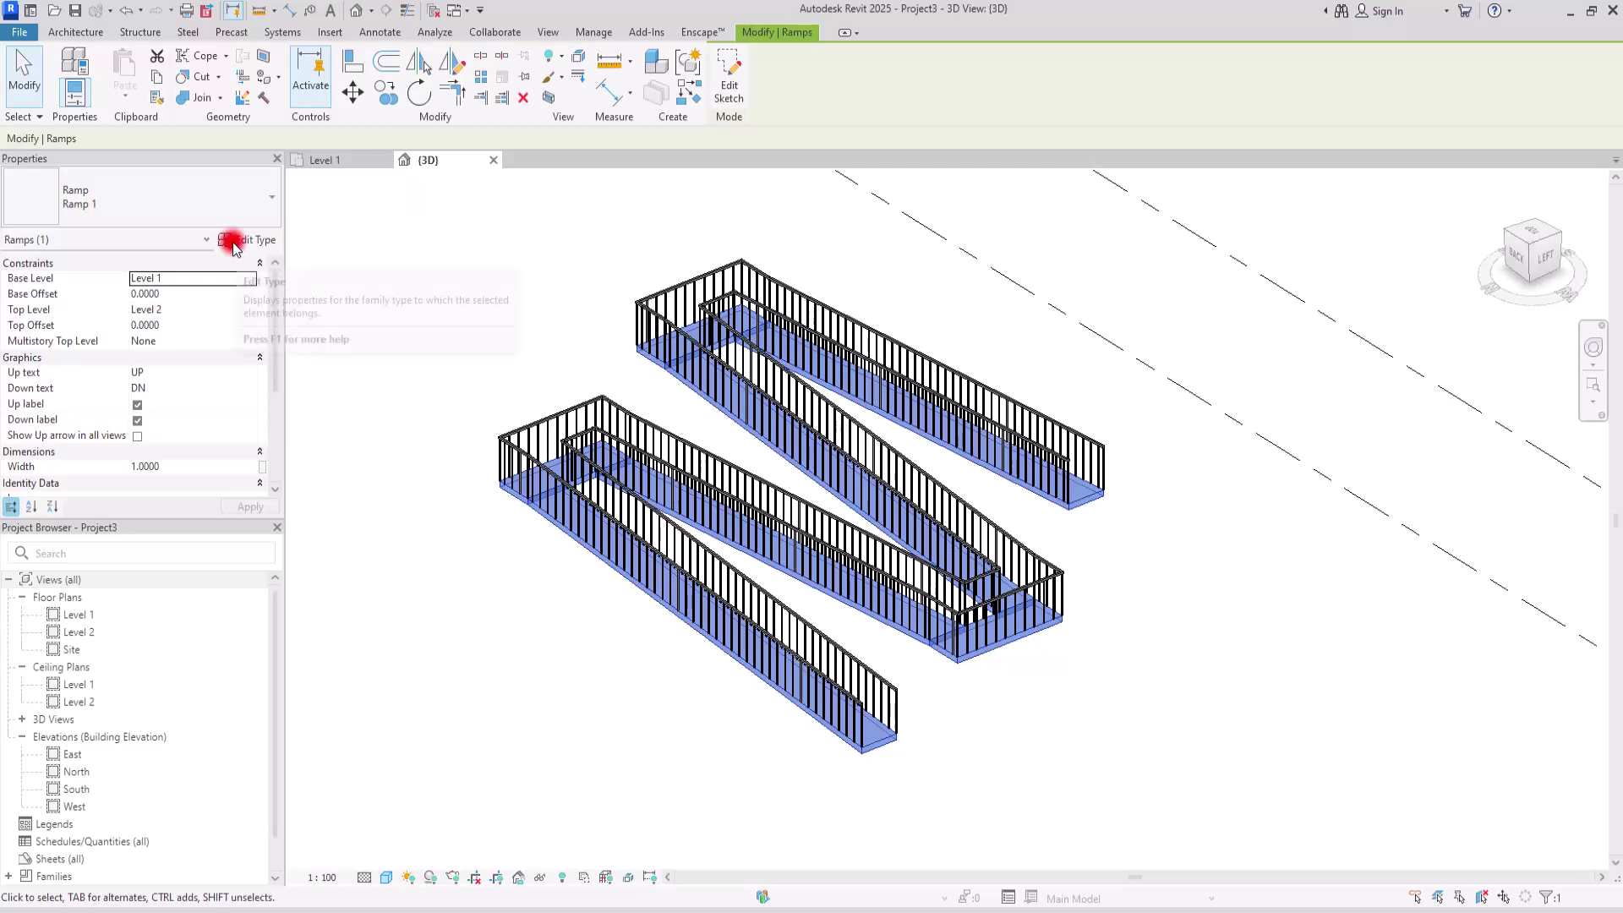
{"action": "left_click", "coordinate": [233, 243]}
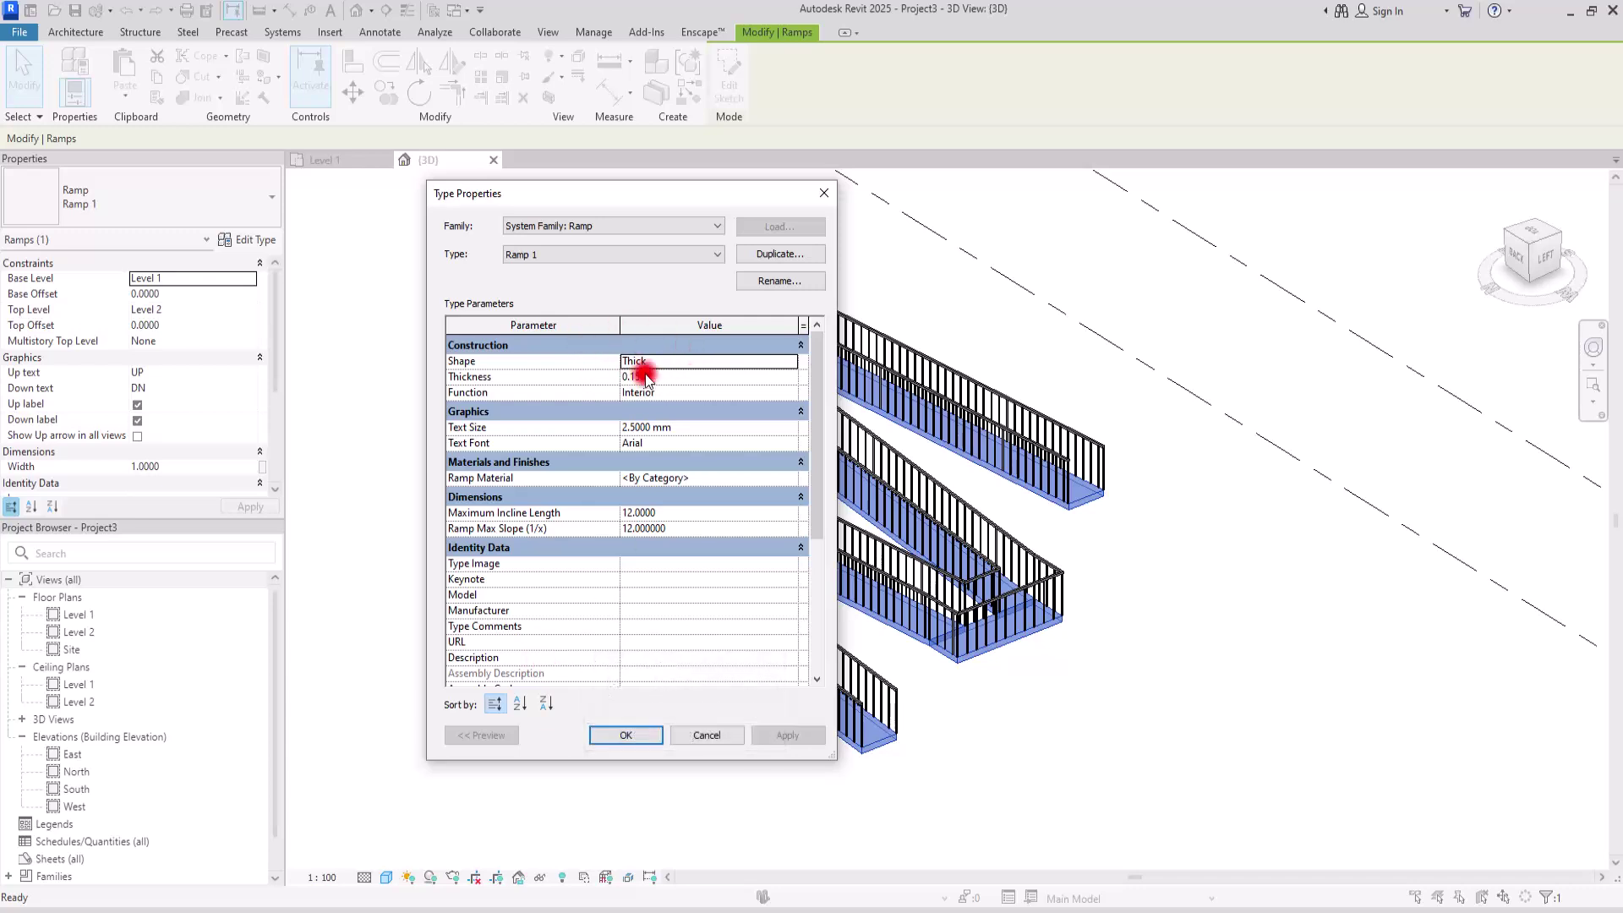
{"action": "left_click_drag", "start_coordinate": [611, 193], "coordinate": [239, 187]}
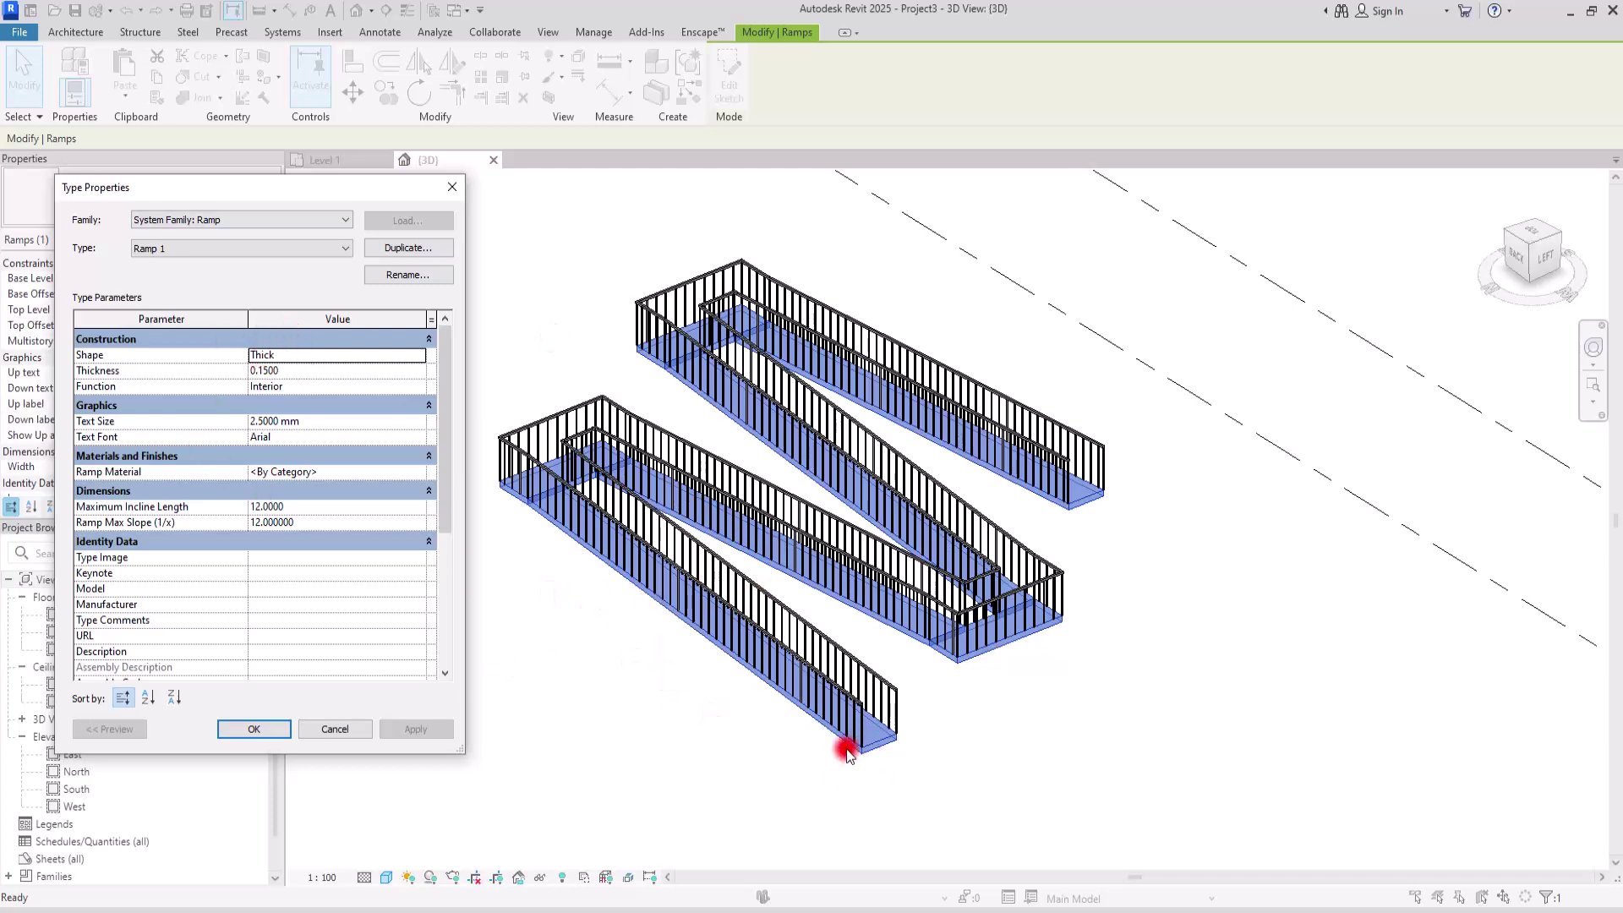
{"action": "left_click", "coordinate": [310, 370]}
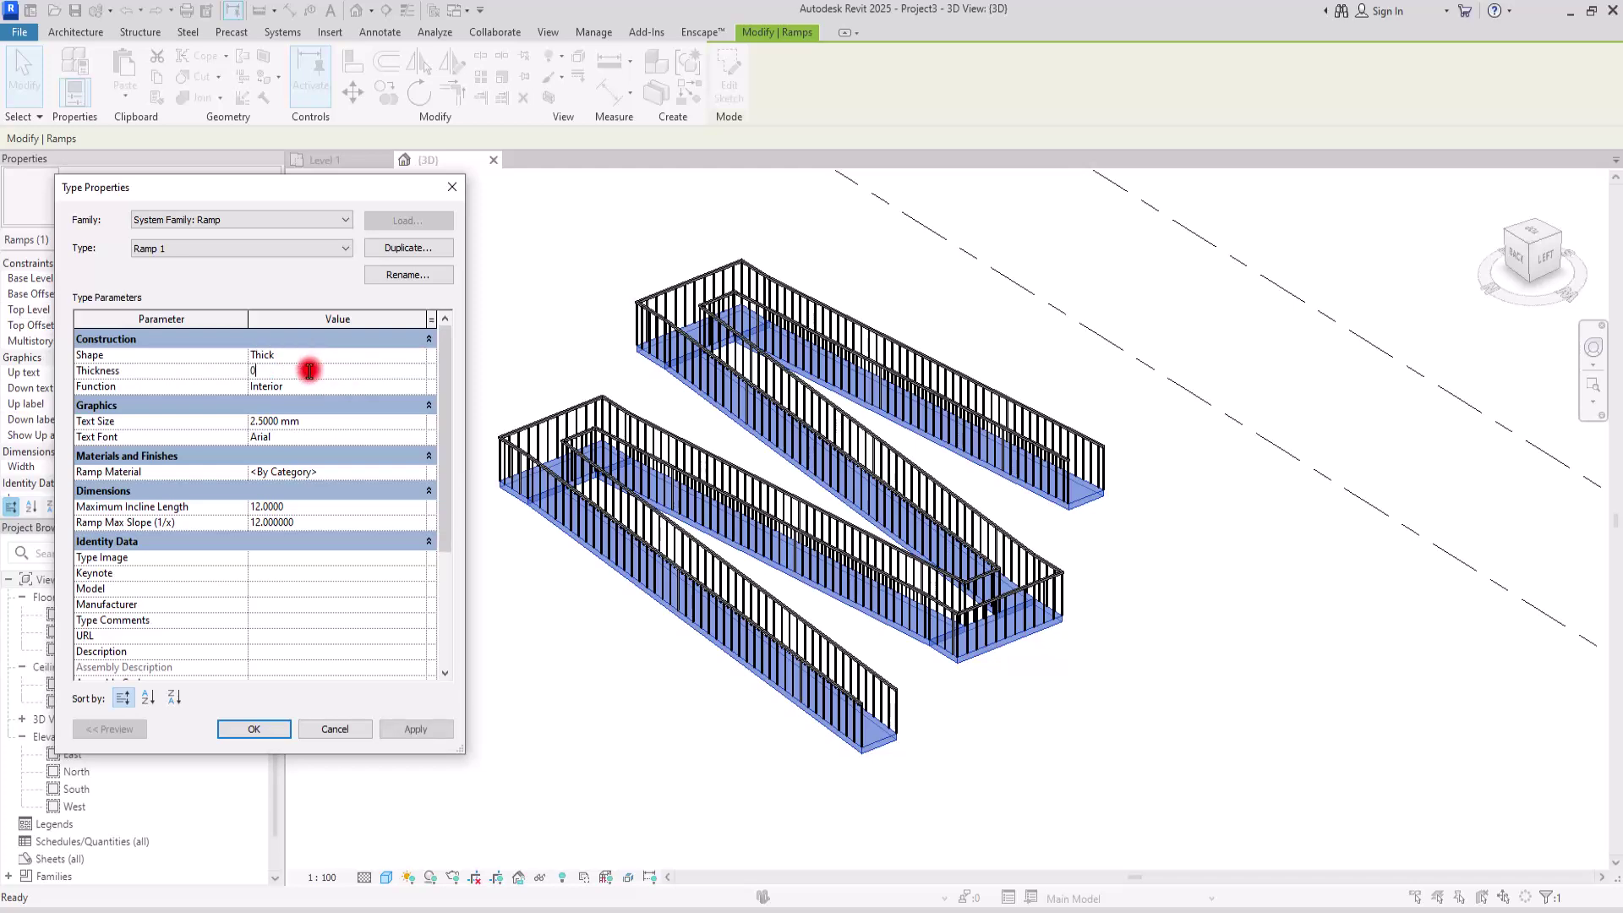
{"action": "type", "text": "0.3"}
{"action": "left_click", "coordinate": [415, 728]}
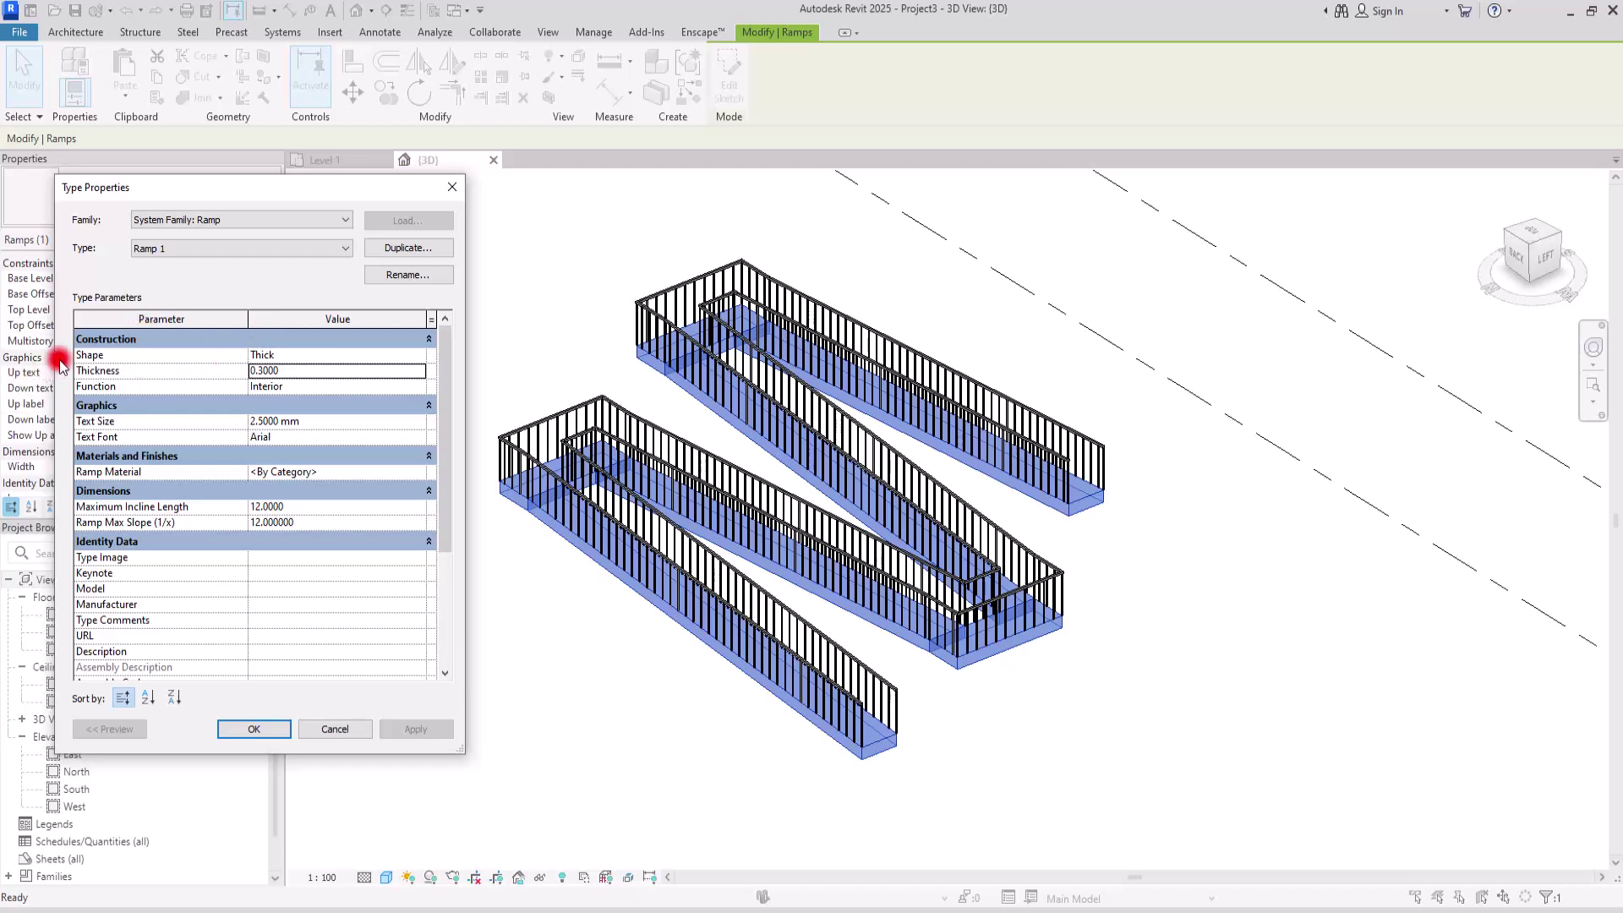
Change the ramp type's shape from Thick to Solid and apply it
{"action": "left_click", "coordinate": [423, 356]}
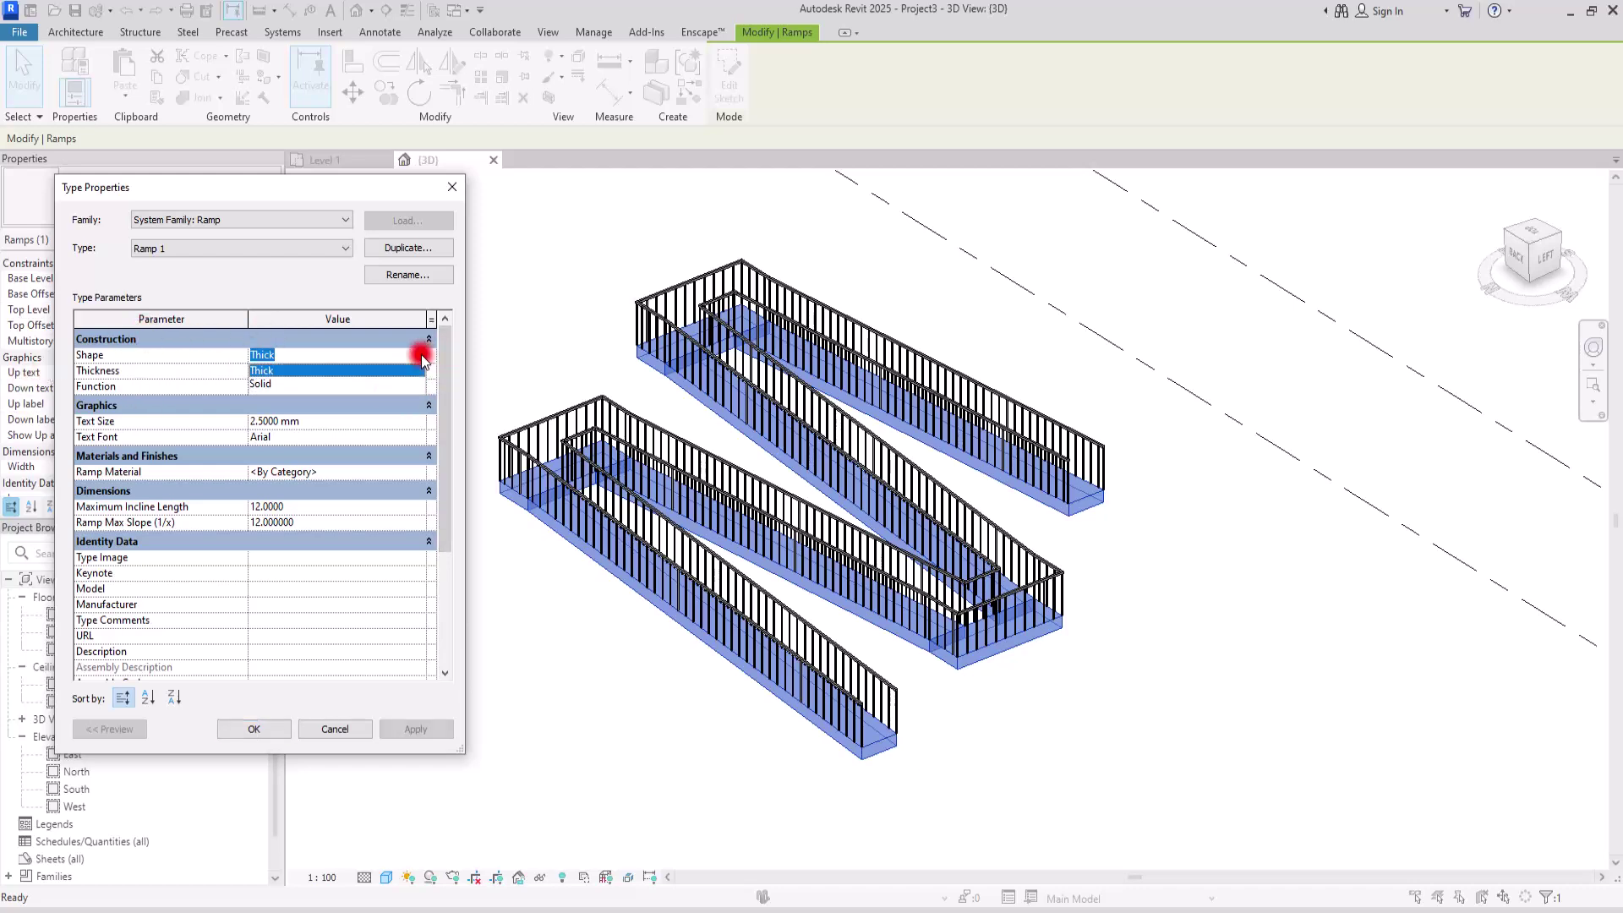
{"action": "left_click", "coordinate": [255, 383]}
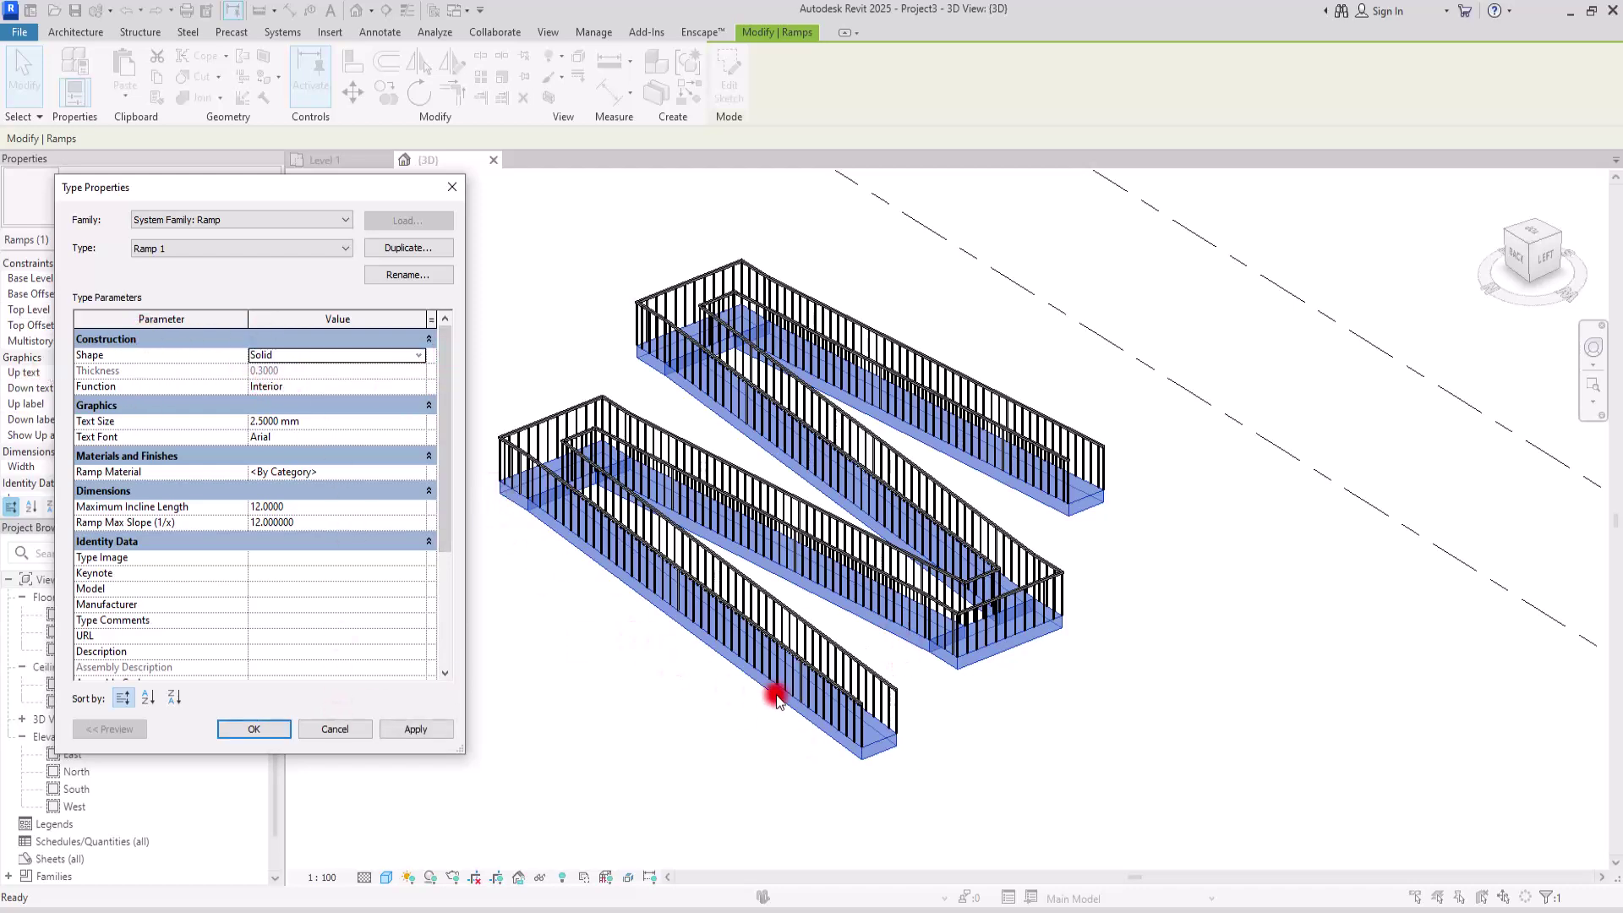
{"action": "left_click", "coordinate": [418, 727]}
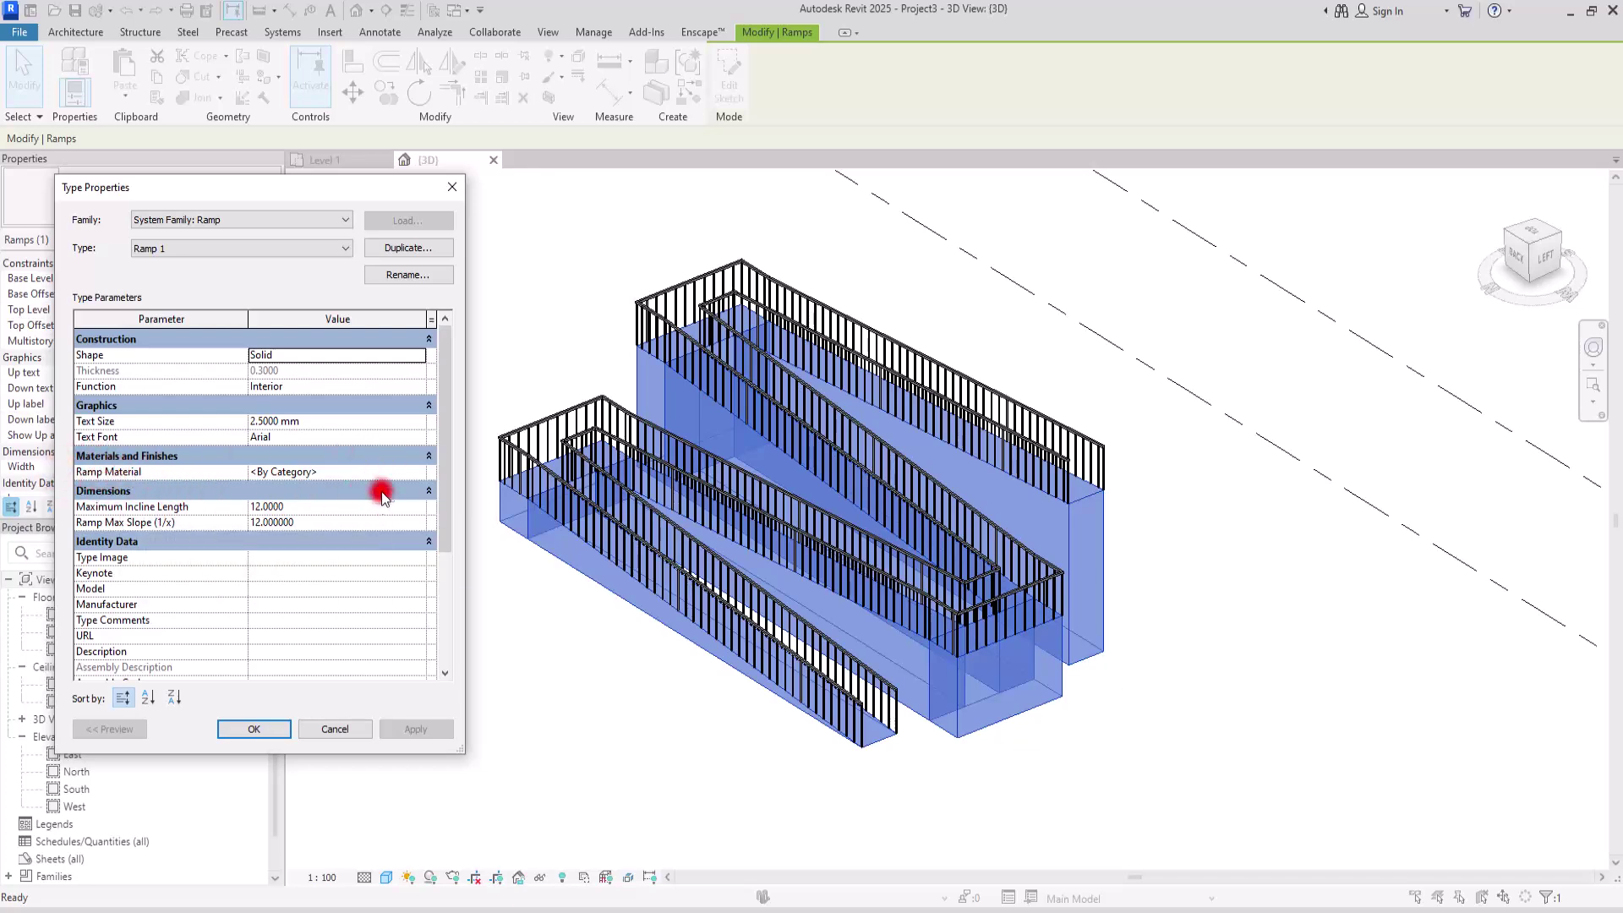
Review the Interior and Exterior function options of the ramp type, and close its type properties without changing the function
{"action": "left_click", "coordinate": [339, 386]}
{"action": "left_click", "coordinate": [109, 406]}
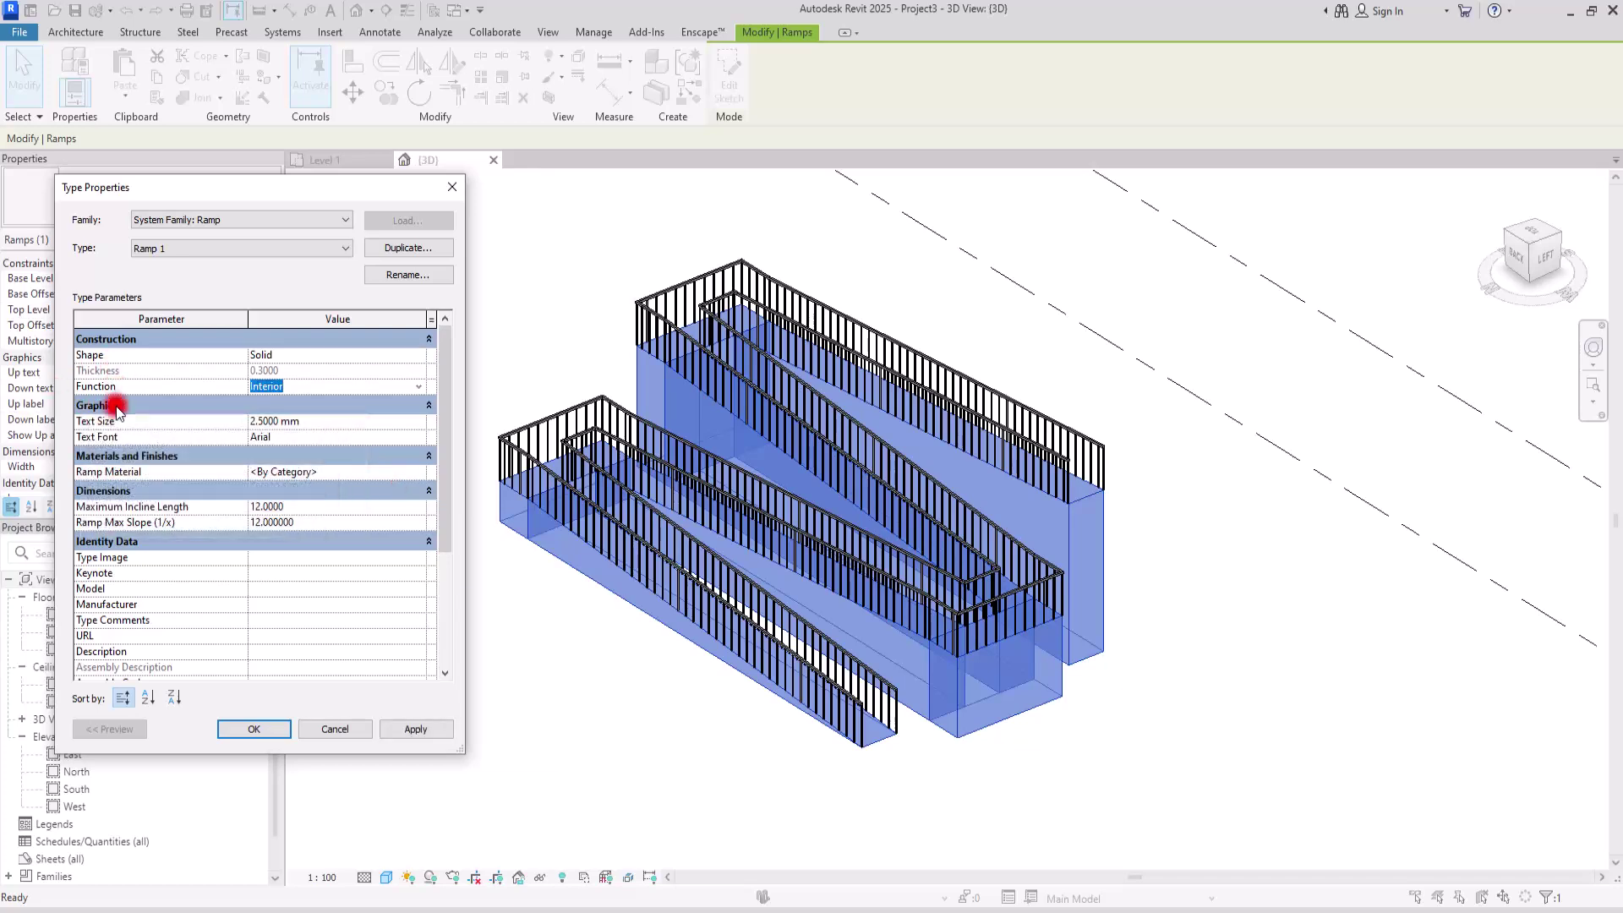
{"action": "left_click", "coordinate": [418, 386]}
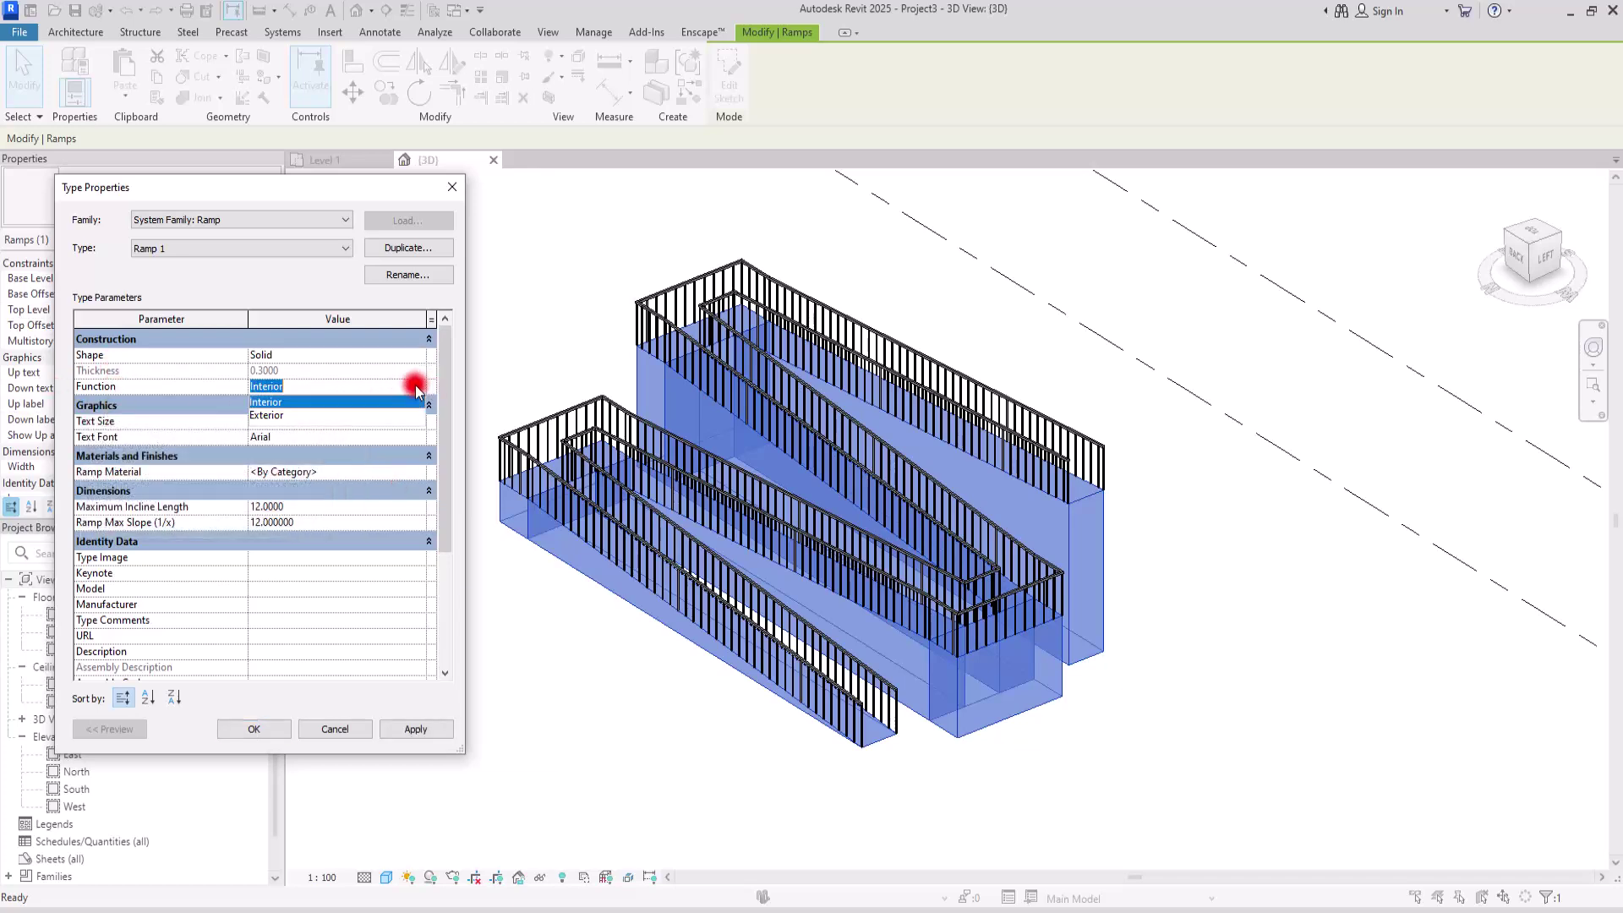
{"action": "left_click", "coordinate": [179, 408]}
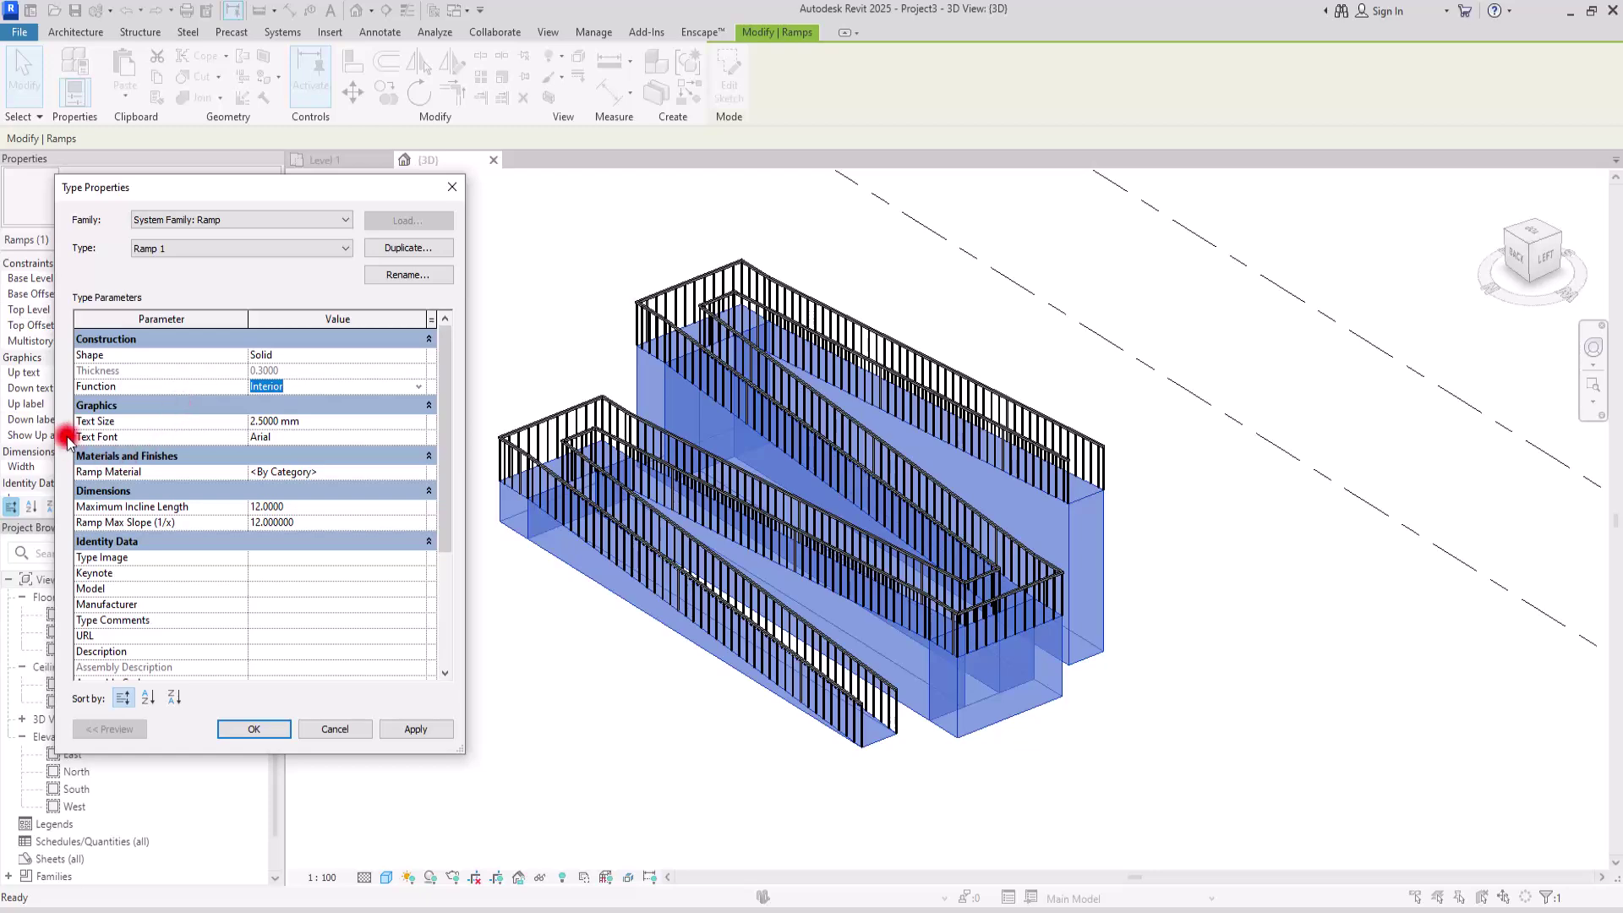
{"action": "left_click", "coordinate": [338, 725]}
Examine the switchback ramp's direction labels and arrows in the Level 1 and Level 2 floor plans
{"action": "left_click", "coordinate": [338, 160]}
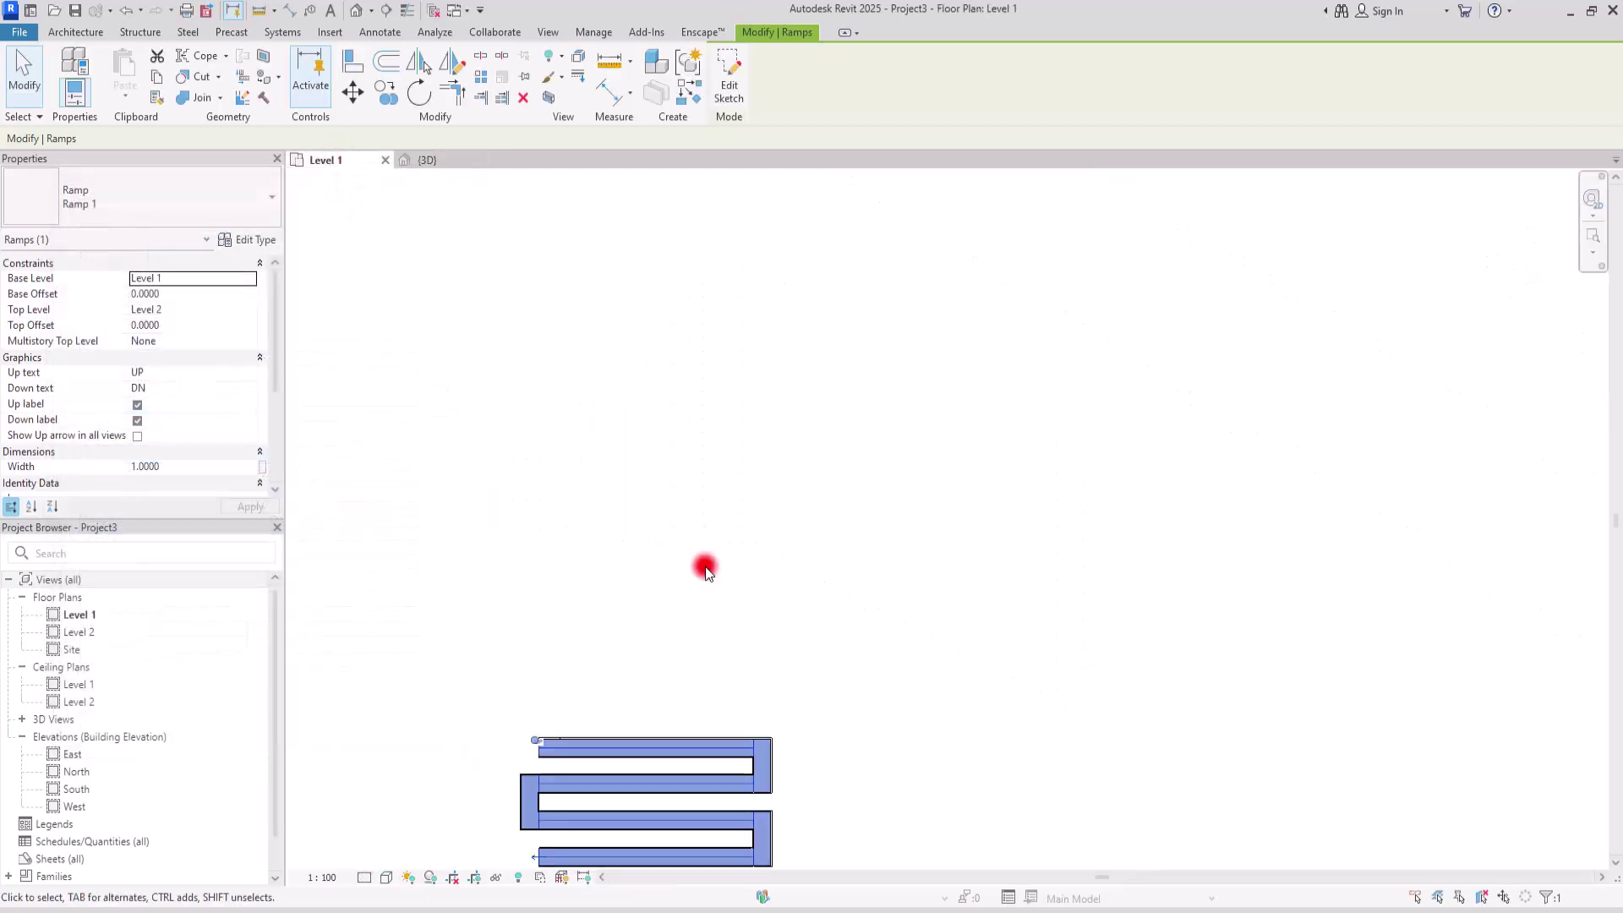
{"action": "middle_click_drag", "start_coordinate": [711, 583], "coordinate": [725, 271]}
{"action": "scroll", "coordinate": [637, 555], "scroll_direction": "up", "scroll_amount": 5}
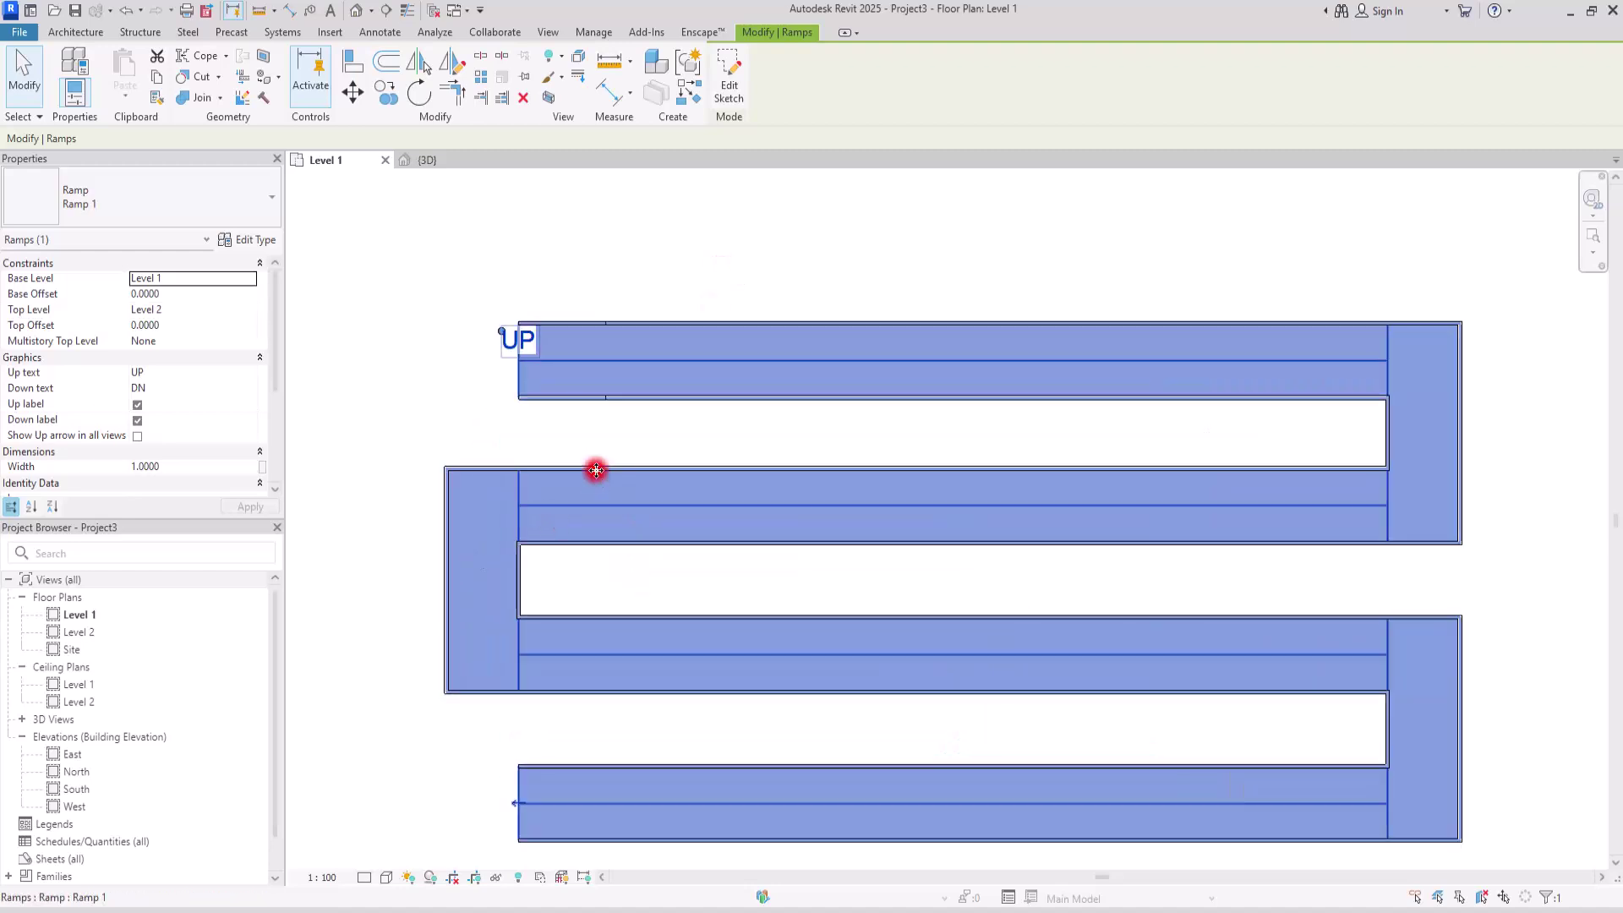
{"action": "middle_click_drag", "start_coordinate": [594, 468], "coordinate": [500, 318]}
{"action": "scroll", "coordinate": [514, 290], "scroll_direction": "down", "scroll_amount": 1}
{"action": "double_click", "coordinate": [78, 634]}
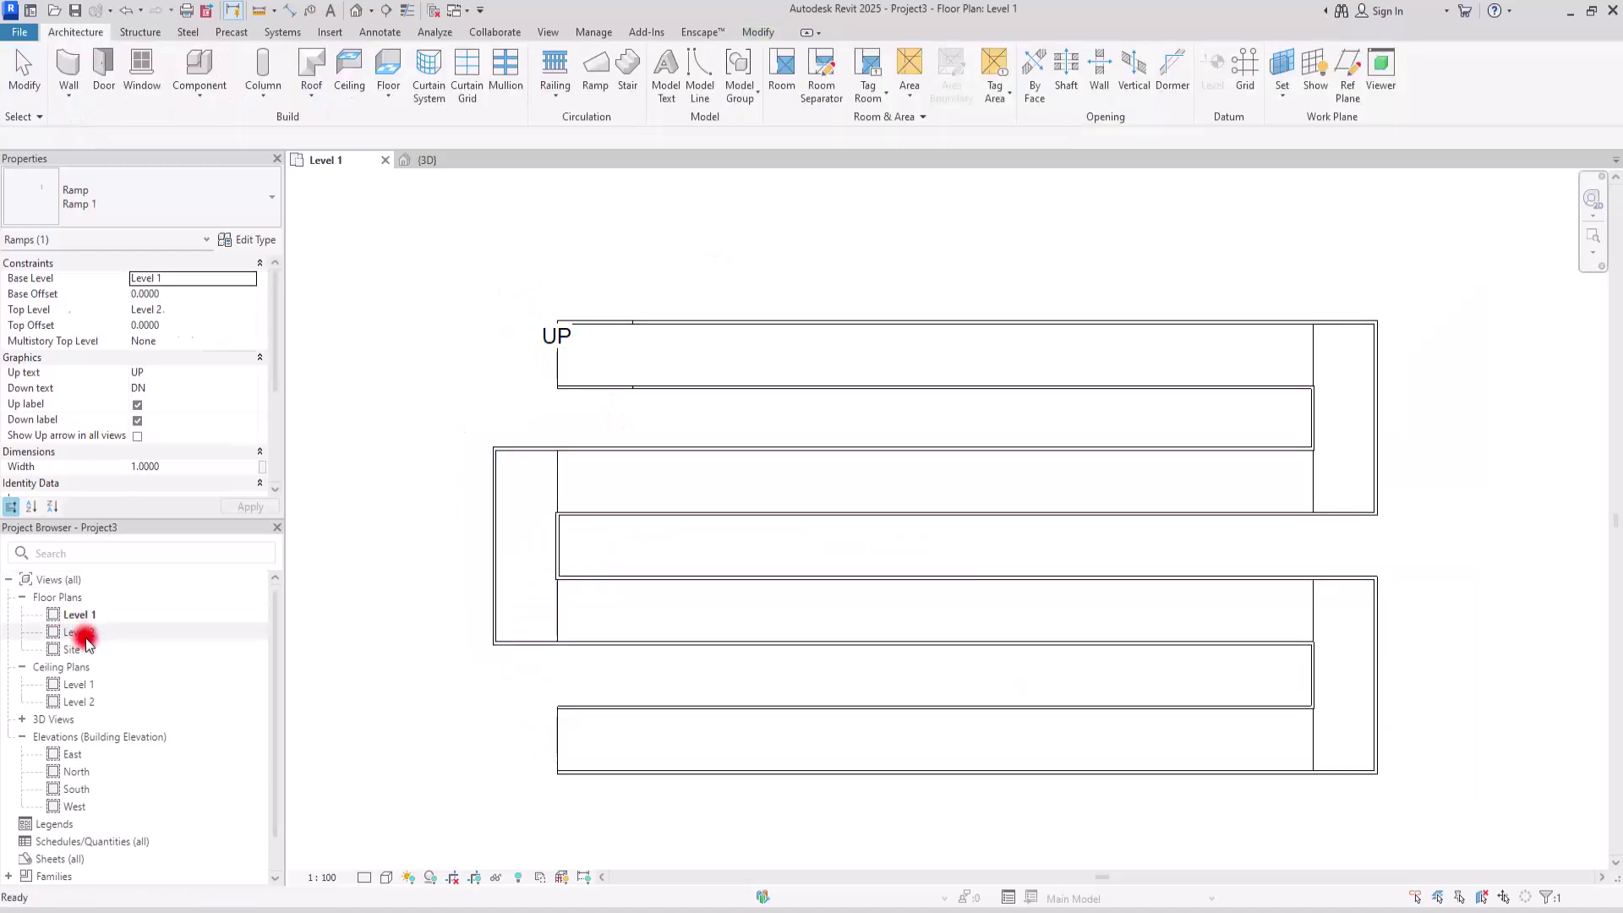
{"action": "left_click", "coordinate": [641, 568]}
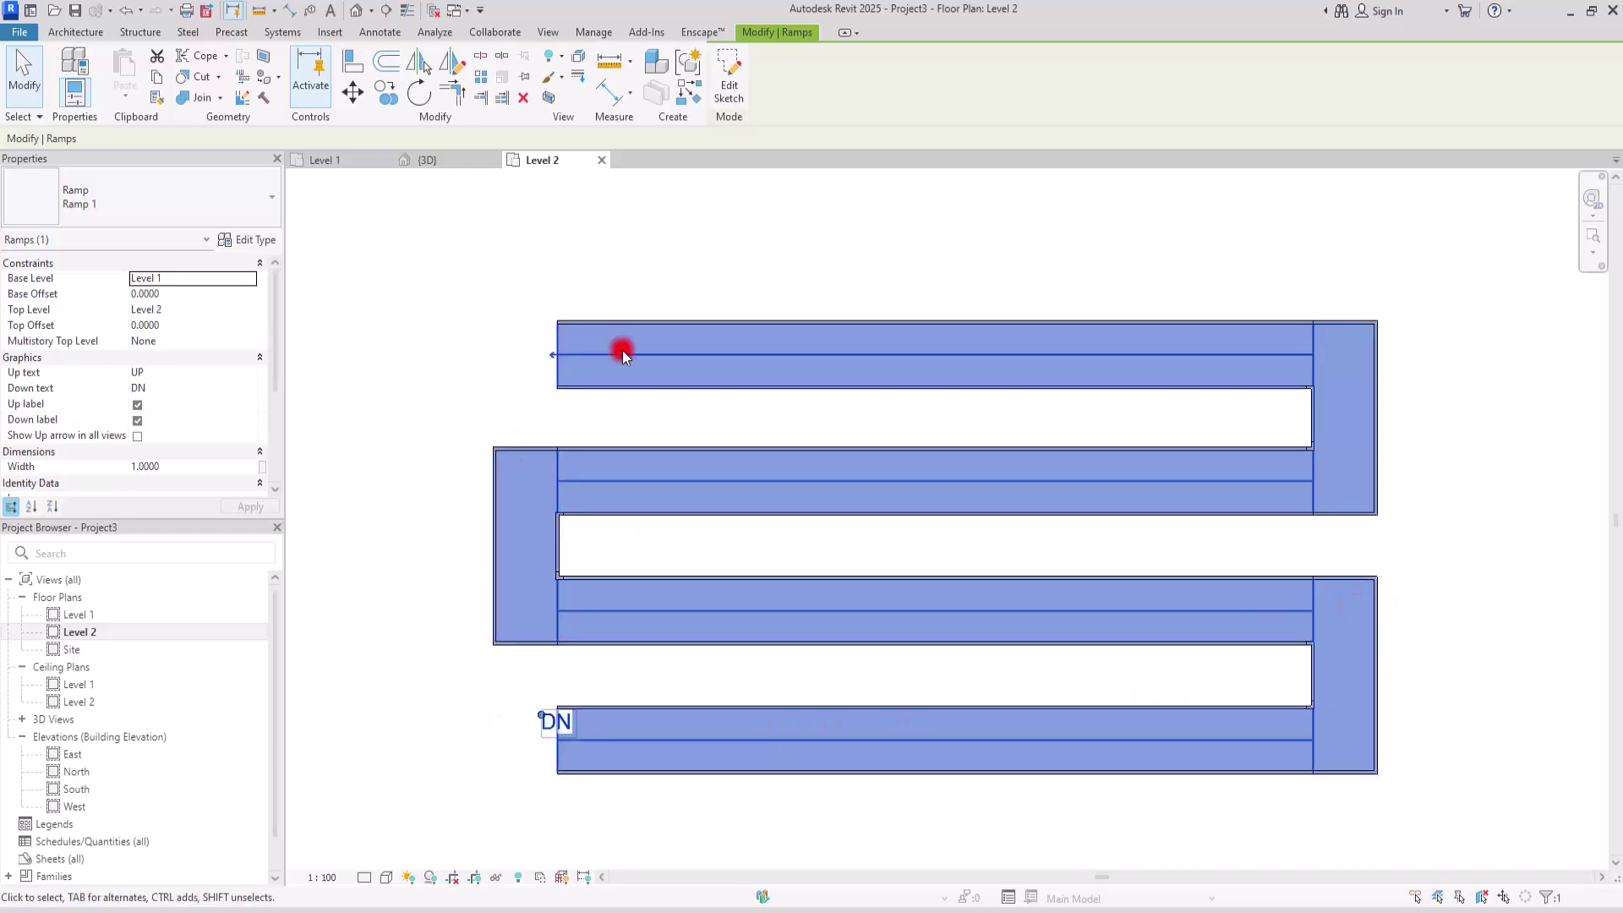
Set the ramp's Up text to "Top" in the Level 1 plan, and review the text settings in its type properties
{"action": "left_click", "coordinate": [341, 165]}
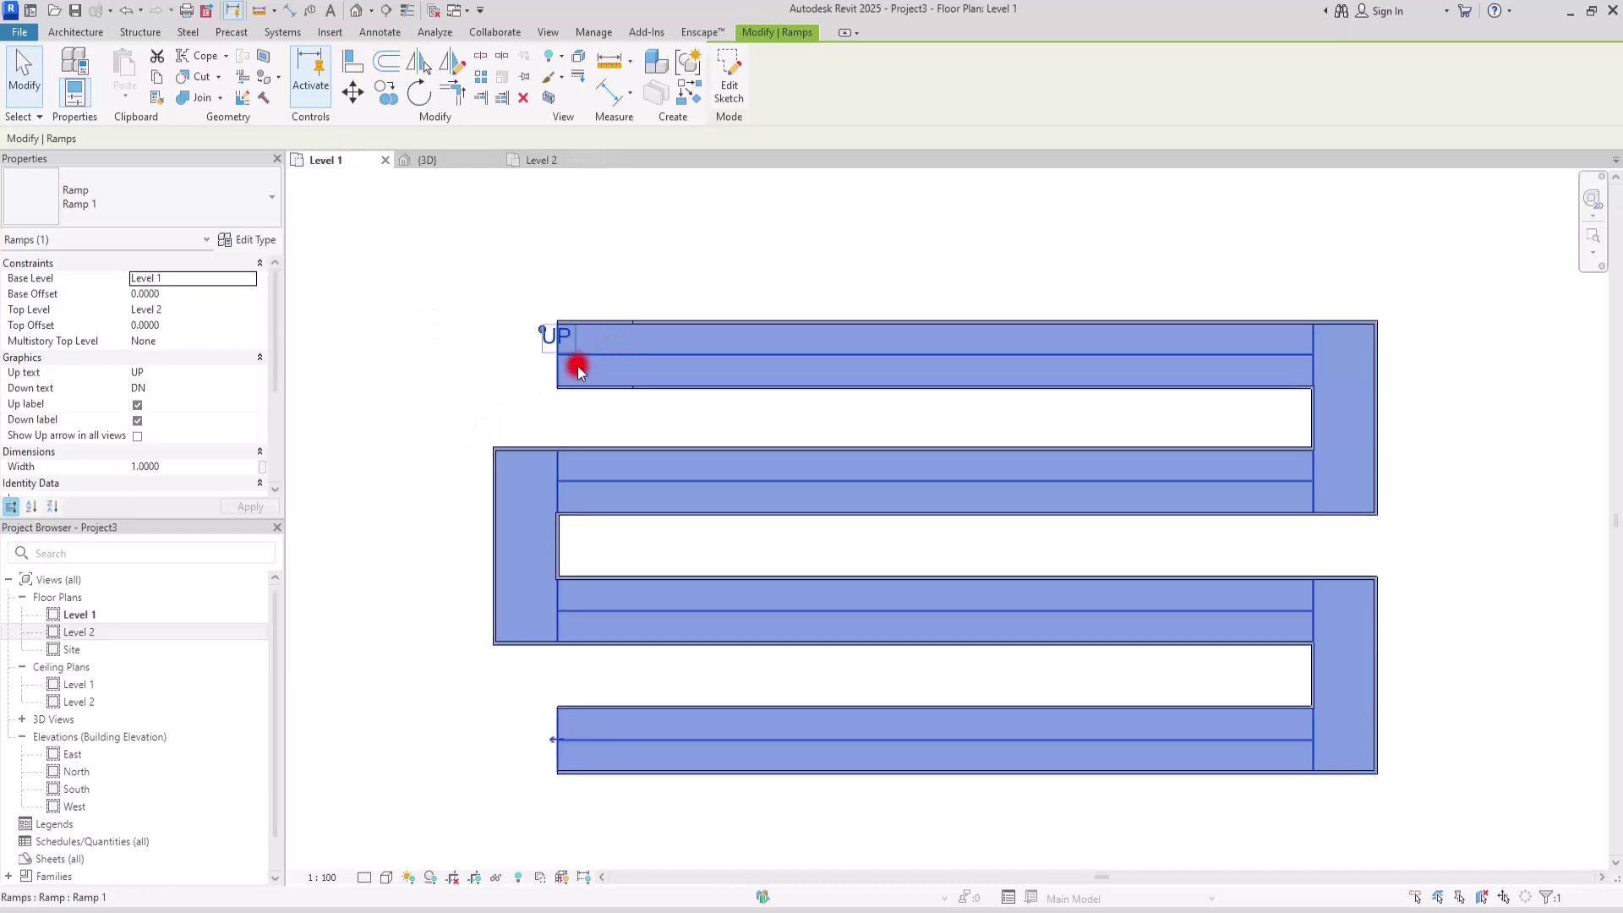
{"action": "mouse_move", "coordinate": [569, 333]}
{"action": "left_mouse_down"}
{"action": "mouse_move", "coordinate": [591, 389]}
{"action": "mouse_move", "coordinate": [544, 340]}
{"action": "left_mouse_up"}
{"action": "left_click", "coordinate": [155, 378]}
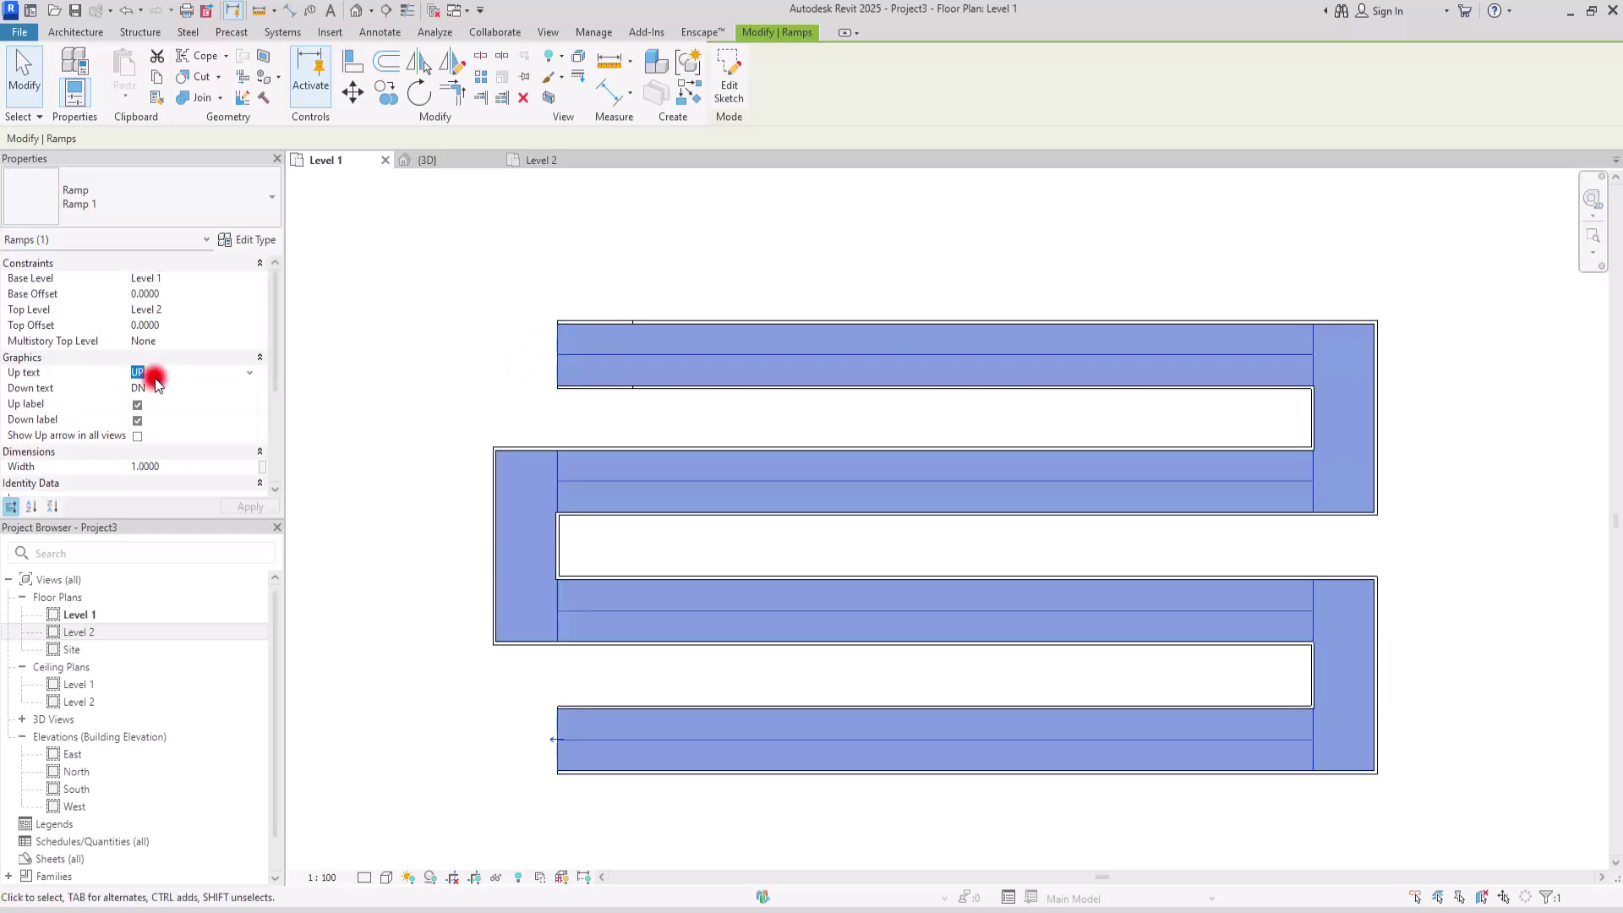
{"action": "type", "text": "T"}
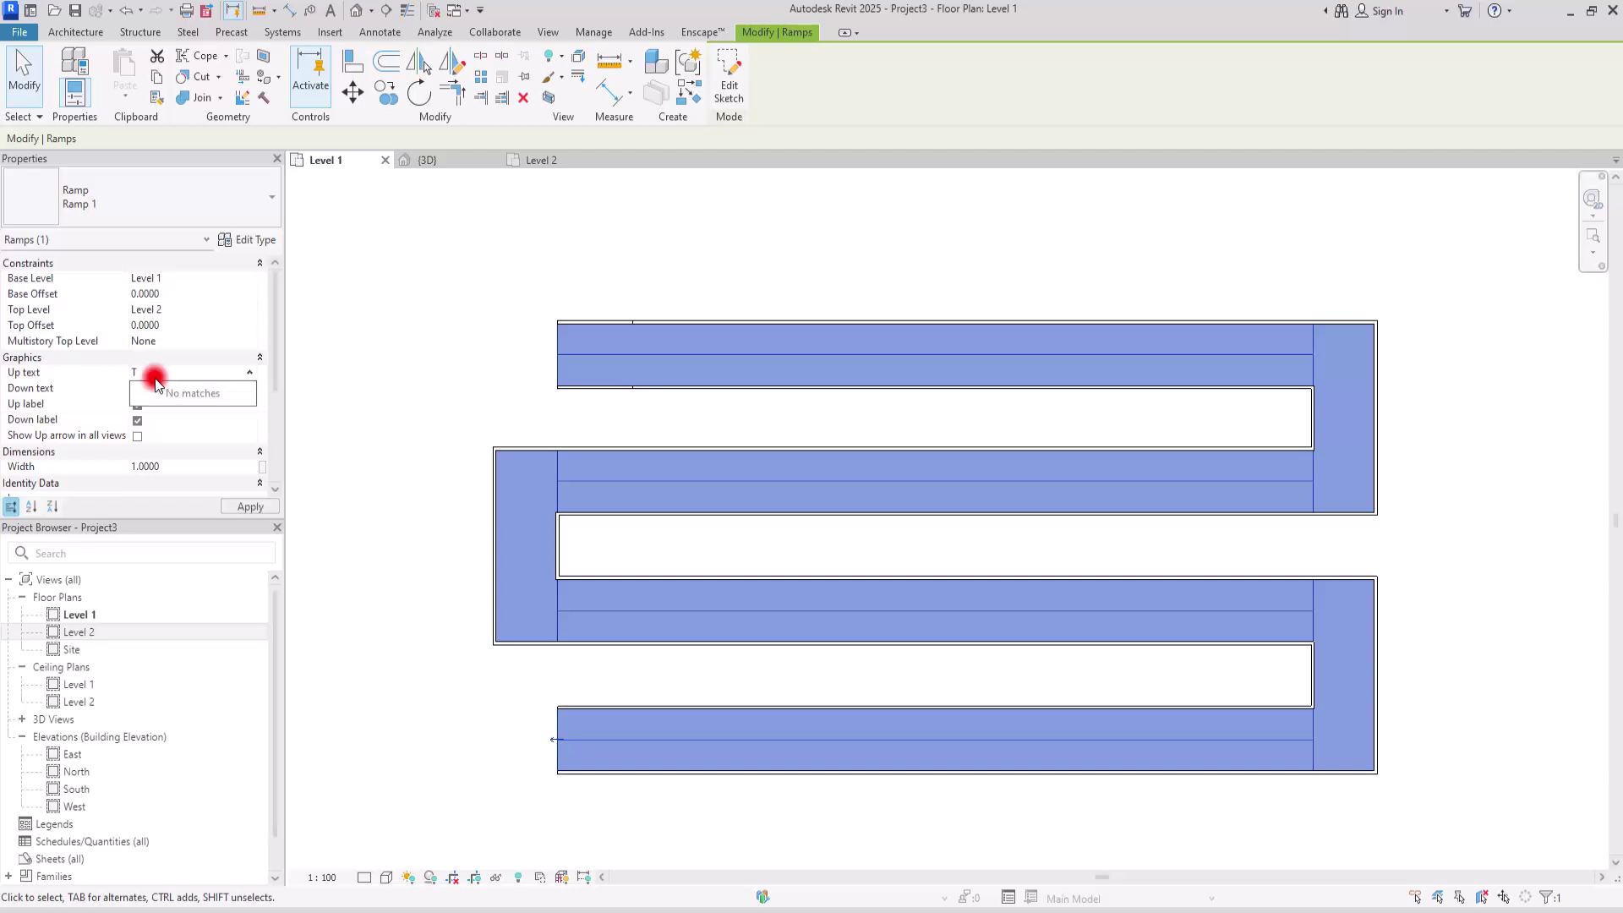
{"action": "type", "text": "op"}
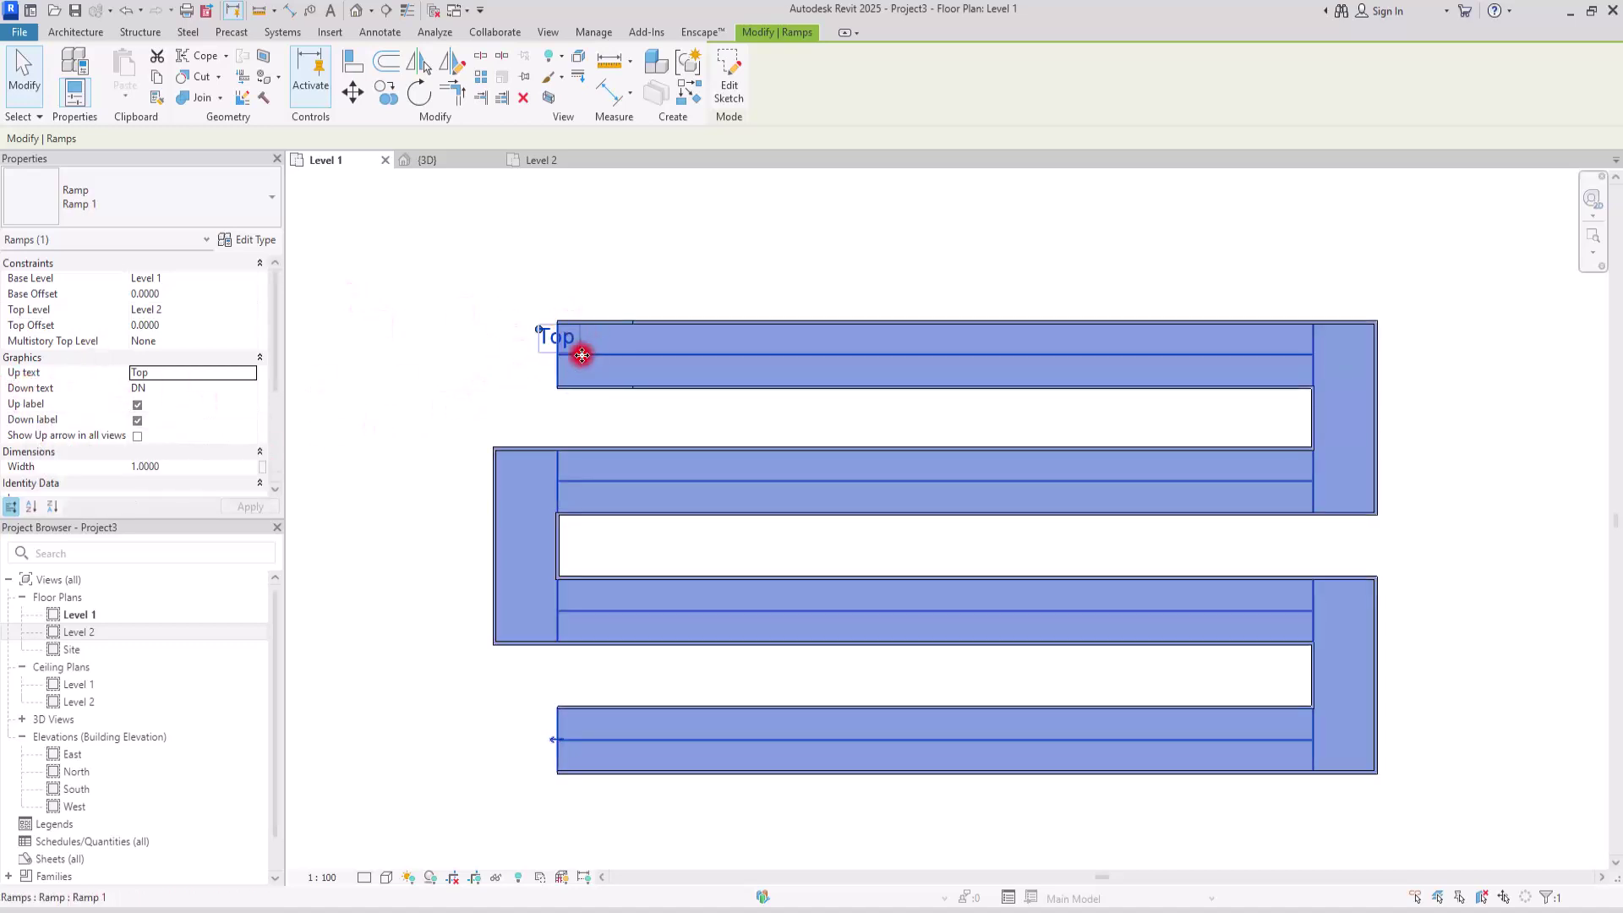
{"action": "left_click", "coordinate": [239, 239]}
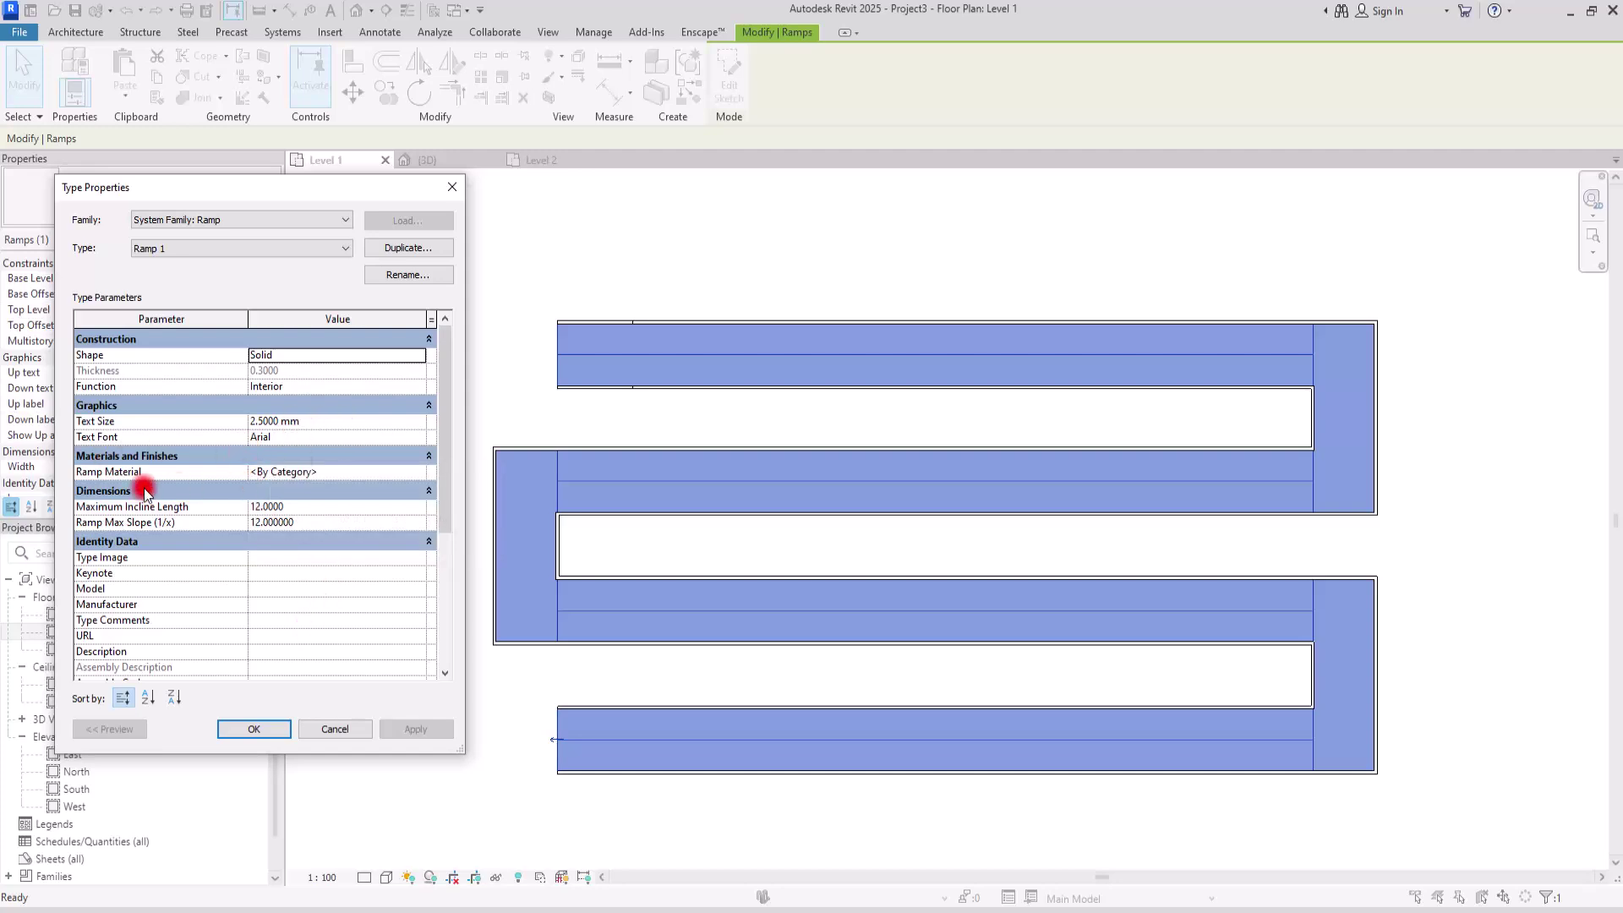
{"action": "left_click", "coordinate": [343, 728]}
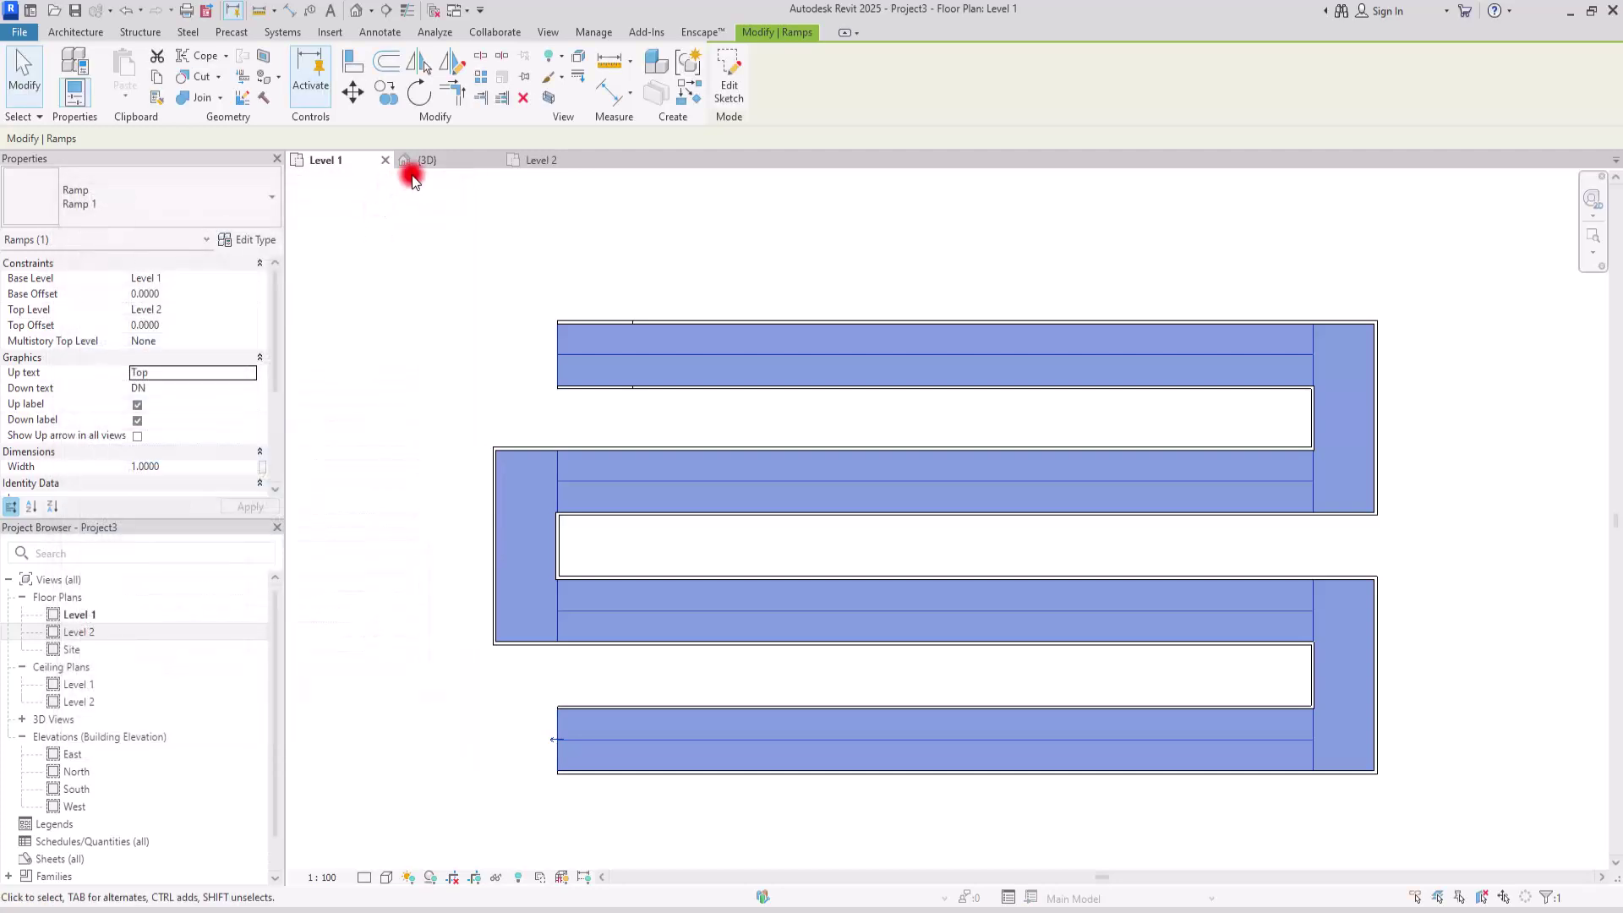
In the 3D view, change the switchback ramp type's shape from Solid to Thick
{"action": "left_click", "coordinate": [429, 161]}
{"action": "scroll", "coordinate": [710, 692], "scroll_direction": "up", "scroll_amount": 6}
{"action": "left_click", "coordinate": [706, 721]}
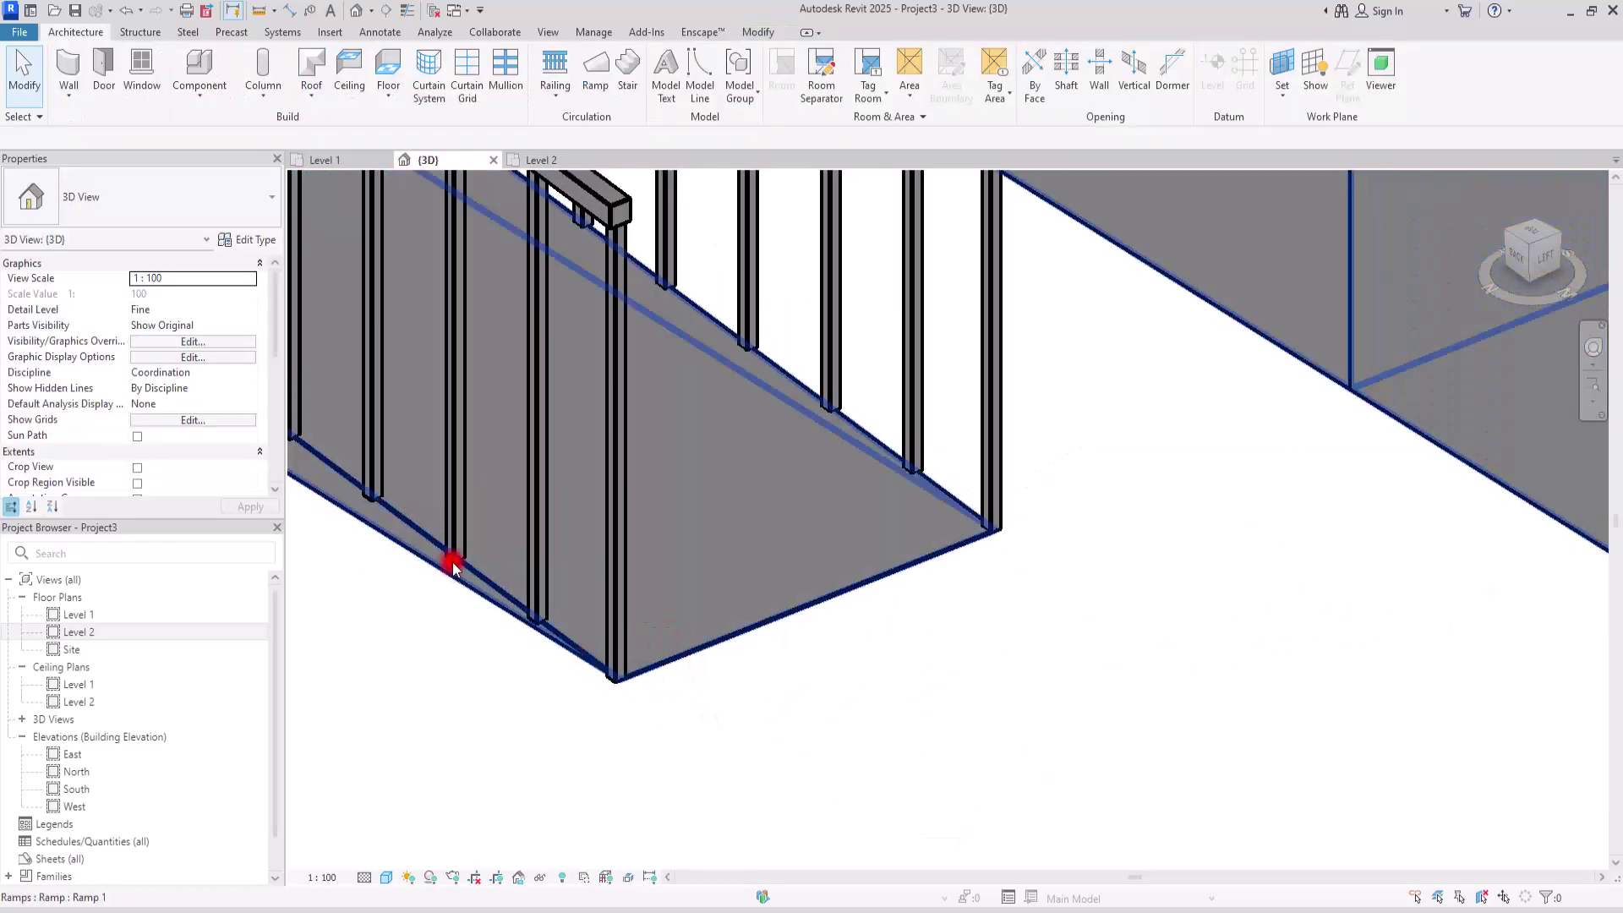
{"action": "left_click", "coordinate": [413, 524]}
{"action": "left_click", "coordinate": [235, 240]}
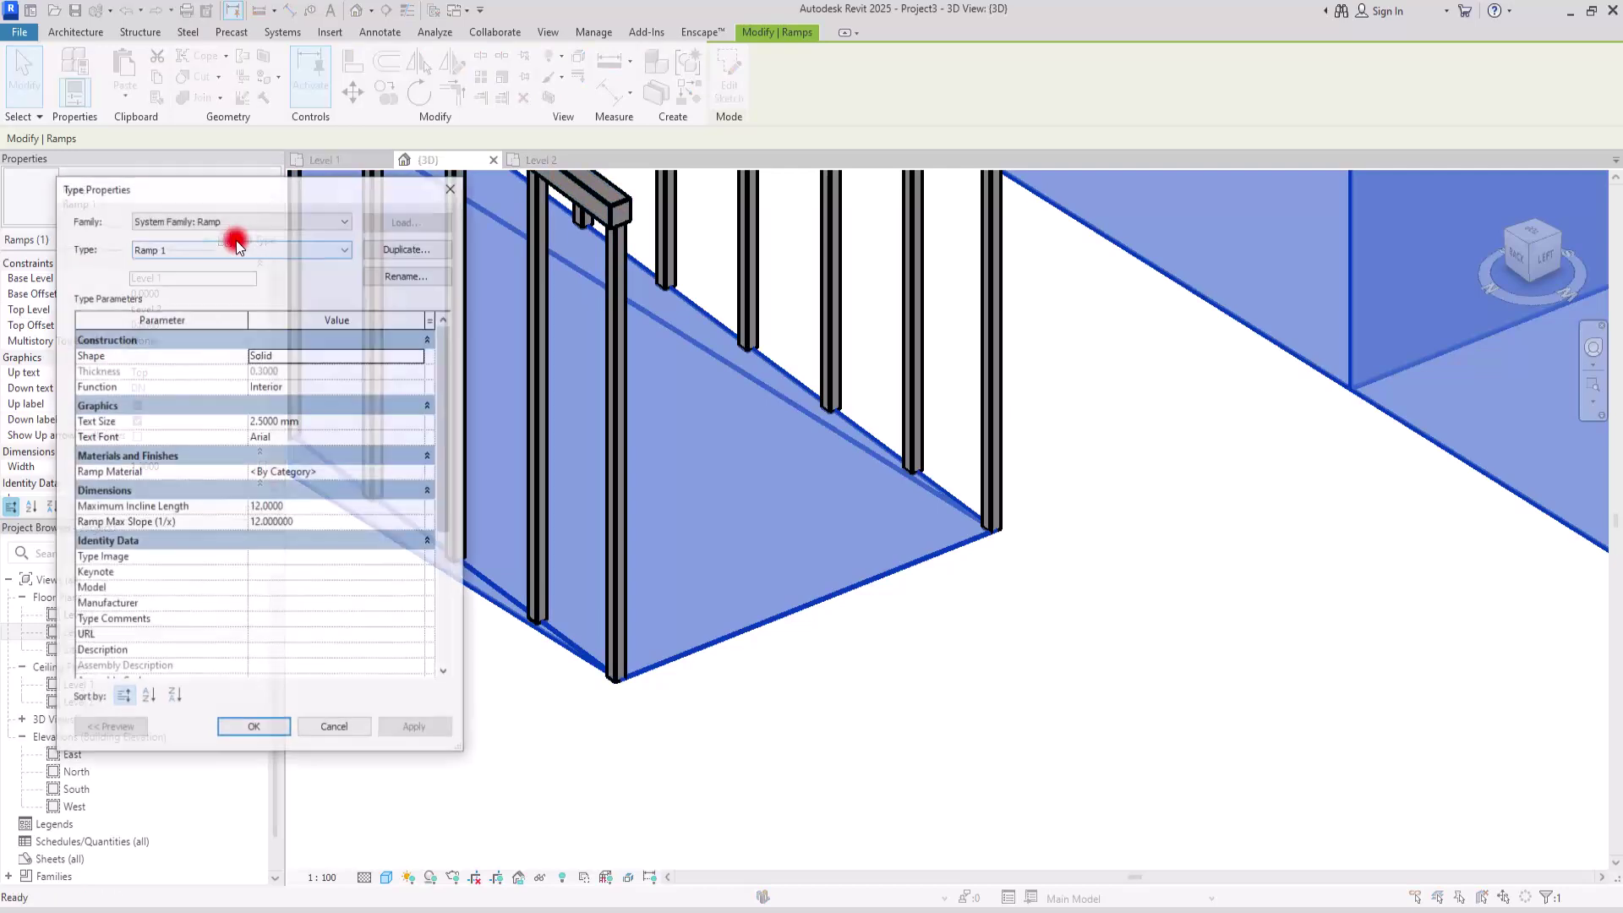
{"action": "left_click", "coordinate": [399, 359]}
{"action": "left_click", "coordinate": [420, 353]}
{"action": "left_click", "coordinate": [307, 373]}
Set the ramp type's thickness to 0.2, apply it and close the type properties
{"action": "left_click", "coordinate": [304, 370]}
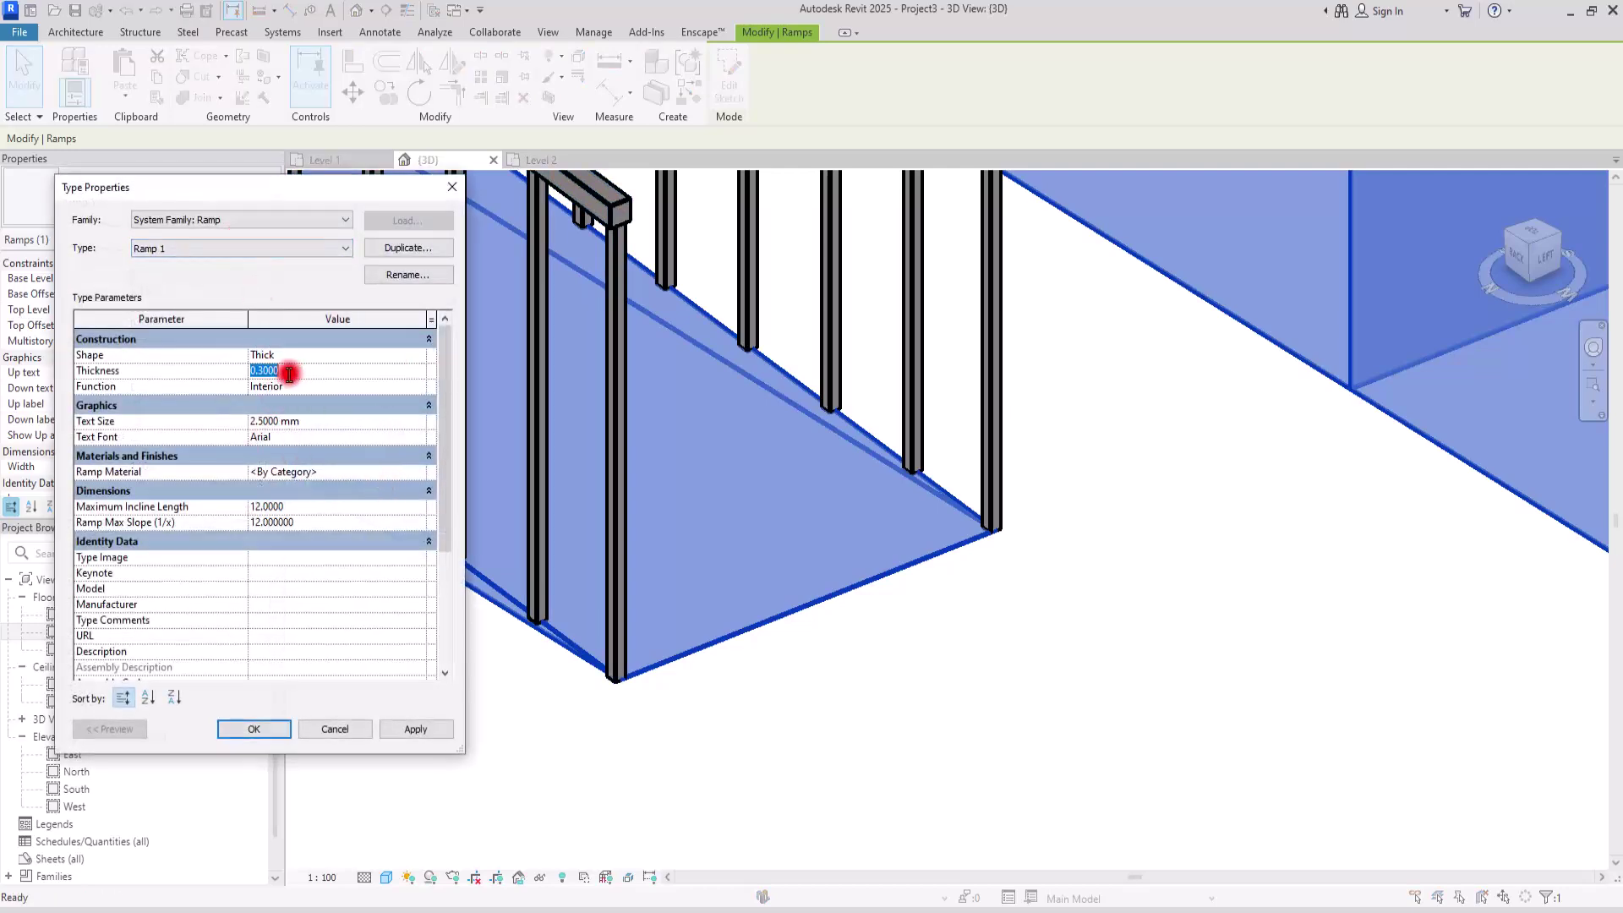
{"action": "type", "text": "0.2"}
{"action": "key", "text": "Return"}
{"action": "left_click", "coordinate": [417, 730]}
{"action": "left_click", "coordinate": [254, 729]}
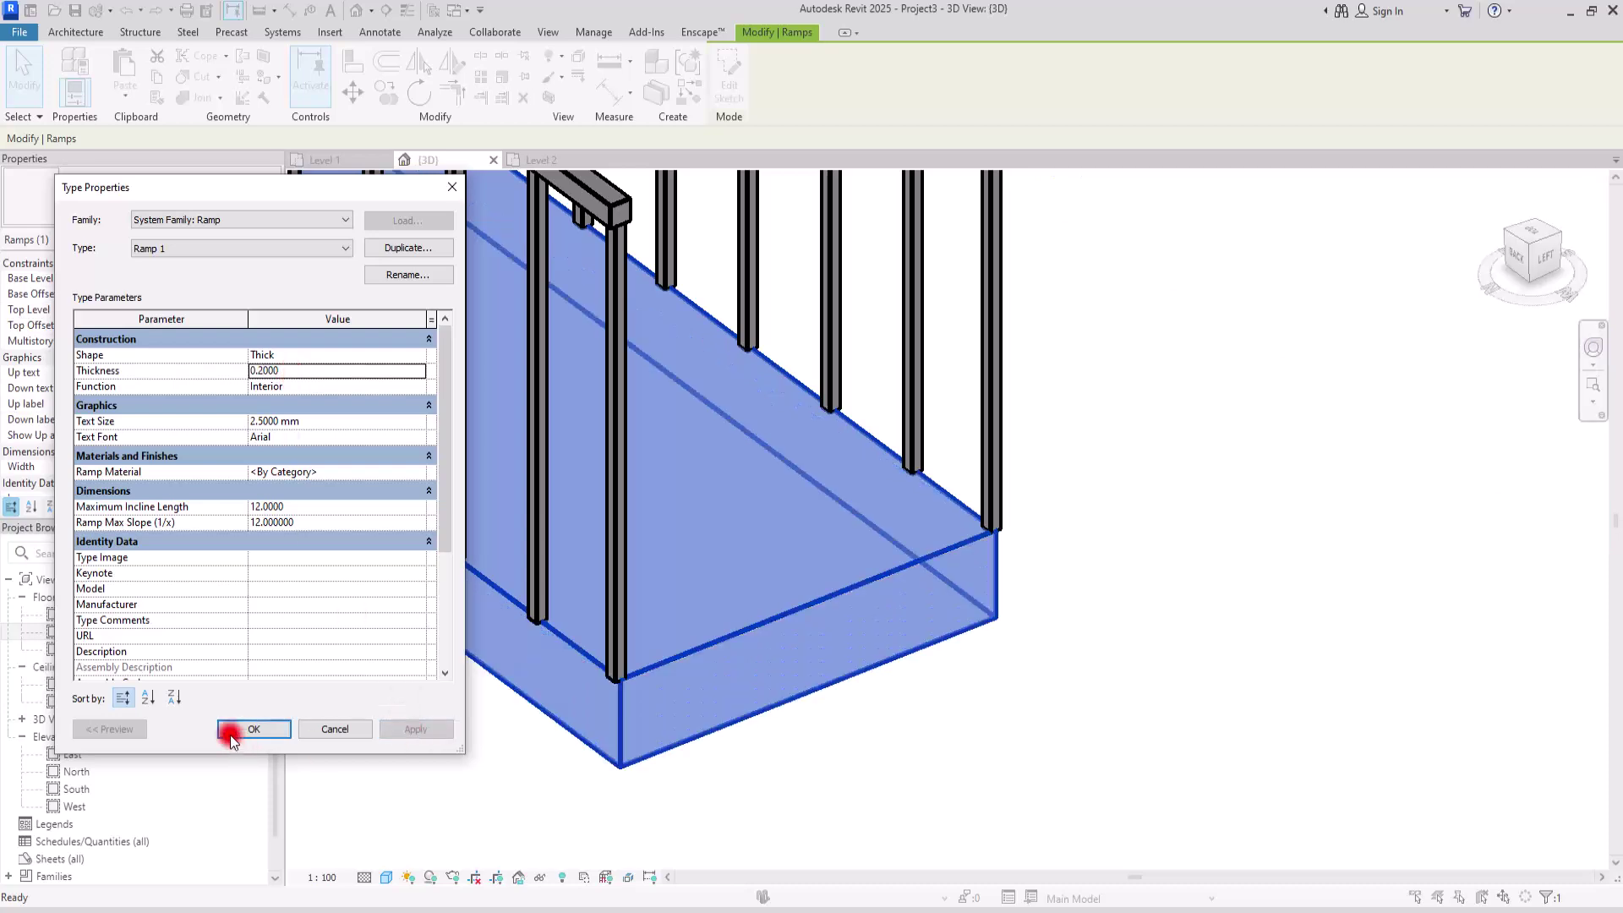
{"action": "left_click", "coordinate": [334, 730]}
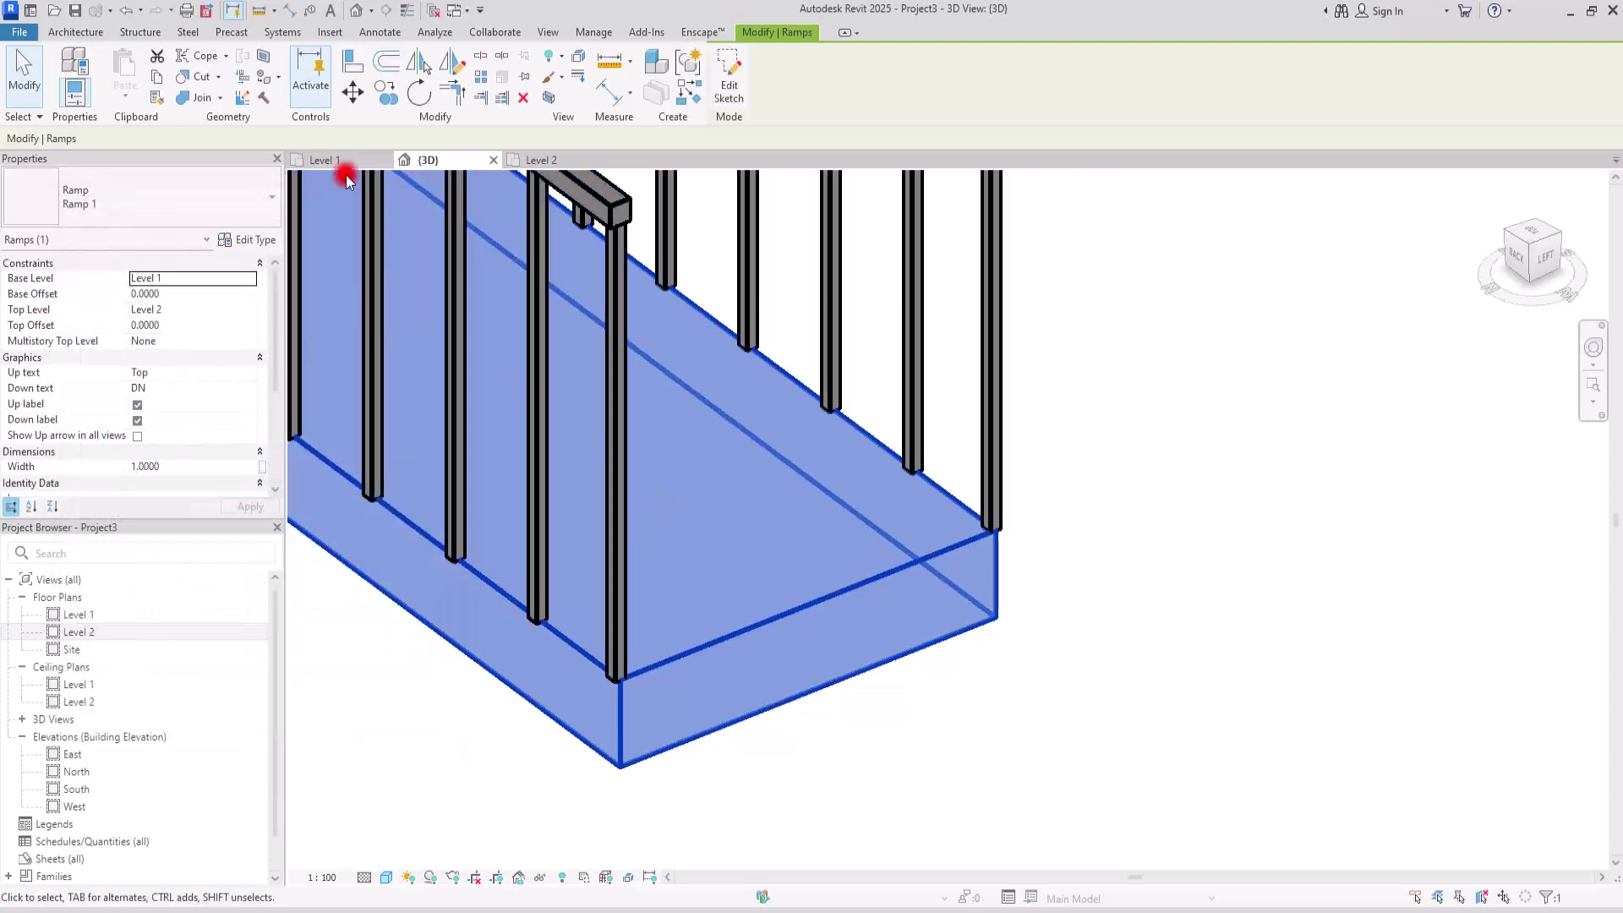
Start an architectural floor in the Level 1 plan and sketch a rectangular boundary in the empty area above the ramp
{"action": "left_click", "coordinate": [338, 162]}
{"action": "scroll", "coordinate": [712, 568], "scroll_direction": "down", "scroll_amount": 3}
{"action": "scroll", "coordinate": [652, 546], "scroll_direction": "up", "scroll_amount": 6, "text": "ctrl"}
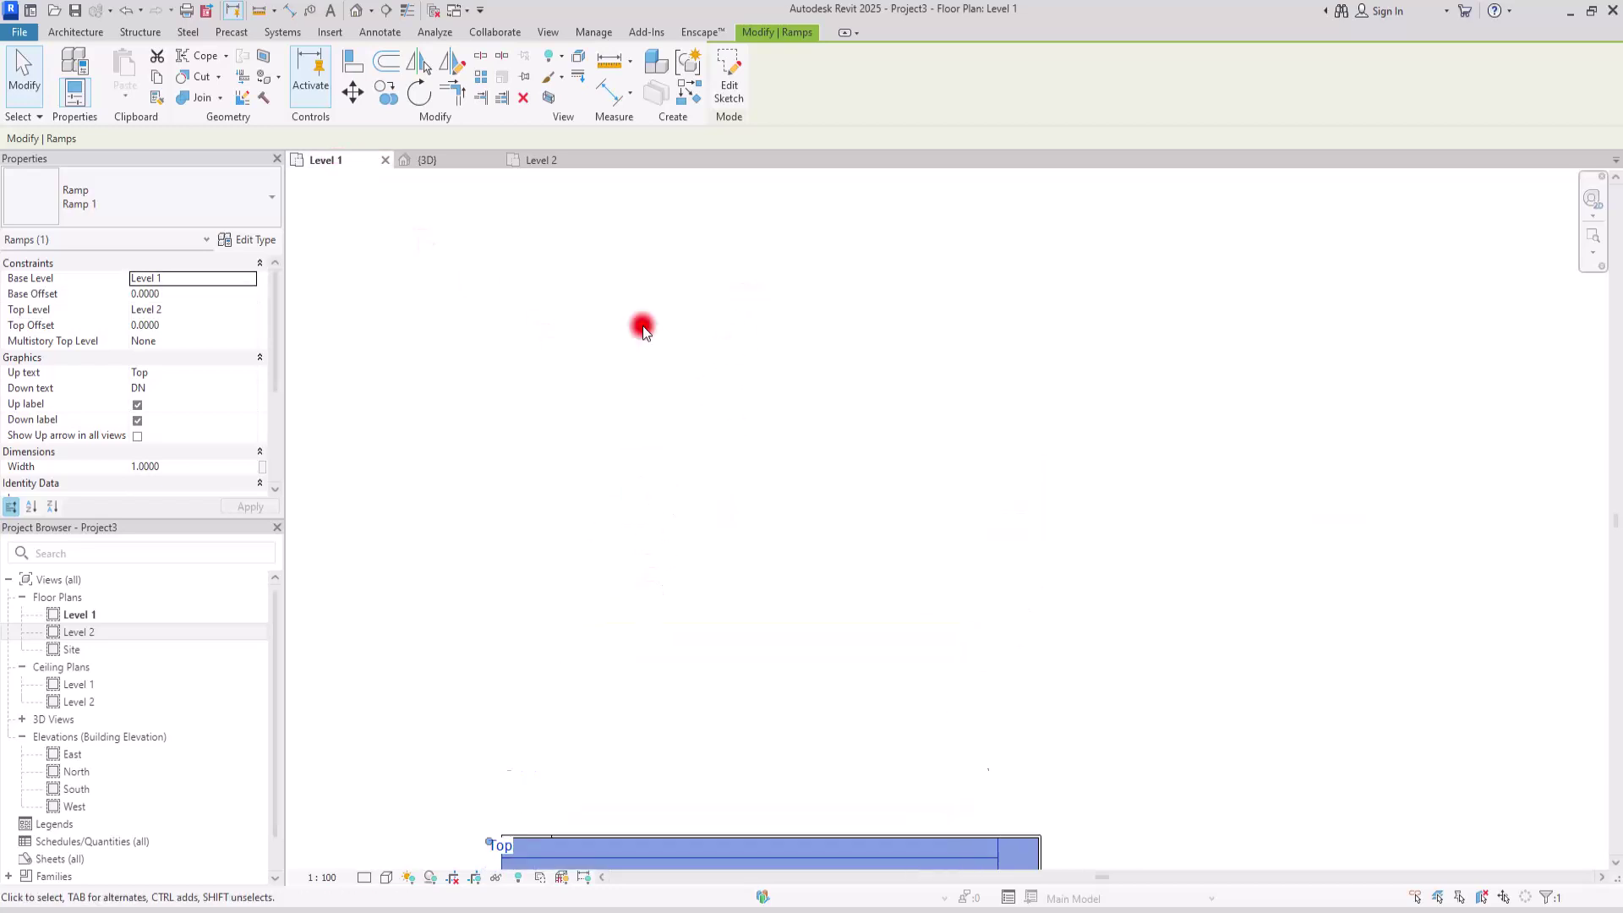
{"action": "left_click", "coordinate": [75, 31]}
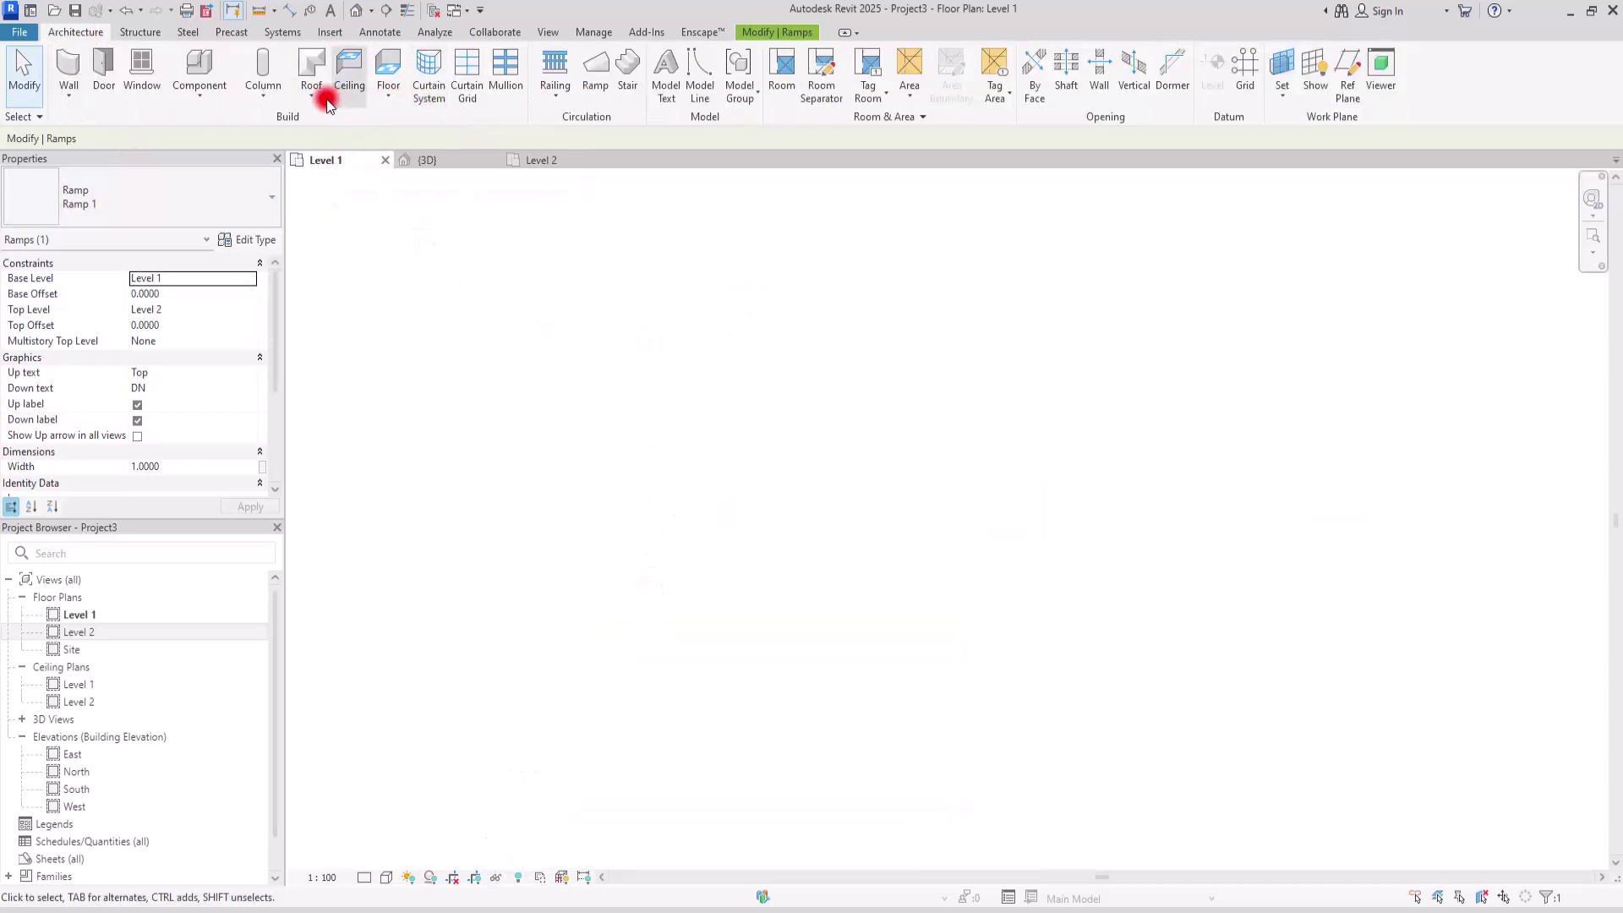
{"action": "left_click", "coordinate": [387, 95]}
{"action": "left_click", "coordinate": [439, 127]}
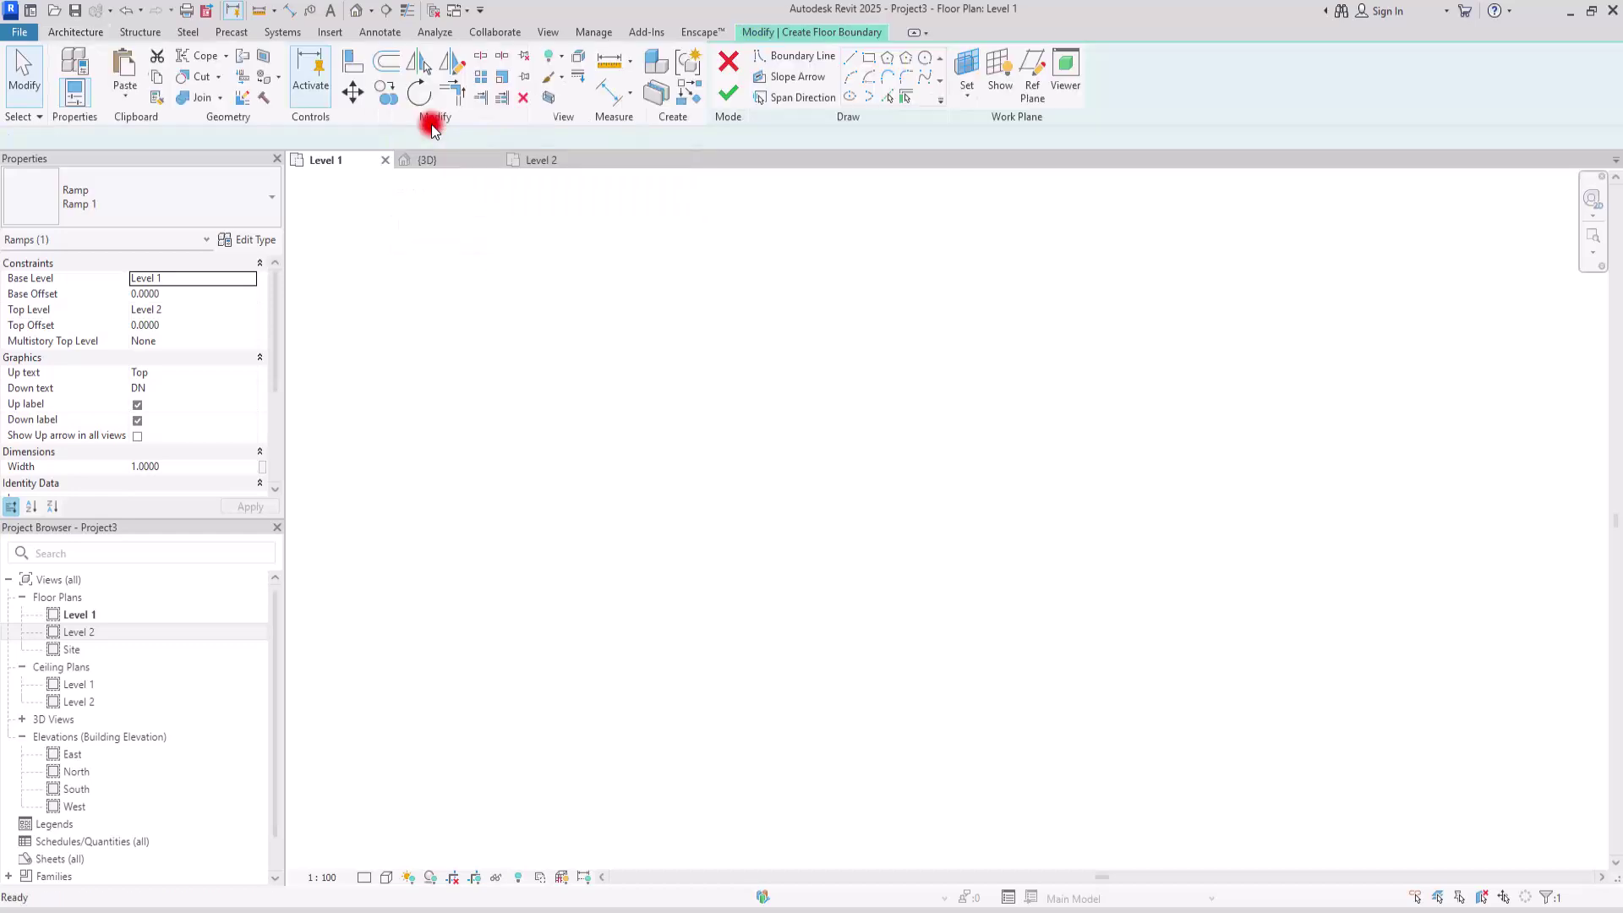
{"action": "left_click", "coordinate": [861, 66]}
{"action": "left_click", "coordinate": [928, 384]}
{"action": "left_click", "coordinate": [640, 420]}
Reduce the rectangular floor boundary to about 46 m² by moving its edges, and finish the floor
{"action": "key", "text": "Escape"}
{"action": "key", "text": "Escape"}
{"action": "left_click_drag", "start_coordinate": [727, 414], "coordinate": [727, 534]}
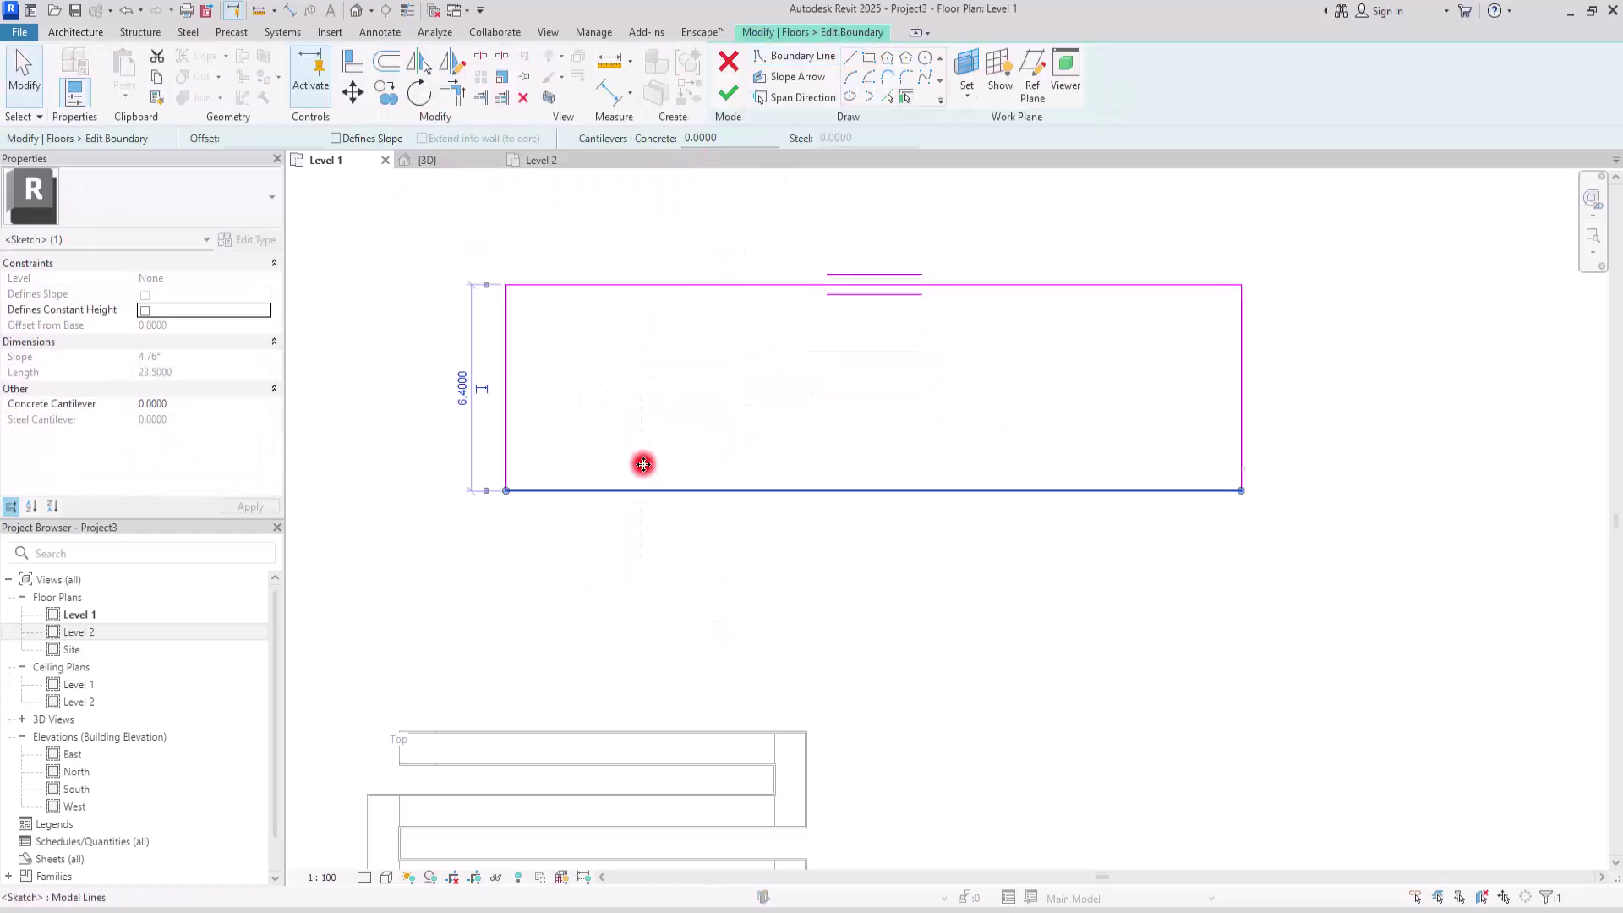
{"action": "left_click_drag", "start_coordinate": [642, 459], "coordinate": [642, 388]}
{"action": "left_click_drag", "start_coordinate": [1200, 304], "coordinate": [909, 344]}
{"action": "left_click", "coordinate": [728, 92]}
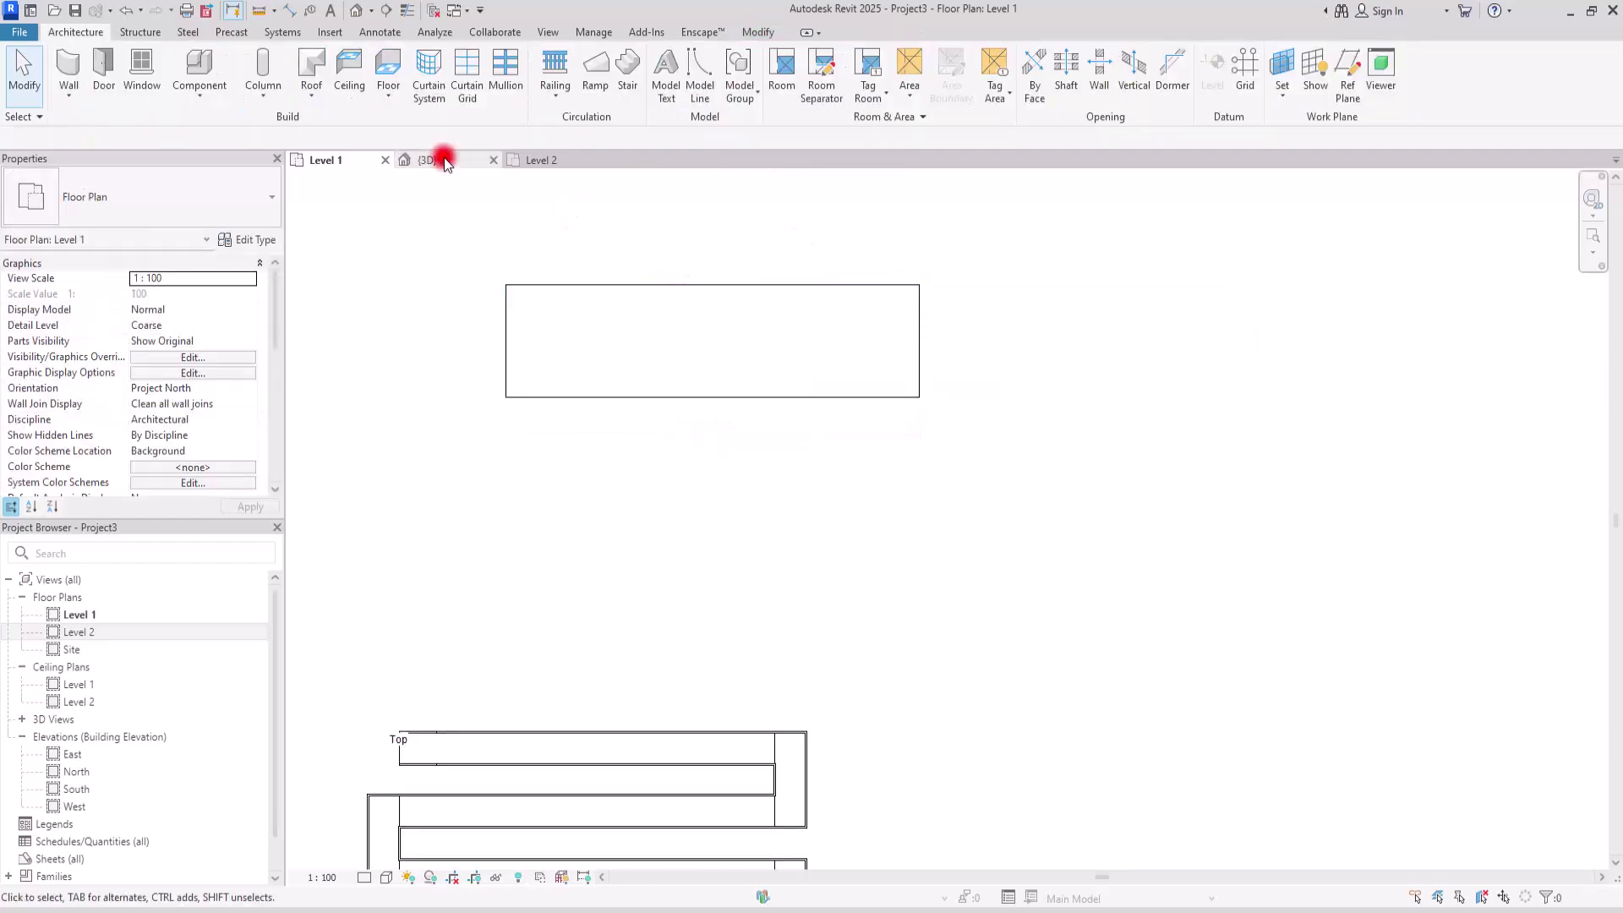
In the 3D view, slope the new floor by raising one short edge about 1.7 m with Modify Sub Elements
{"action": "left_click", "coordinate": [433, 160]}
{"action": "middle_click_drag", "start_coordinate": [857, 433], "coordinate": [845, 526], "text": "shift"}
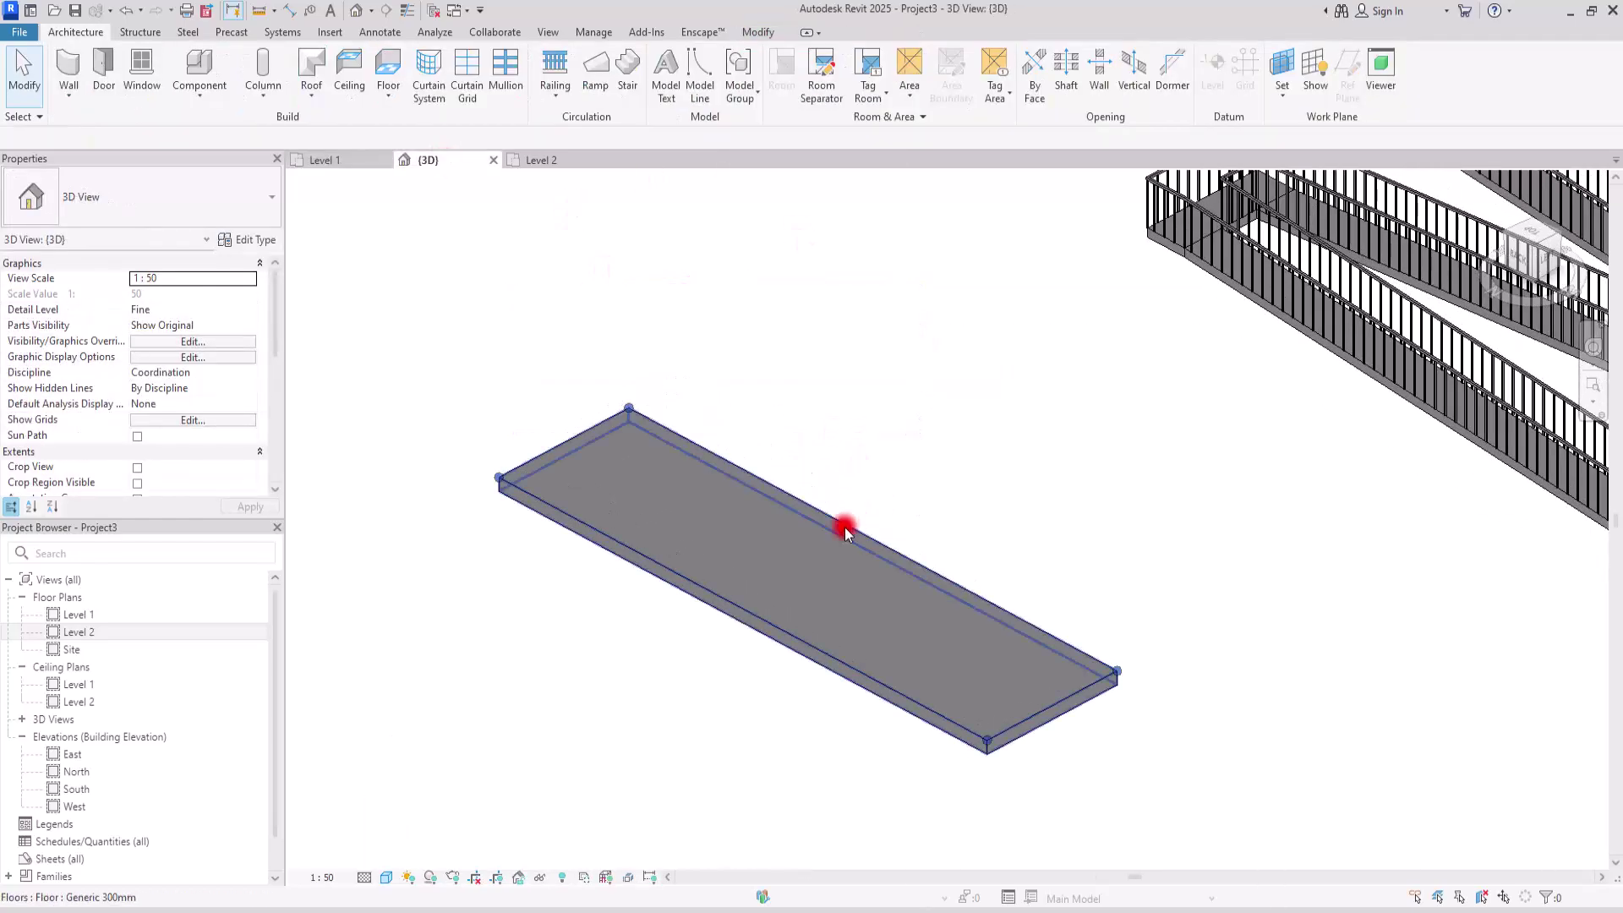
{"action": "left_click", "coordinate": [844, 526]}
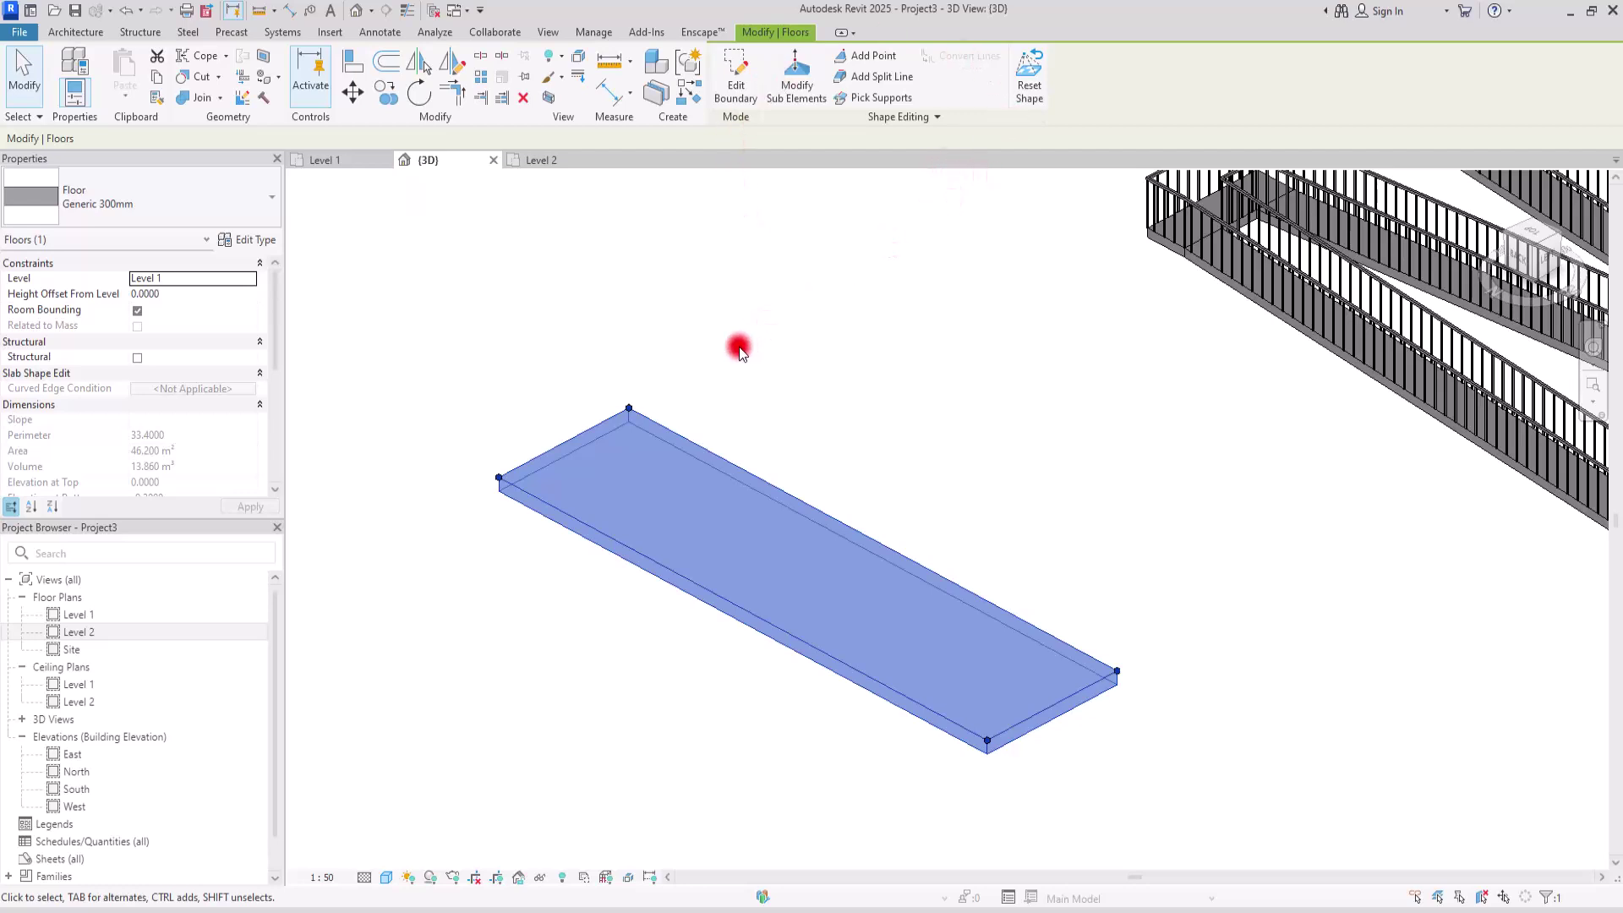
{"action": "left_click", "coordinate": [779, 72]}
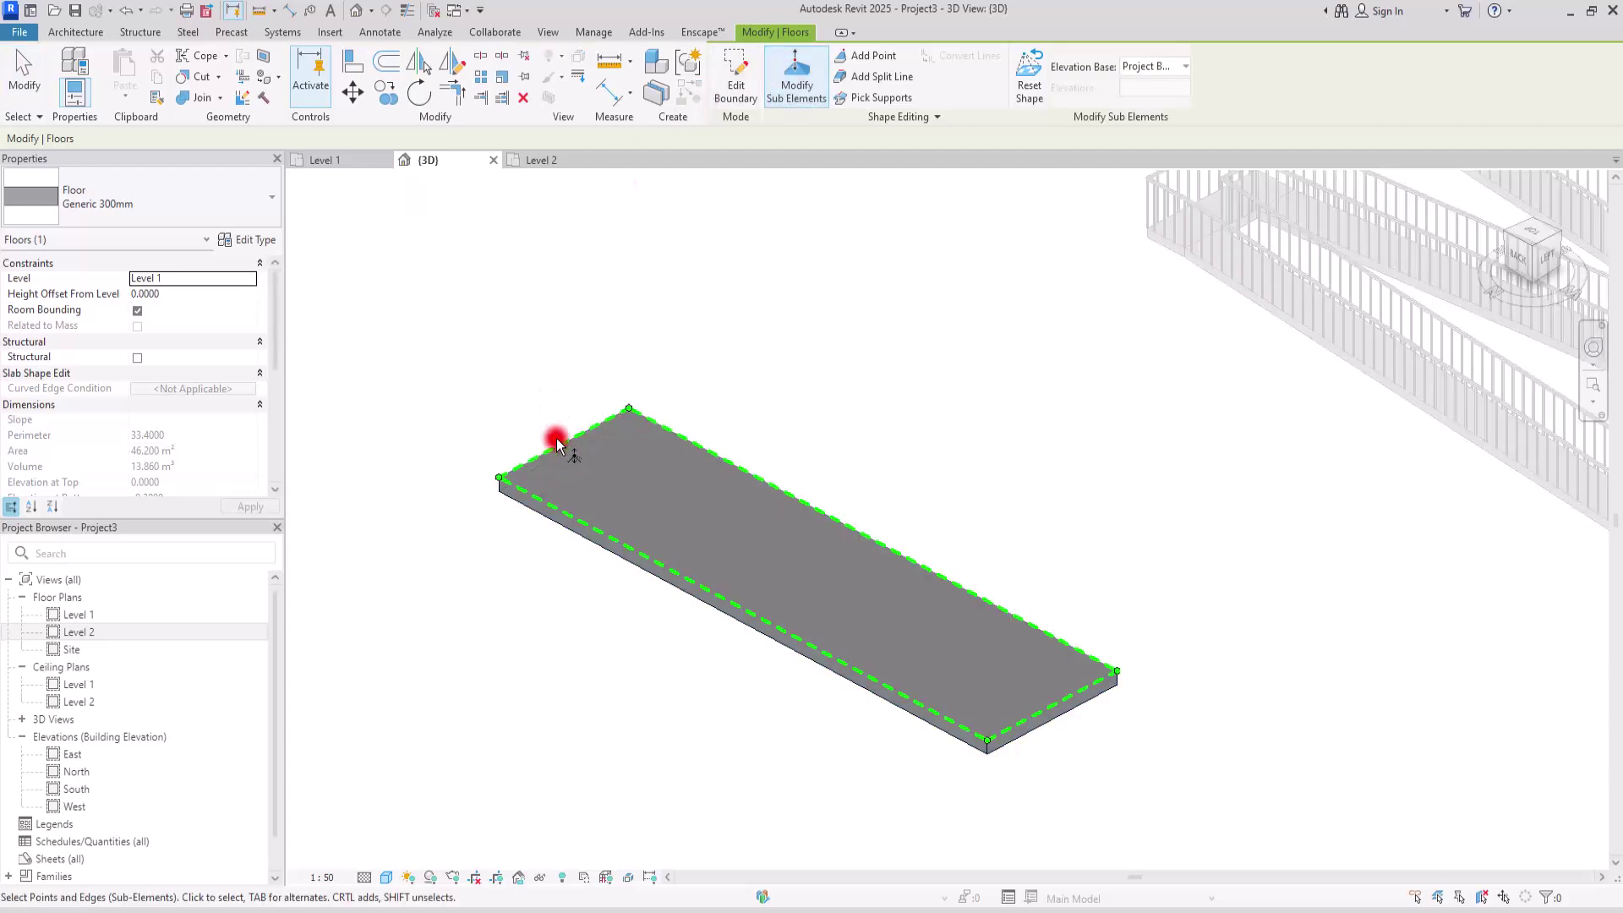
{"action": "left_click", "coordinate": [580, 443]}
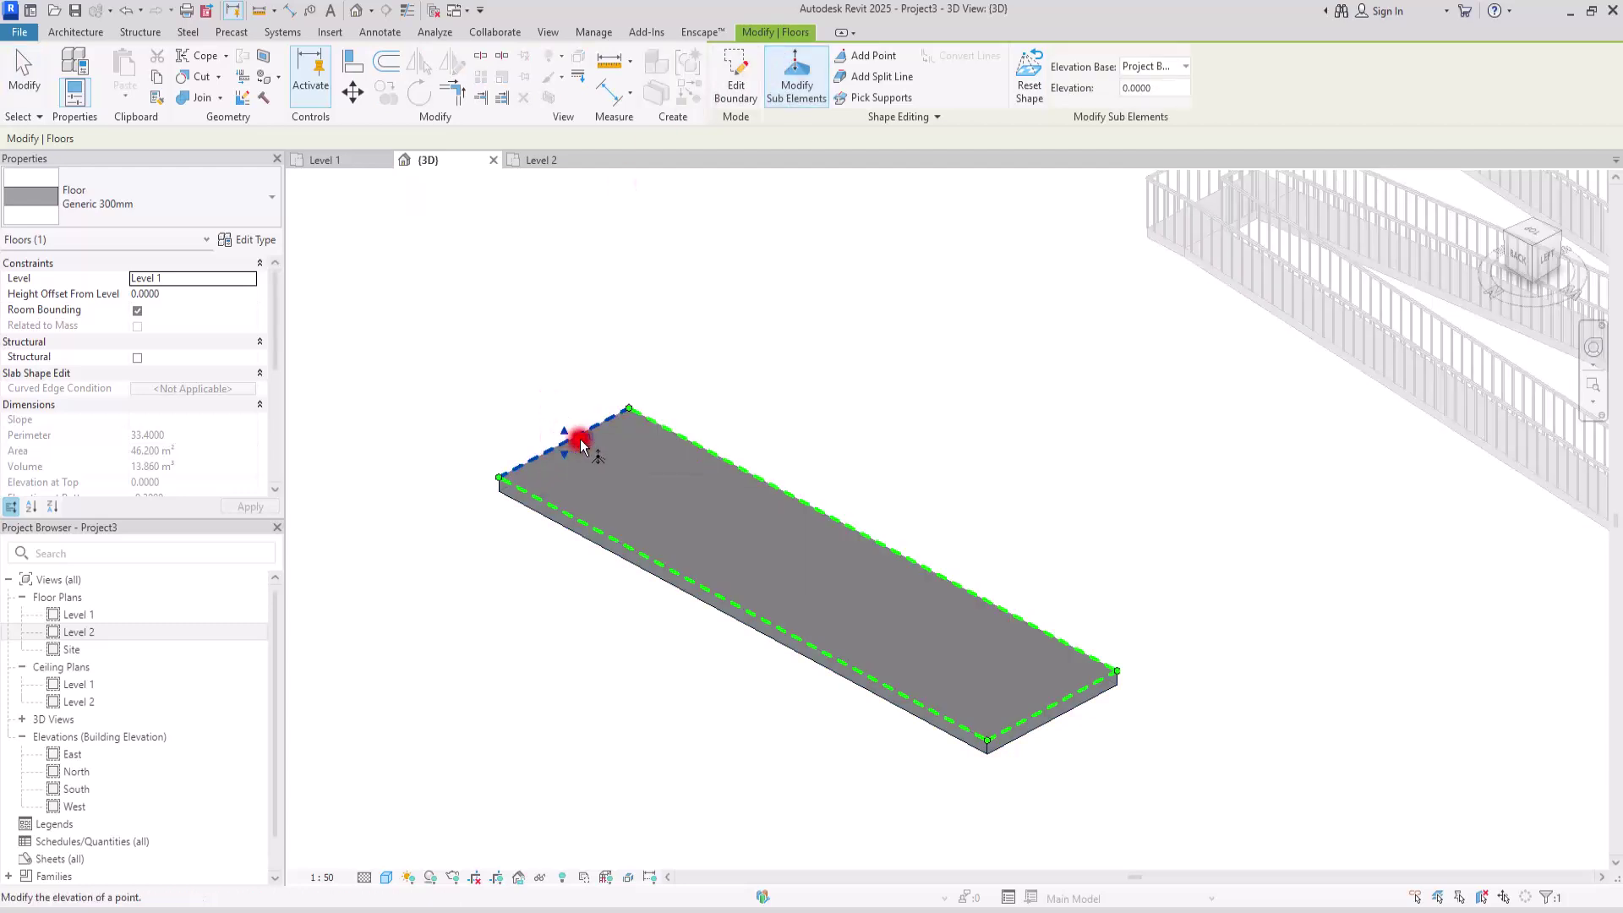
{"action": "left_click", "coordinate": [628, 407]}
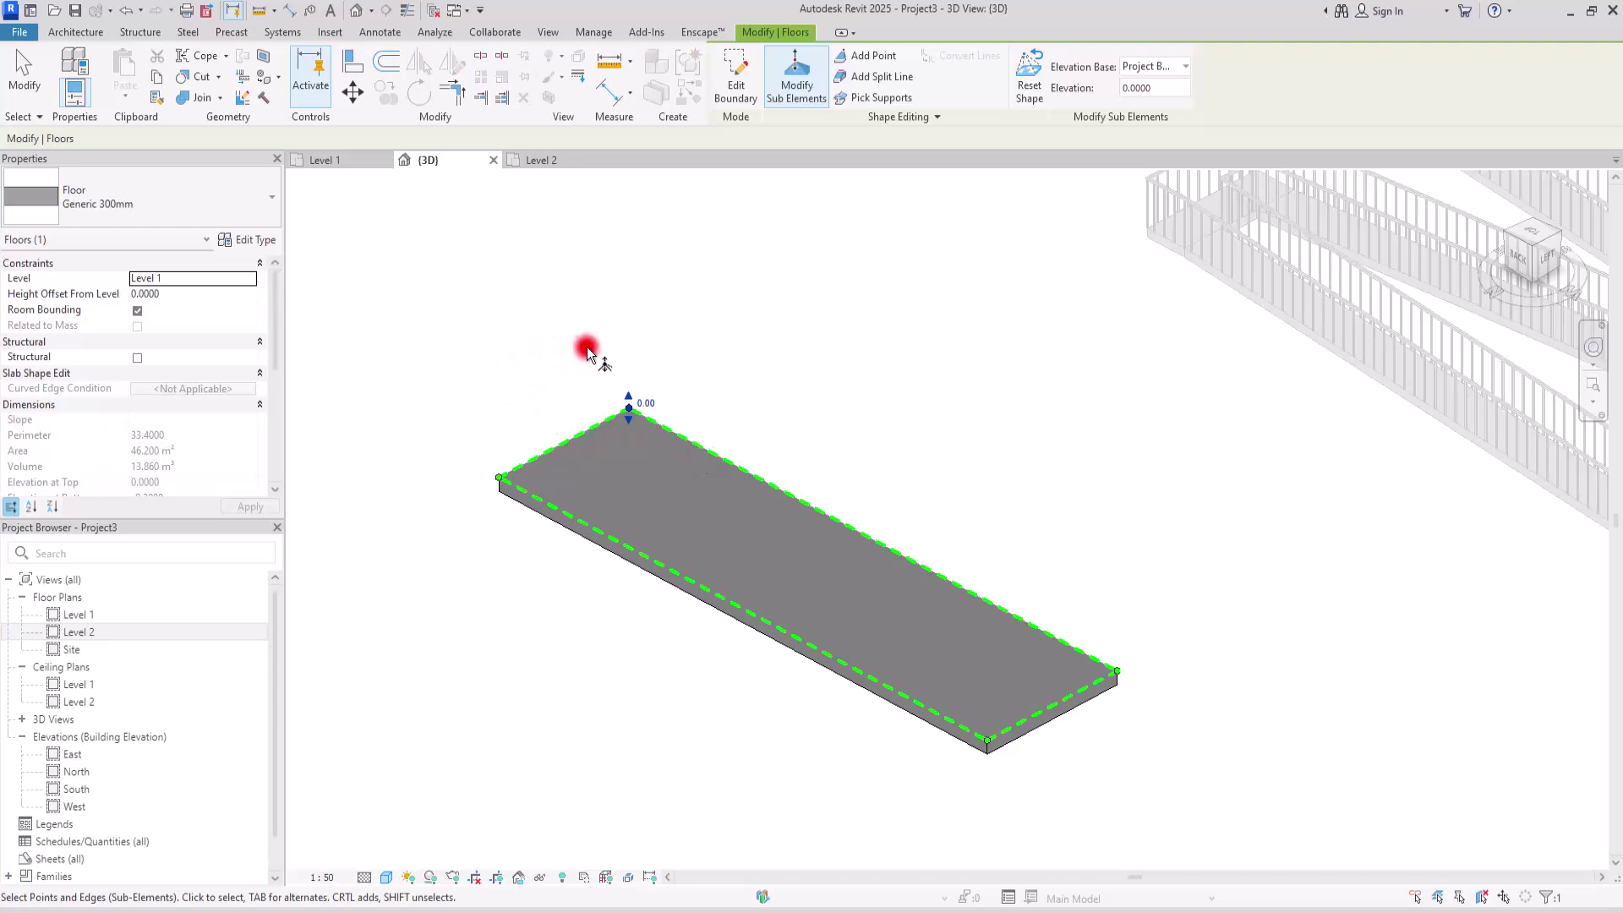
{"action": "left_click", "coordinate": [568, 436]}
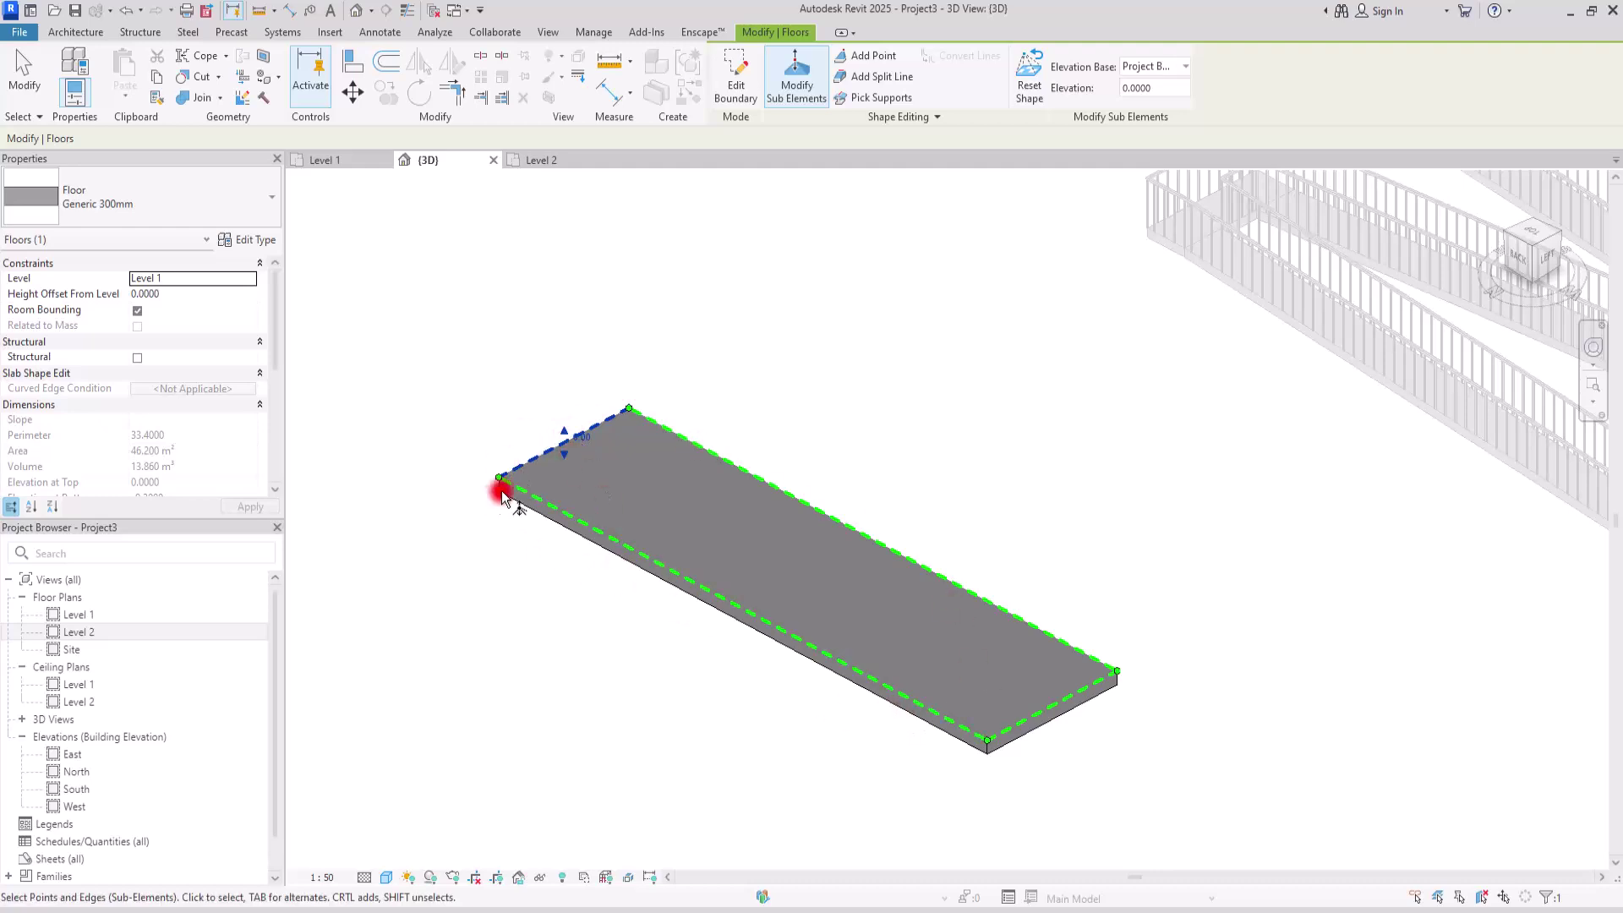
{"action": "left_click_drag", "start_coordinate": [569, 446], "coordinate": [561, 355]}
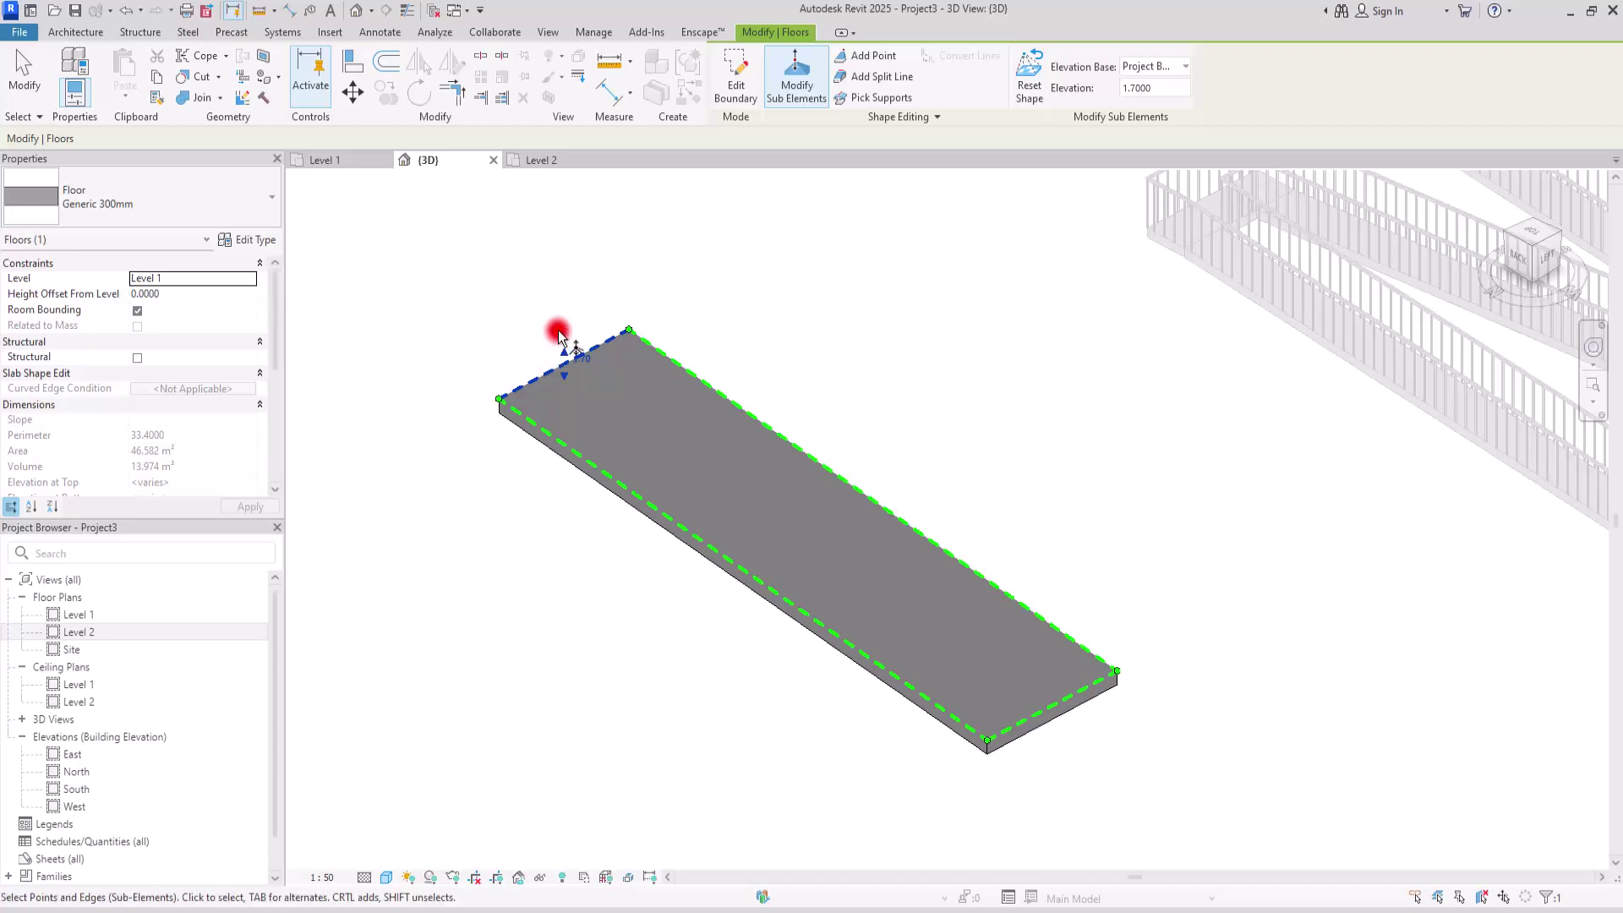
Check the sloped floor from the back, and review the layer structure of its Generic 300mm type without changing it
{"action": "middle_click_drag", "start_coordinate": [612, 624], "coordinate": [1548, 309], "text": "shift"}
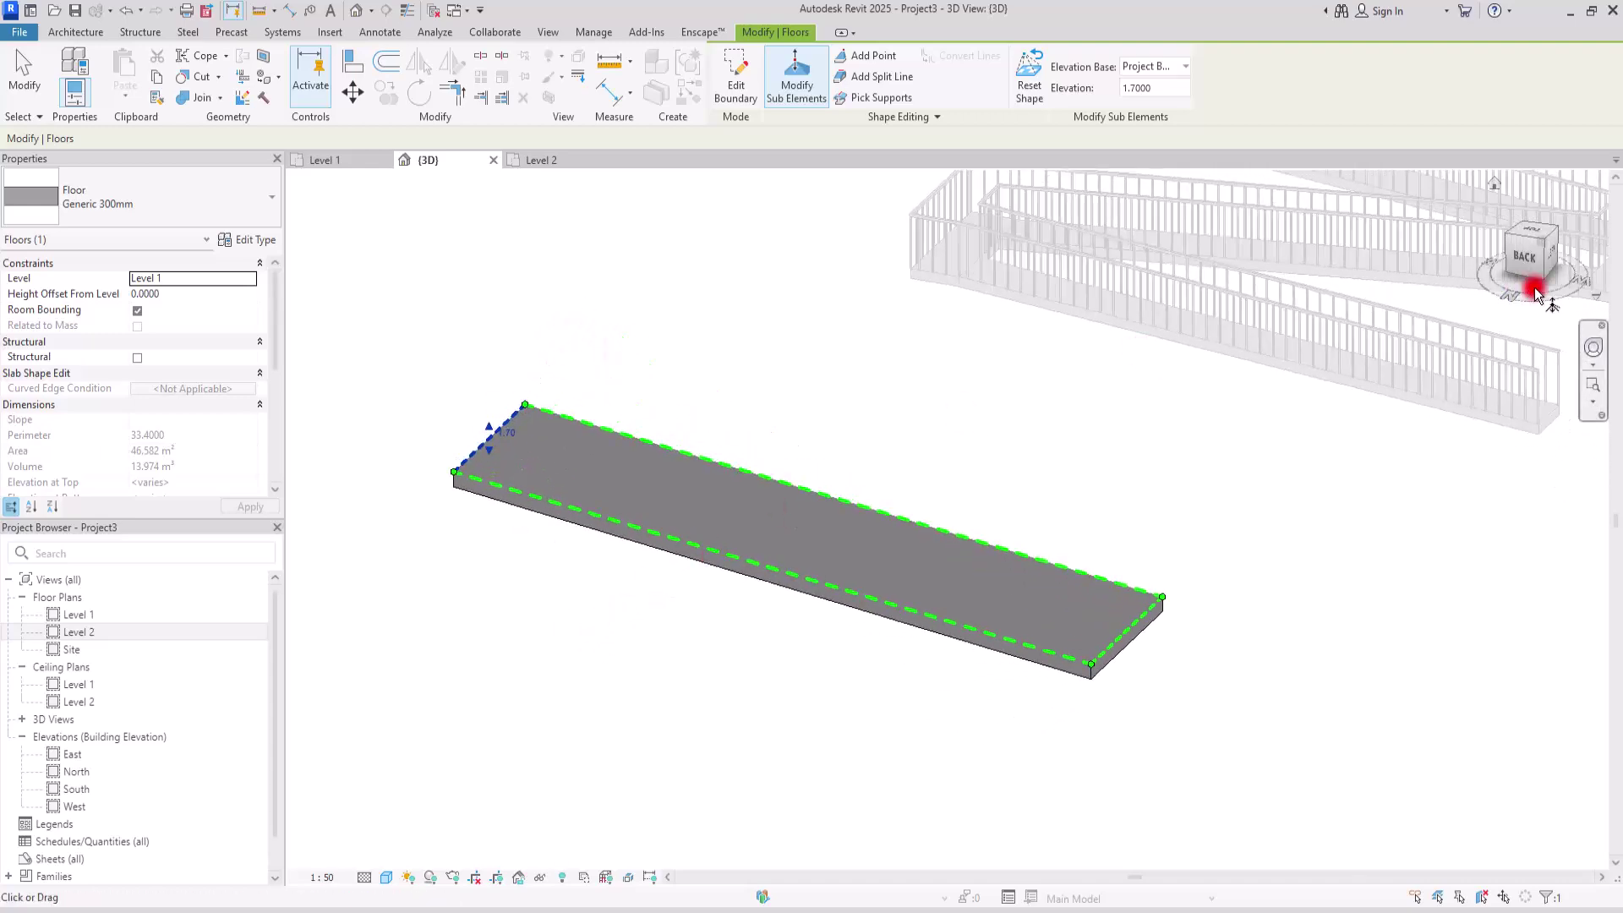
{"action": "left_click", "coordinate": [1545, 256]}
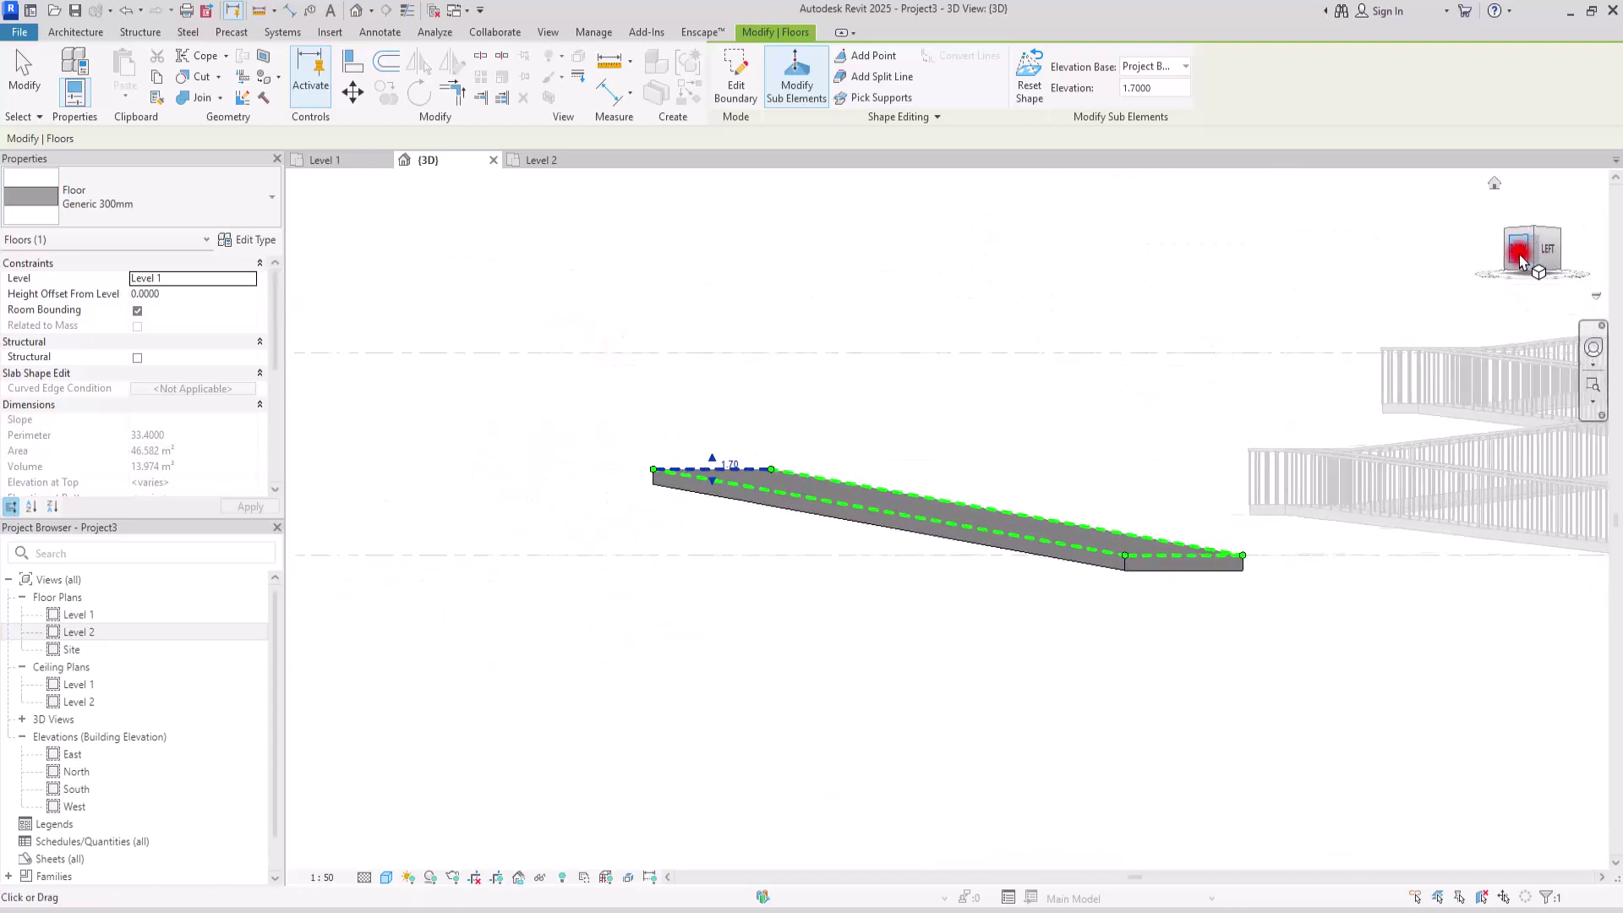
{"action": "scroll", "coordinate": [888, 467], "scroll_direction": "up", "scroll_amount": 1}
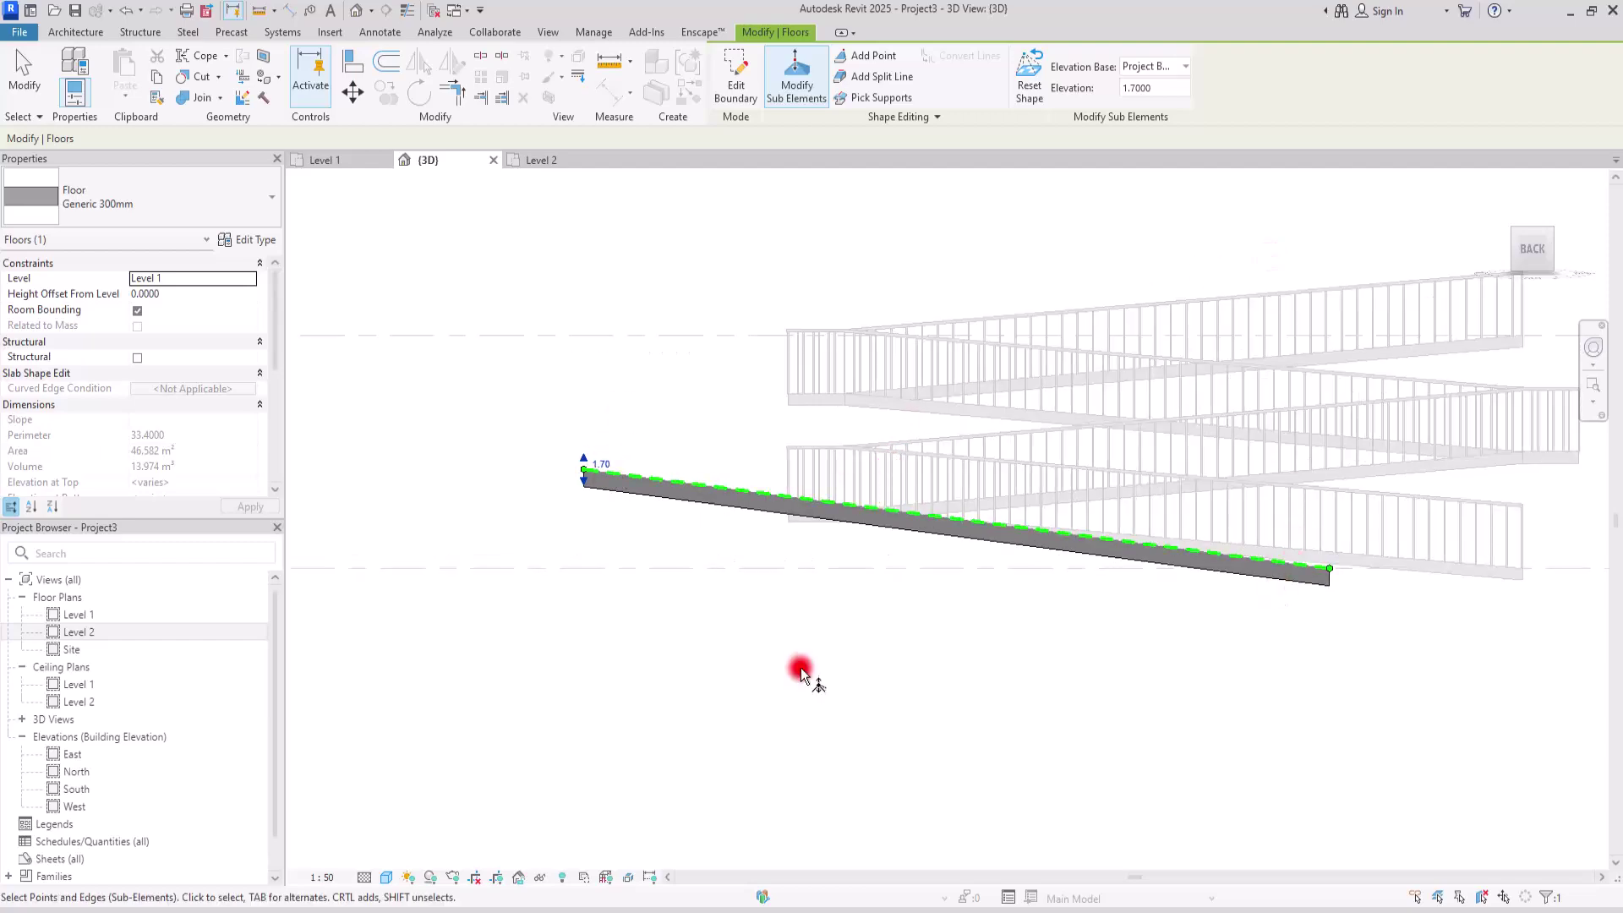
{"action": "left_click", "coordinate": [394, 456]}
{"action": "left_click", "coordinate": [398, 398]}
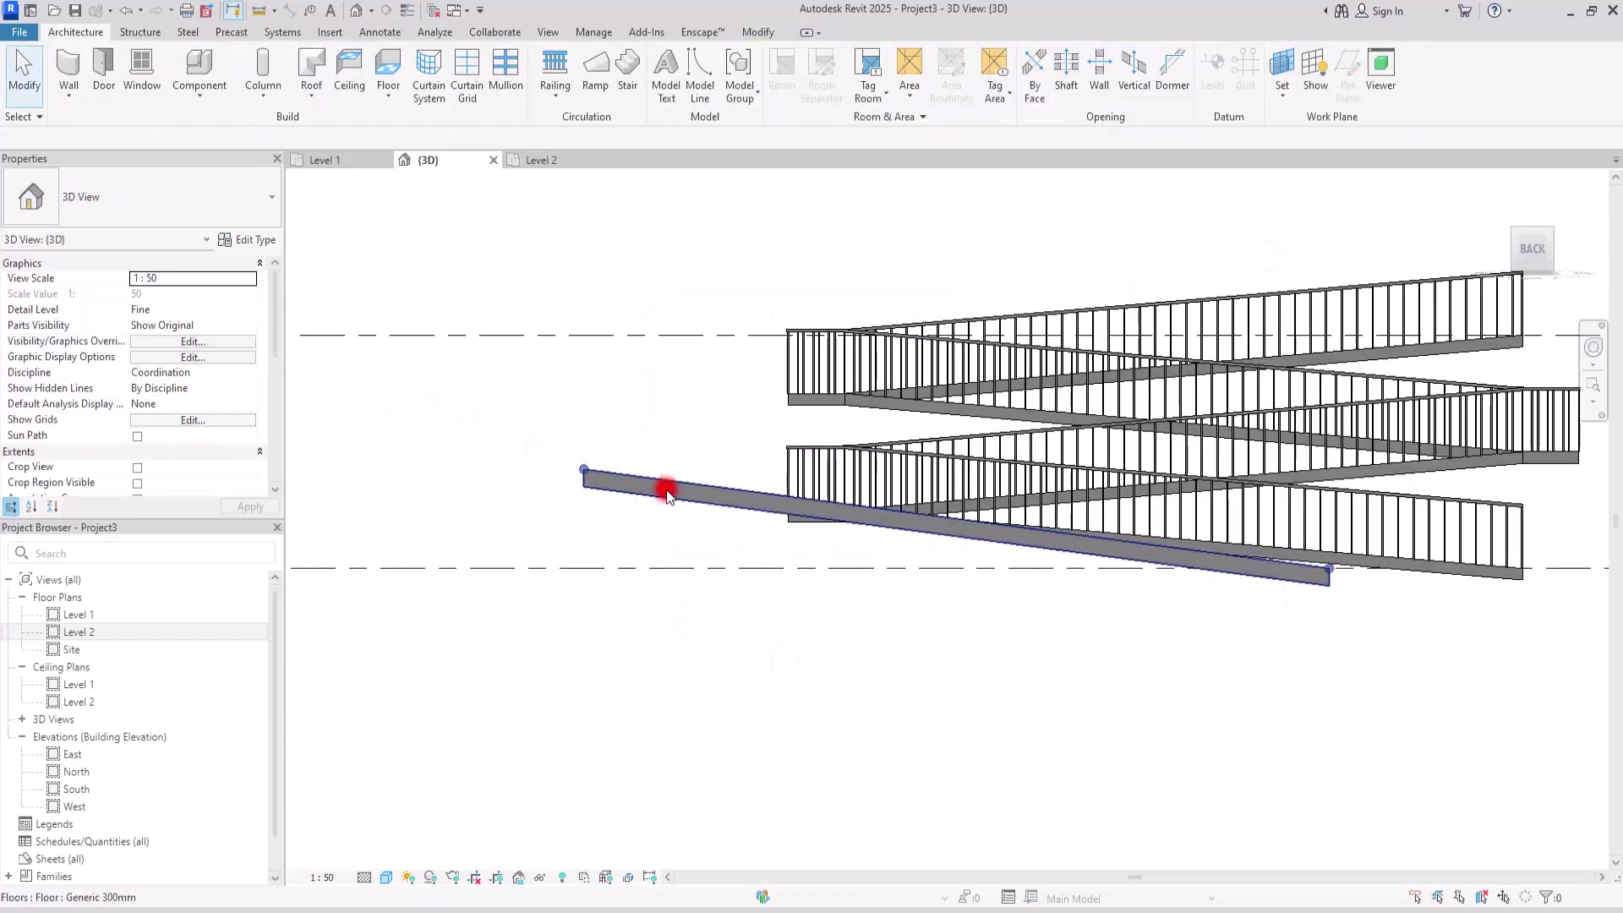
{"action": "left_click", "coordinate": [662, 490]}
{"action": "left_click", "coordinate": [249, 239]}
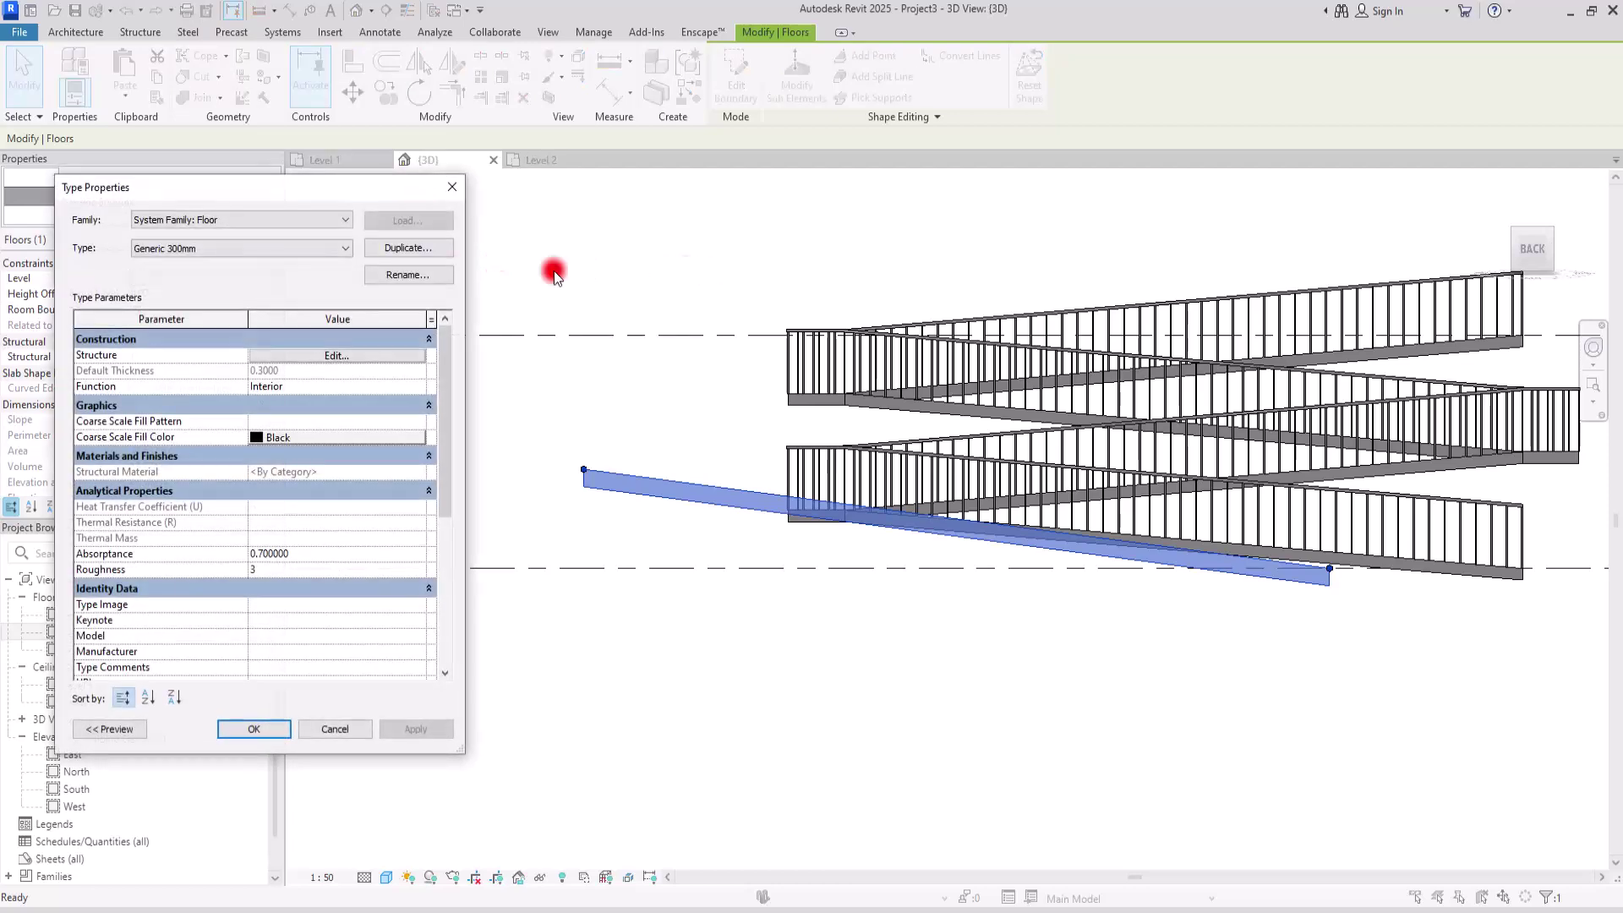
{"action": "left_click", "coordinate": [298, 358]}
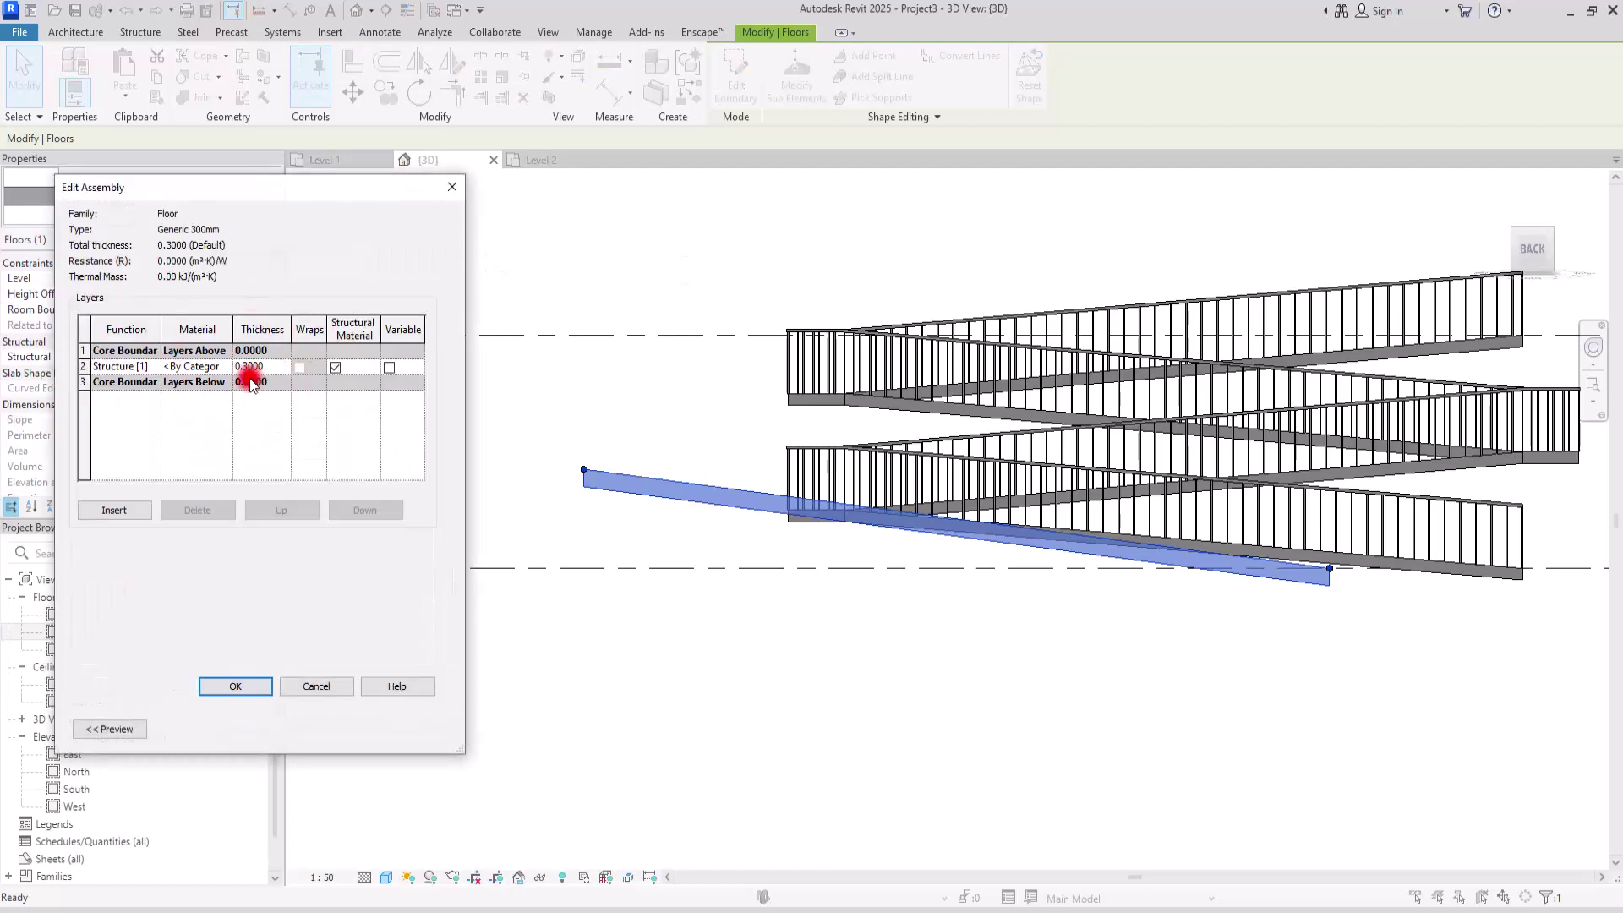
{"action": "left_click", "coordinate": [449, 194]}
{"action": "left_click", "coordinate": [450, 189]}
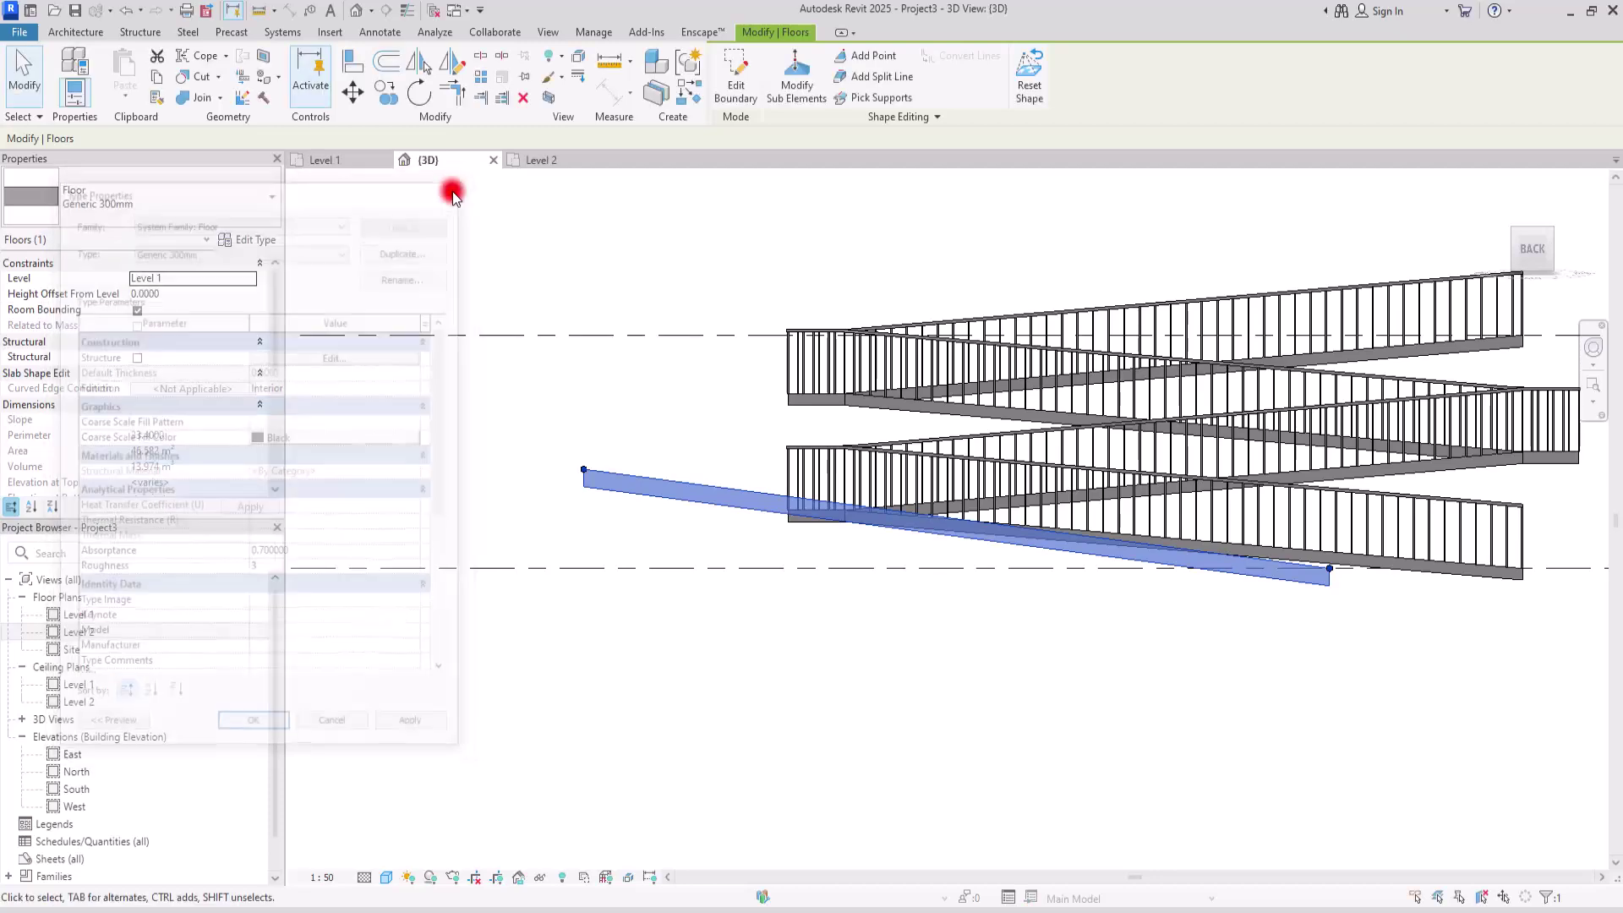
Review the maximum incline length and max slope in the switchback ramp's type properties from the Level 1 plan, without changing them
{"action": "left_click", "coordinate": [342, 161]}
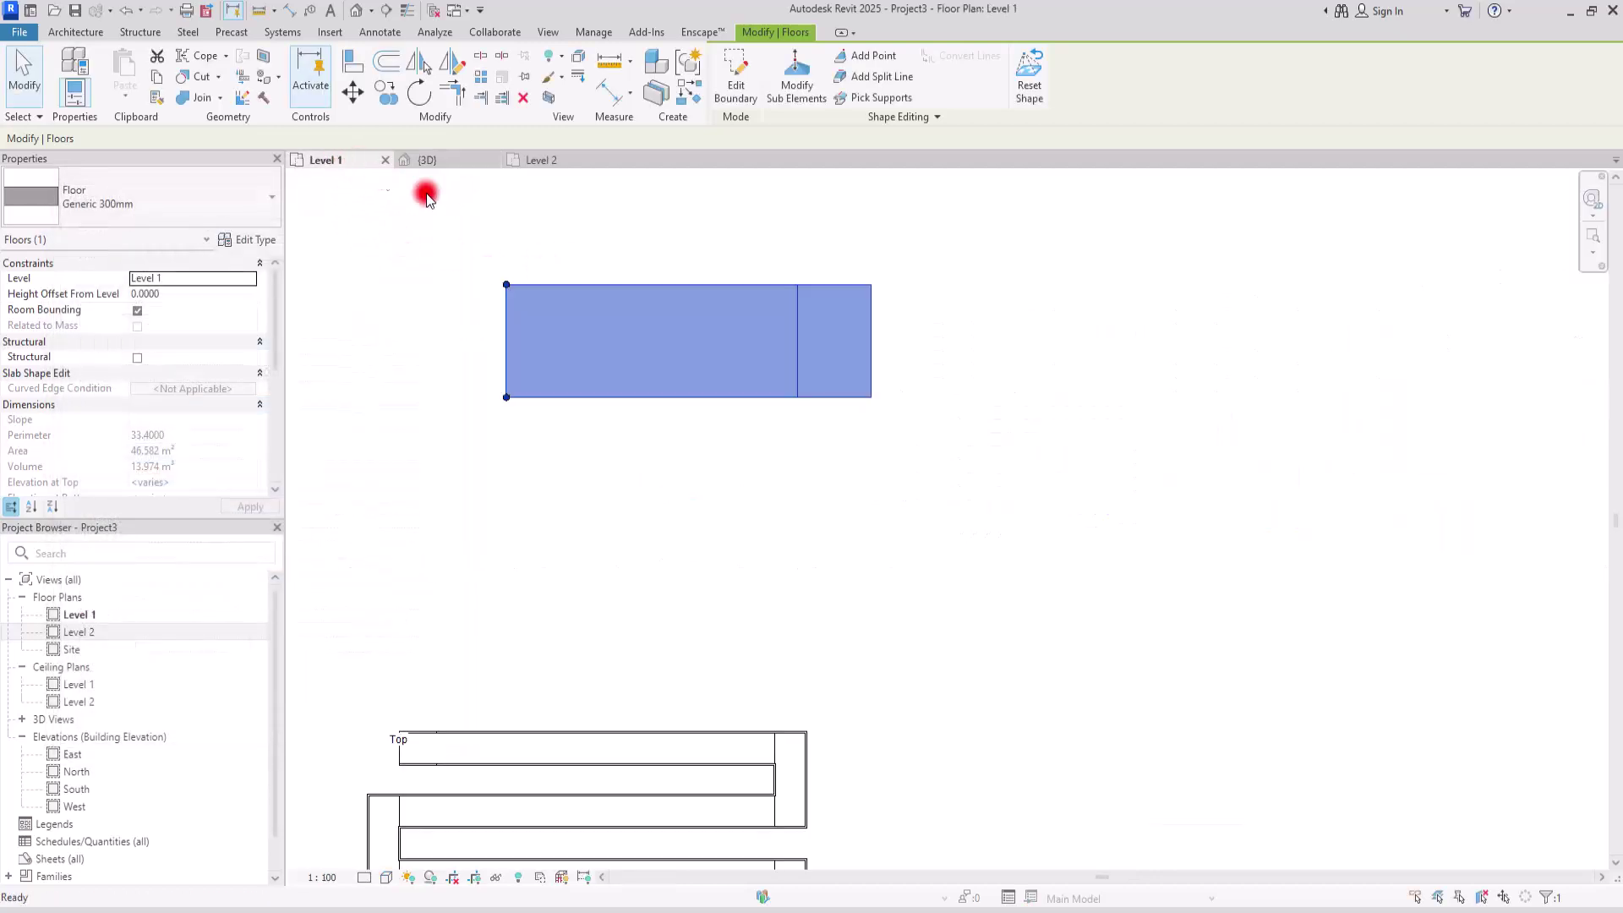
{"action": "scroll", "coordinate": [660, 504], "scroll_direction": "down", "scroll_amount": 3}
{"action": "scroll", "coordinate": [658, 440], "scroll_direction": "up", "scroll_amount": 2}
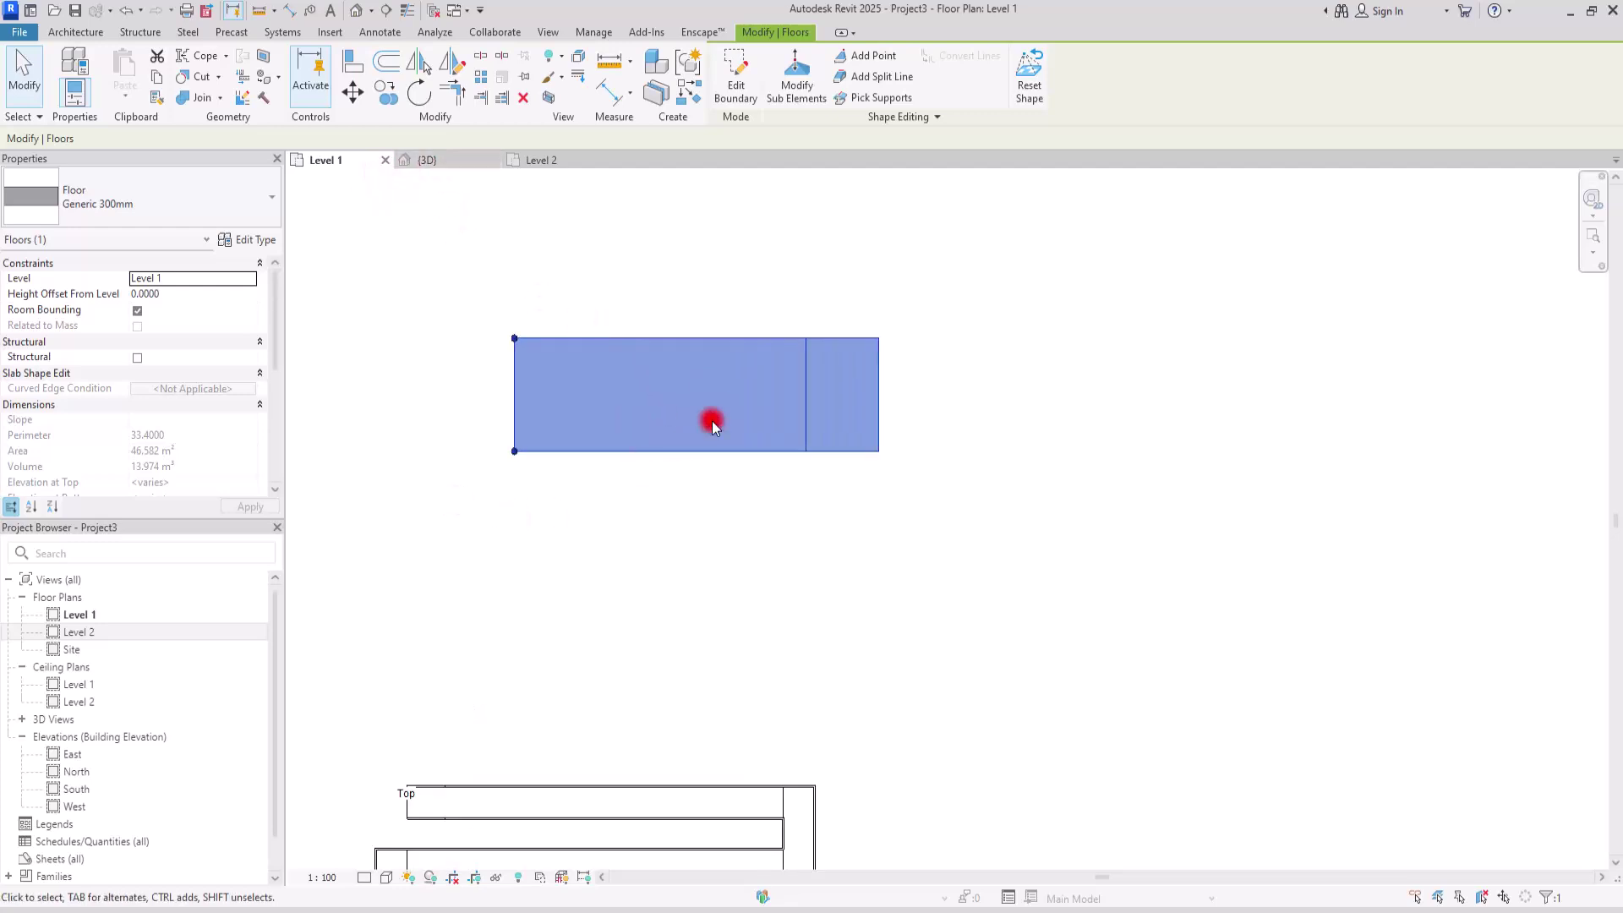
{"action": "scroll", "coordinate": [713, 424], "scroll_direction": "down", "scroll_amount": 2}
{"action": "left_click", "coordinate": [554, 282]}
{"action": "left_click_drag", "start_coordinate": [623, 290], "coordinate": [982, 449]}
{"action": "left_click", "coordinate": [982, 449]}
{"action": "scroll", "coordinate": [890, 401], "scroll_direction": "up", "scroll_amount": 3}
{"action": "left_click", "coordinate": [891, 397]}
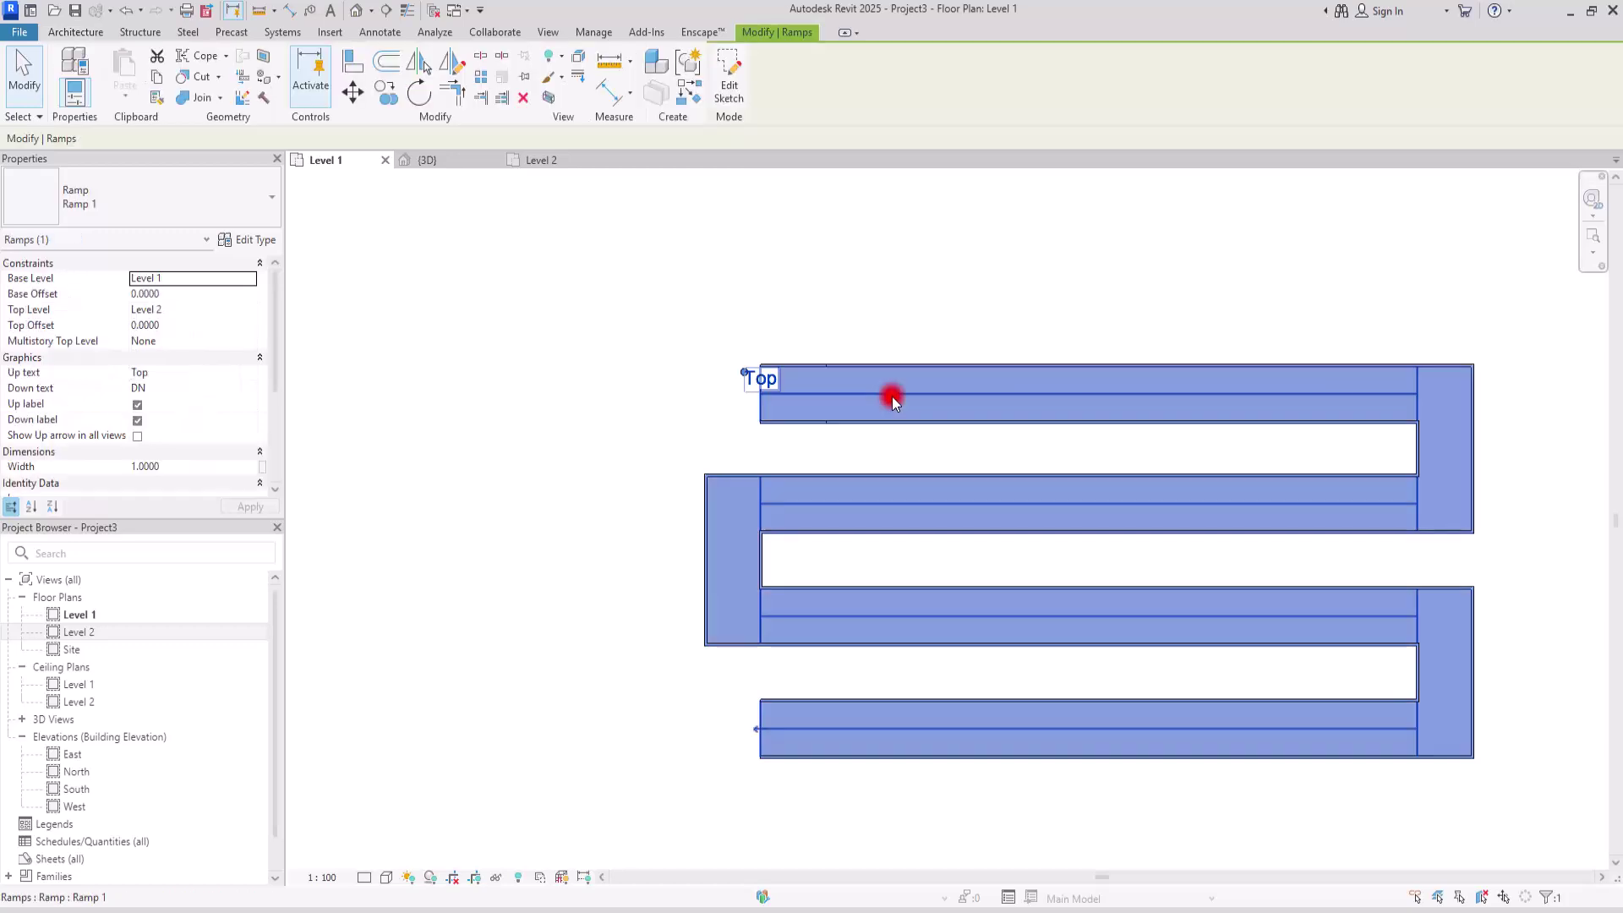
{"action": "left_click", "coordinate": [265, 239]}
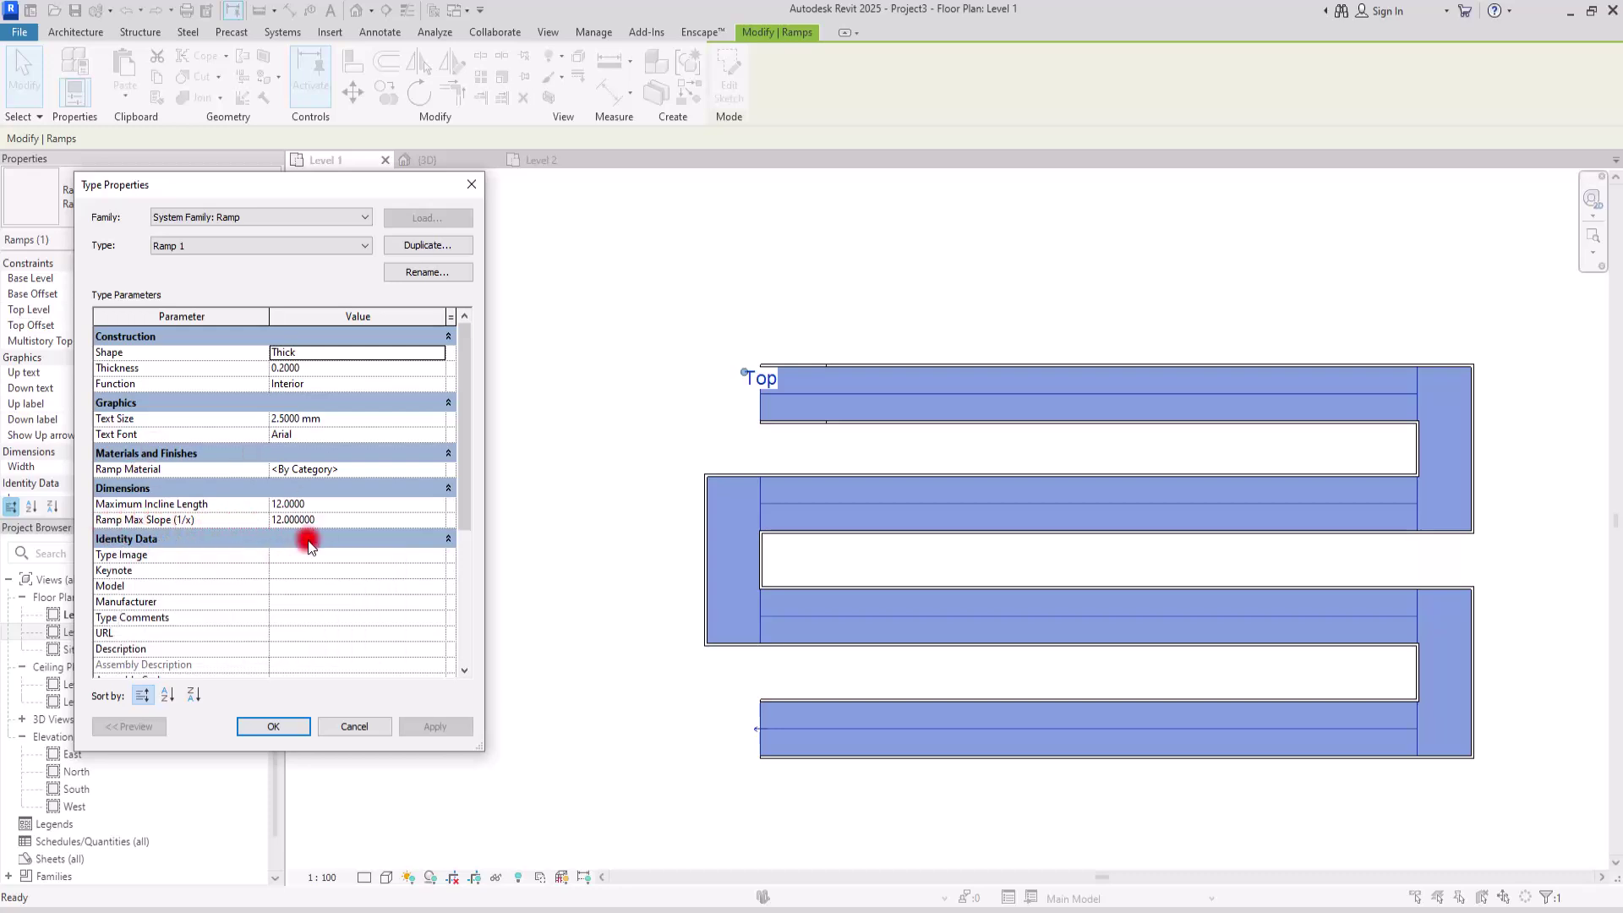
{"action": "left_click", "coordinate": [362, 729]}
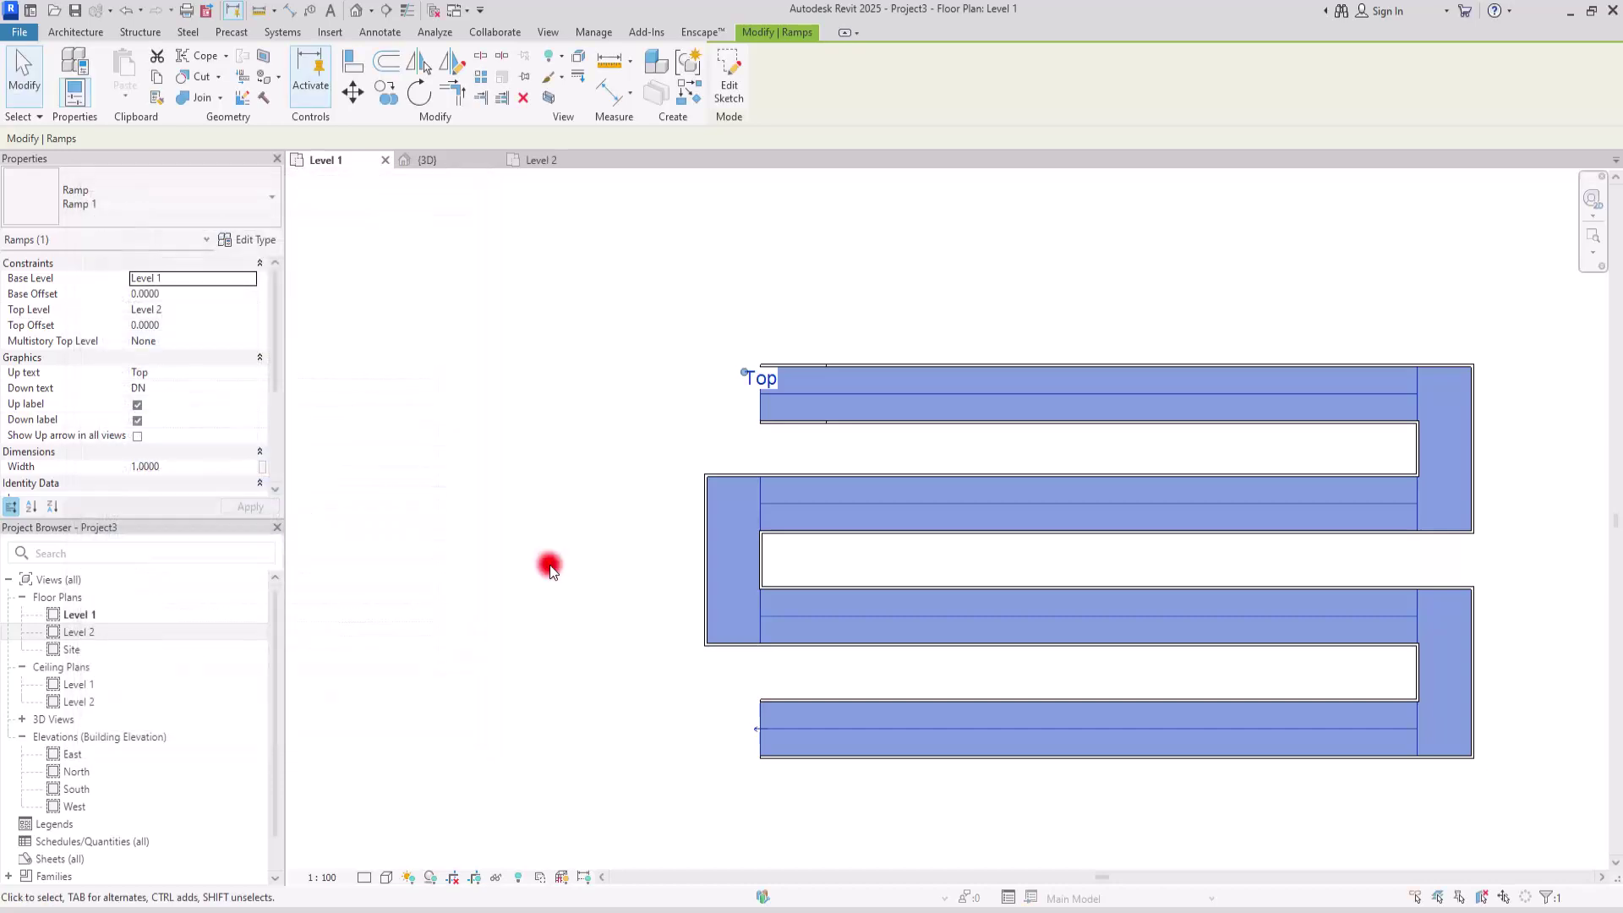
Draw a right triangle with detail lines in an empty area of the Level 1 plan, with a long horizontal base and sloping hypotenuse
{"action": "scroll", "coordinate": [545, 571], "scroll_direction": "down", "scroll_amount": 3}
{"action": "scroll", "coordinate": [592, 456], "scroll_direction": "up", "scroll_amount": 5, "text": "ctrl"}
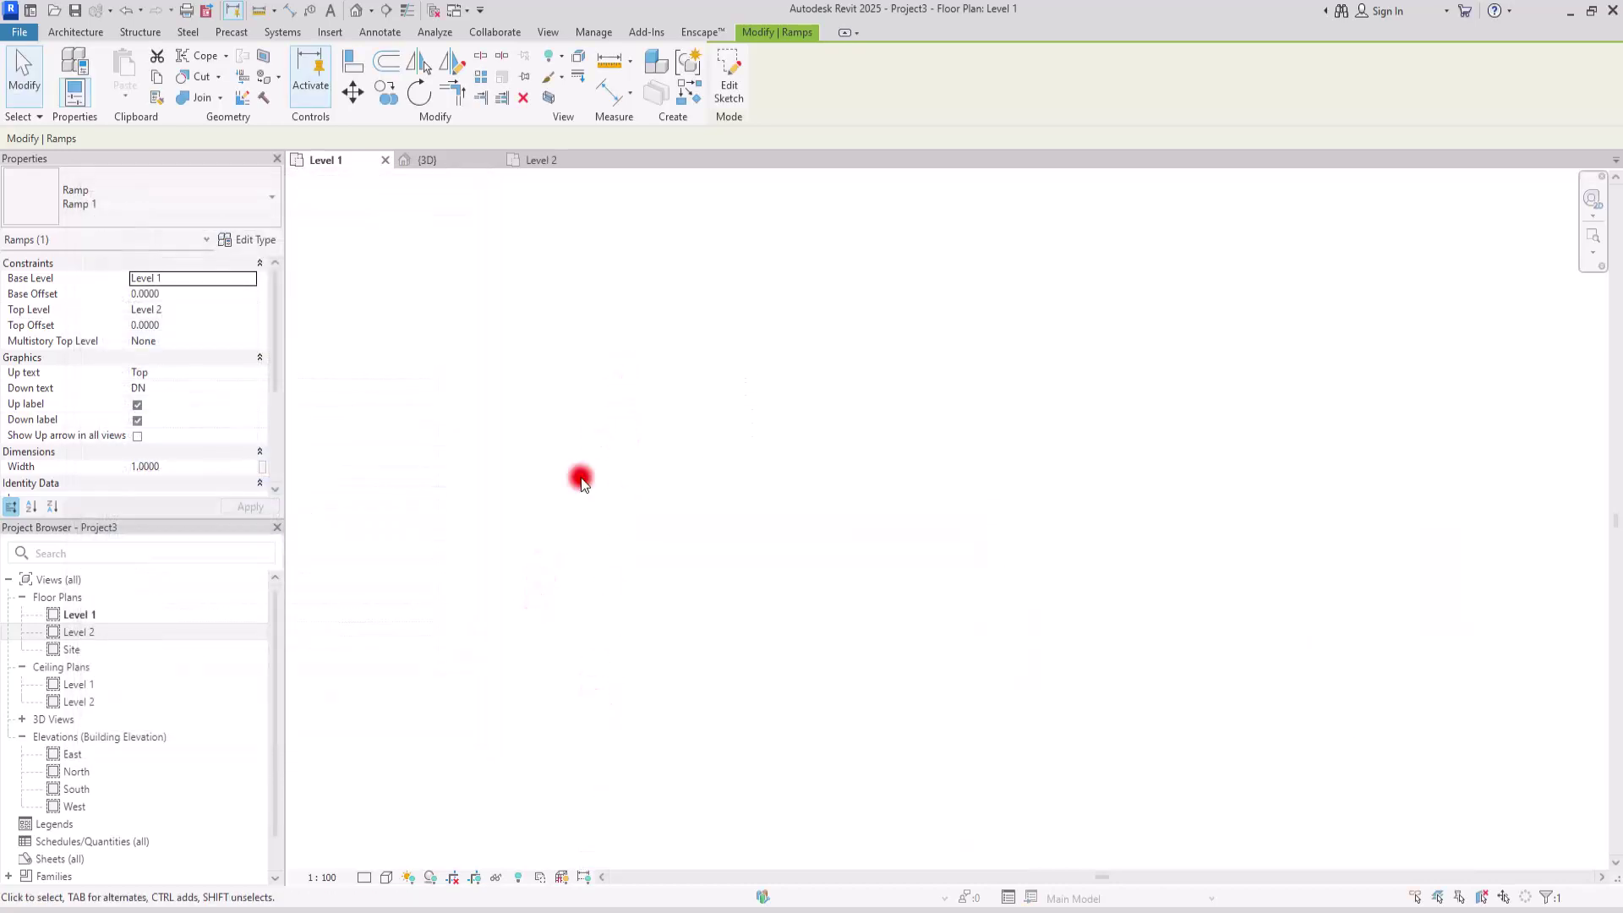
{"action": "key", "text": "Escape"}
{"action": "left_click", "coordinate": [431, 72]}
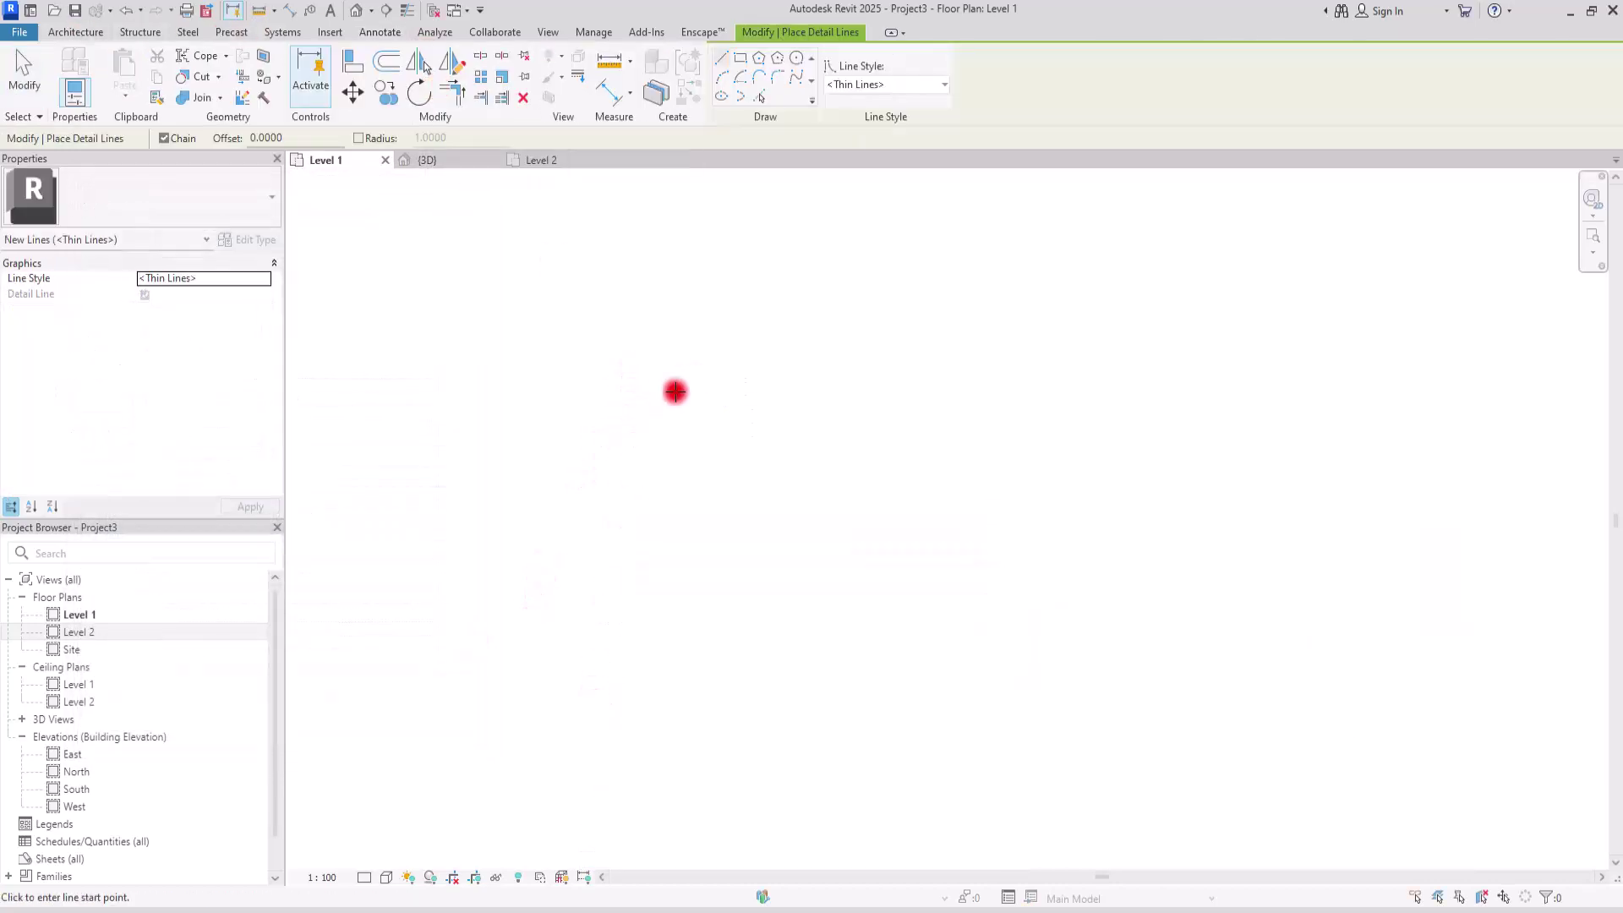
{"action": "left_click", "coordinate": [710, 328]}
{"action": "left_click", "coordinate": [710, 436]}
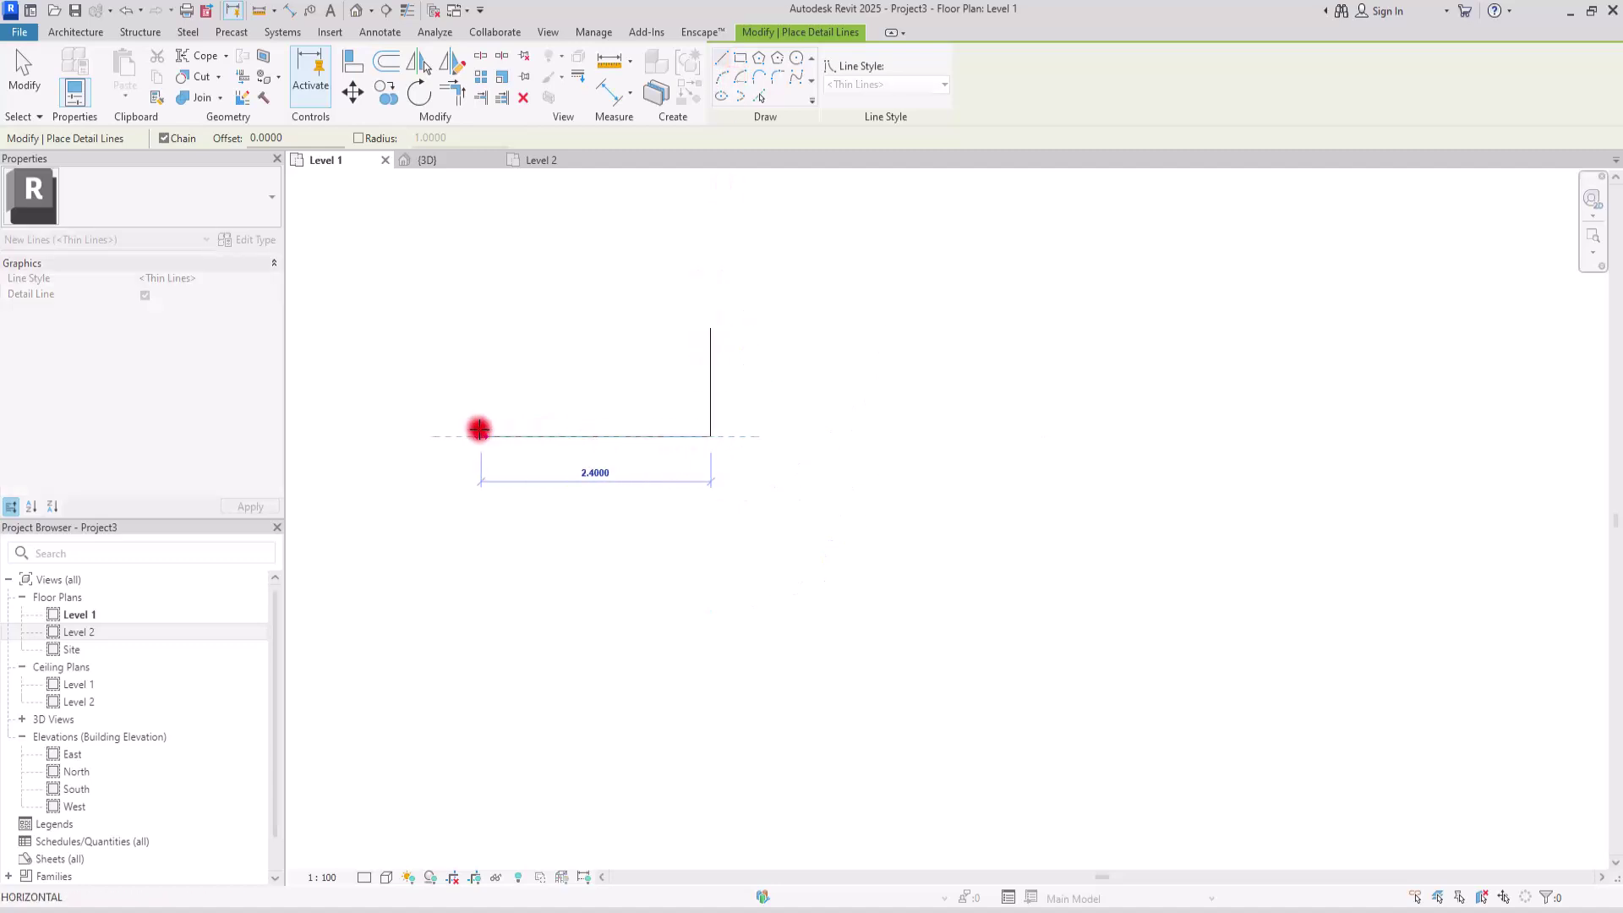
{"action": "left_click", "coordinate": [346, 436]}
{"action": "left_click", "coordinate": [710, 328]}
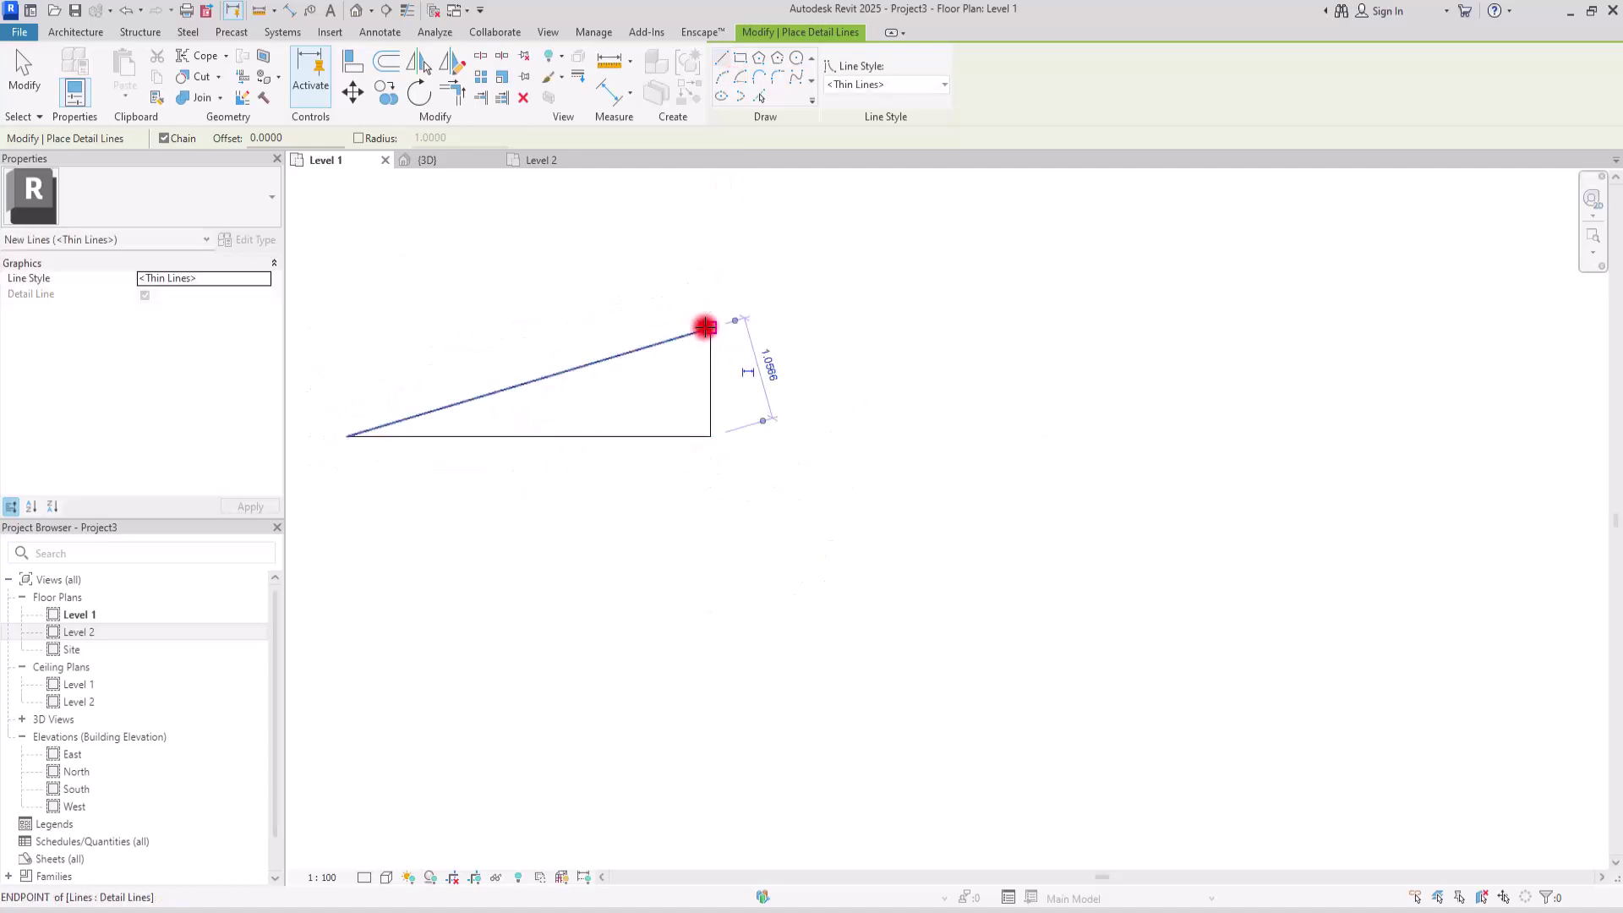
{"action": "key", "text": "Escape"}
{"action": "key", "text": "Escape"}
Label the triangle with text notes: H beside the vertical side and L below the base
{"action": "scroll", "coordinate": [389, 380], "scroll_direction": "up", "scroll_amount": 3}
{"action": "middle_click_drag", "start_coordinate": [554, 364], "coordinate": [656, 358]}
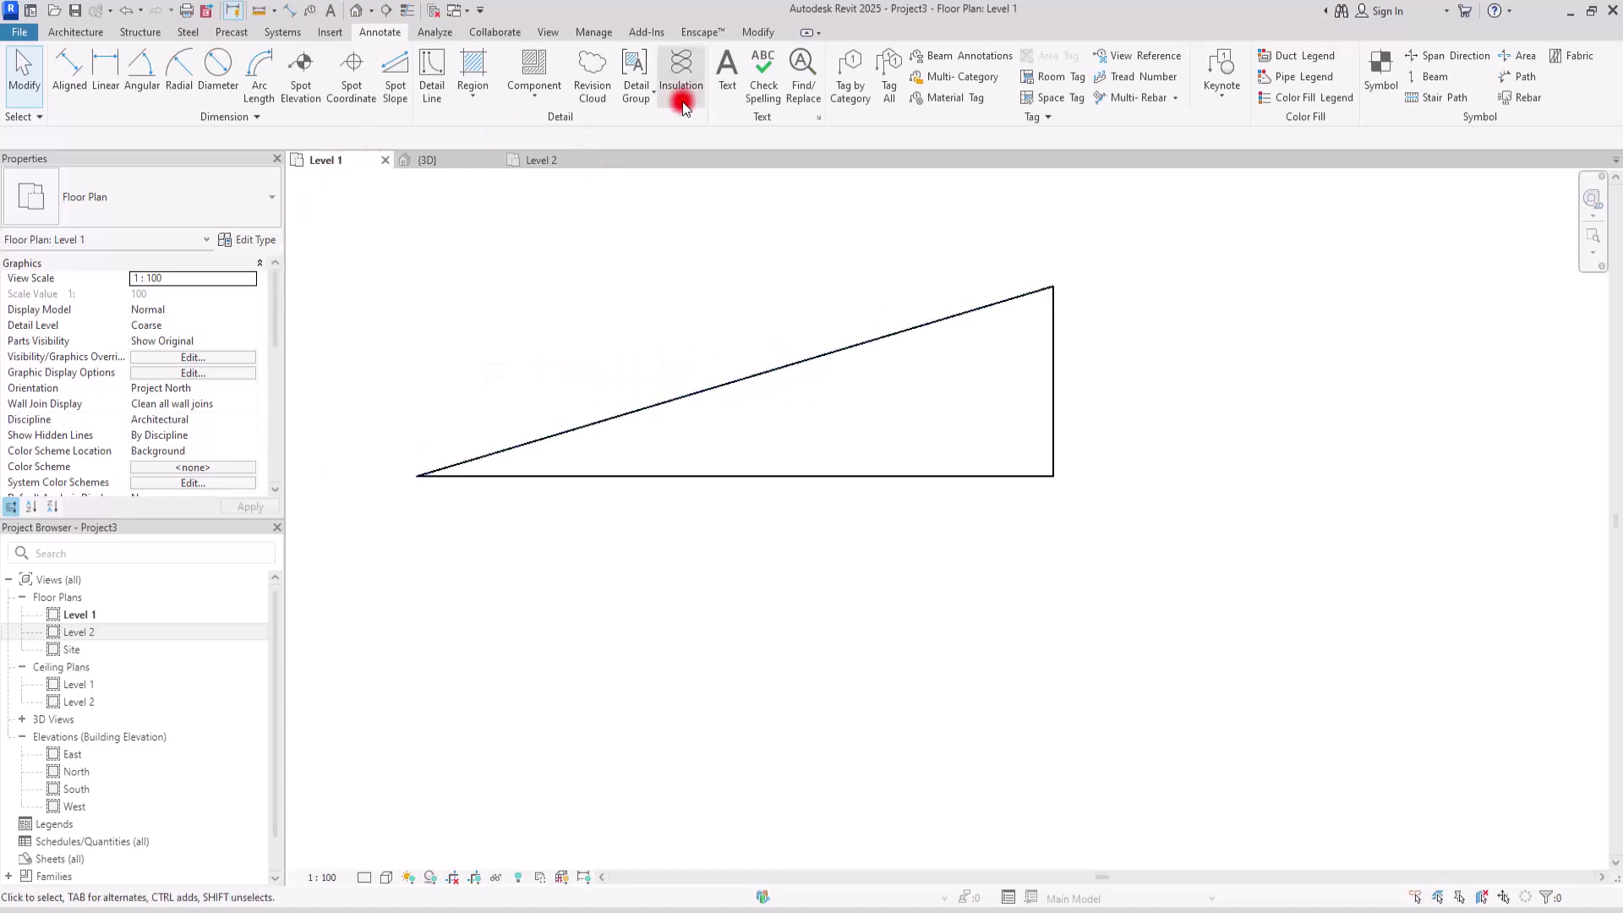
{"action": "left_click", "coordinate": [723, 72]}
{"action": "left_click_drag", "start_coordinate": [1080, 354], "coordinate": [1171, 439]}
{"action": "type", "text": "H"}
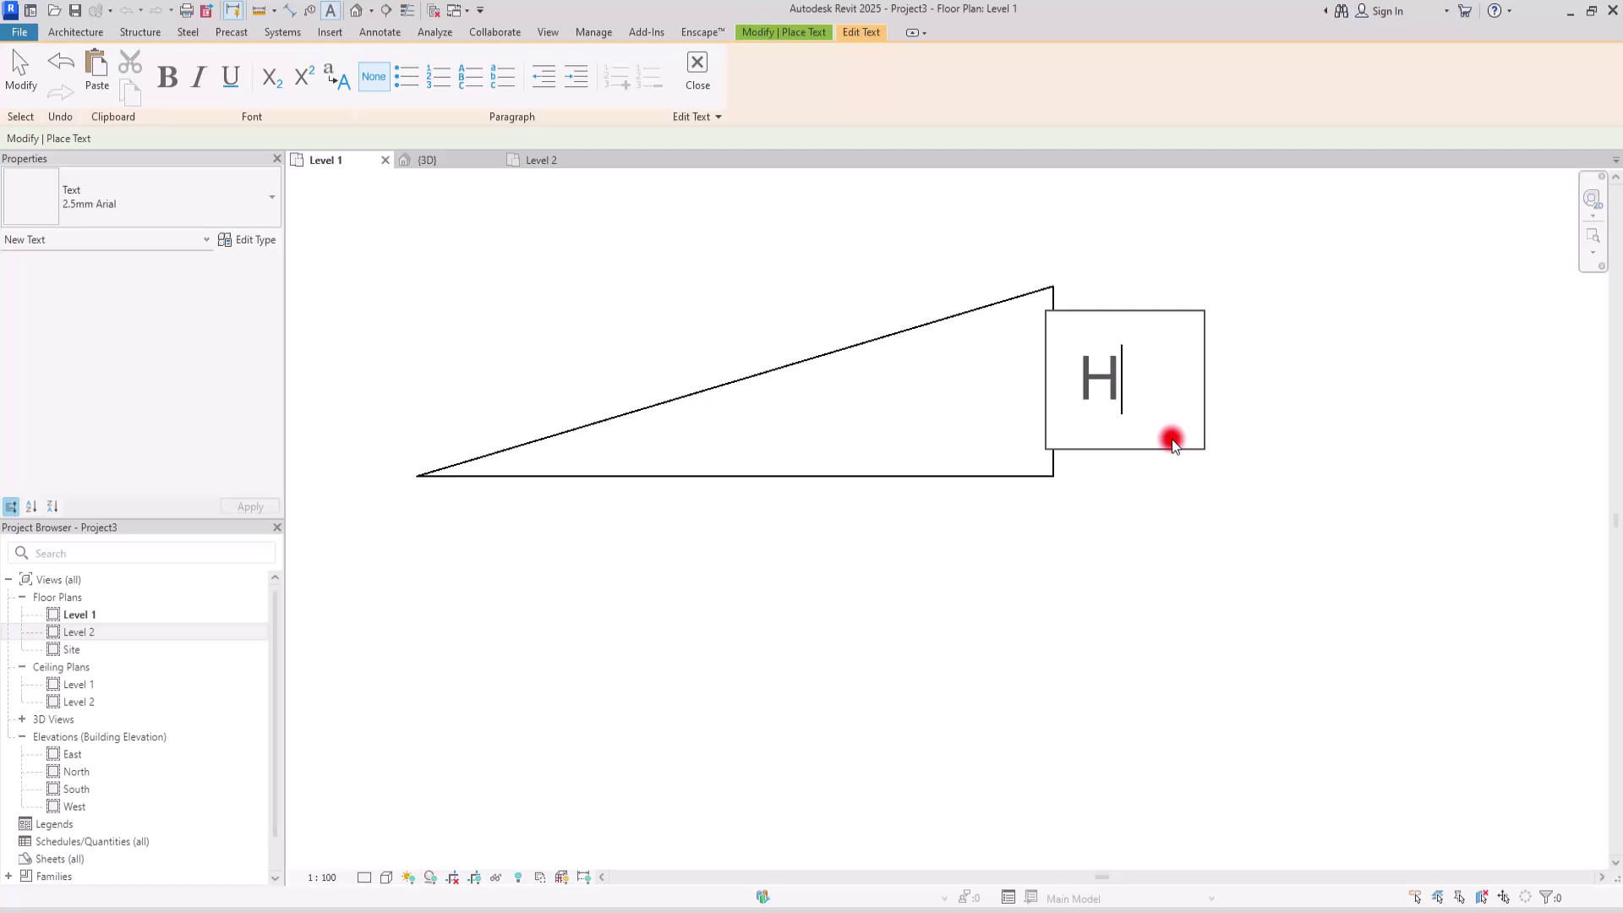
{"action": "left_click", "coordinate": [1108, 541]}
{"action": "left_click_drag", "start_coordinate": [664, 488], "coordinate": [895, 617]}
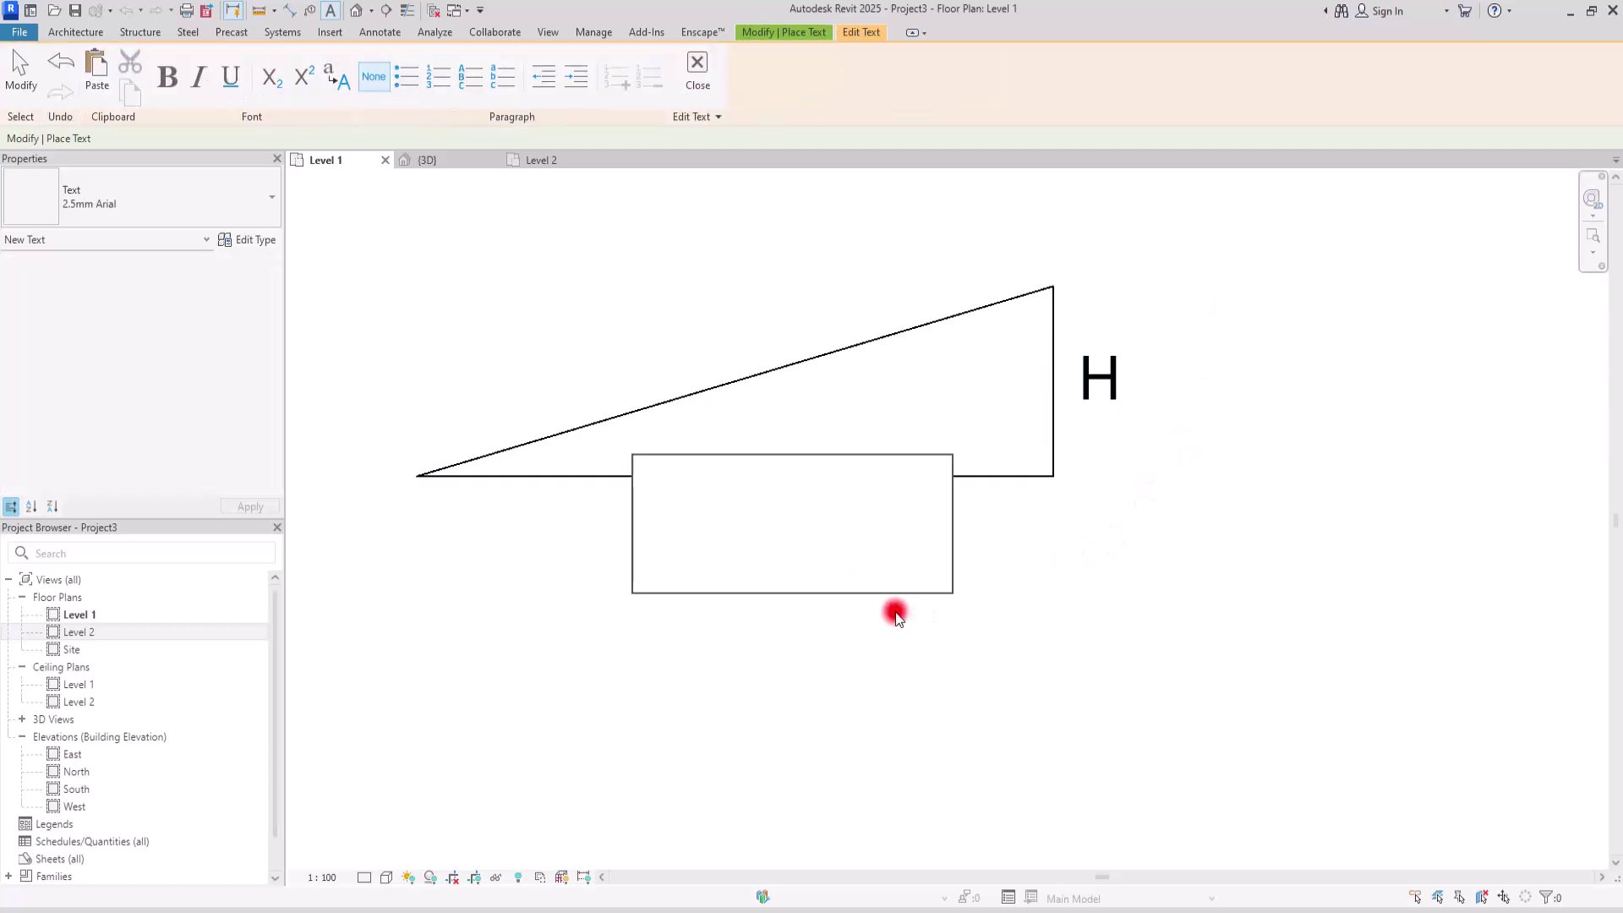
{"action": "left_click", "coordinate": [844, 658]}
Add the text note "Slope = H/L" beside the labelled triangle
{"action": "scroll", "coordinate": [841, 512], "scroll_direction": "down", "scroll_amount": 2}
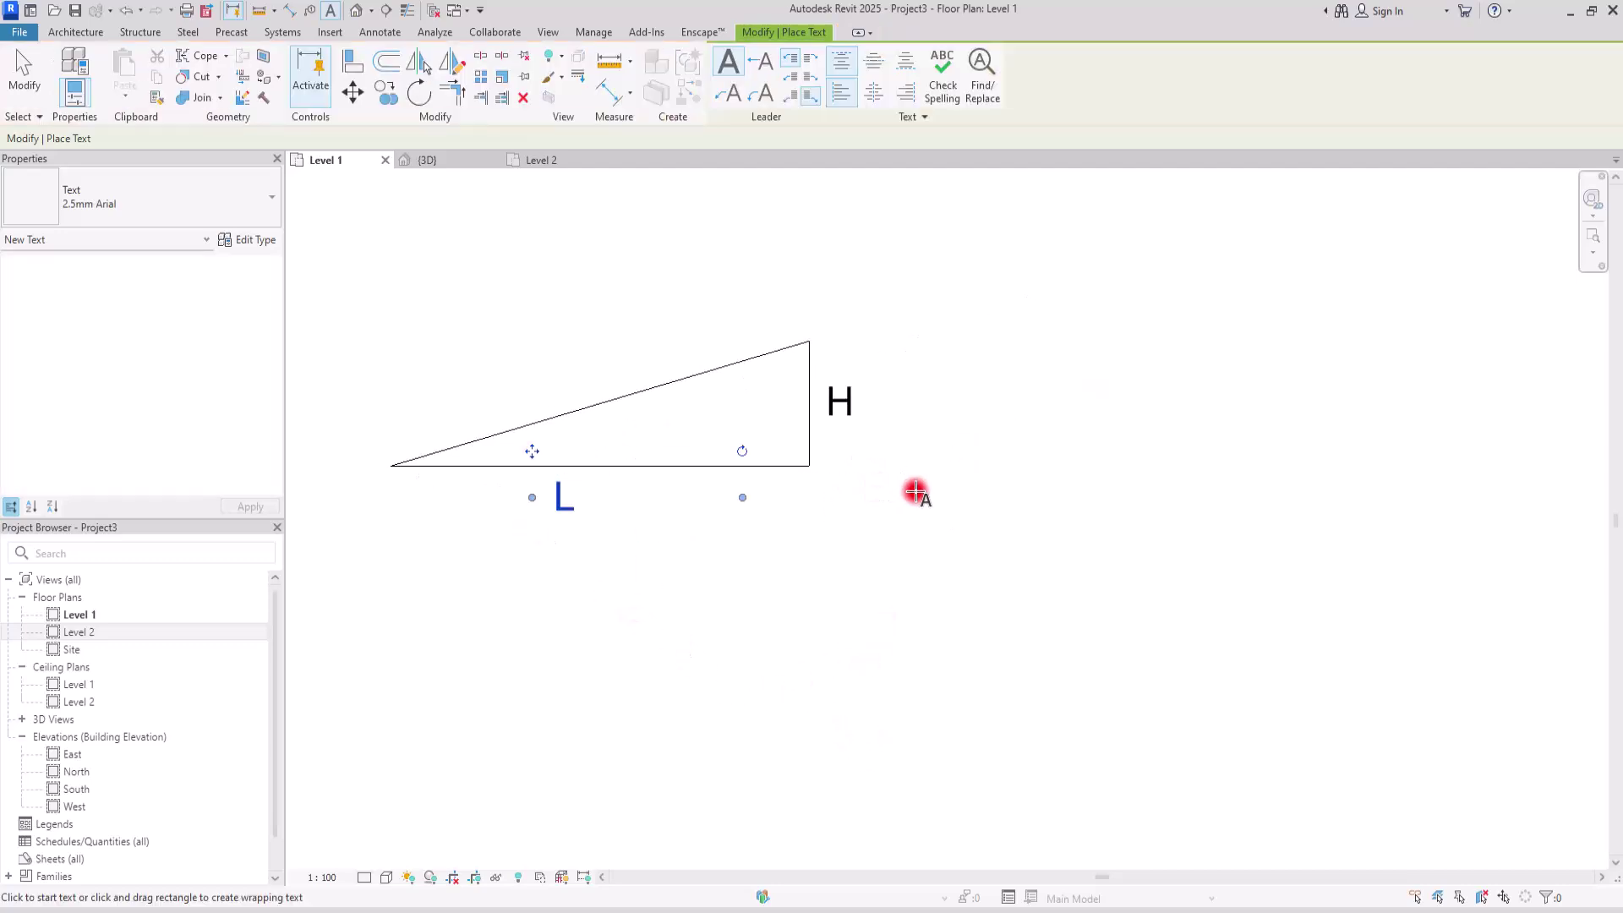
{"action": "left_click_drag", "start_coordinate": [978, 344], "coordinate": [1403, 616]}
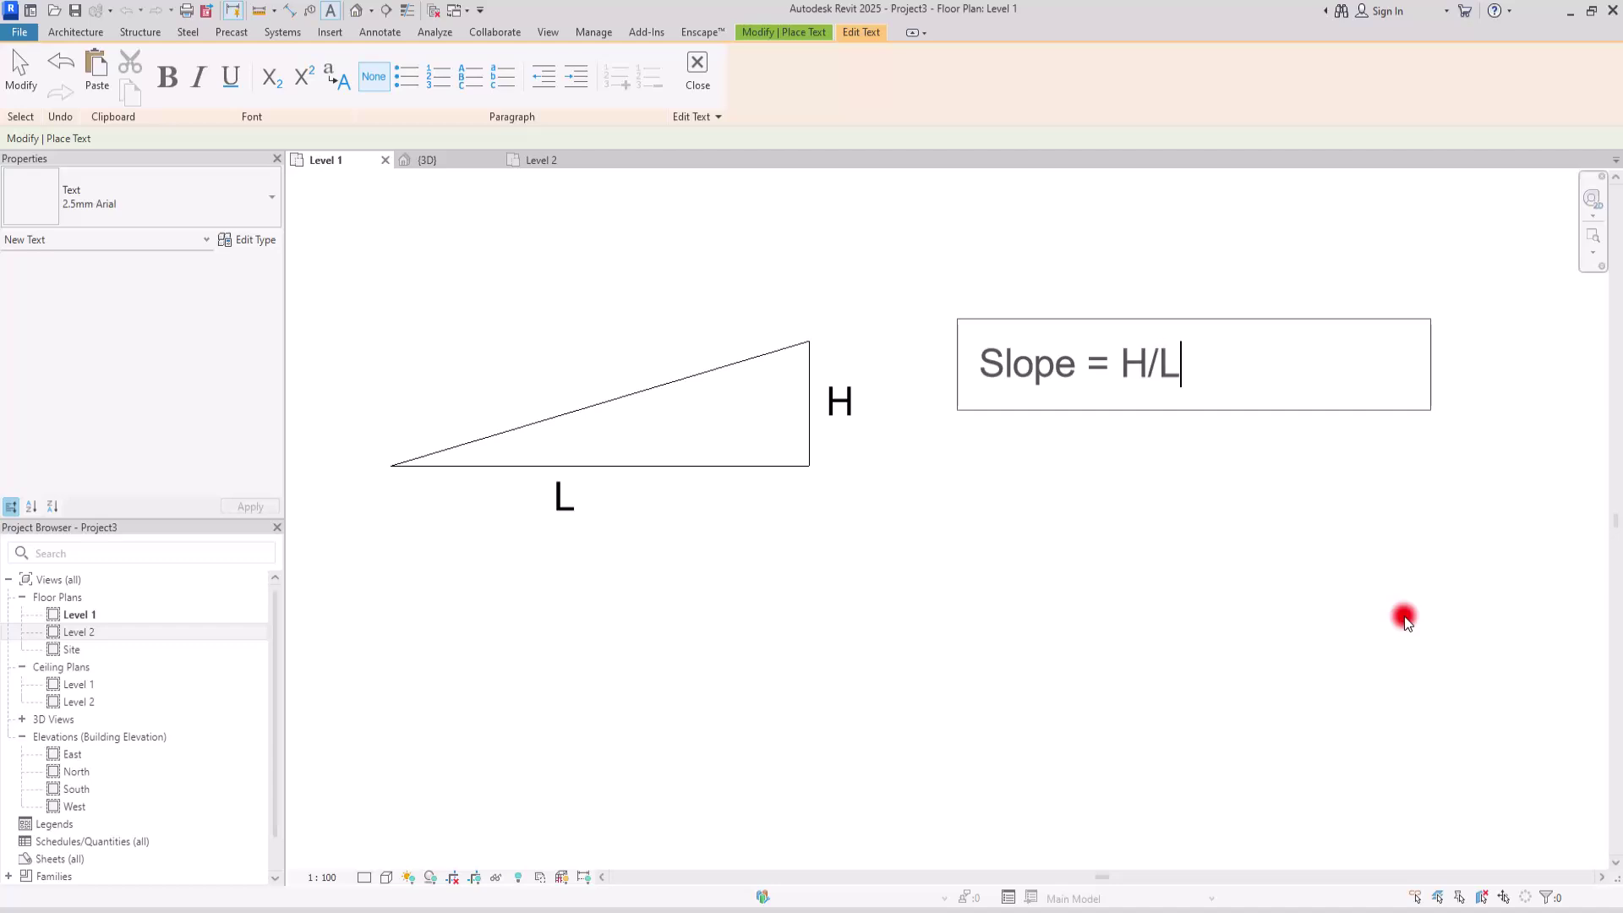
{"action": "left_click", "coordinate": [1098, 524]}
{"action": "key", "text": "Escape"}
Review the Ramp Max Slope (1/x) parameter in the switchback ramp's type properties without changing it
{"action": "scroll", "coordinate": [598, 284], "scroll_direction": "down", "scroll_amount": 6}
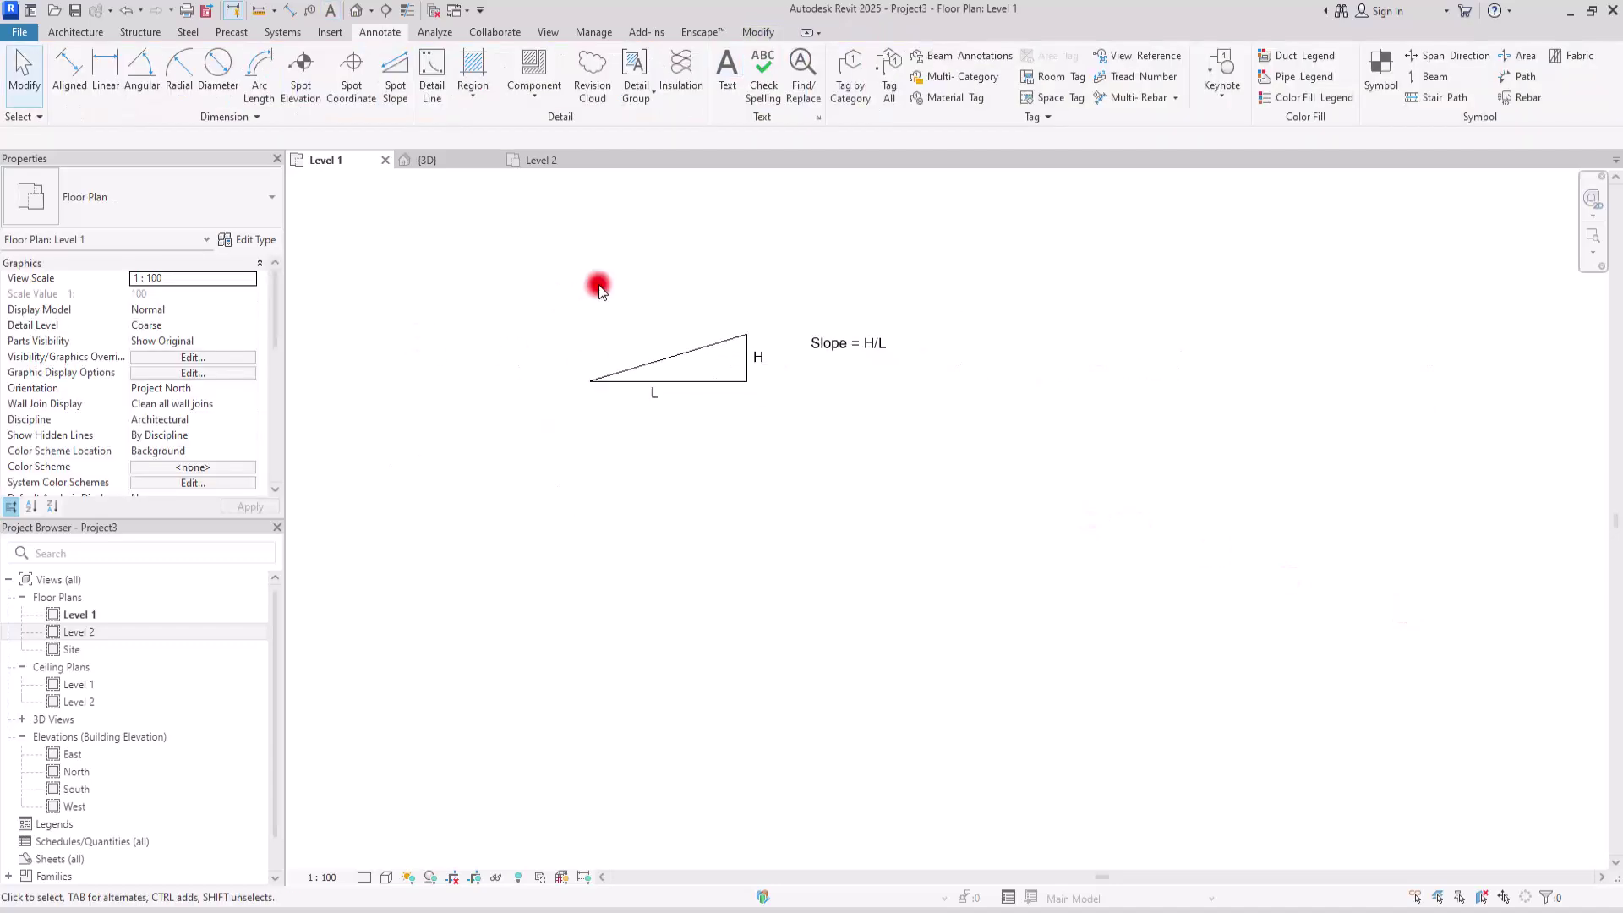
{"action": "left_click", "coordinate": [950, 816]}
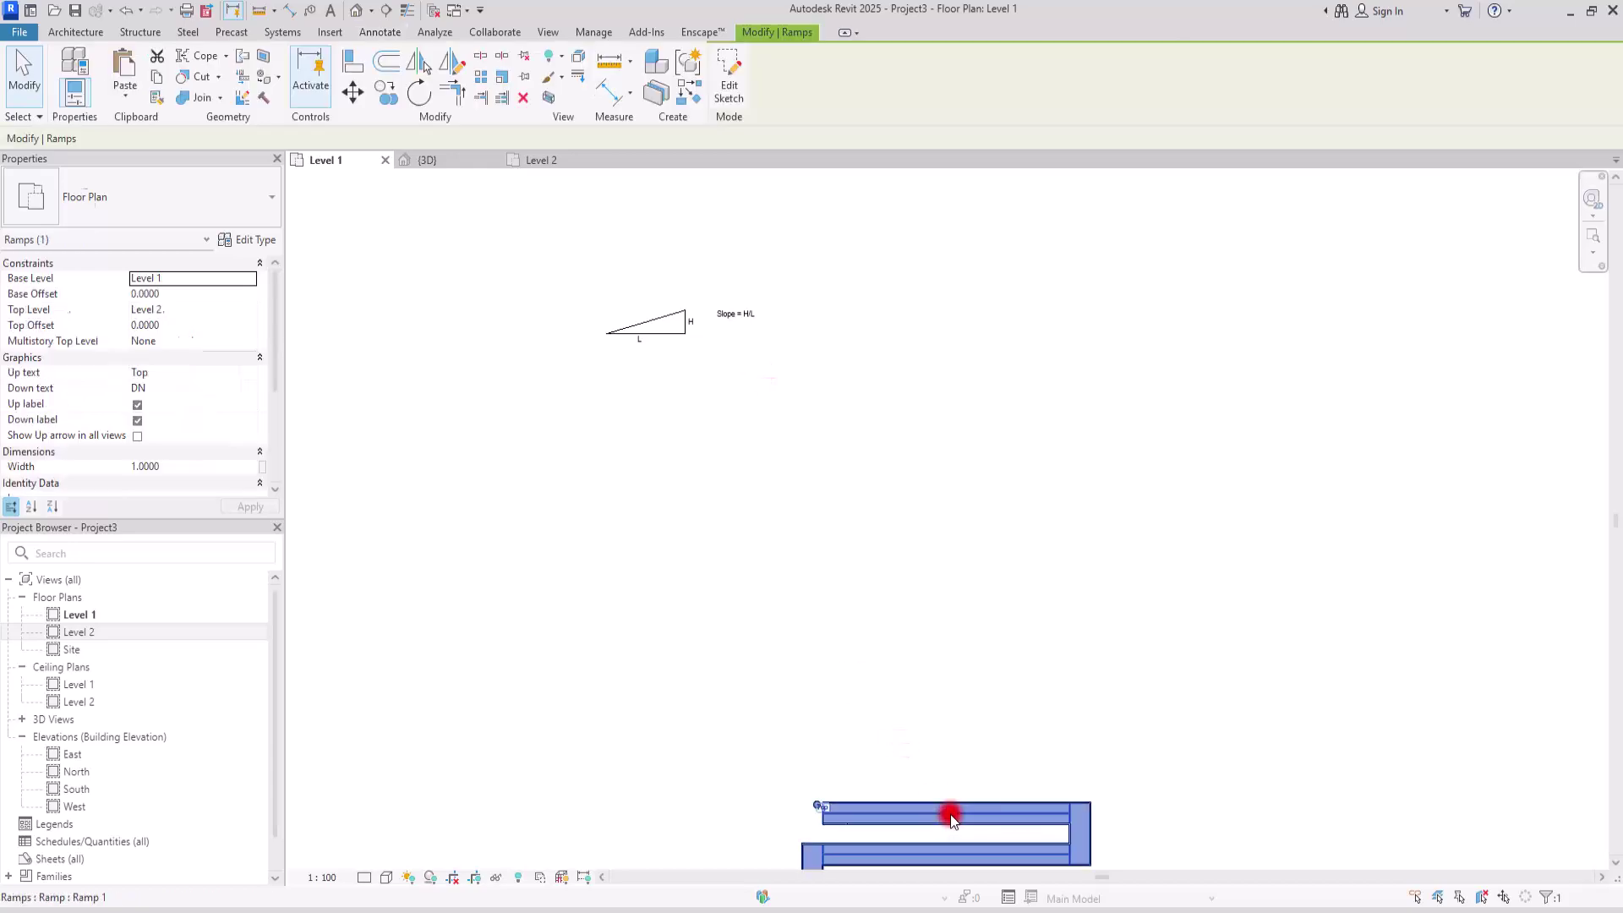
{"action": "left_click", "coordinate": [245, 240]}
{"action": "mouse_move", "coordinate": [118, 526]}
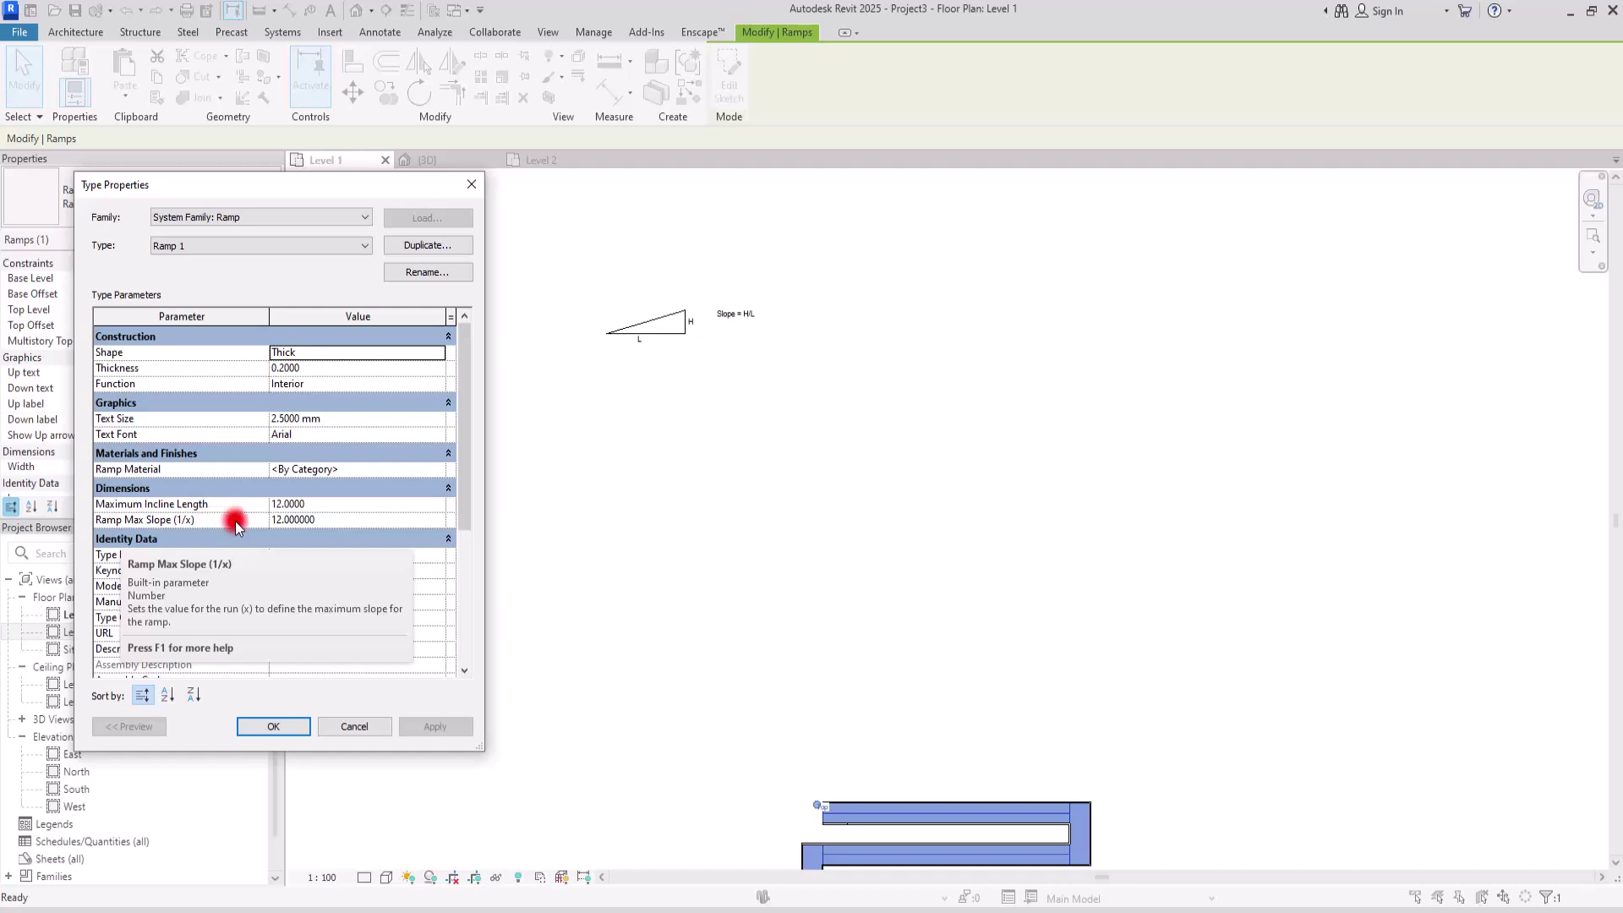
{"action": "mouse_move", "coordinate": [253, 524]}
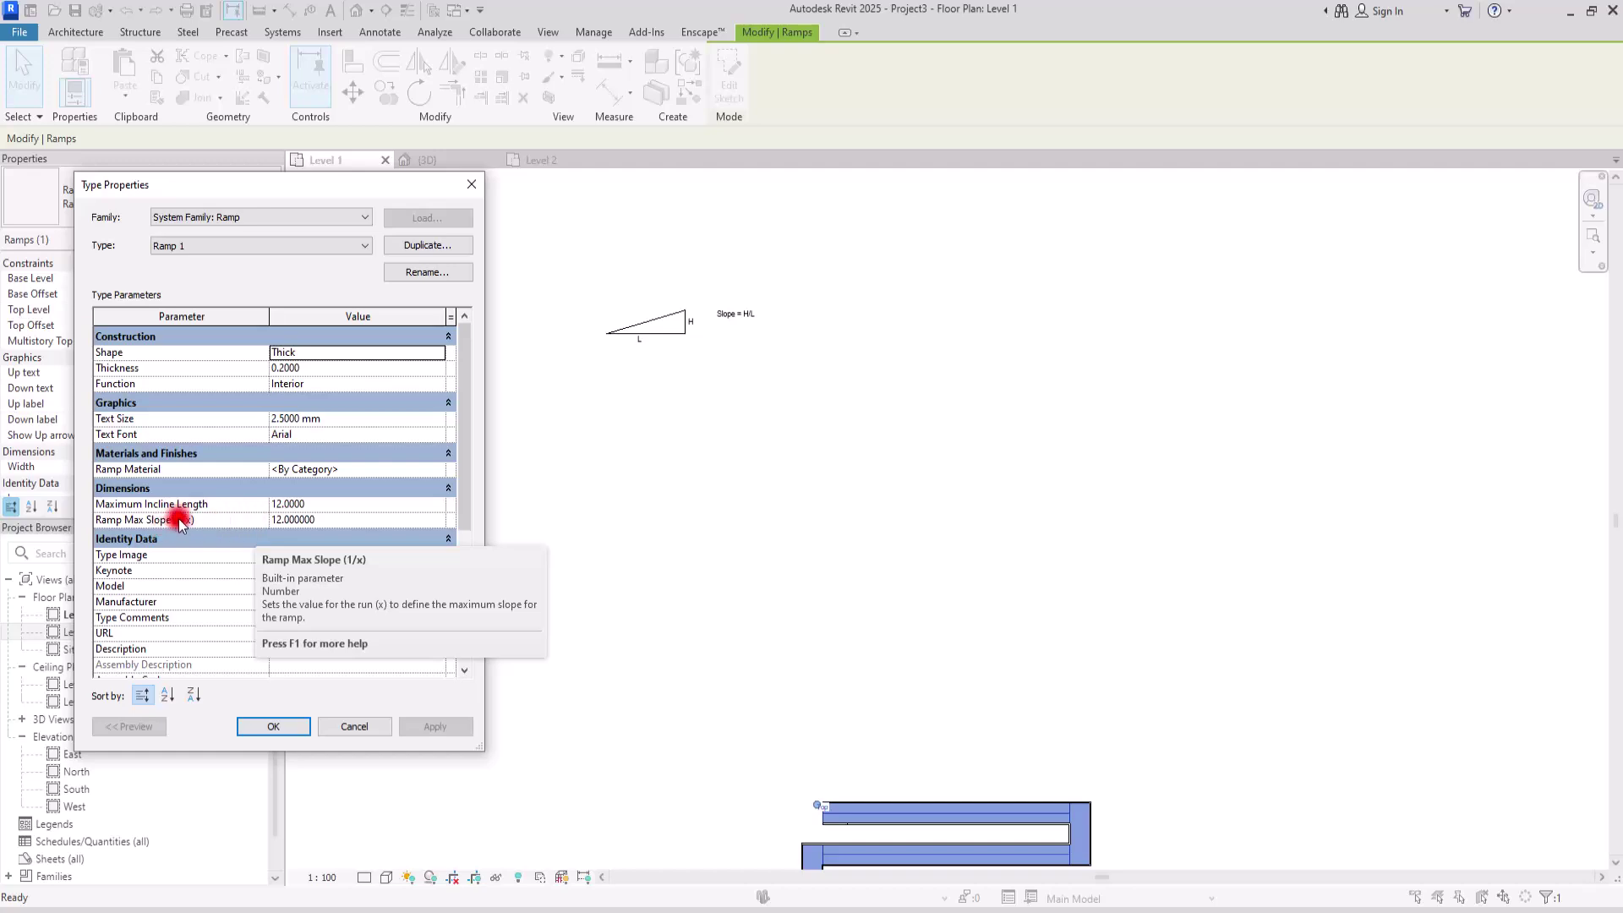
{"action": "left_click", "coordinate": [469, 185]}
Add a second text note "Slope = 1/x" below the "Slope = H/L" note
{"action": "scroll", "coordinate": [725, 308], "scroll_direction": "up", "scroll_amount": 4}
{"action": "left_click", "coordinate": [764, 352]}
{"action": "left_click", "coordinate": [749, 477]}
{"action": "left_click", "coordinate": [722, 78]}
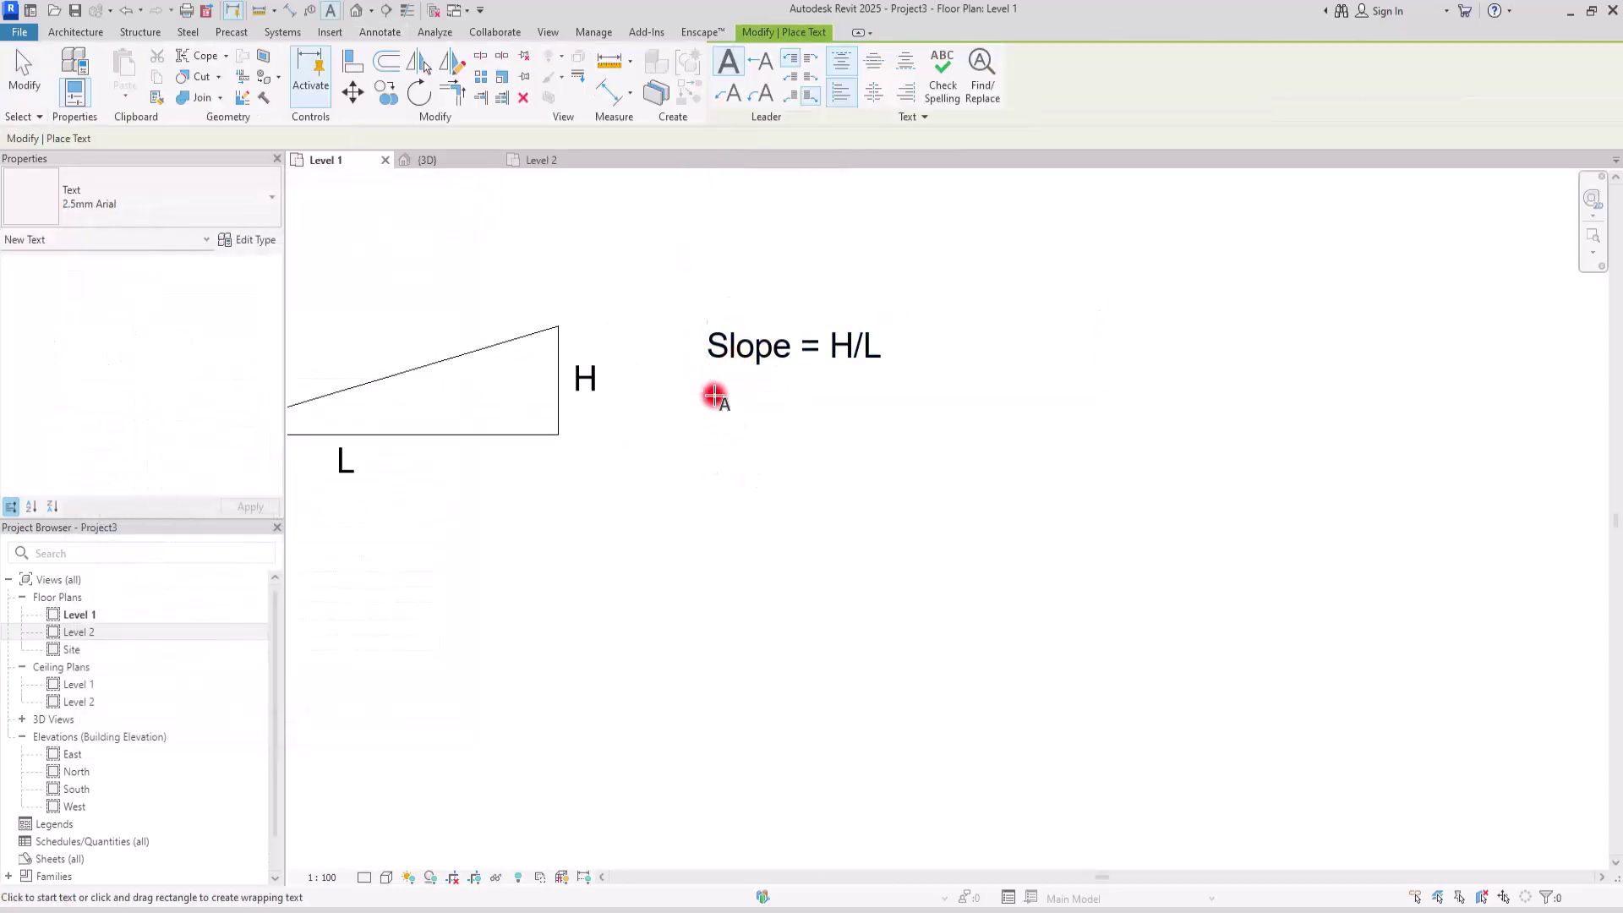
{"action": "left_click", "coordinate": [1178, 610]}
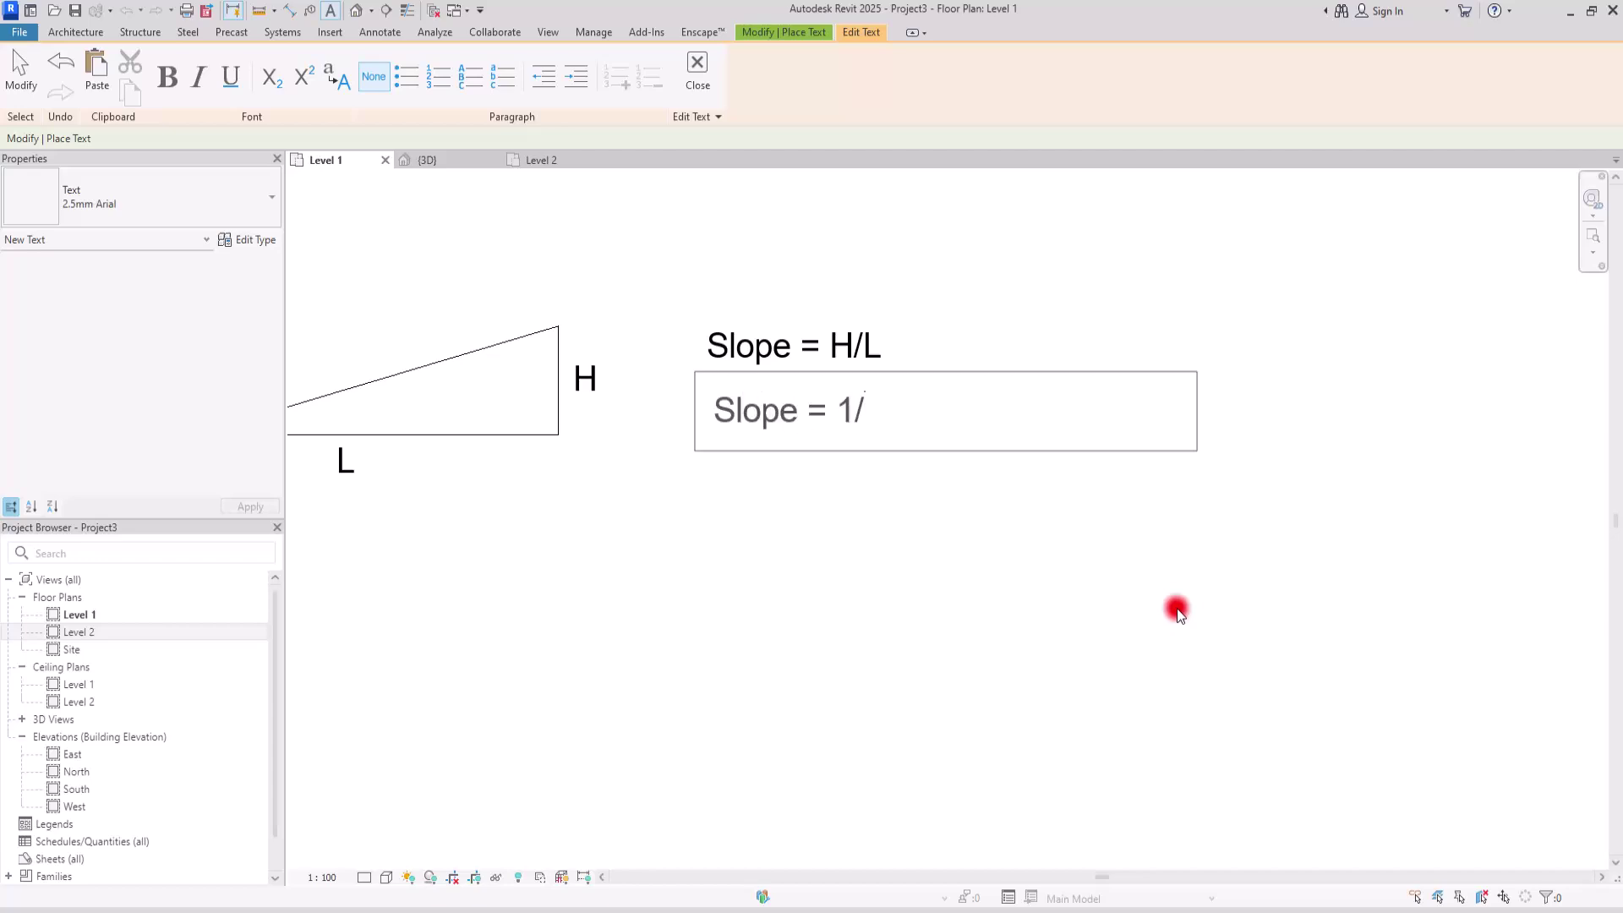
{"action": "left_click", "coordinate": [1232, 590]}
{"action": "scroll", "coordinate": [655, 540], "scroll_direction": "down", "scroll_amount": 2}
{"action": "scroll", "coordinate": [554, 344], "scroll_direction": "up", "scroll_amount": 4}
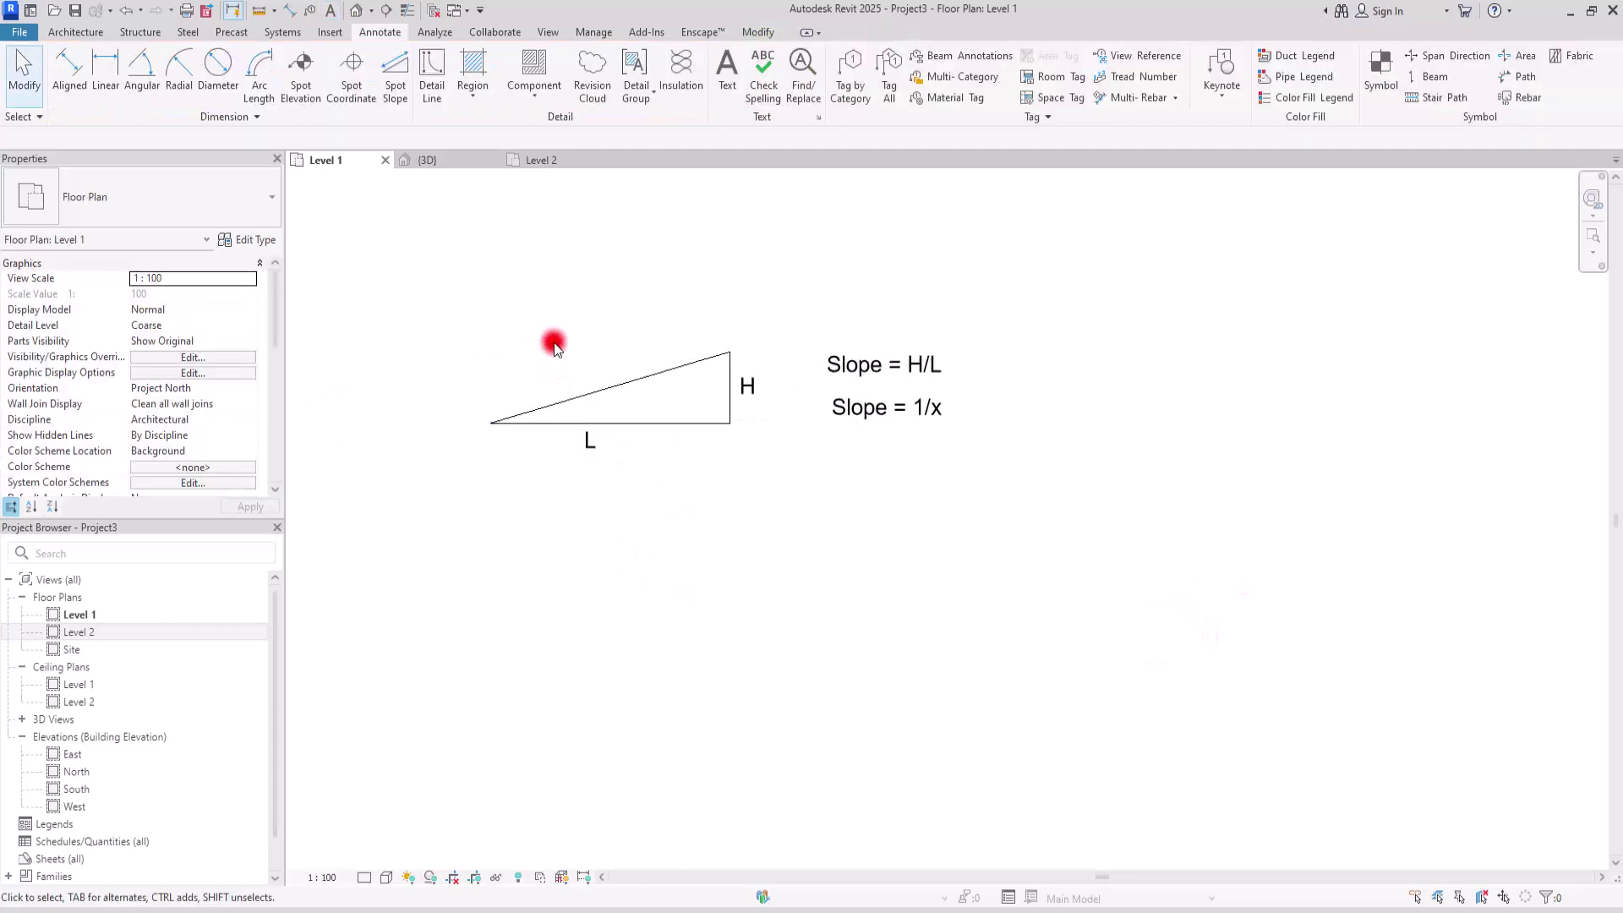
{"action": "scroll", "coordinate": [825, 346], "scroll_direction": "up", "scroll_amount": 1}
{"action": "mouse_move", "coordinate": [938, 566]}
{"action": "middle_mouse_down"}
{"action": "mouse_move", "coordinate": [964, 530]}
{"action": "mouse_move", "coordinate": [997, 519]}
{"action": "middle_mouse_up"}
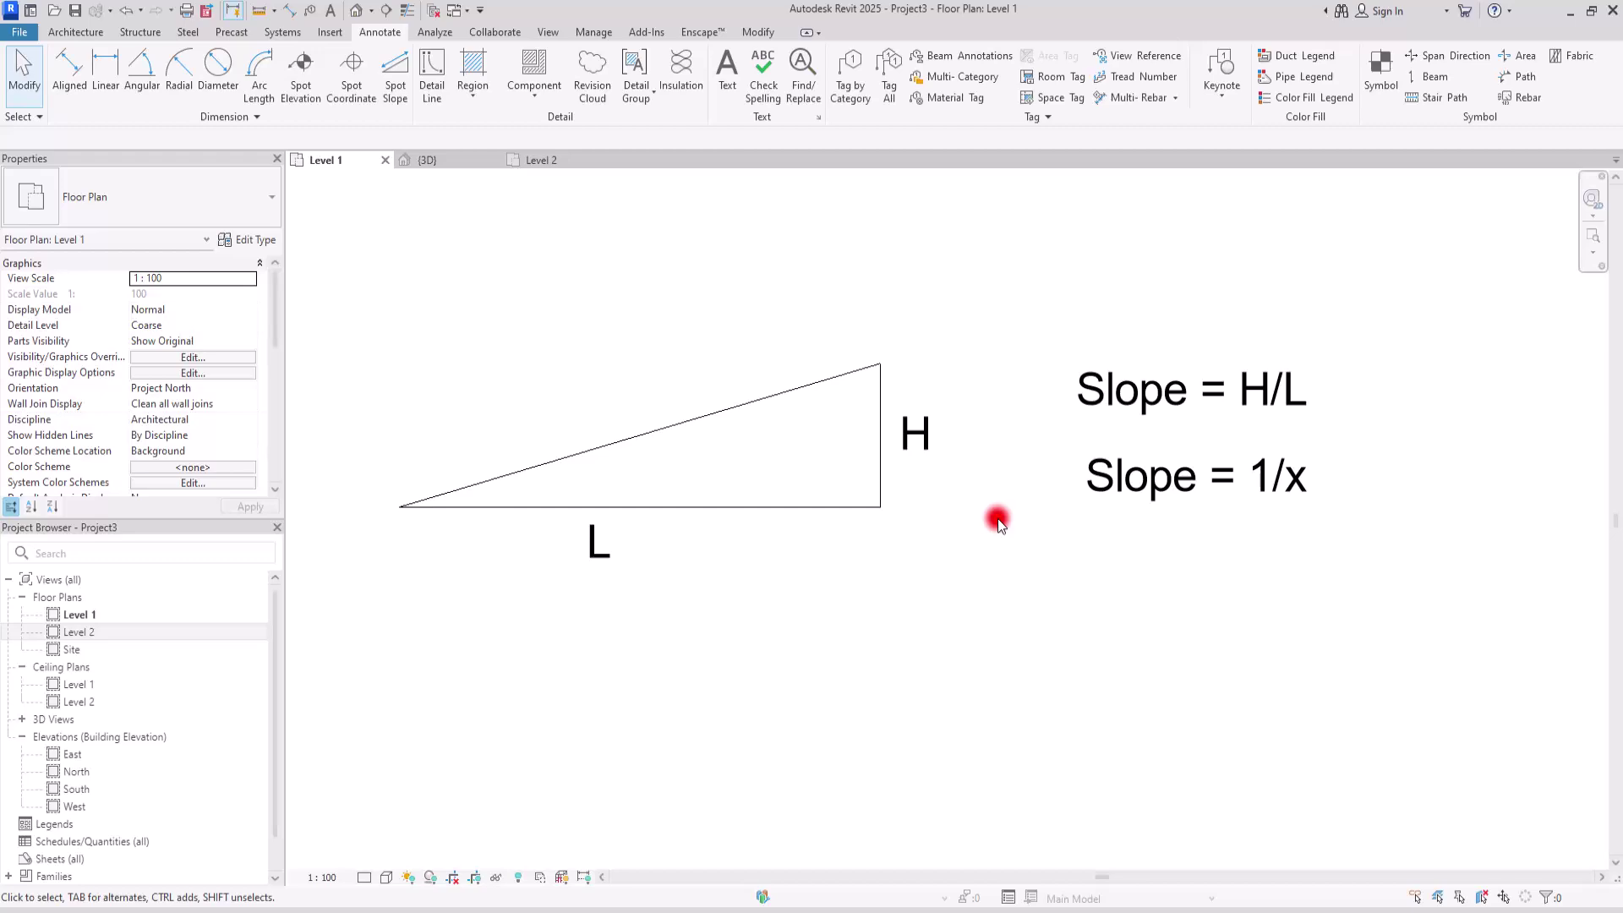
Switch to the Board image in Paint and review the slope formulas and the 14% example for L and x
{"action": "mouse_move", "coordinate": [964, 896]}
{"action": "left_click", "coordinate": [976, 849]}
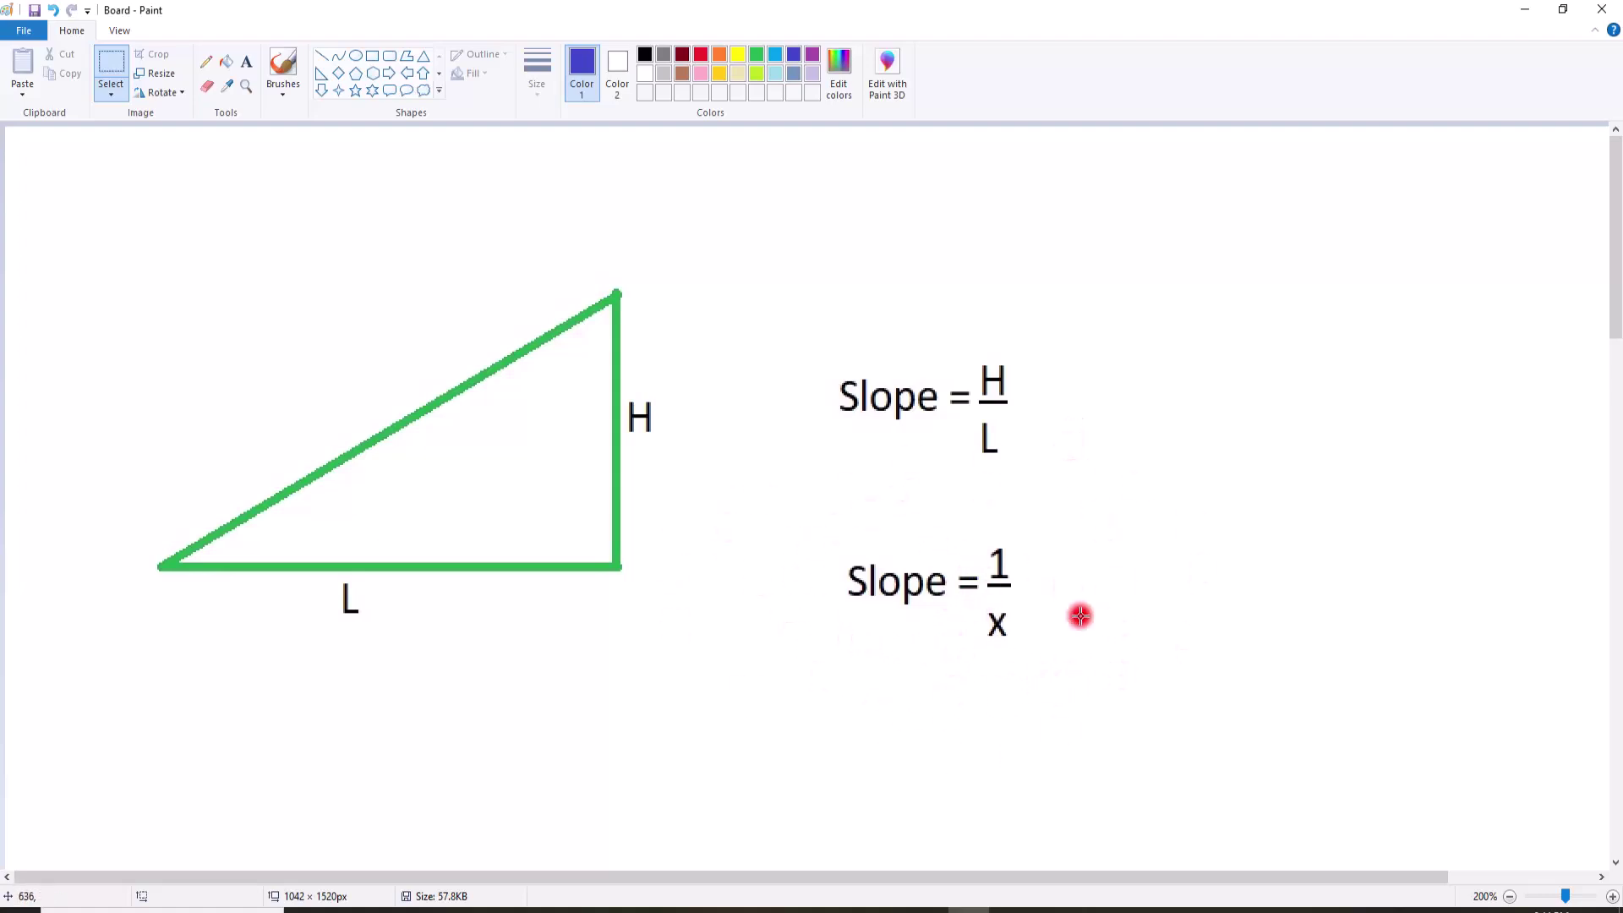
{"action": "scroll", "coordinate": [1616, 321], "scroll_direction": "down", "scroll_amount": 3}
{"action": "left_click_drag", "start_coordinate": [1616, 322], "coordinate": [1615, 434]}
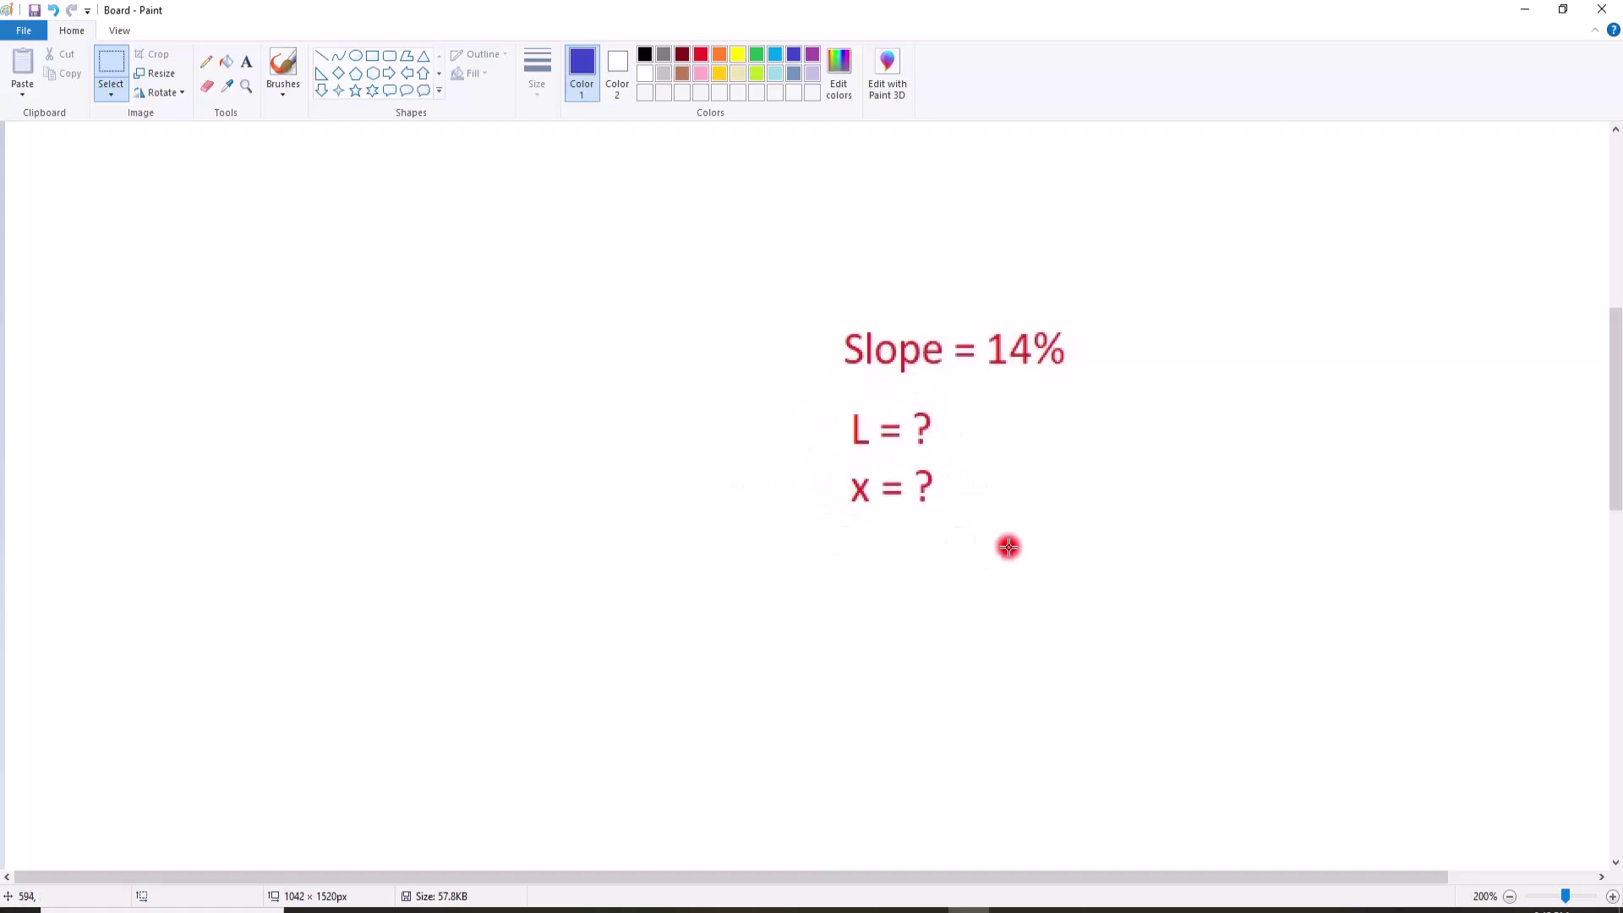
{"action": "left_click_drag", "start_coordinate": [1616, 423], "coordinate": [1616, 568]}
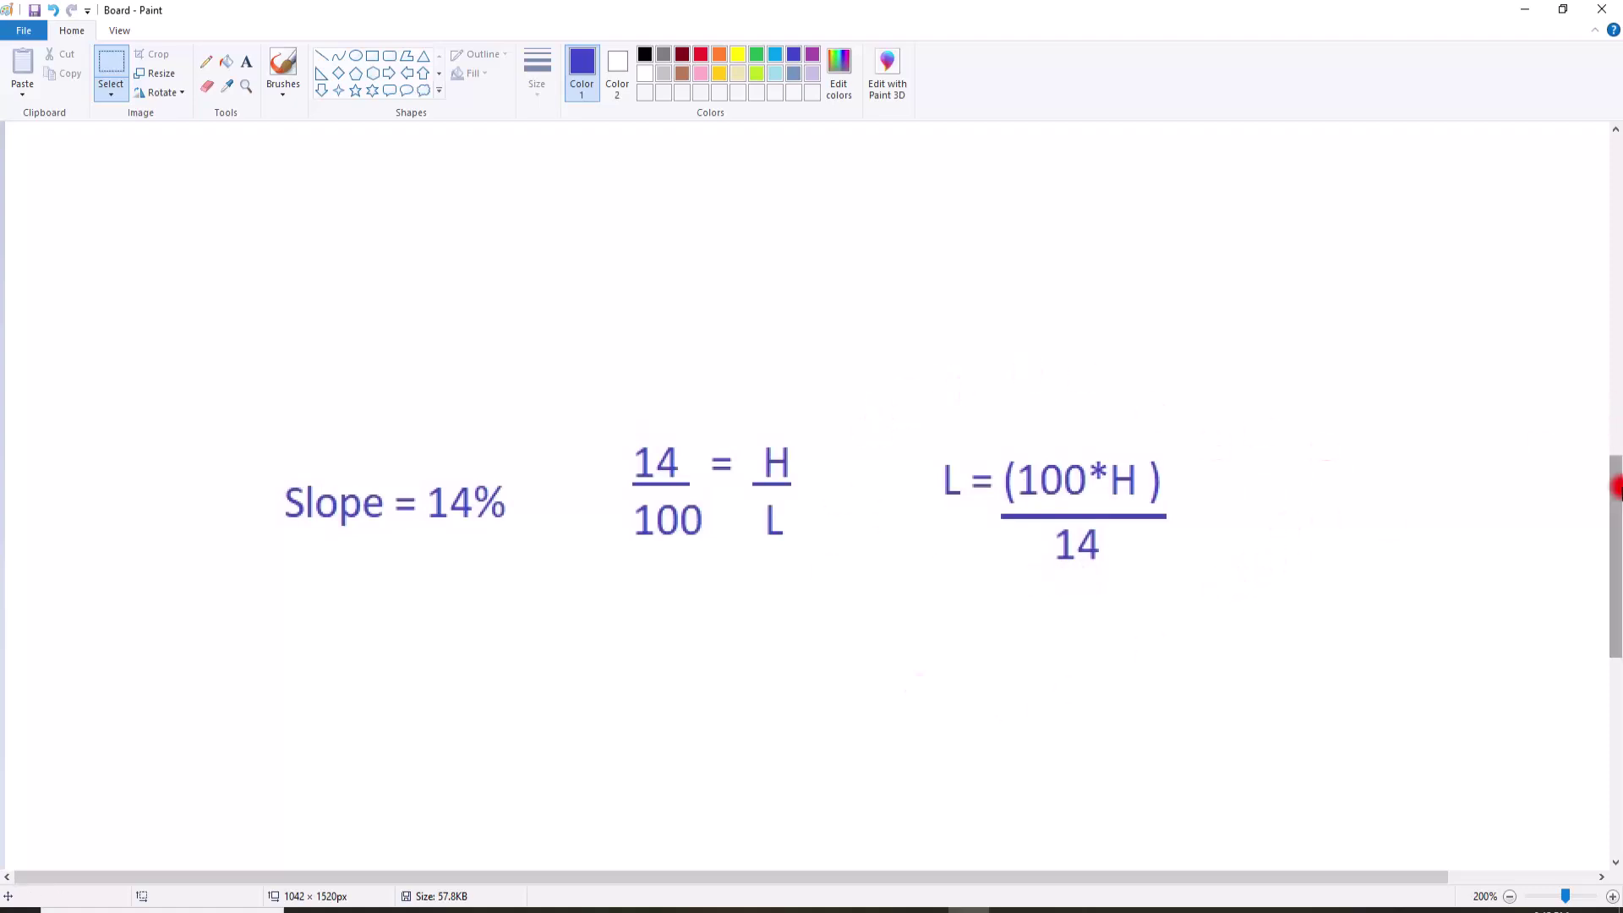
{"action": "left_click_drag", "start_coordinate": [1615, 557], "coordinate": [1616, 655]}
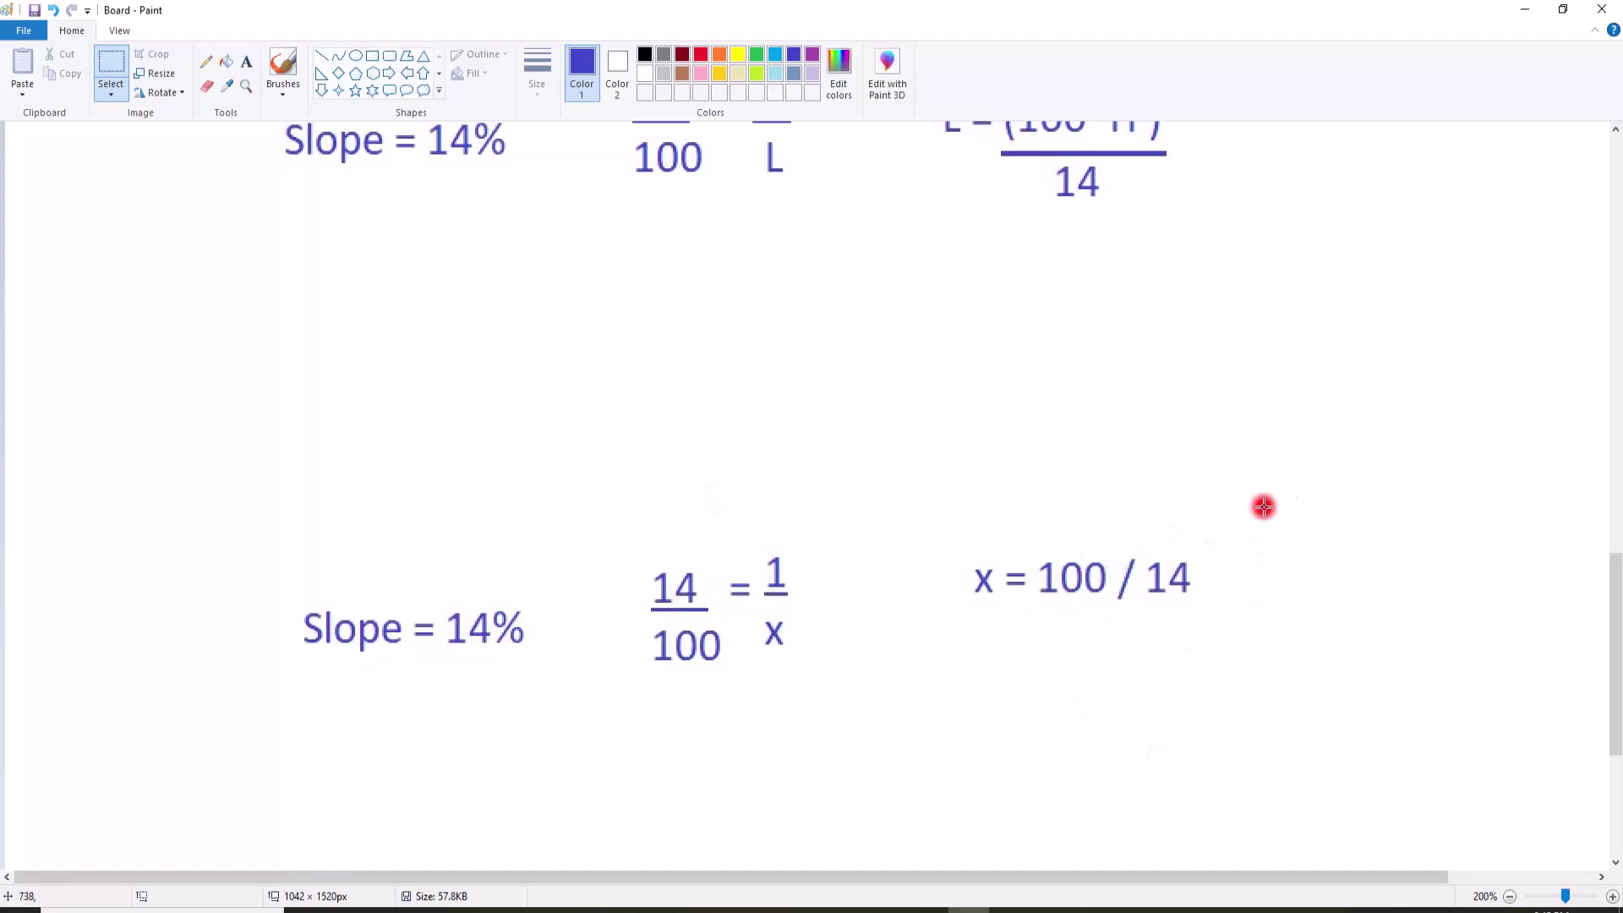
{"action": "left_click_drag", "start_coordinate": [1616, 651], "coordinate": [1616, 624]}
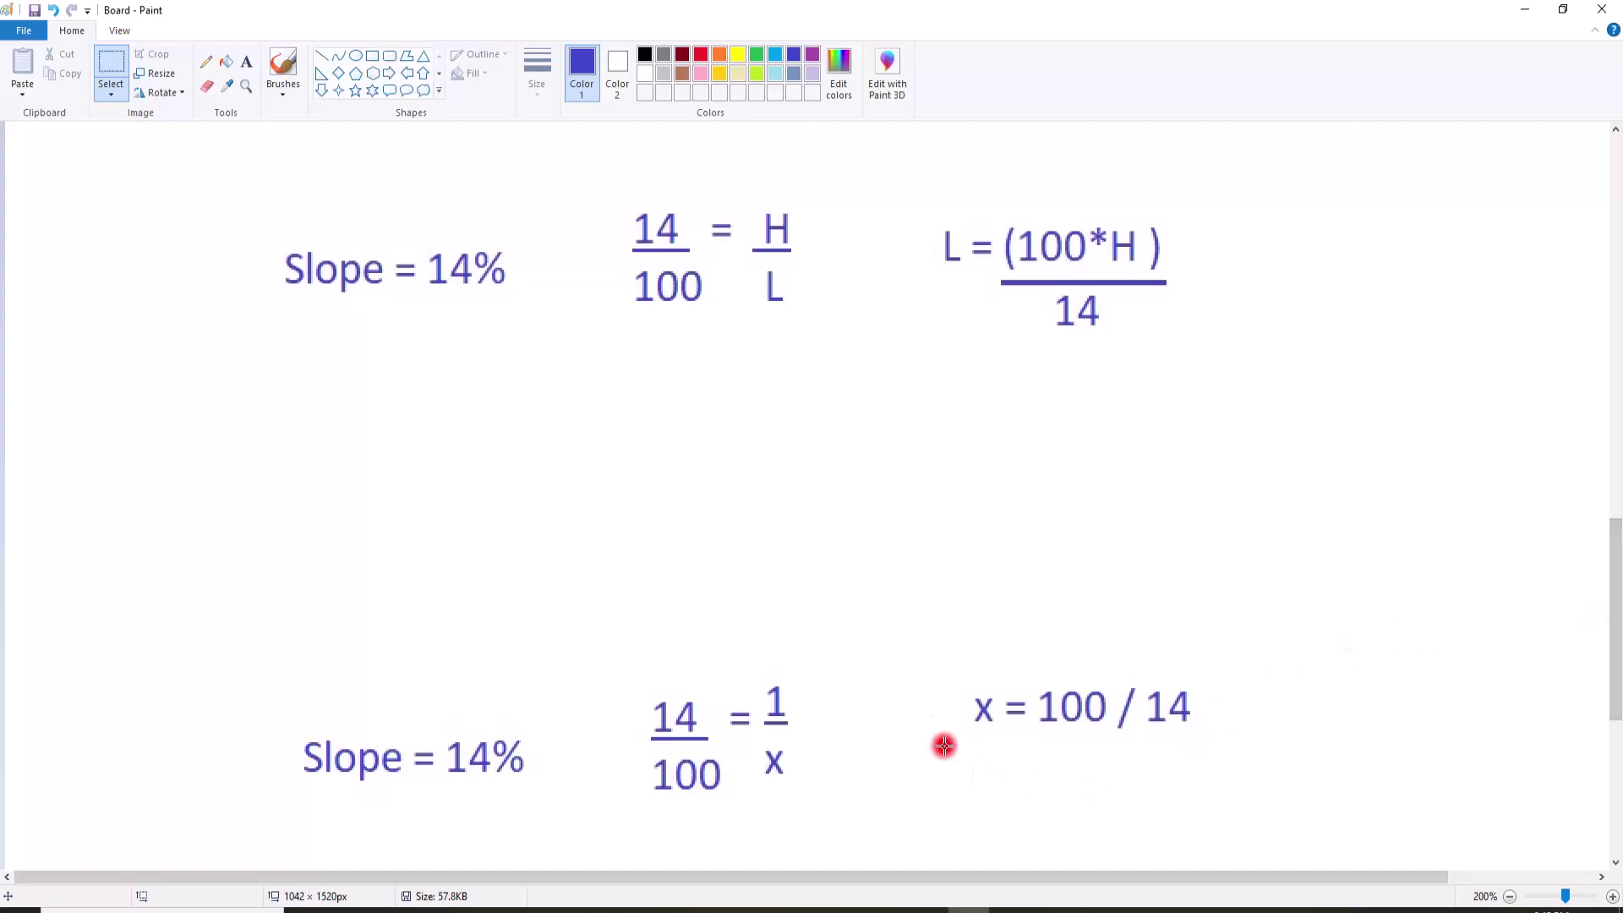
{"action": "left_click", "coordinate": [985, 768]}
{"action": "scroll", "coordinate": [985, 768], "scroll_direction": "up", "scroll_amount": 10}
{"action": "left_click_drag", "start_coordinate": [1616, 457], "coordinate": [1616, 685]}
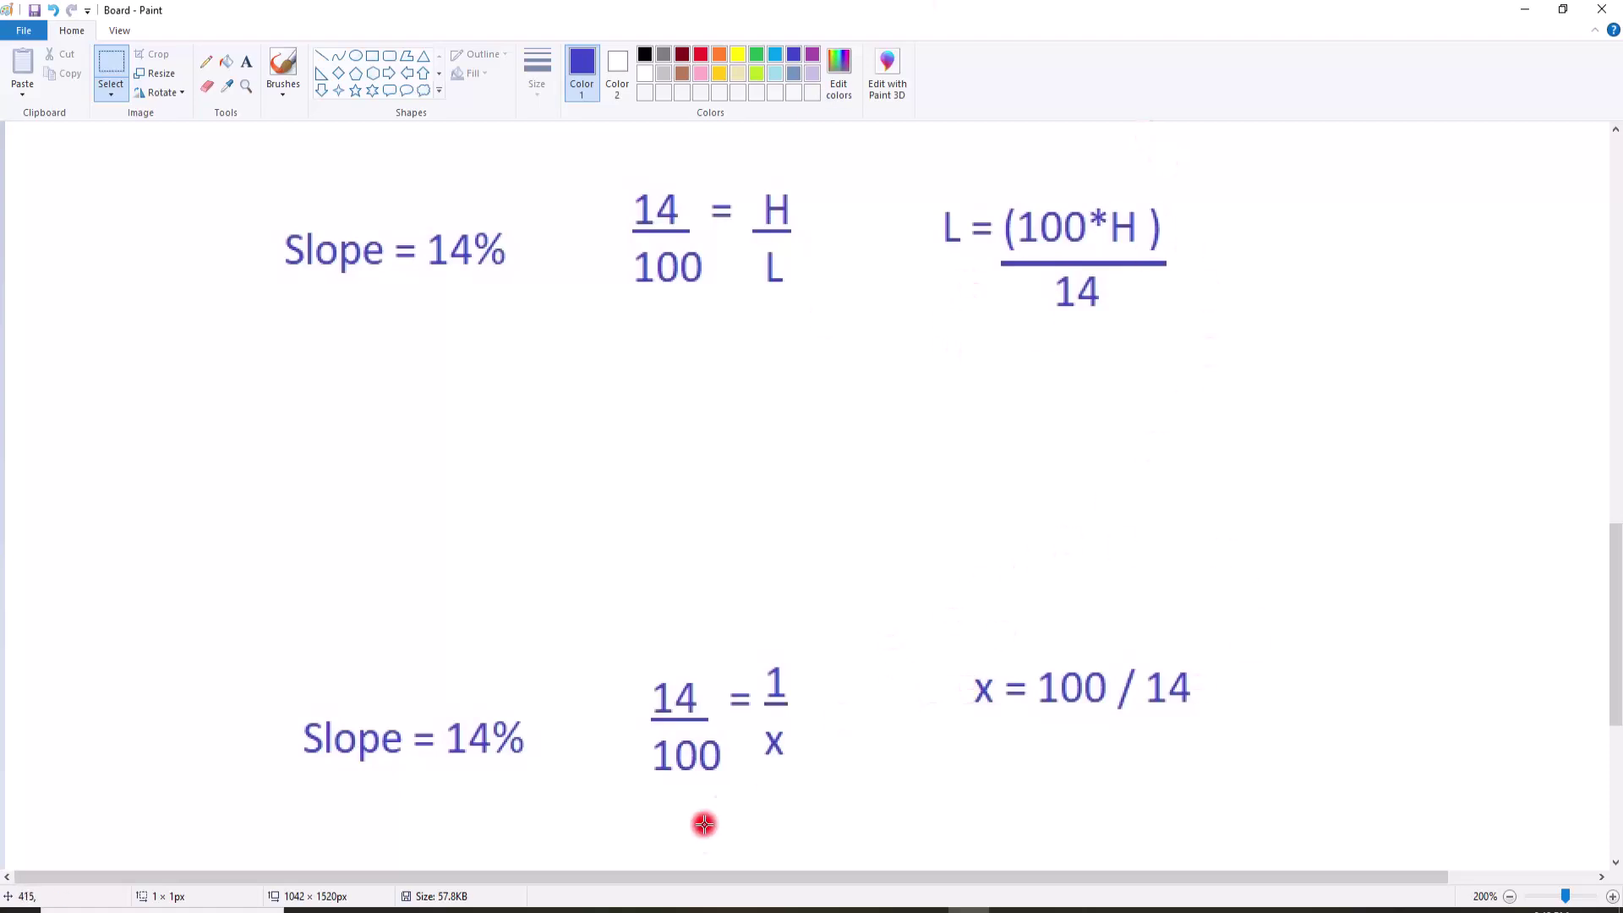
Switch back to Revit and check the heights of Level 1 and Level 2 in the South elevation
{"action": "left_click", "coordinate": [917, 858]}
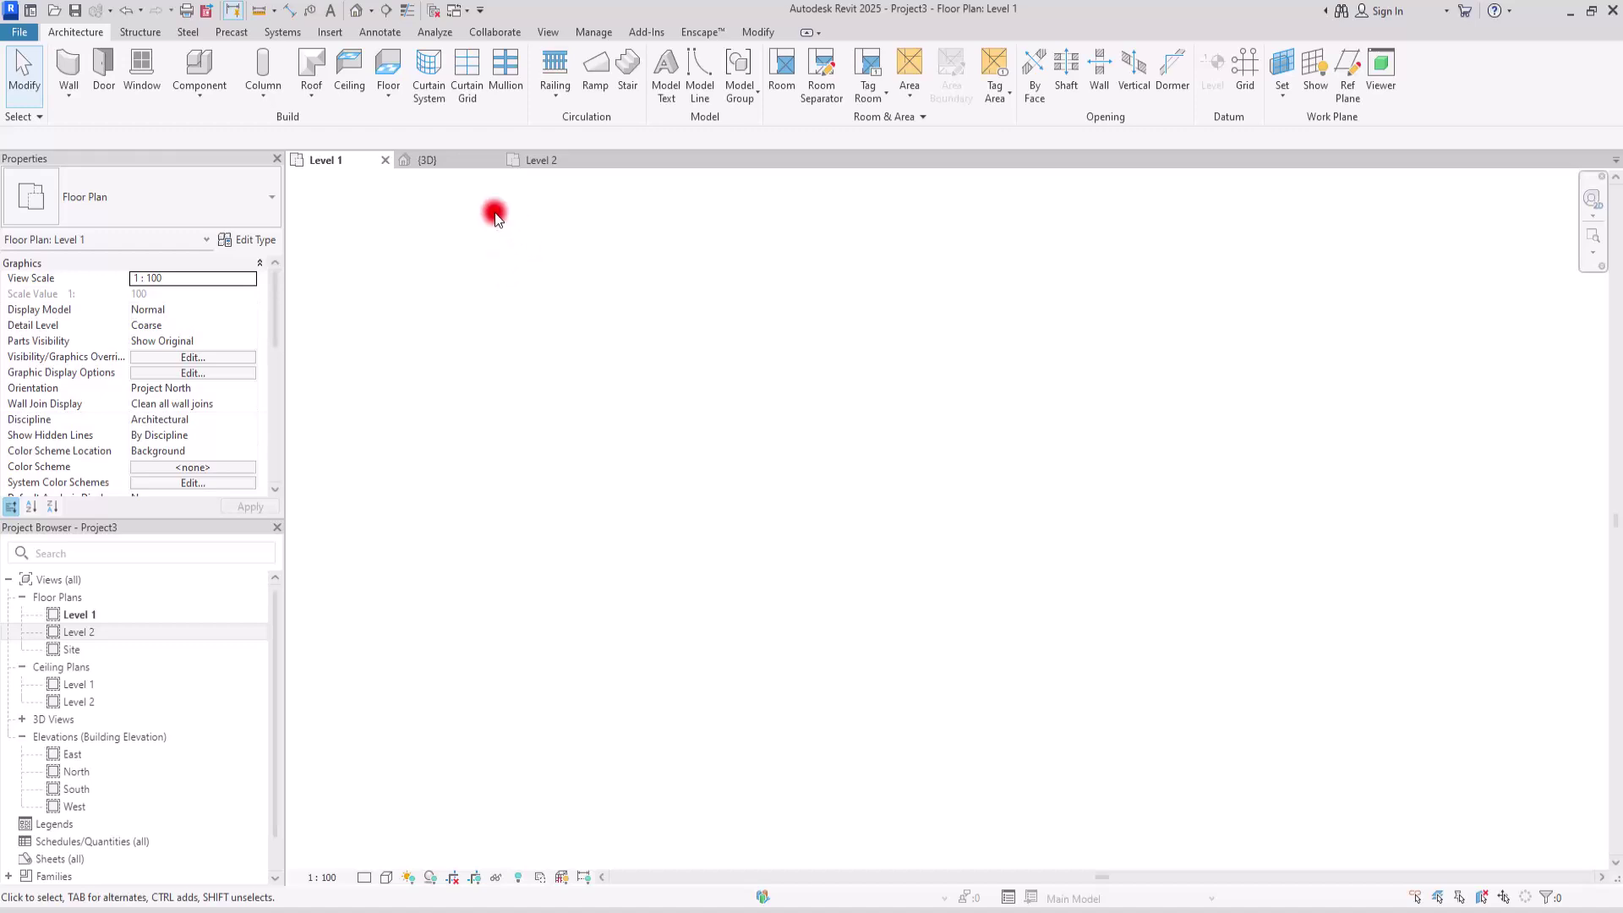
{"action": "left_click", "coordinate": [83, 789]}
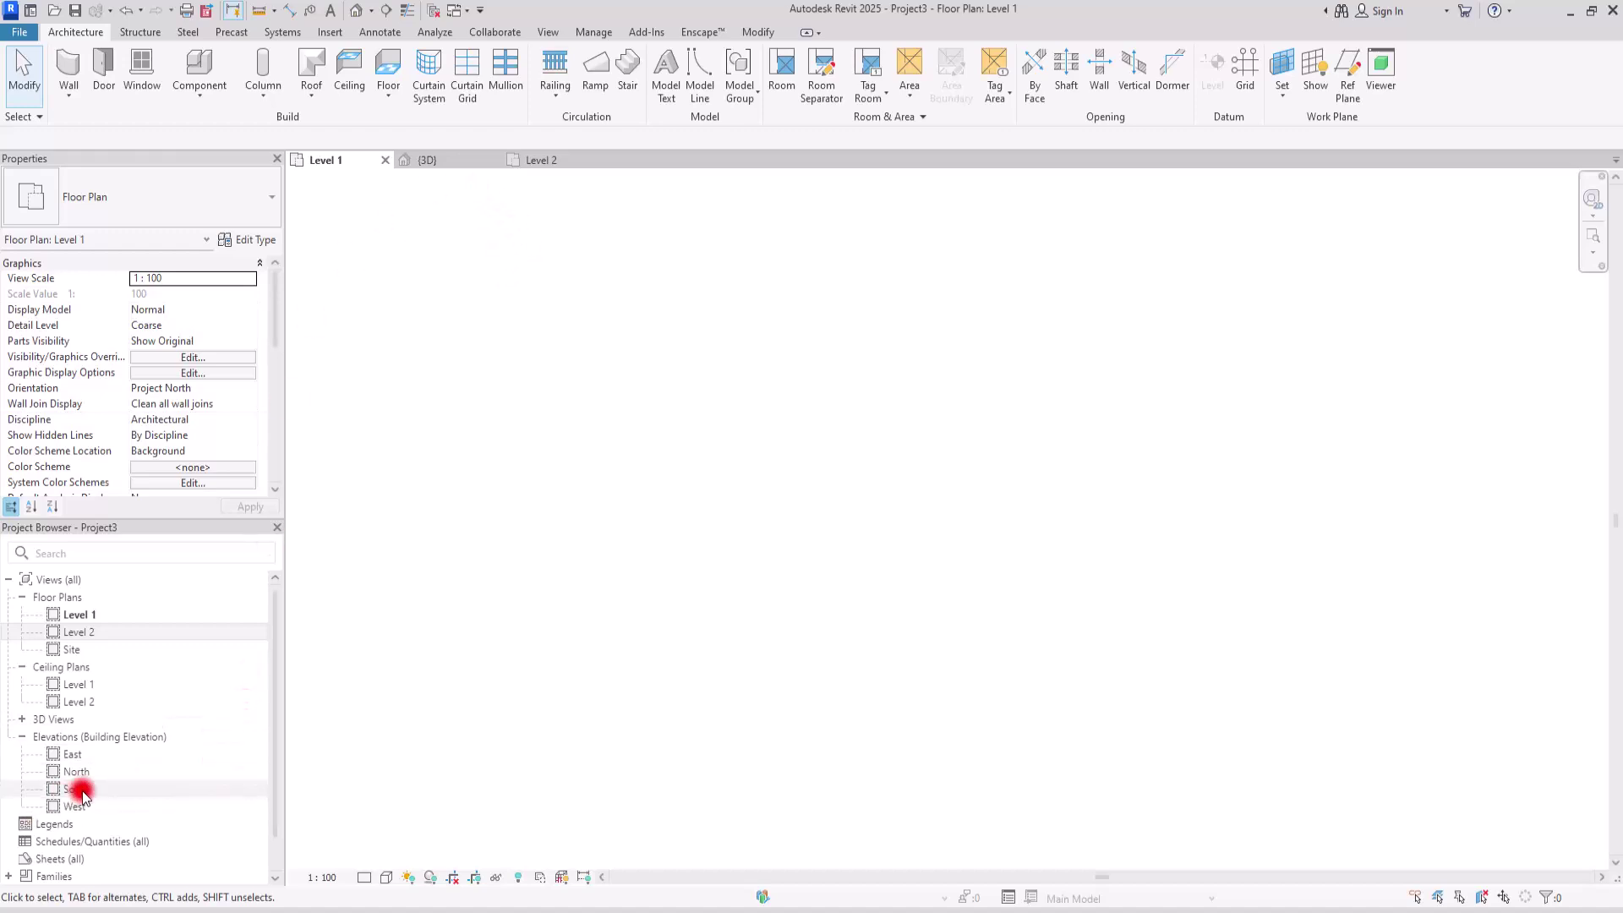
{"action": "double_click", "coordinate": [83, 789]}
{"action": "scroll", "coordinate": [1324, 424], "scroll_direction": "up", "scroll_amount": 5}
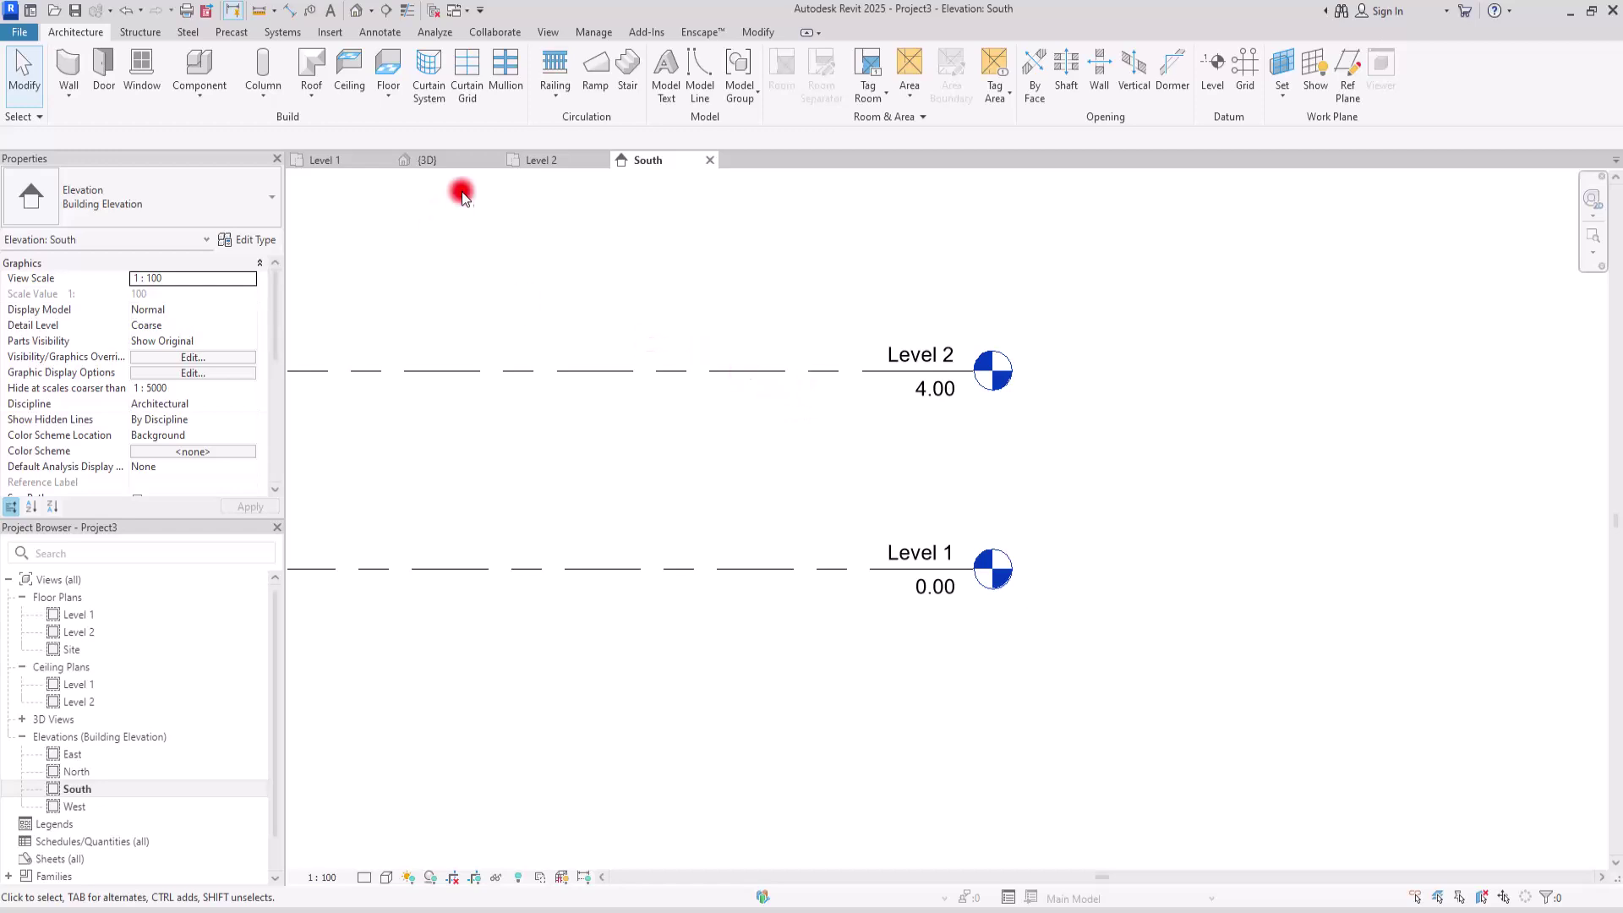
Start a new ramp in the Level 1 plan and duplicate its Ramp 1 type as "14 %"
{"action": "left_click", "coordinate": [326, 159]}
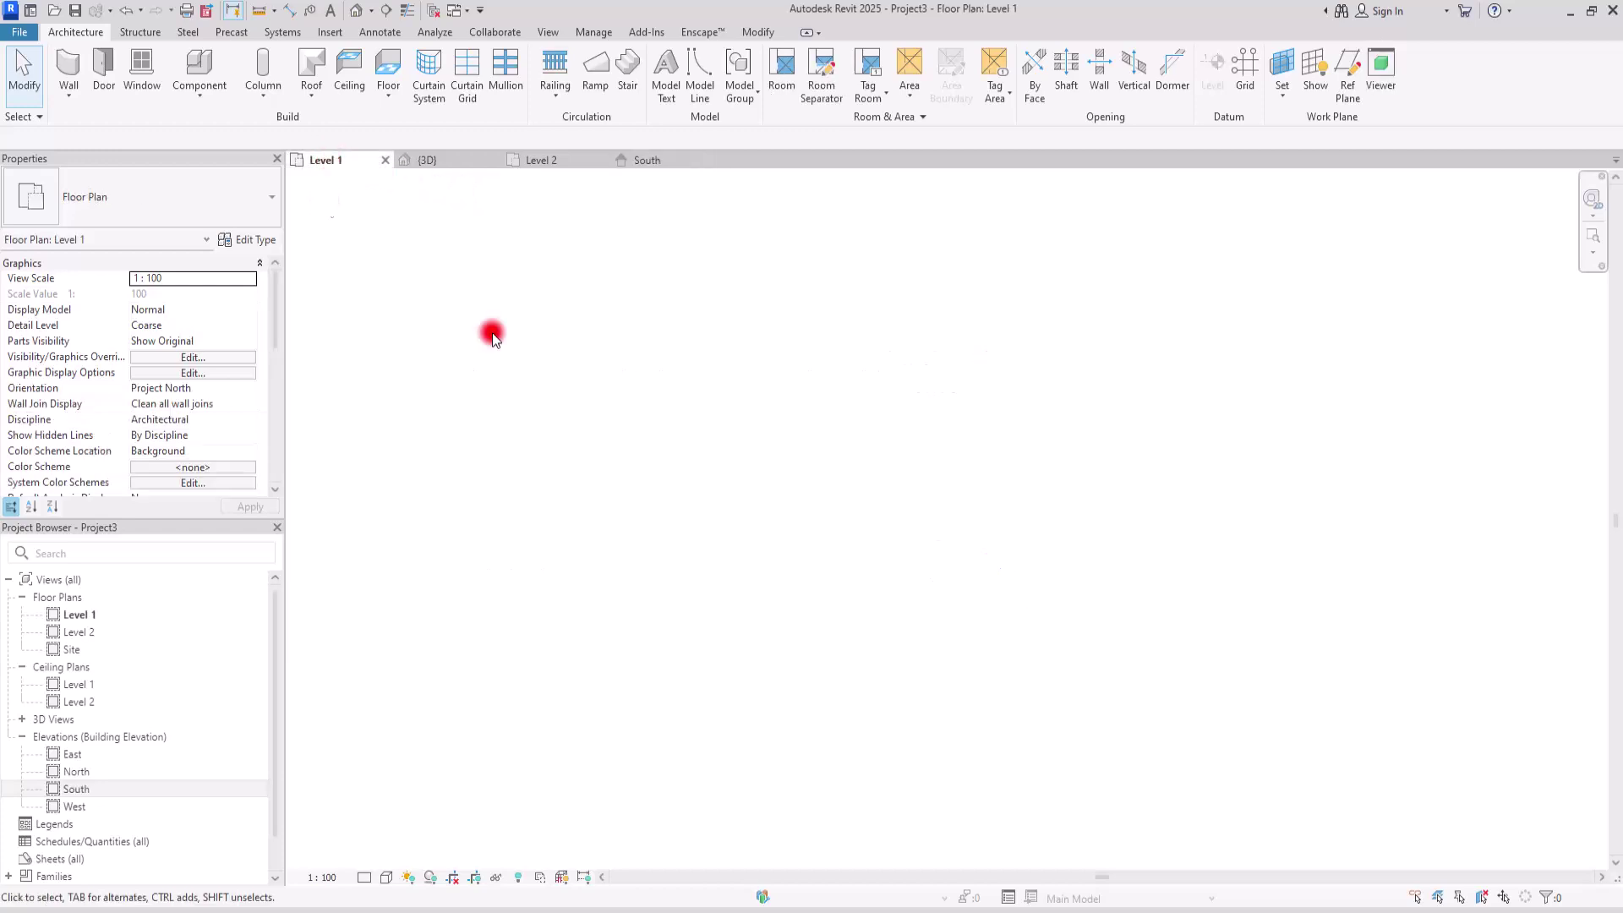
{"action": "left_click", "coordinate": [596, 64]}
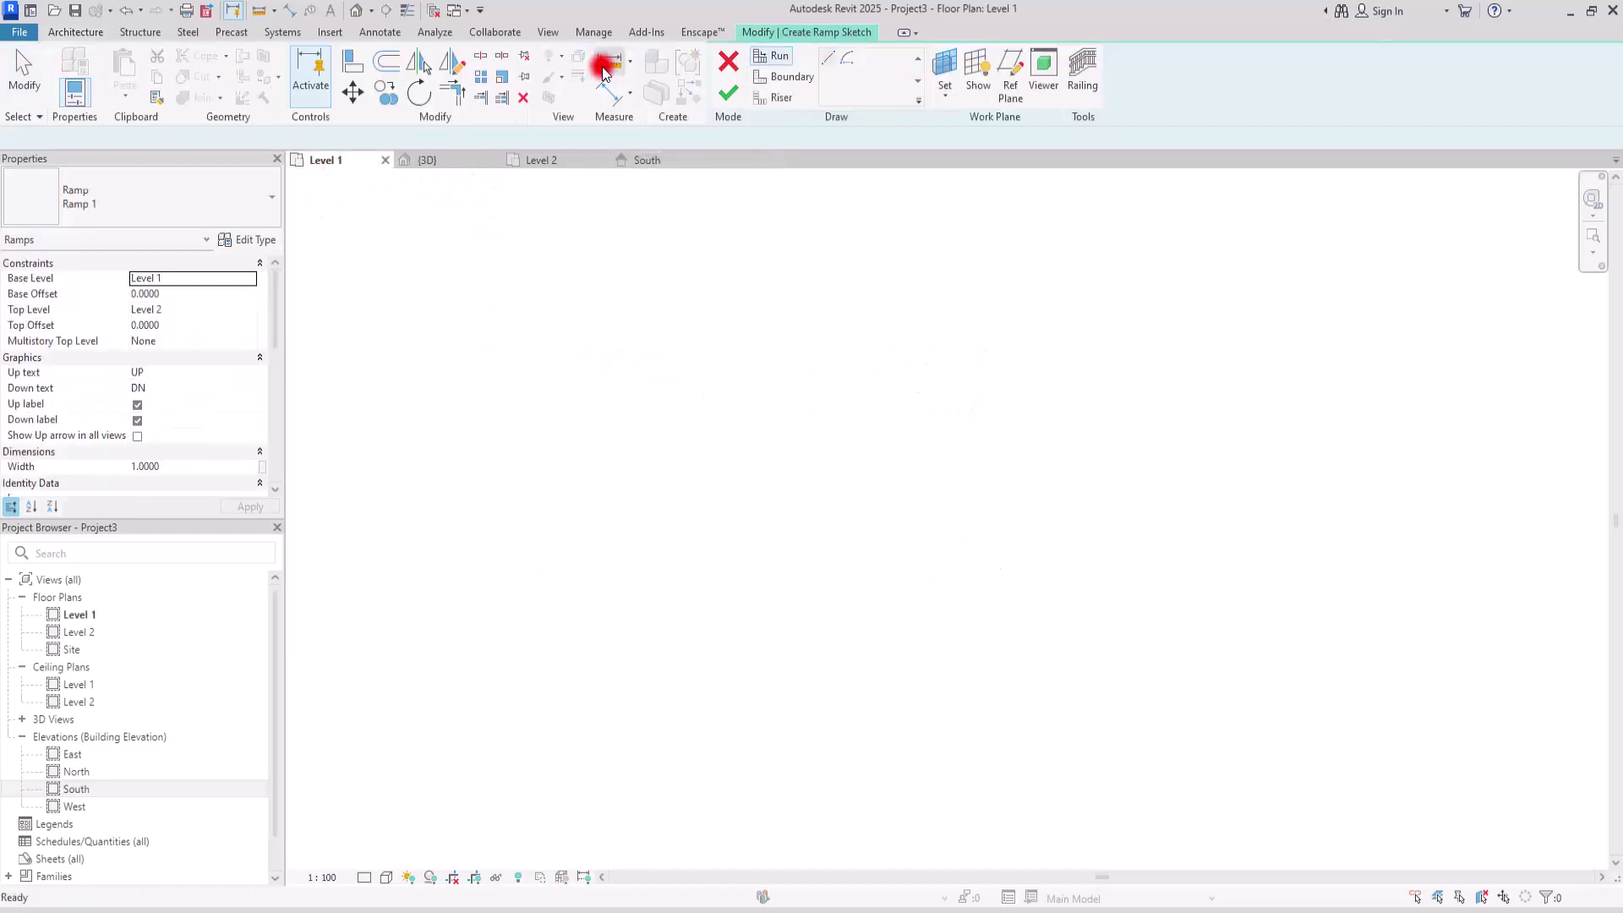
{"action": "left_click", "coordinate": [242, 241]}
{"action": "left_click", "coordinate": [434, 250]}
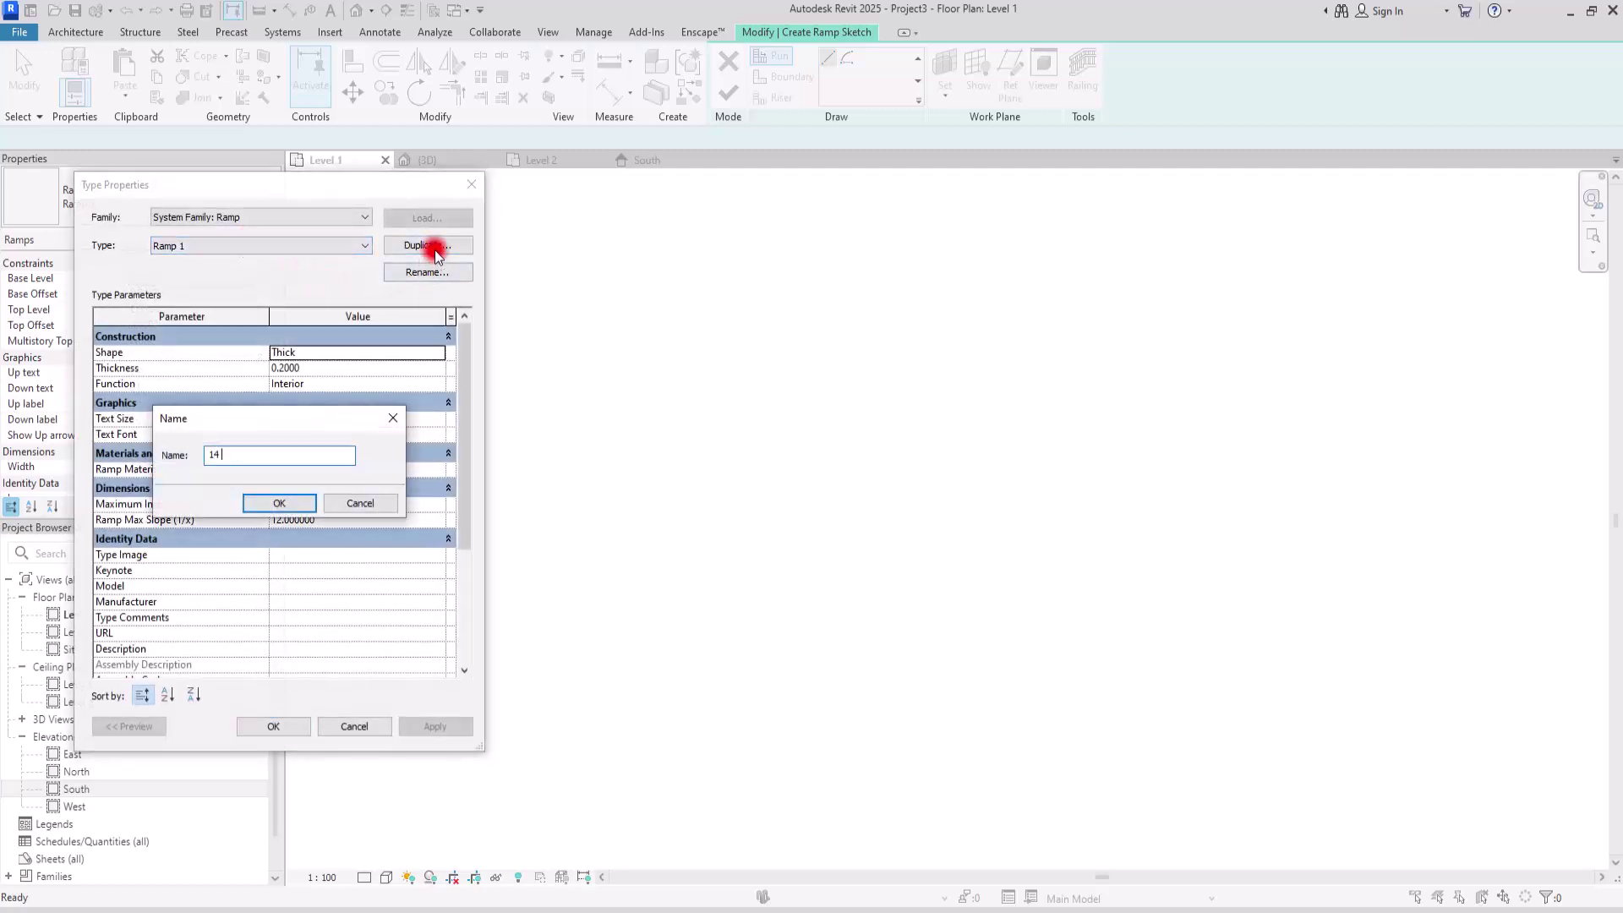
{"action": "left_click", "coordinate": [286, 499]}
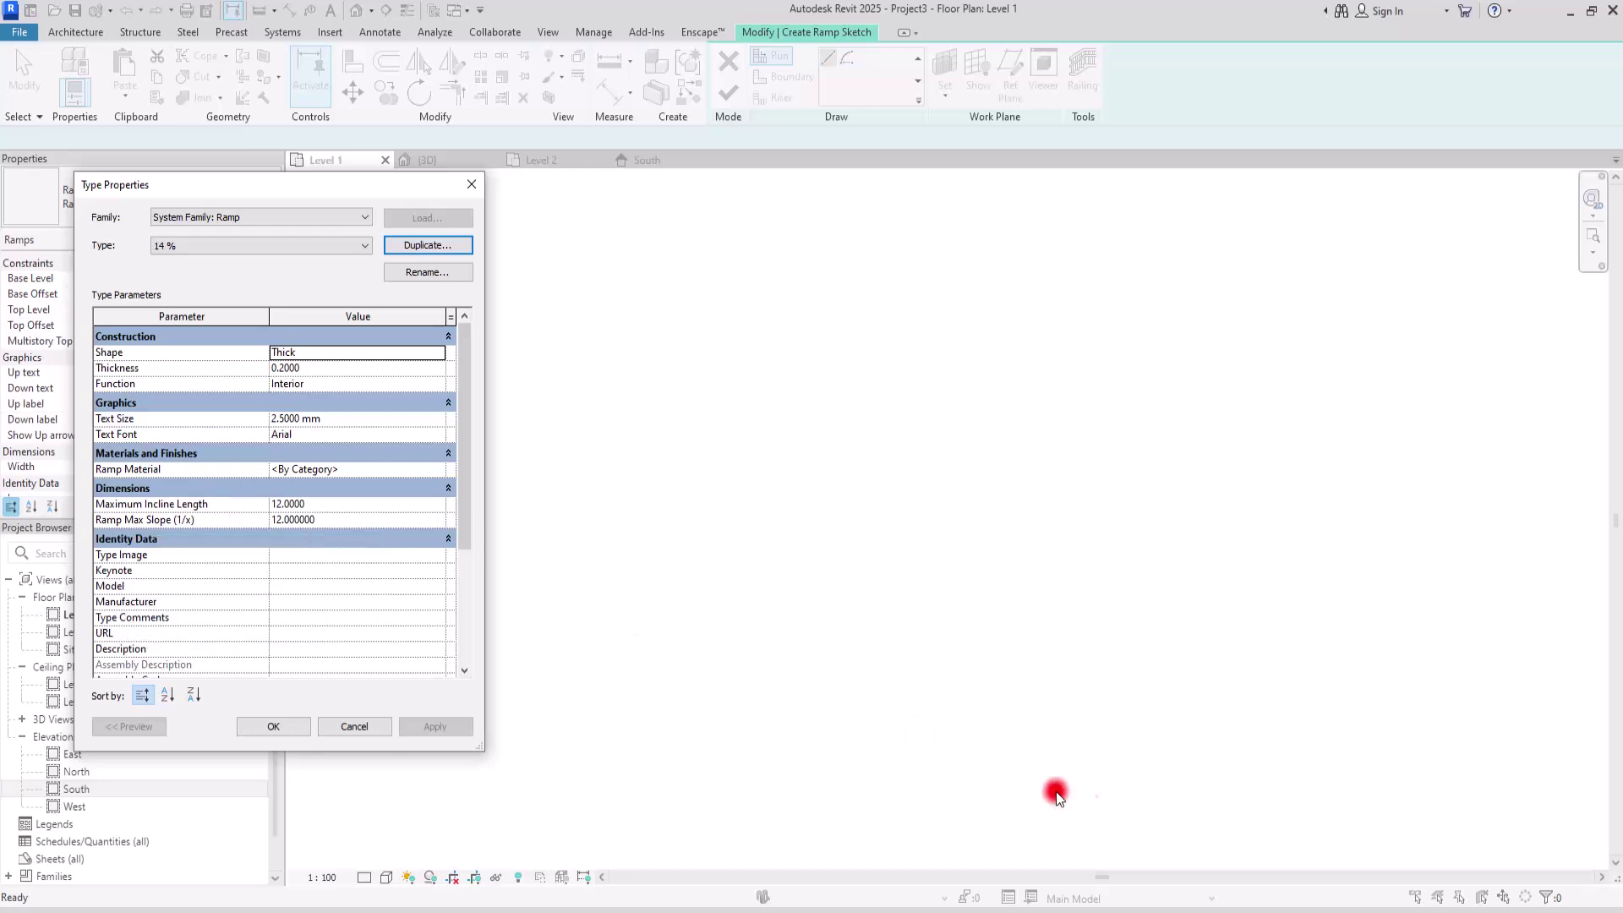
Consult the length formula in Paint and set the 14 % type's Maximum Incline Length to 28.5714, calculated as (100*H)/14
{"action": "left_click", "coordinate": [1009, 895]}
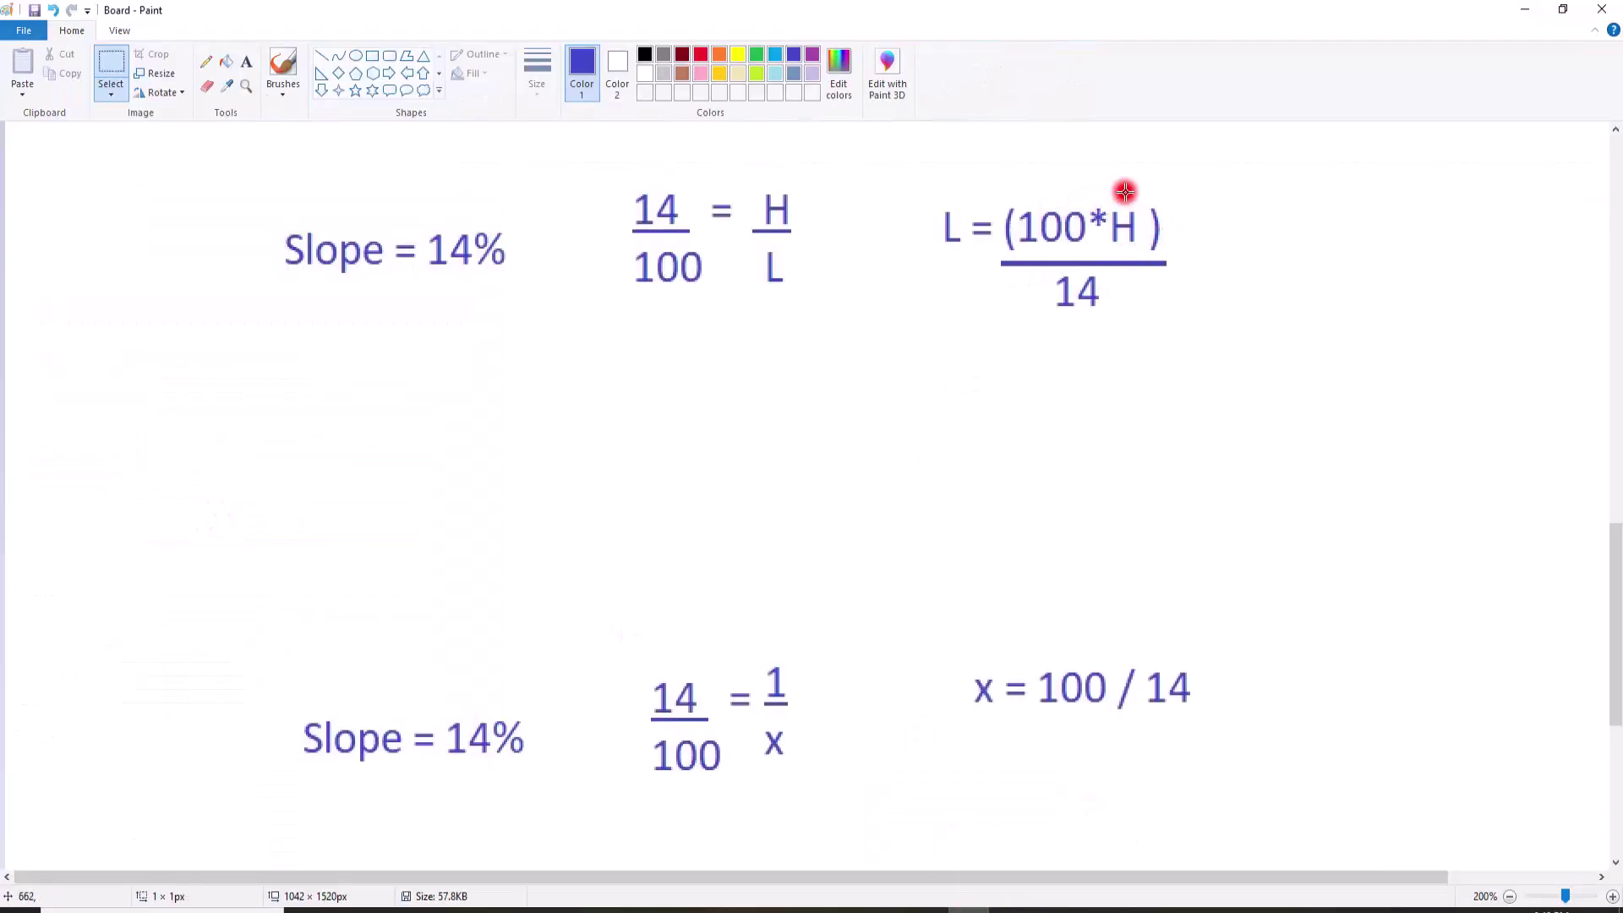
{"action": "left_click", "coordinate": [1524, 10]}
{"action": "left_click", "coordinate": [341, 504]}
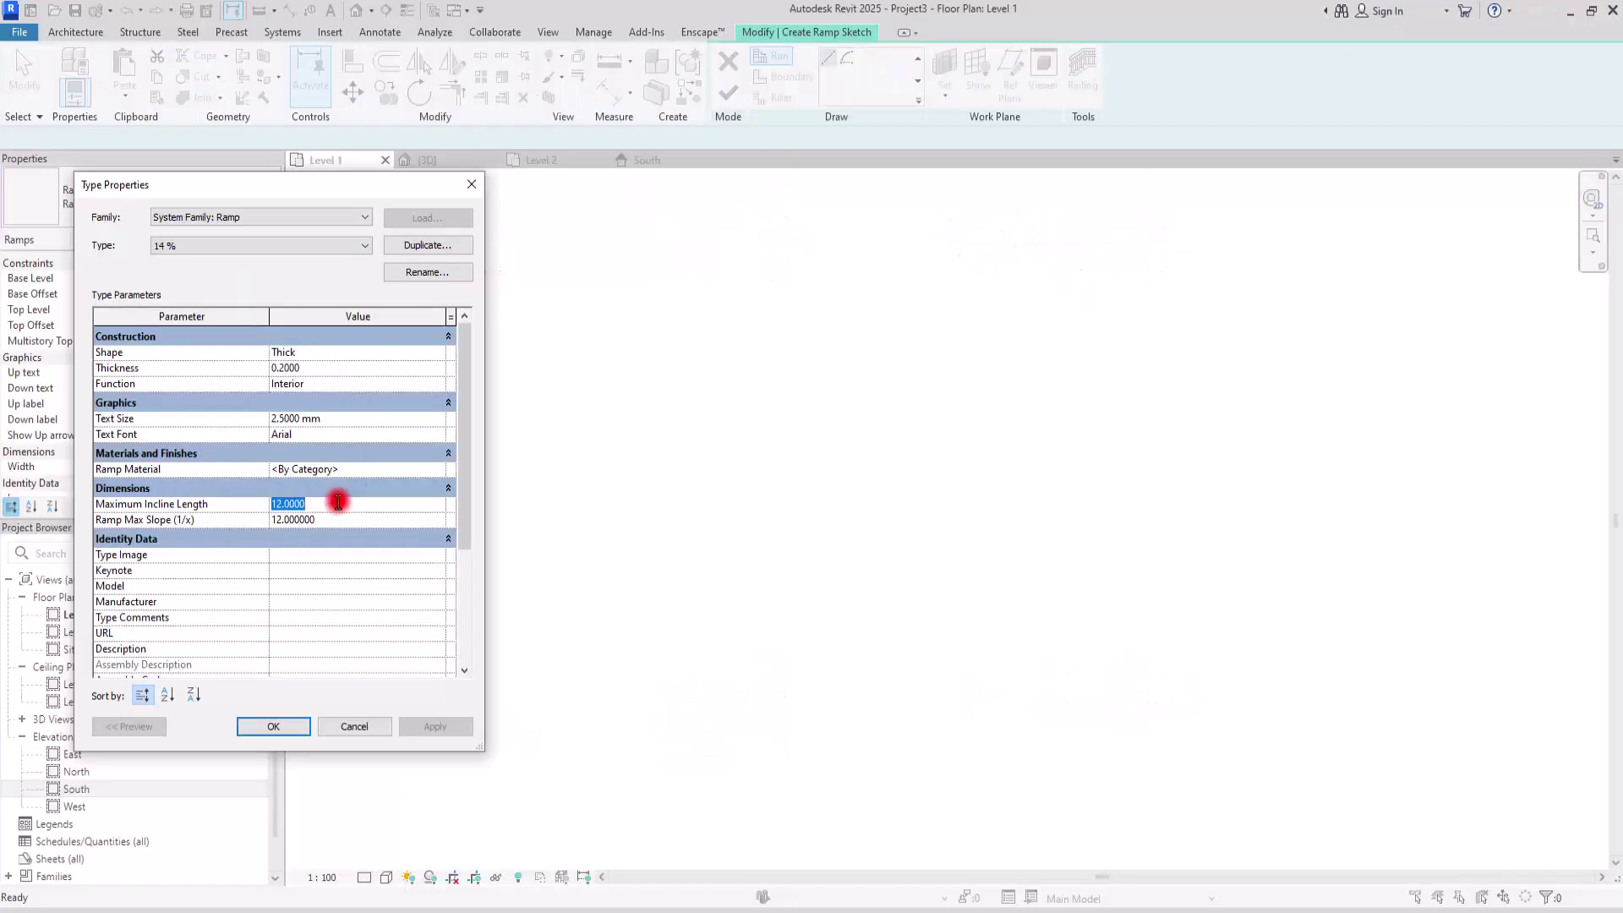
{"action": "type", "text": "="}
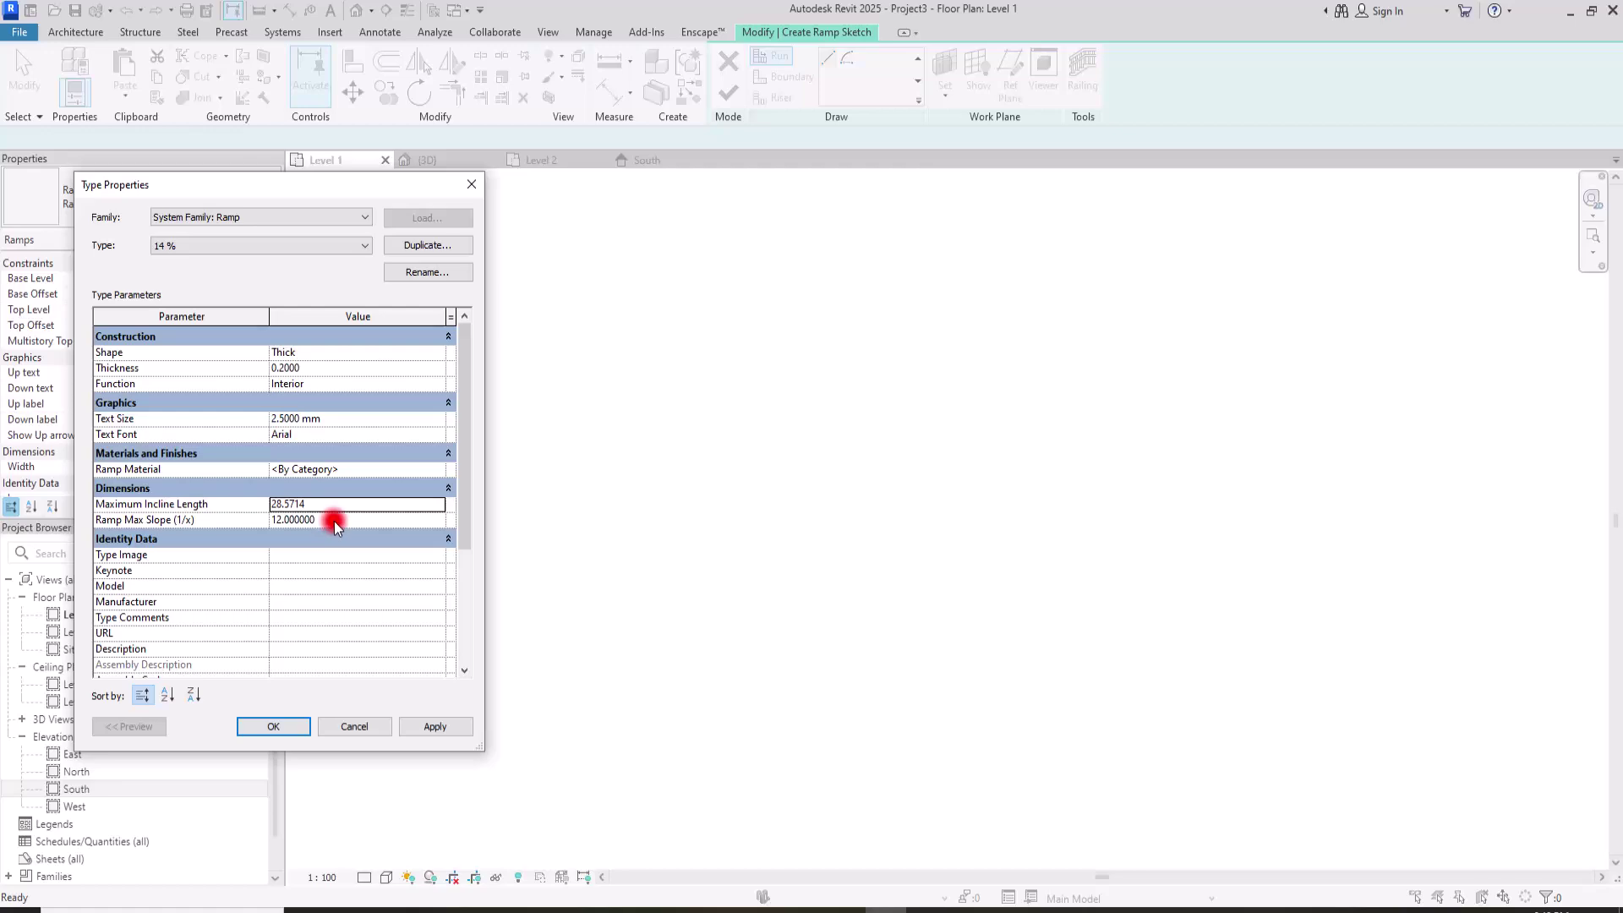
Check the x formula in Paint, set the type's Ramp Max Slope (1/x) to 7.142857 (100/14), and accept the type properties
{"action": "left_click", "coordinate": [967, 909]}
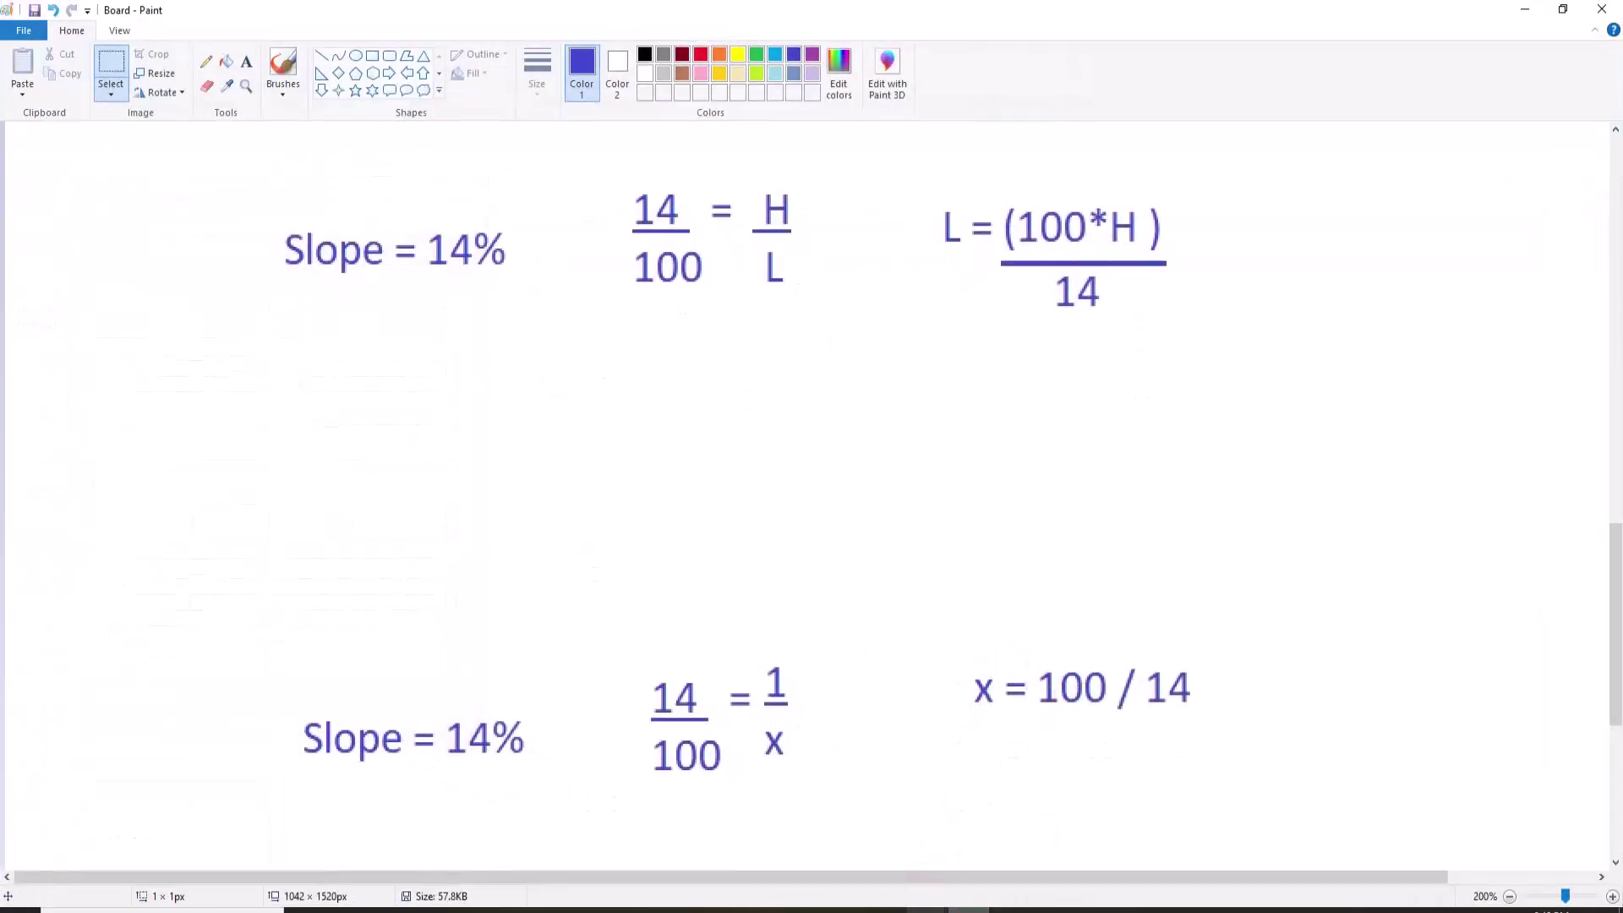
{"action": "left_click", "coordinate": [887, 910]}
{"action": "left_click", "coordinate": [356, 517]}
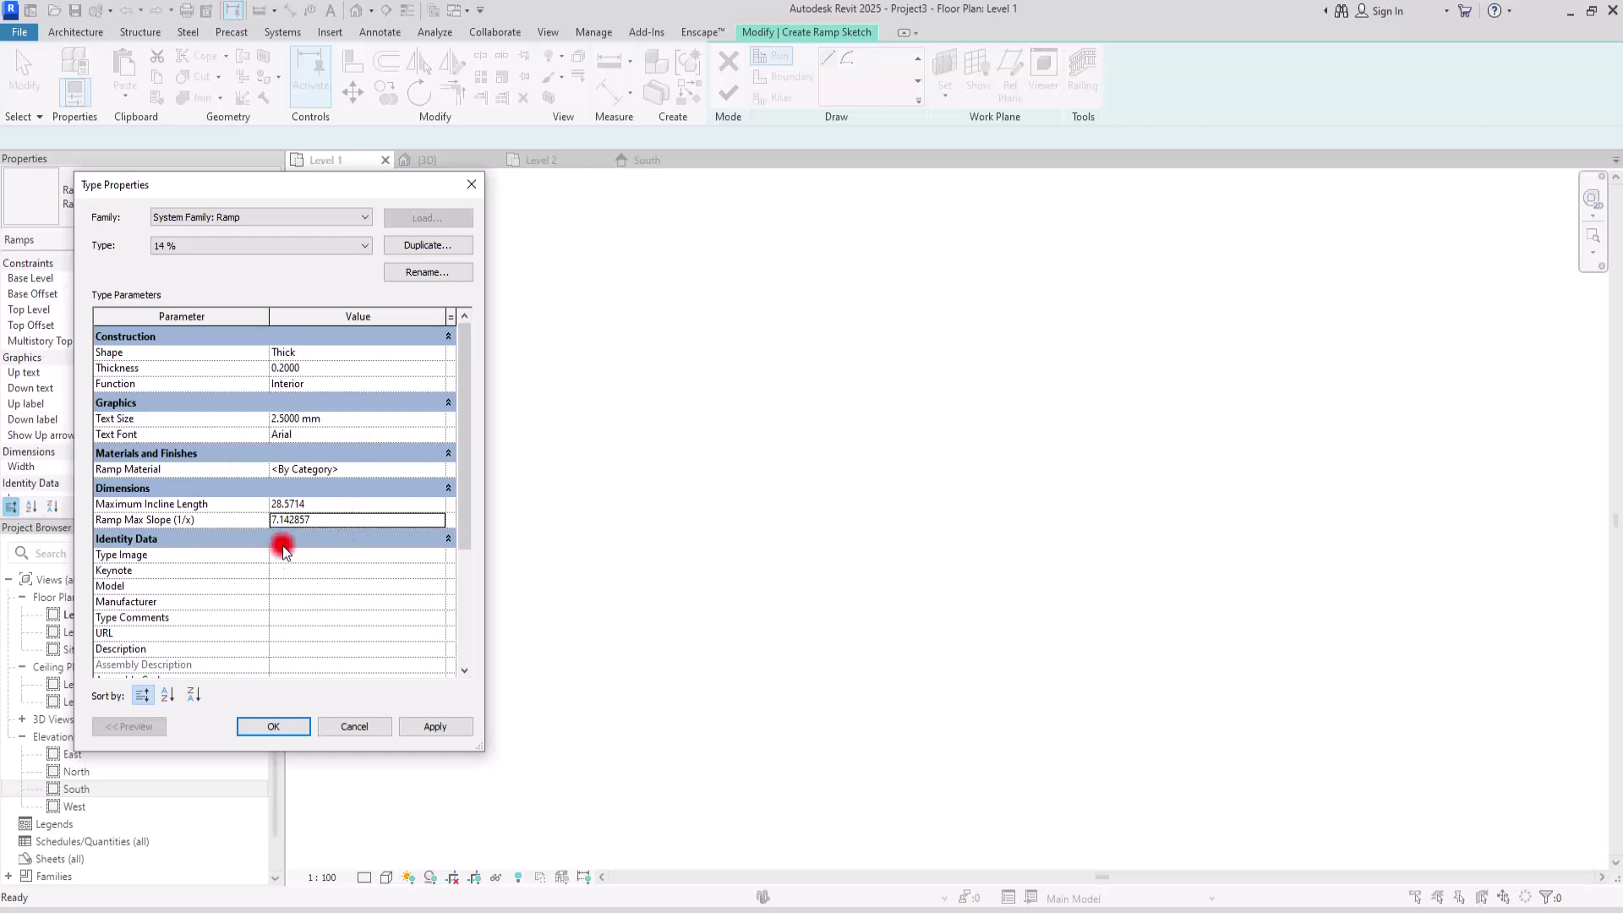
{"action": "left_click", "coordinate": [264, 725]}
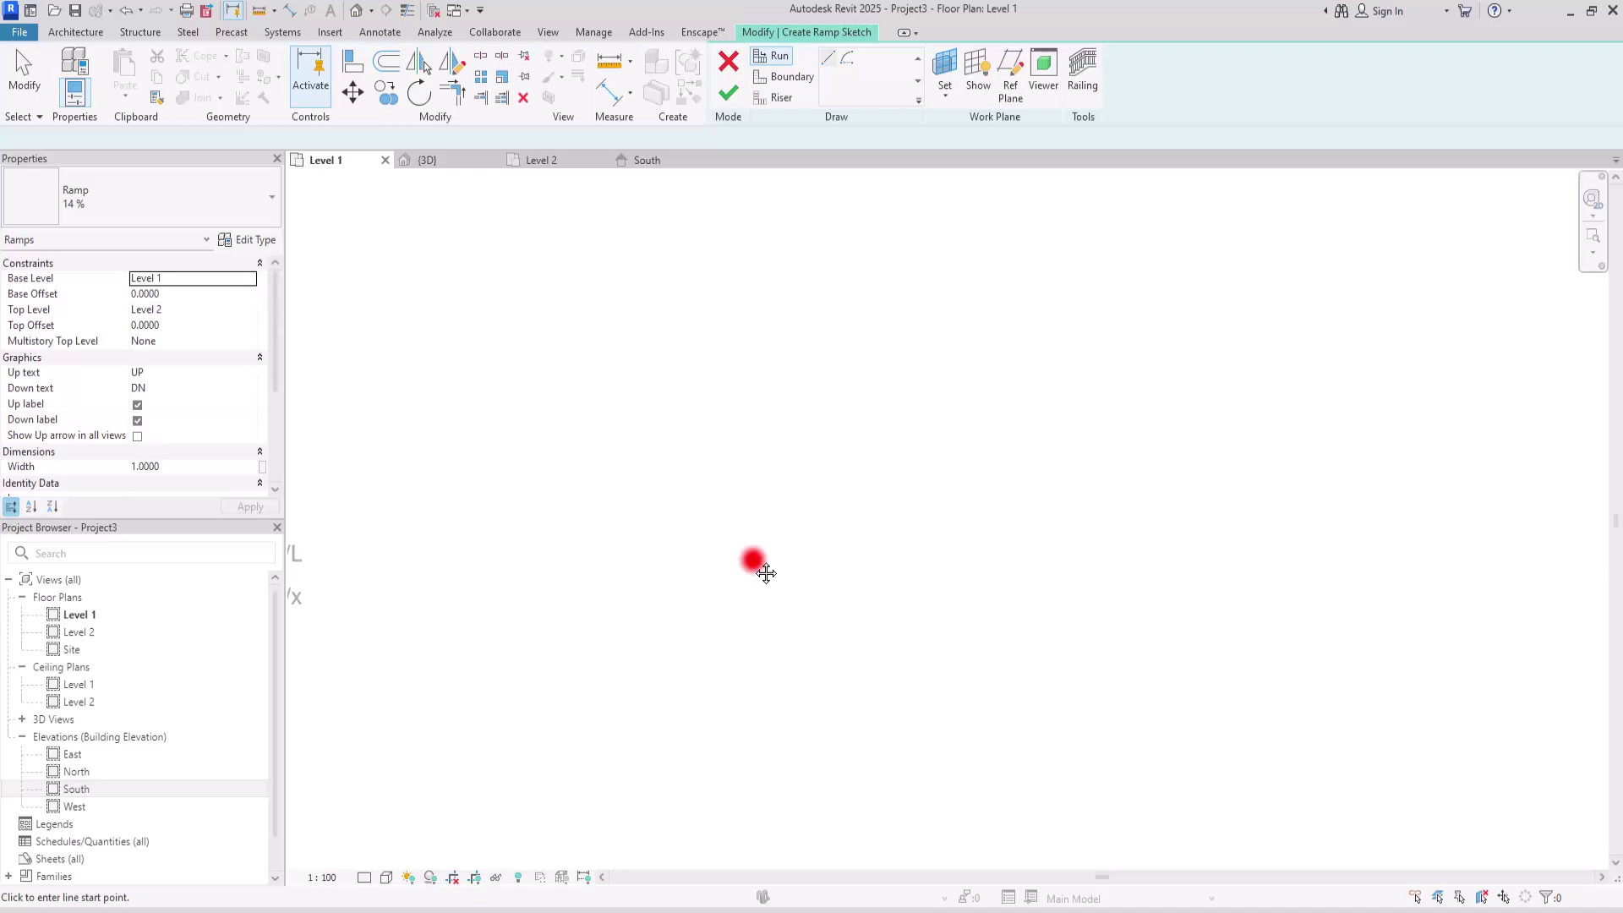
Sketch a straight horizontal ramp run 28.5714 m long in the empty area beside the slope notes
{"action": "left_click", "coordinate": [513, 543]}
{"action": "scroll", "coordinate": [963, 536], "scroll_direction": "down", "scroll_amount": 3}
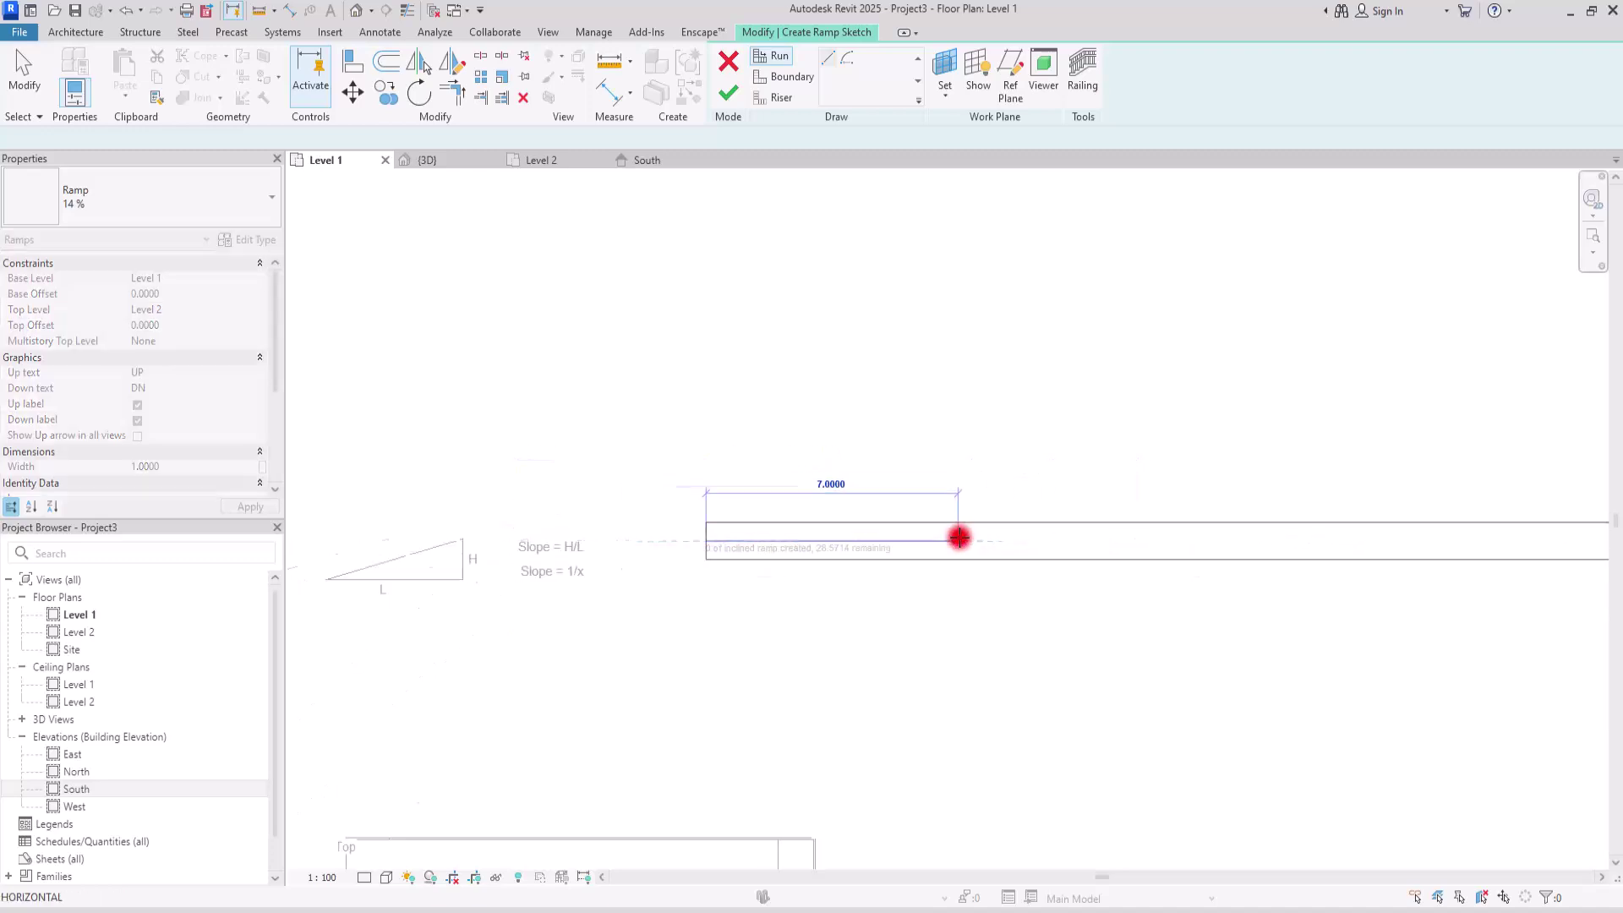
{"action": "middle_click_drag", "start_coordinate": [1409, 520], "coordinate": [1113, 518]}
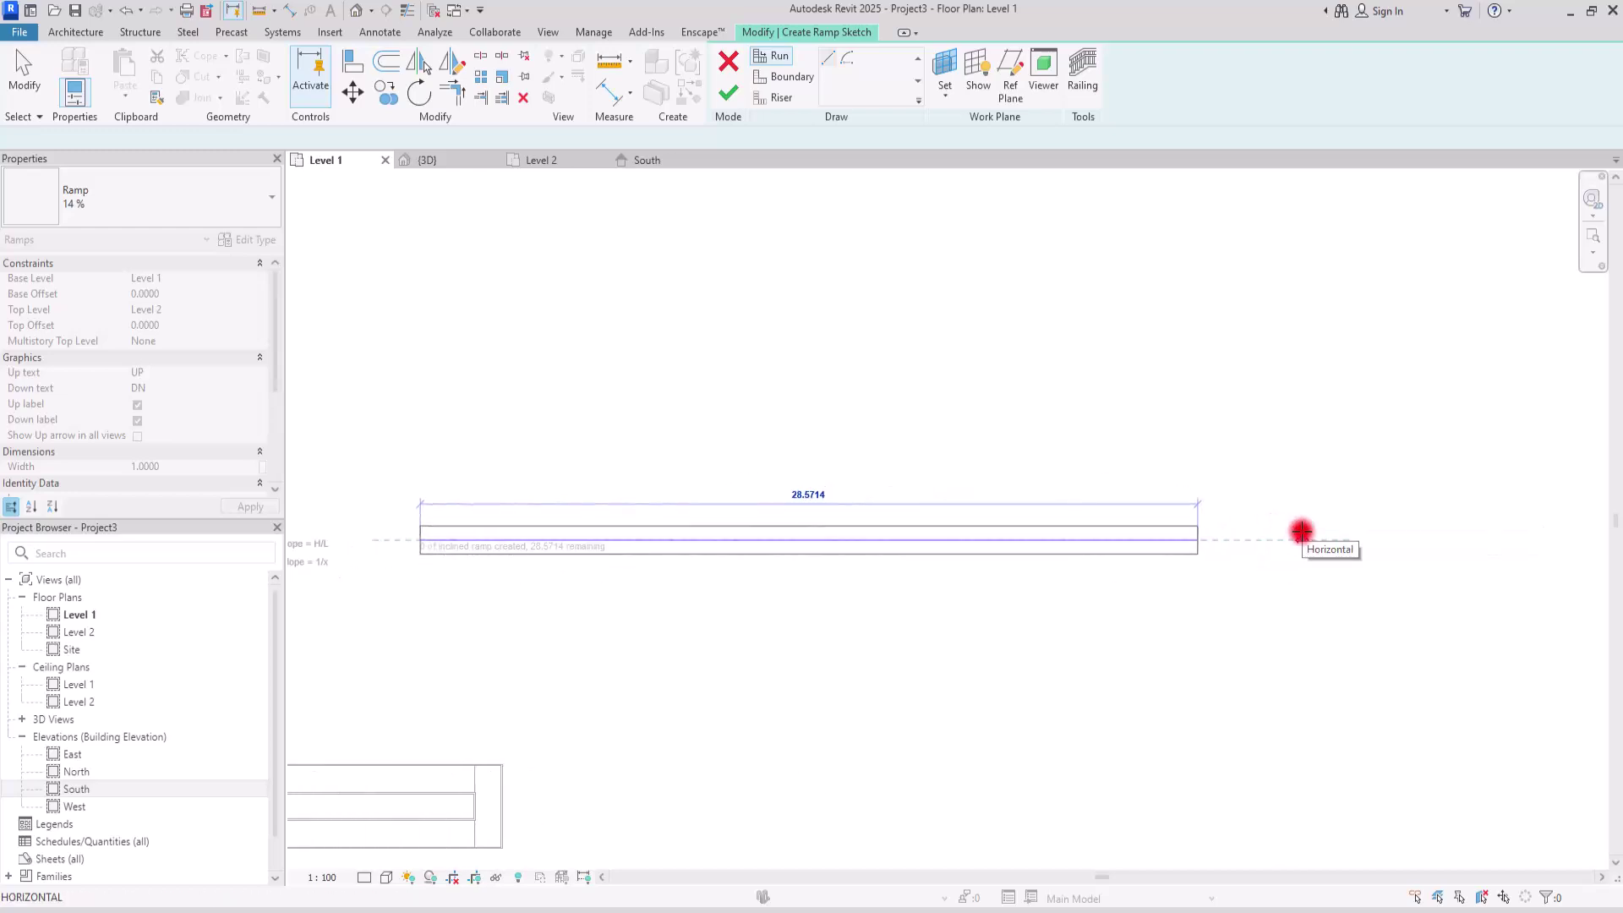
{"action": "left_click", "coordinate": [1239, 542]}
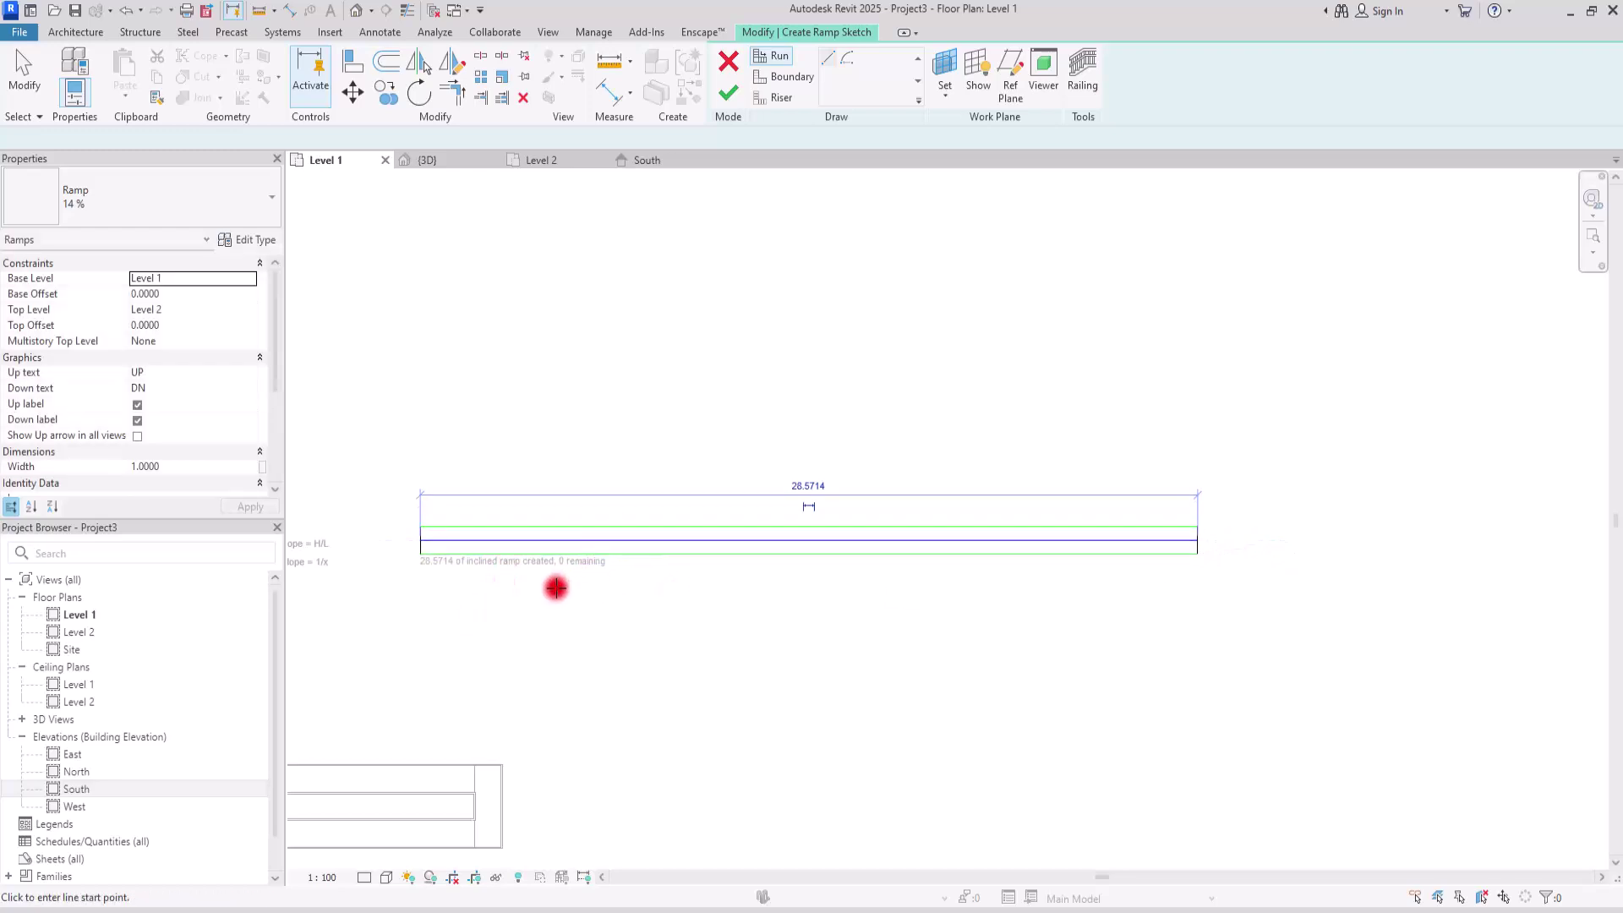
Finish the 14 % ramp sketch and check the ramp's ends against the level lines in the 3D view
{"action": "left_click", "coordinate": [723, 96]}
{"action": "left_click", "coordinate": [429, 161]}
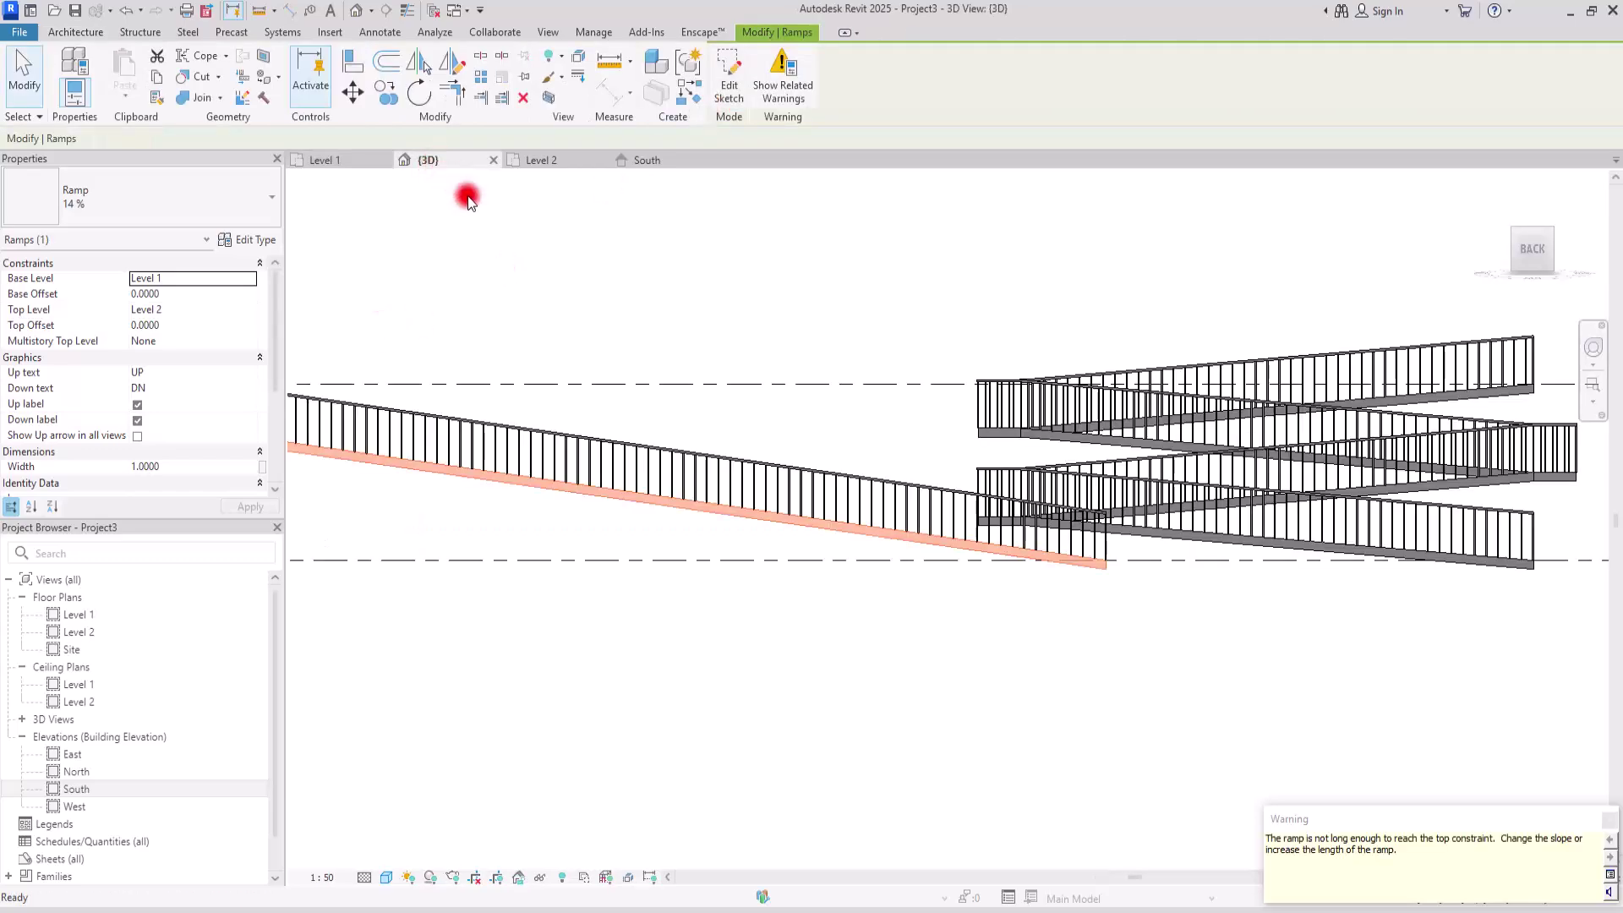
{"action": "scroll", "coordinate": [1073, 515], "scroll_direction": "up", "scroll_amount": 5}
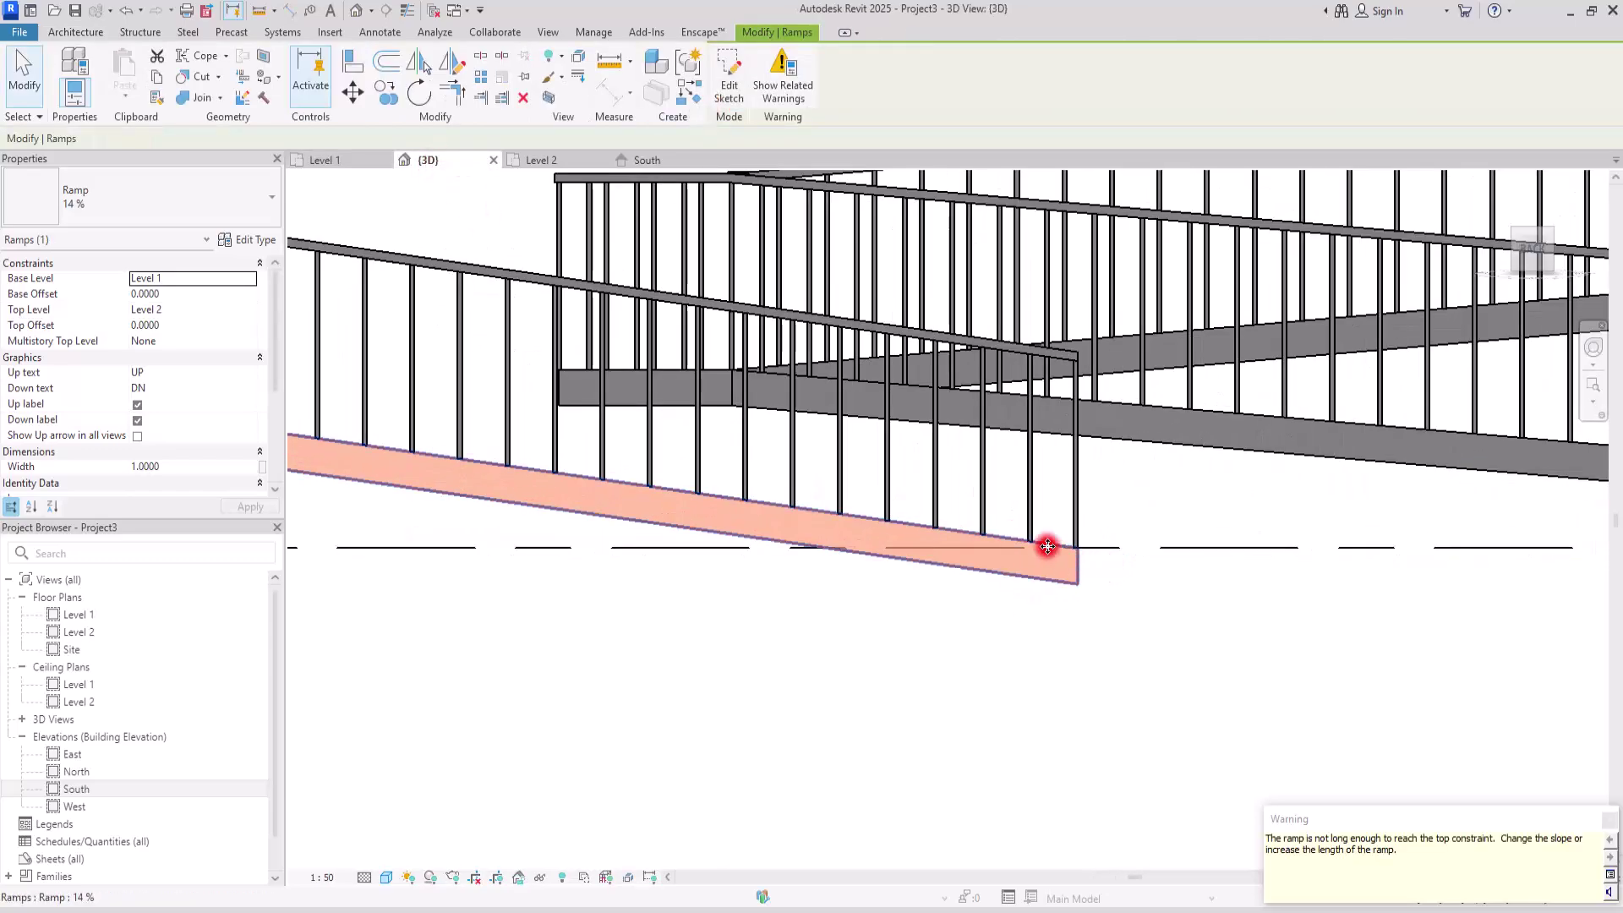
{"action": "scroll", "coordinate": [1250, 649], "scroll_direction": "down", "scroll_amount": 5}
{"action": "middle_click_drag", "start_coordinate": [1014, 572], "coordinate": [423, 453], "text": "shift"}
{"action": "left_click", "coordinate": [305, 398]}
{"action": "middle_click_drag", "start_coordinate": [304, 398], "coordinate": [569, 362], "text": "shift"}
Place a Spot Slope annotation on the sloped underside of the 14 % ramp in the South elevation
{"action": "left_click", "coordinate": [654, 161]}
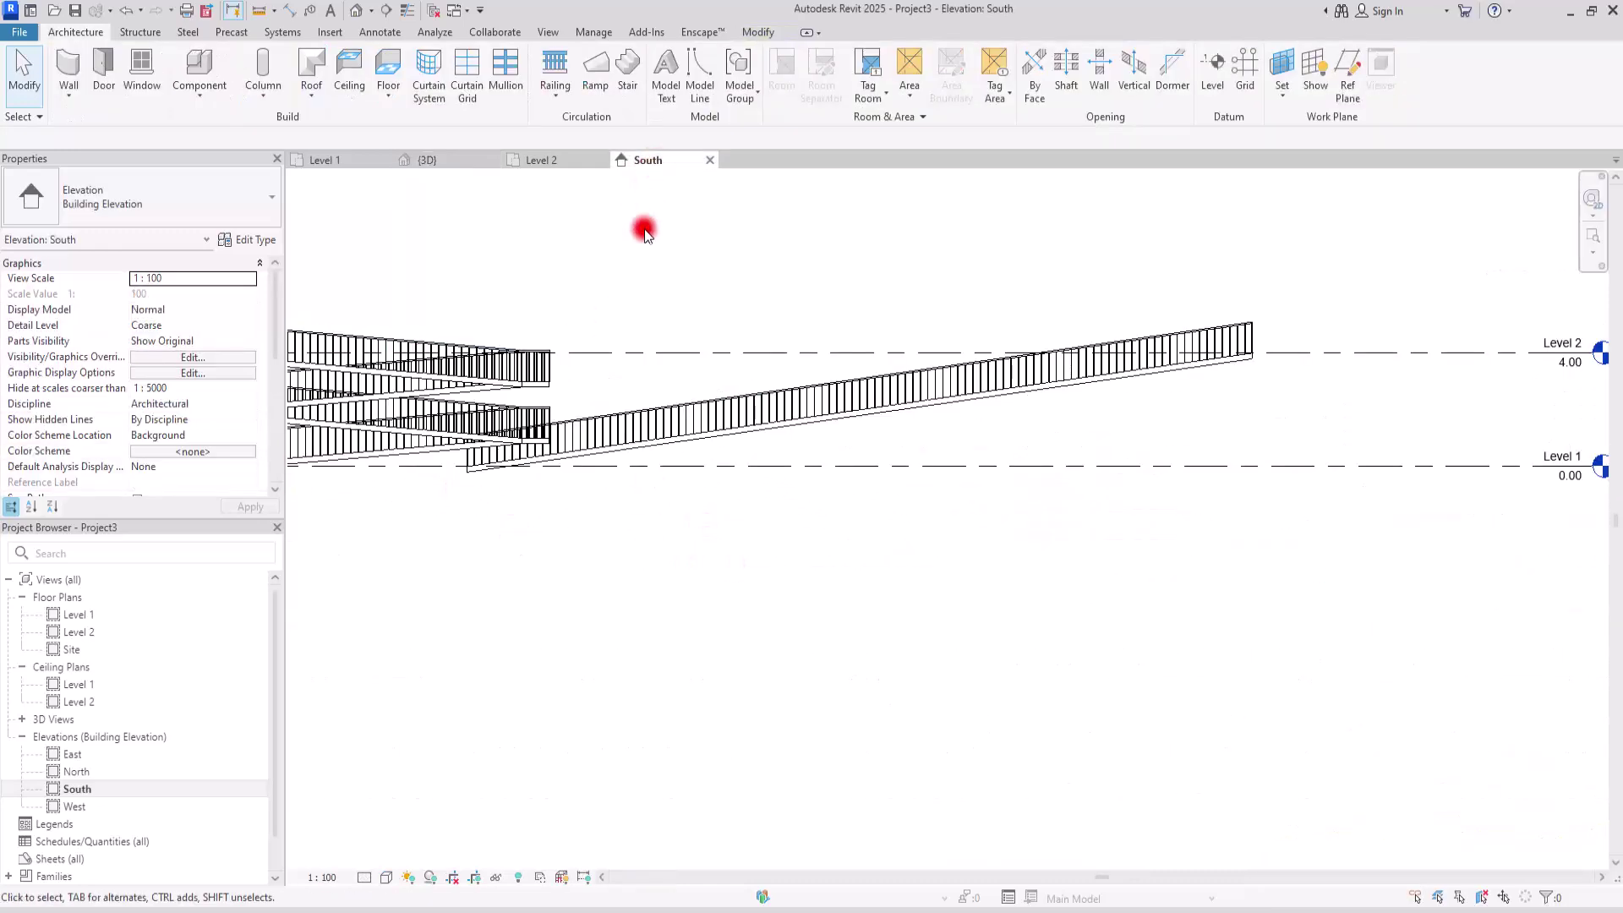
{"action": "scroll", "coordinate": [839, 435], "scroll_direction": "up", "scroll_amount": 4}
{"action": "middle_click_drag", "start_coordinate": [844, 366], "coordinate": [739, 504]}
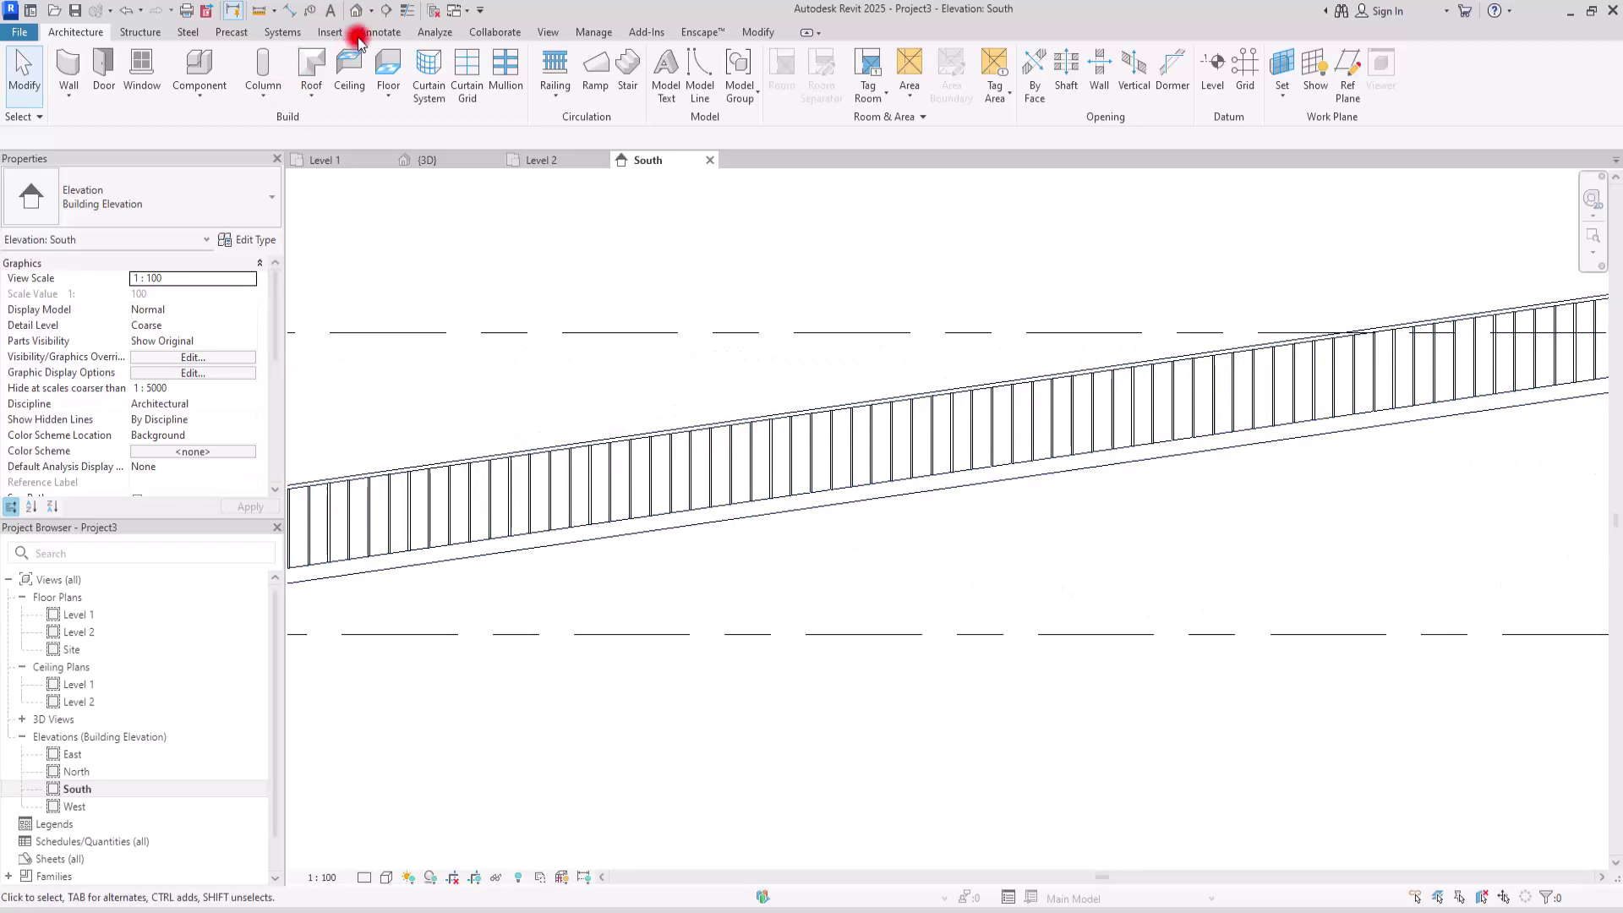
{"action": "left_click", "coordinate": [395, 34]}
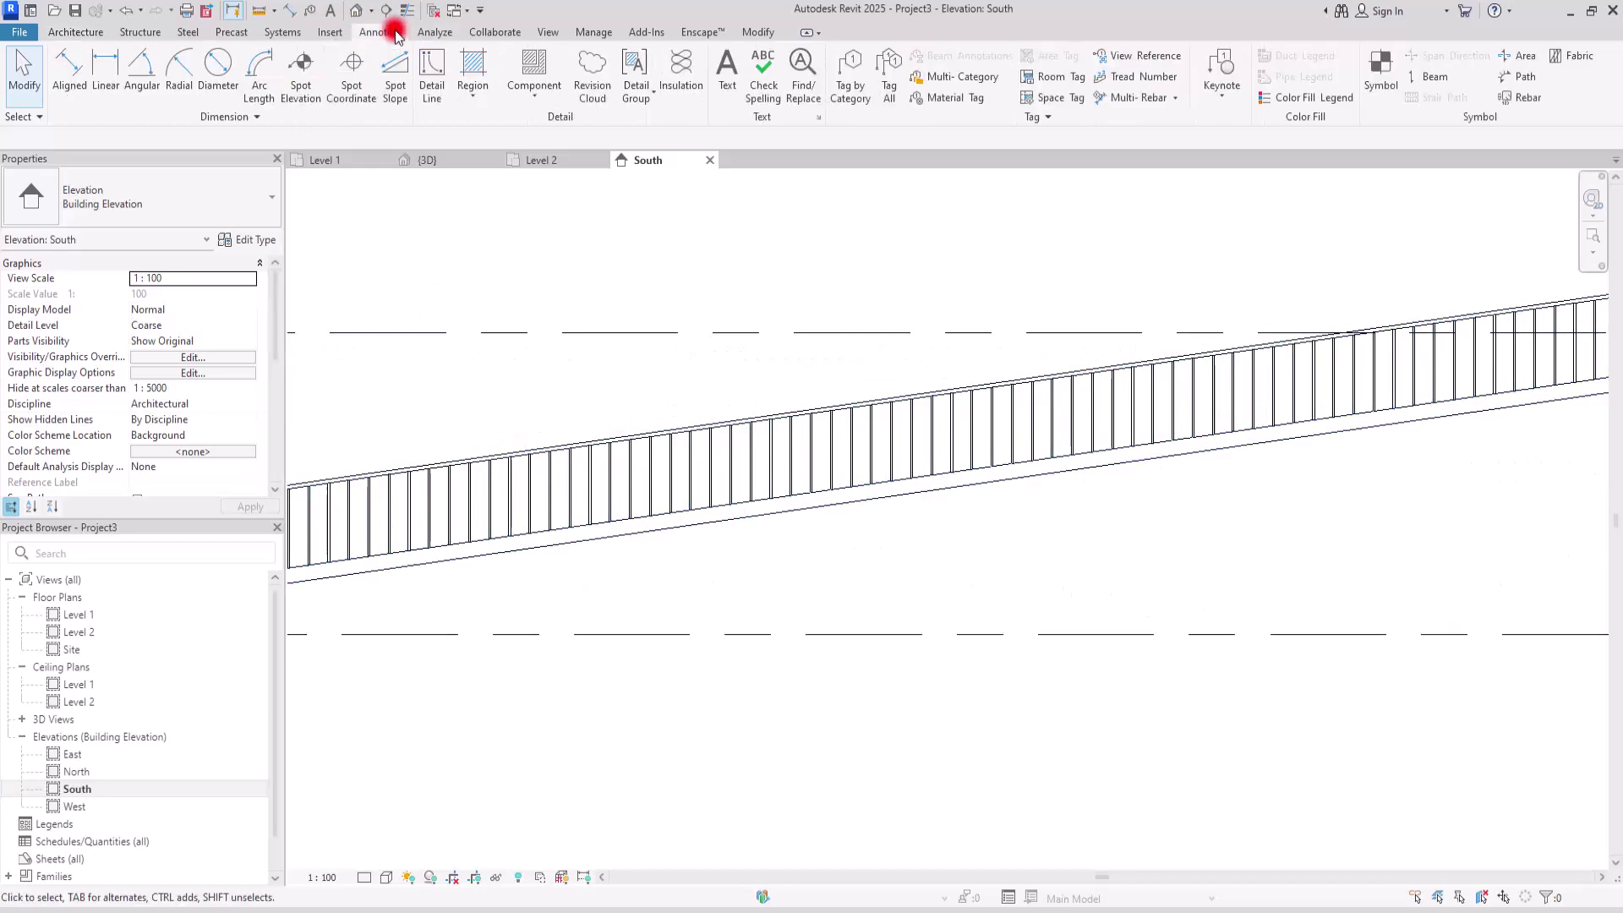
{"action": "left_click", "coordinate": [397, 84]}
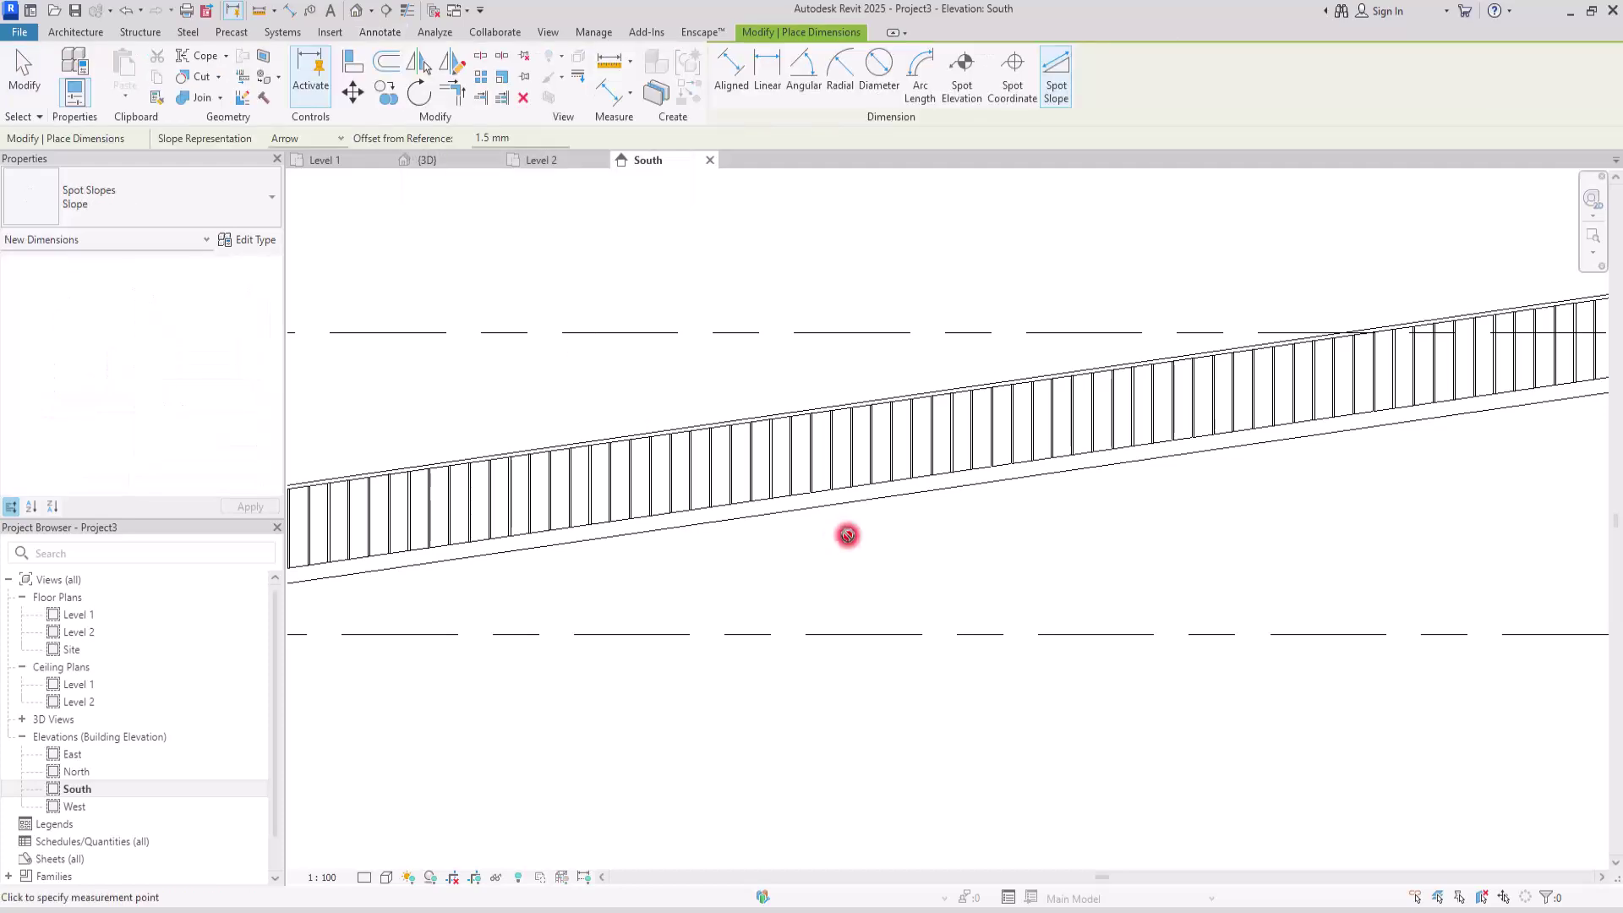
{"action": "left_click", "coordinate": [840, 505]}
{"action": "left_click", "coordinate": [848, 569]}
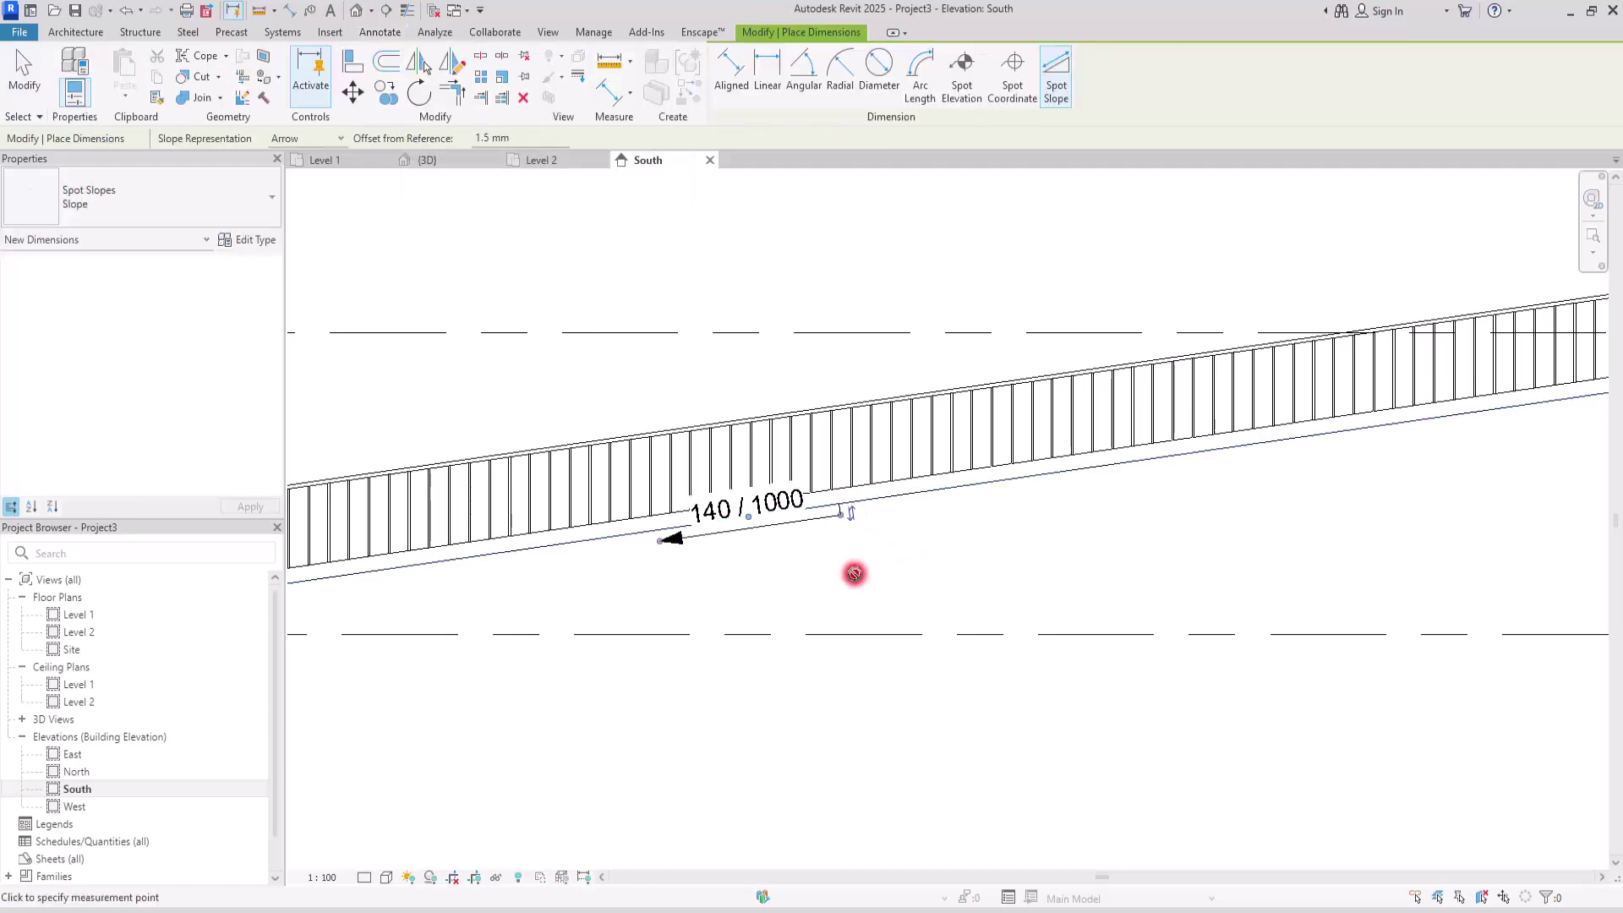
{"action": "key", "text": "Escape"}
{"action": "key", "text": "Escape"}
Set the spot slope type's primary units format to Percentage with the % unit symbol and accept the type properties
{"action": "left_click", "coordinate": [728, 525]}
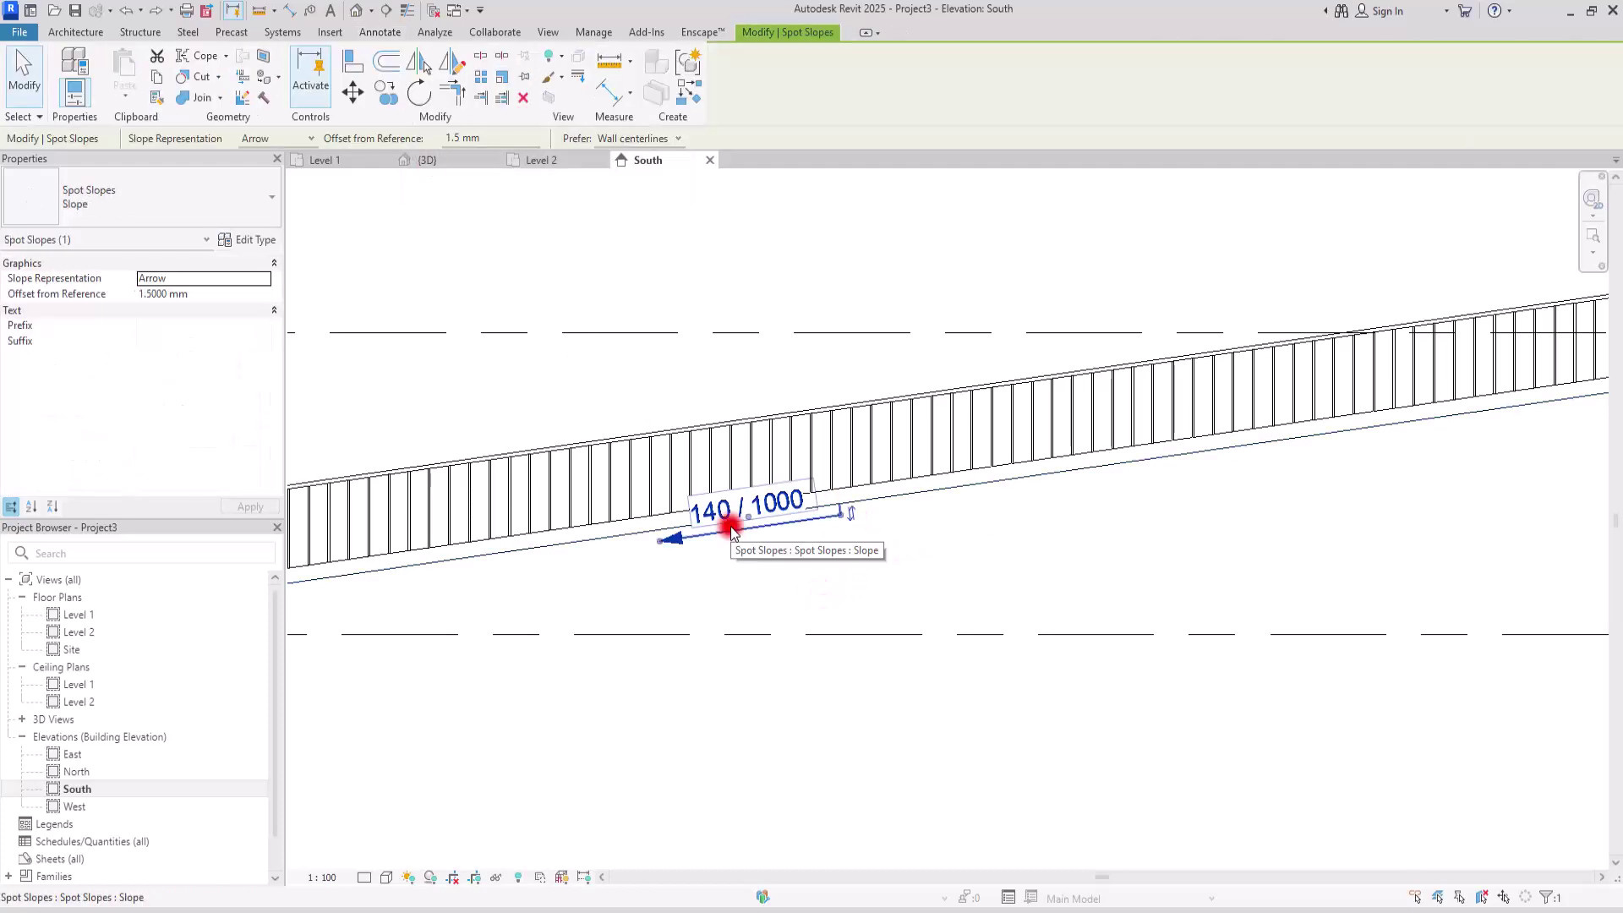
{"action": "left_click", "coordinate": [272, 241]}
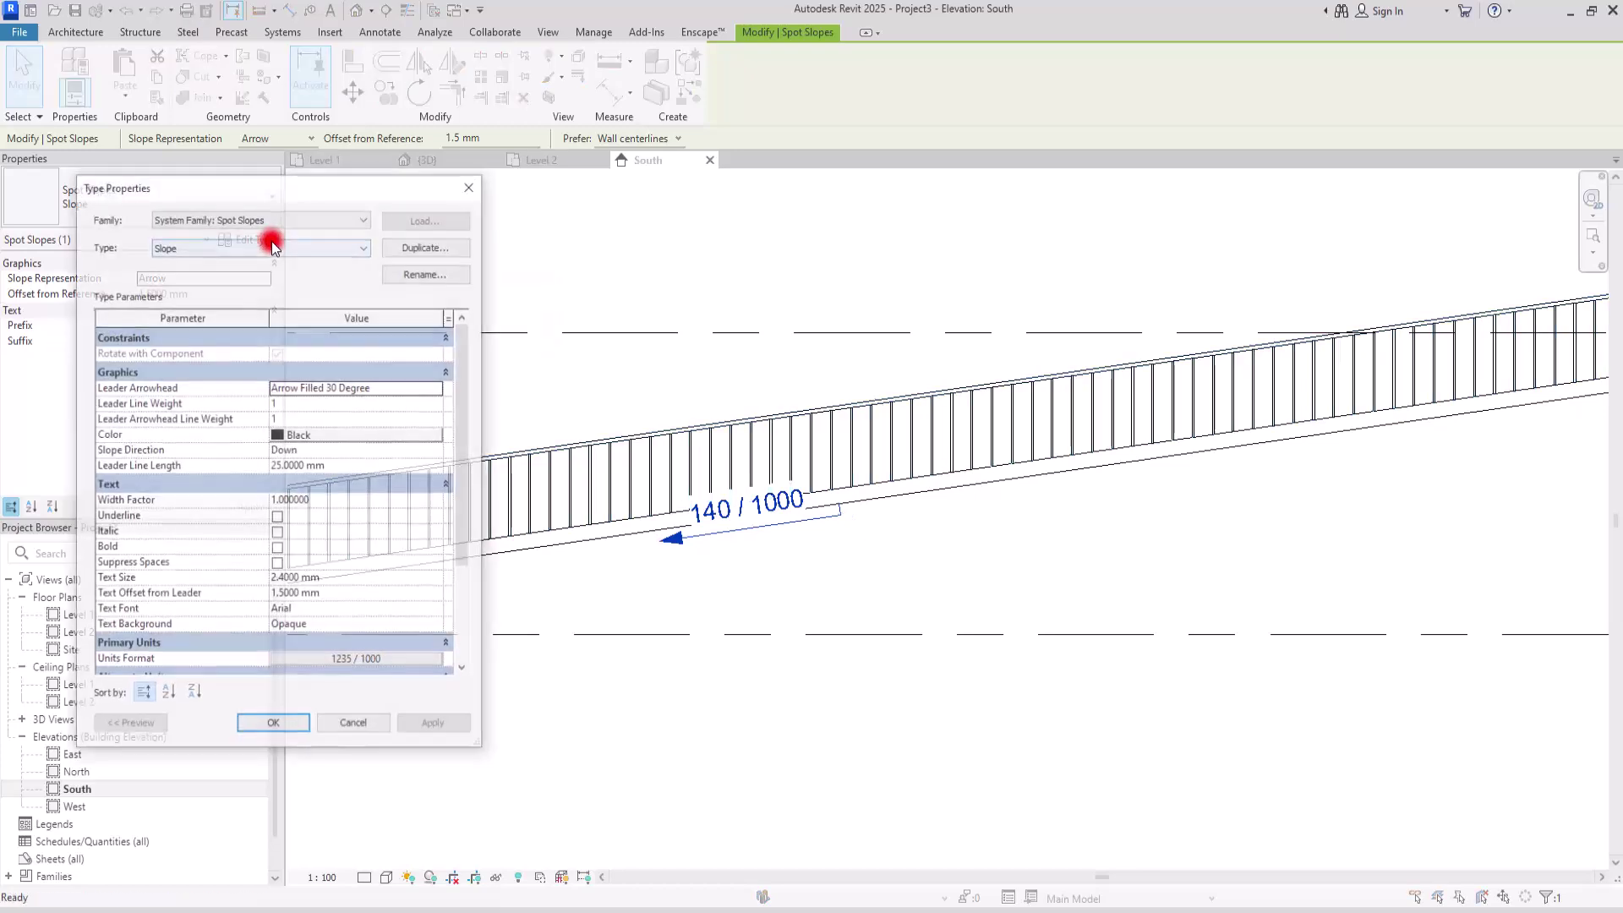
{"action": "left_click_drag", "start_coordinate": [466, 445], "coordinate": [466, 531]}
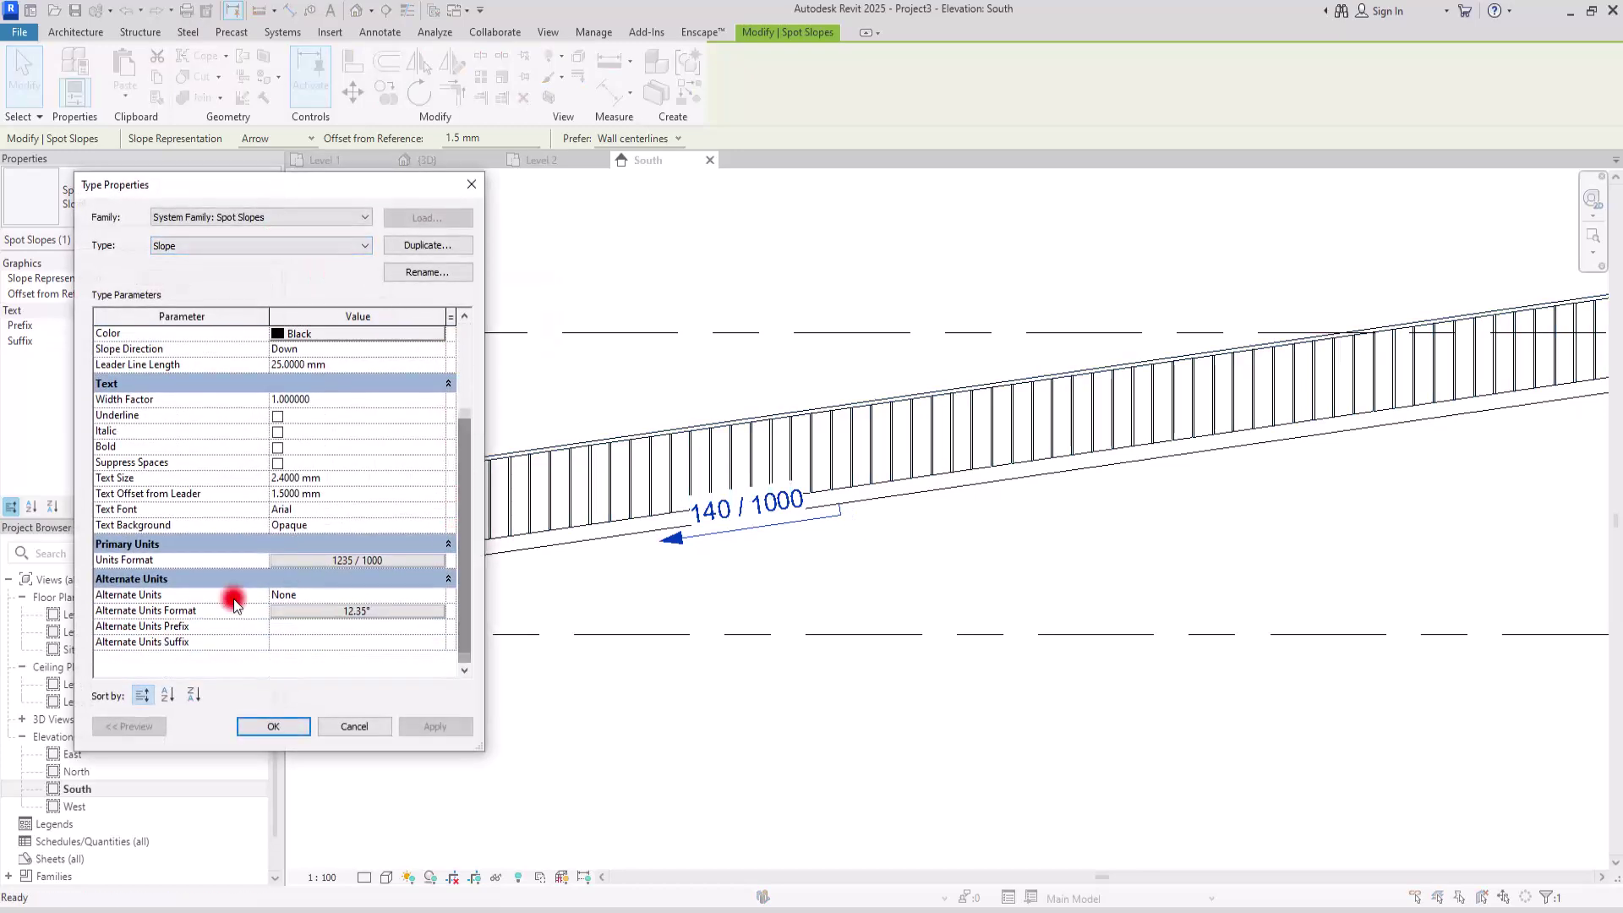
{"action": "left_click", "coordinate": [329, 562]}
{"action": "left_click", "coordinate": [326, 375]}
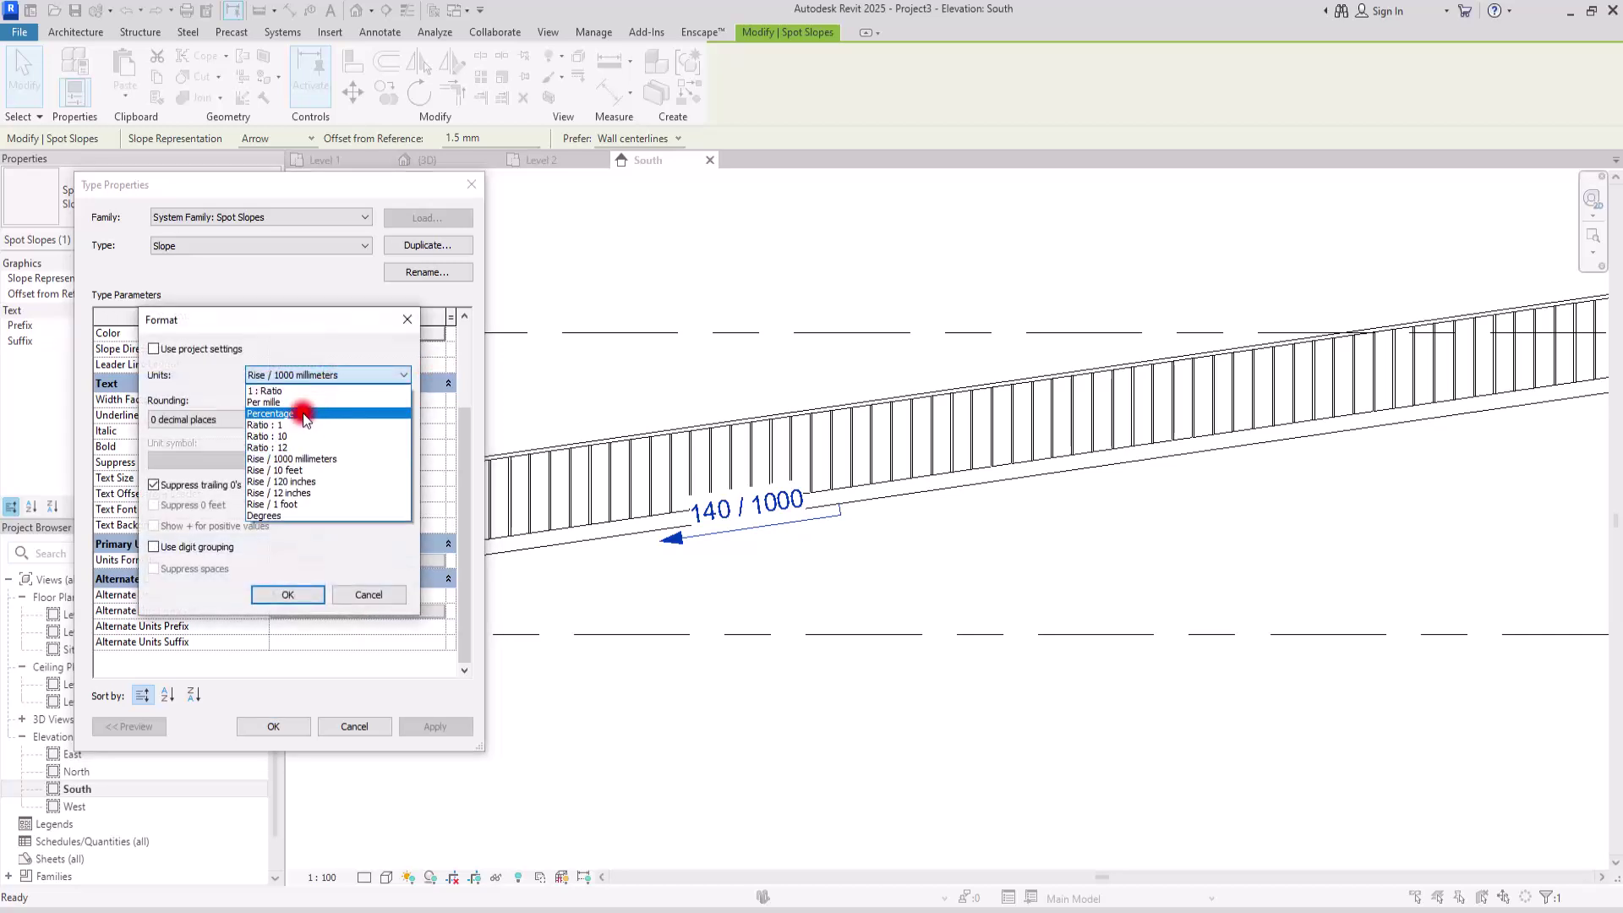
{"action": "left_click", "coordinate": [304, 414]}
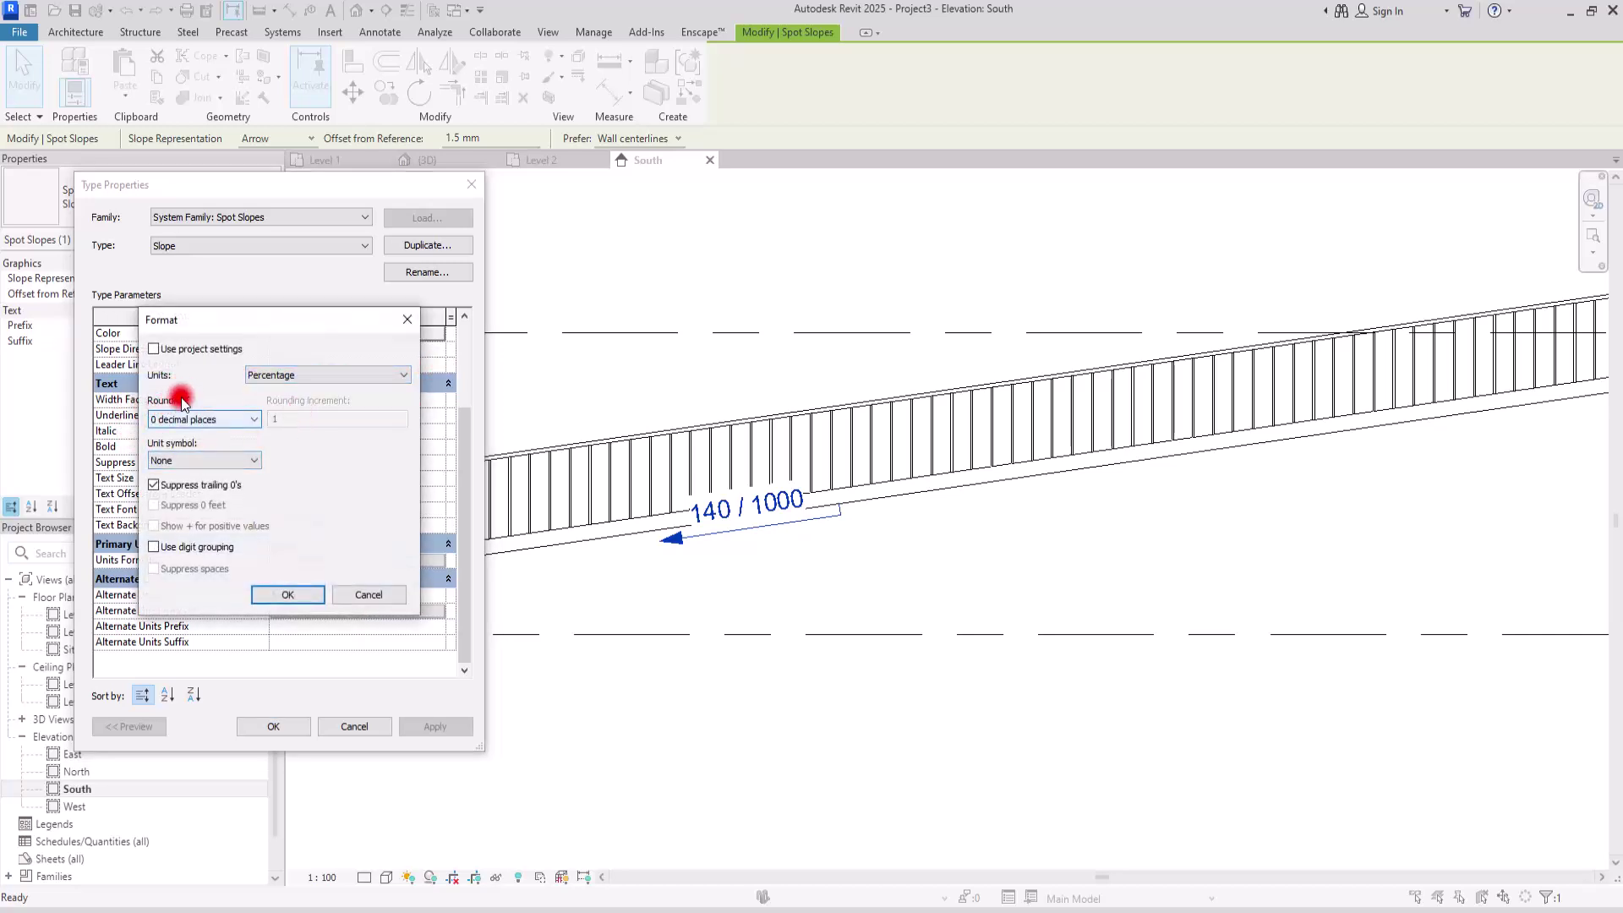
{"action": "left_click", "coordinate": [173, 461]}
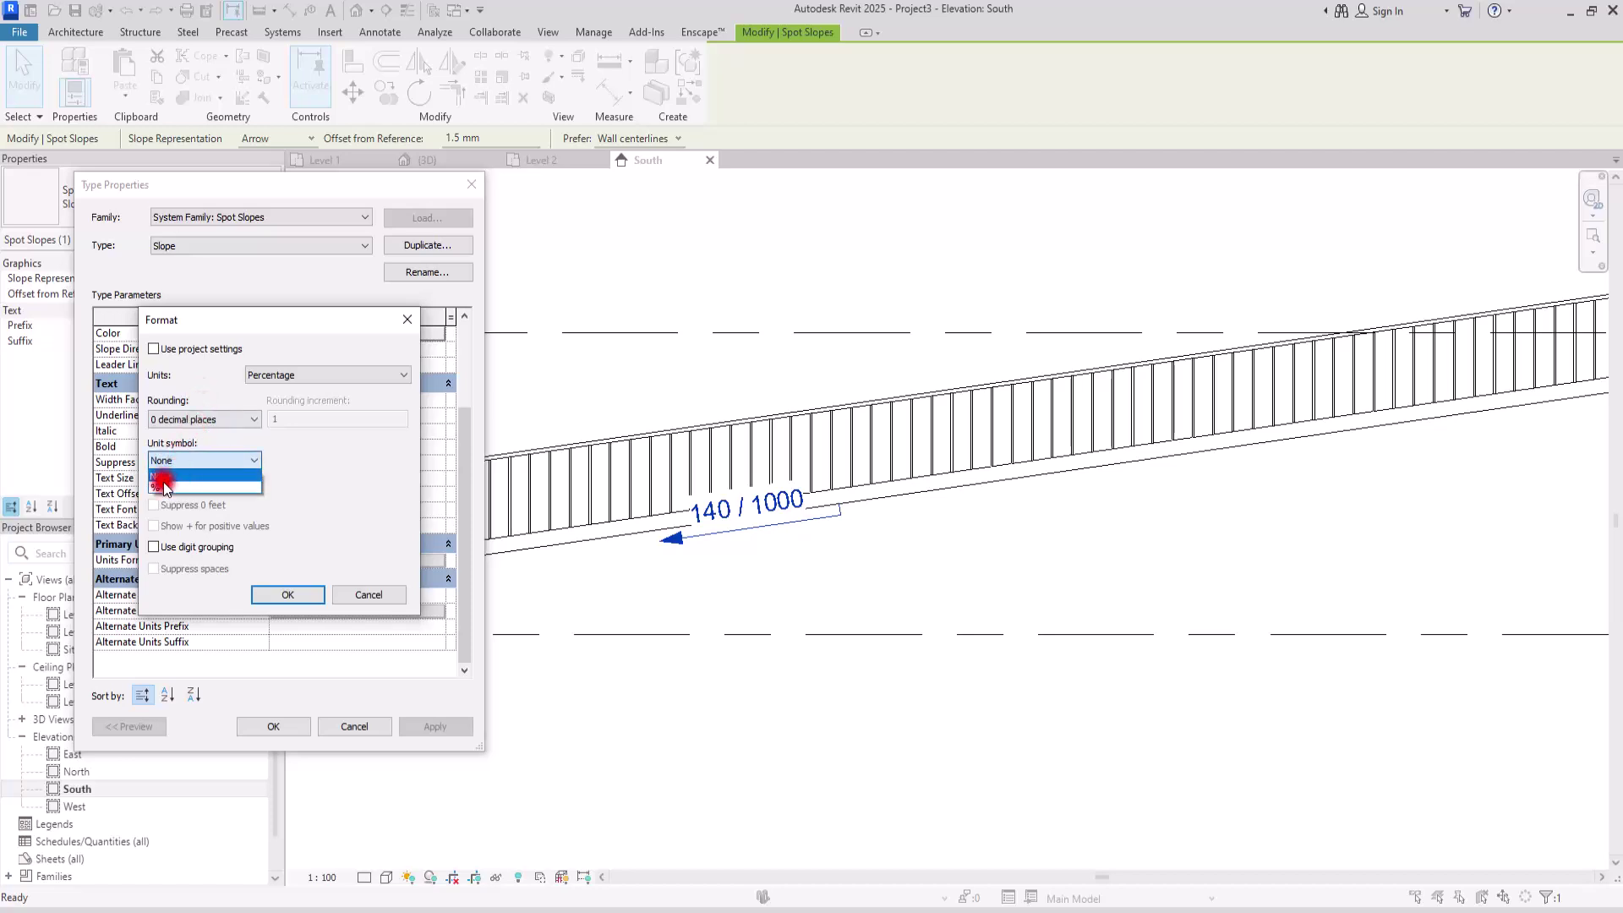
{"action": "left_click", "coordinate": [162, 489]}
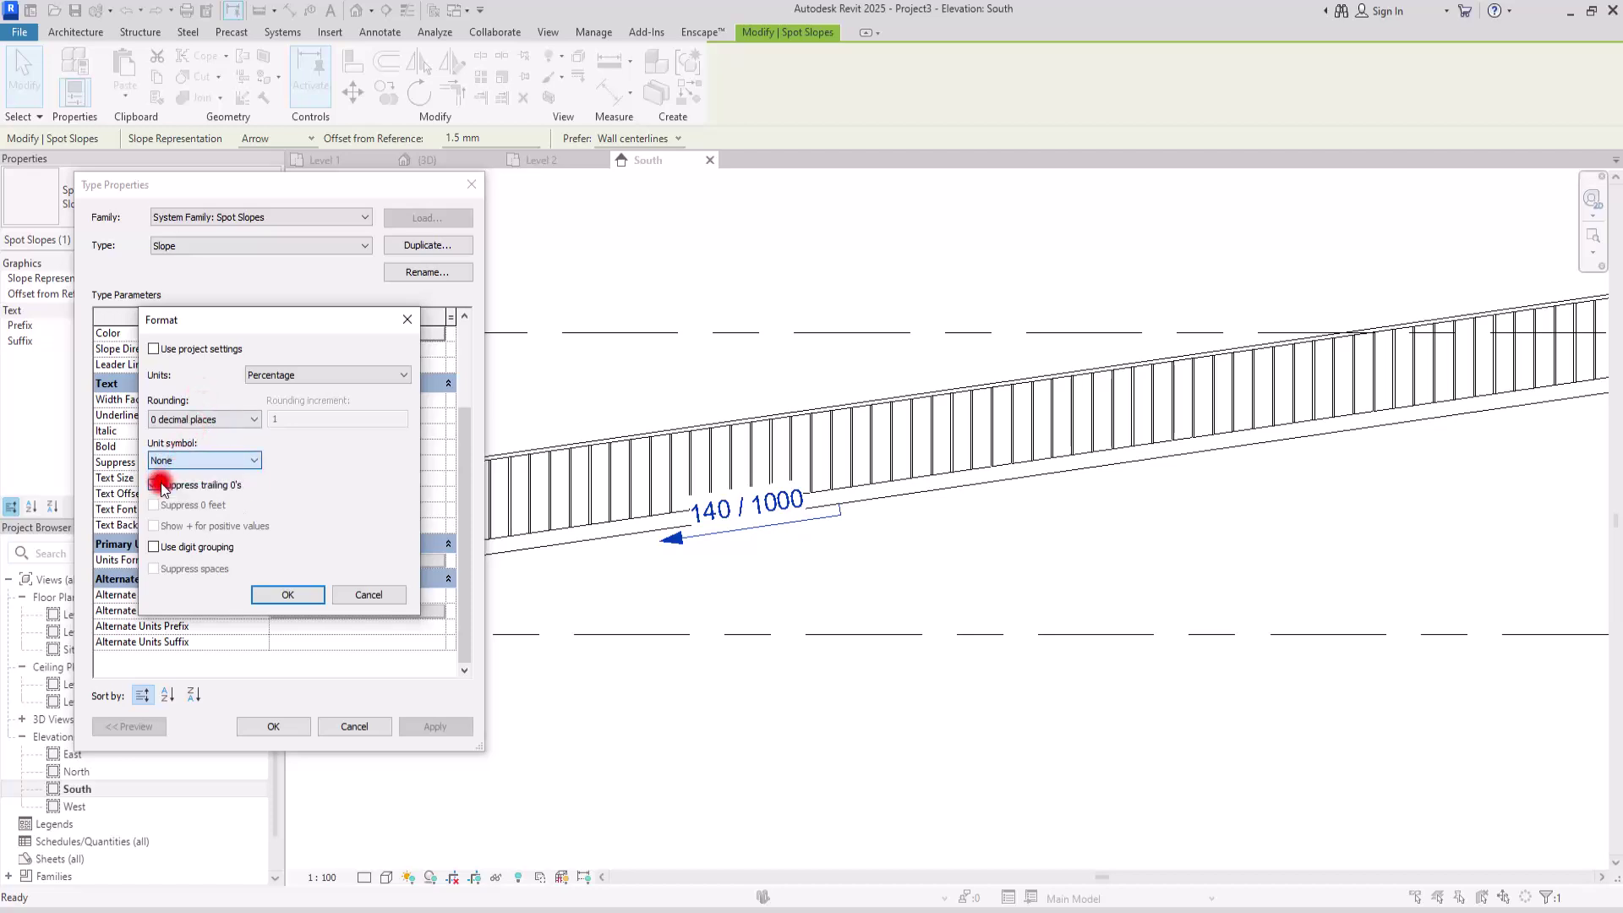
{"action": "left_click", "coordinate": [288, 594]}
{"action": "left_click", "coordinate": [272, 726]}
{"action": "left_click", "coordinate": [786, 562]}
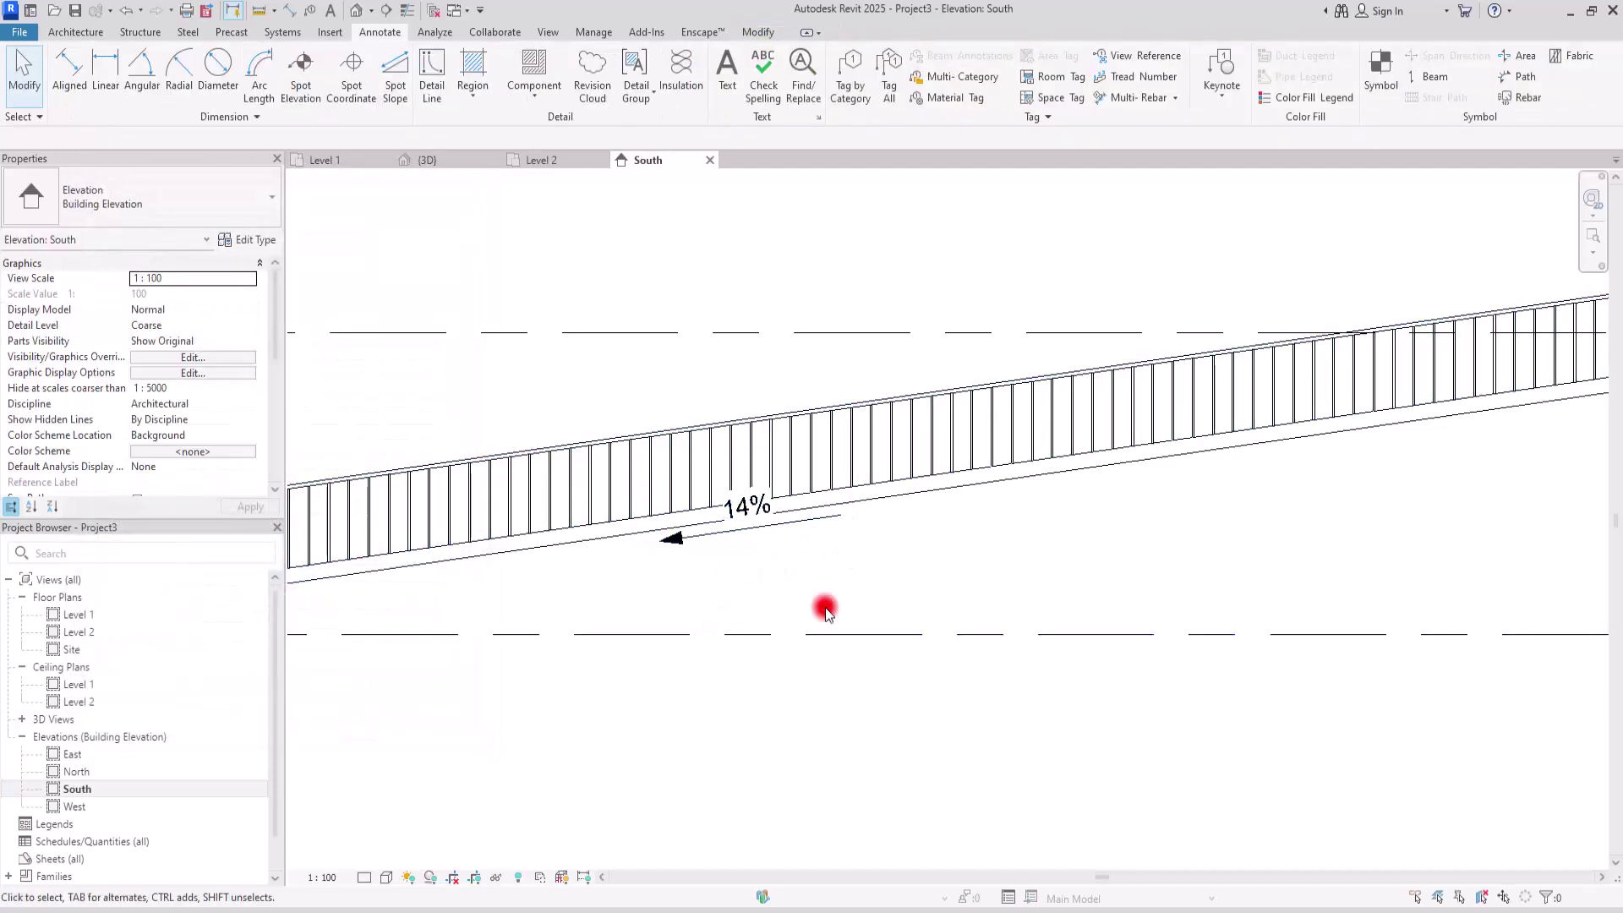
Examine the ramp's slope label and its rise between Level 1 and Level 2 in the South elevation
{"action": "scroll", "coordinate": [769, 282], "scroll_direction": "down", "scroll_amount": 2}
{"action": "scroll", "coordinate": [888, 446], "scroll_direction": "down", "scroll_amount": 2}
{"action": "scroll", "coordinate": [970, 384], "scroll_direction": "up", "scroll_amount": 3}
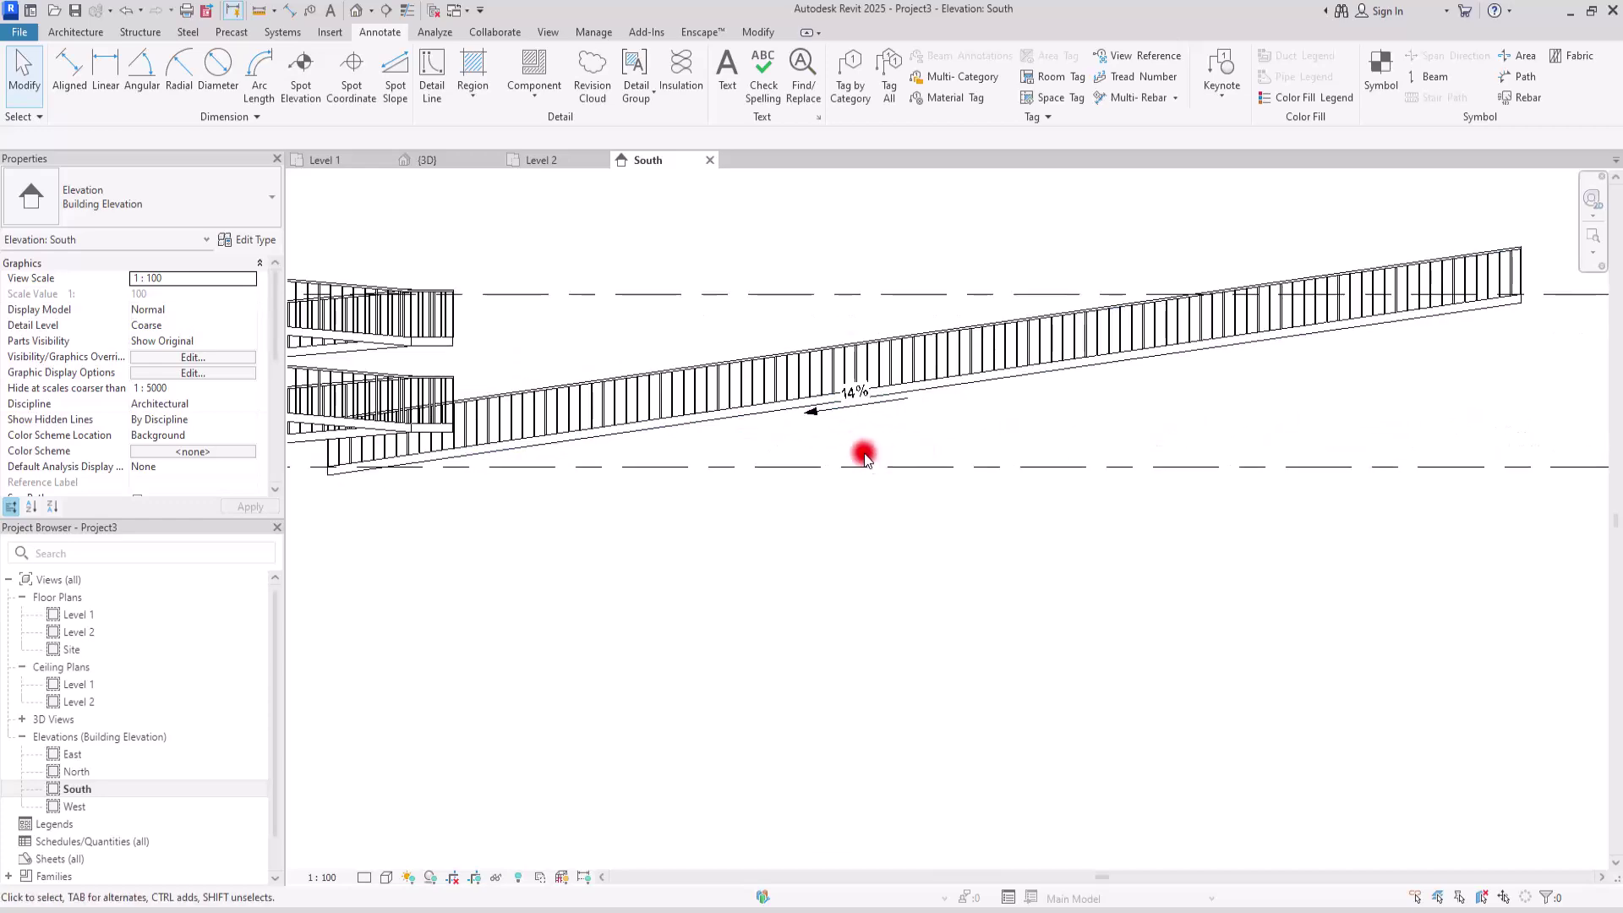
{"action": "scroll", "coordinate": [854, 397], "scroll_direction": "up", "scroll_amount": 4}
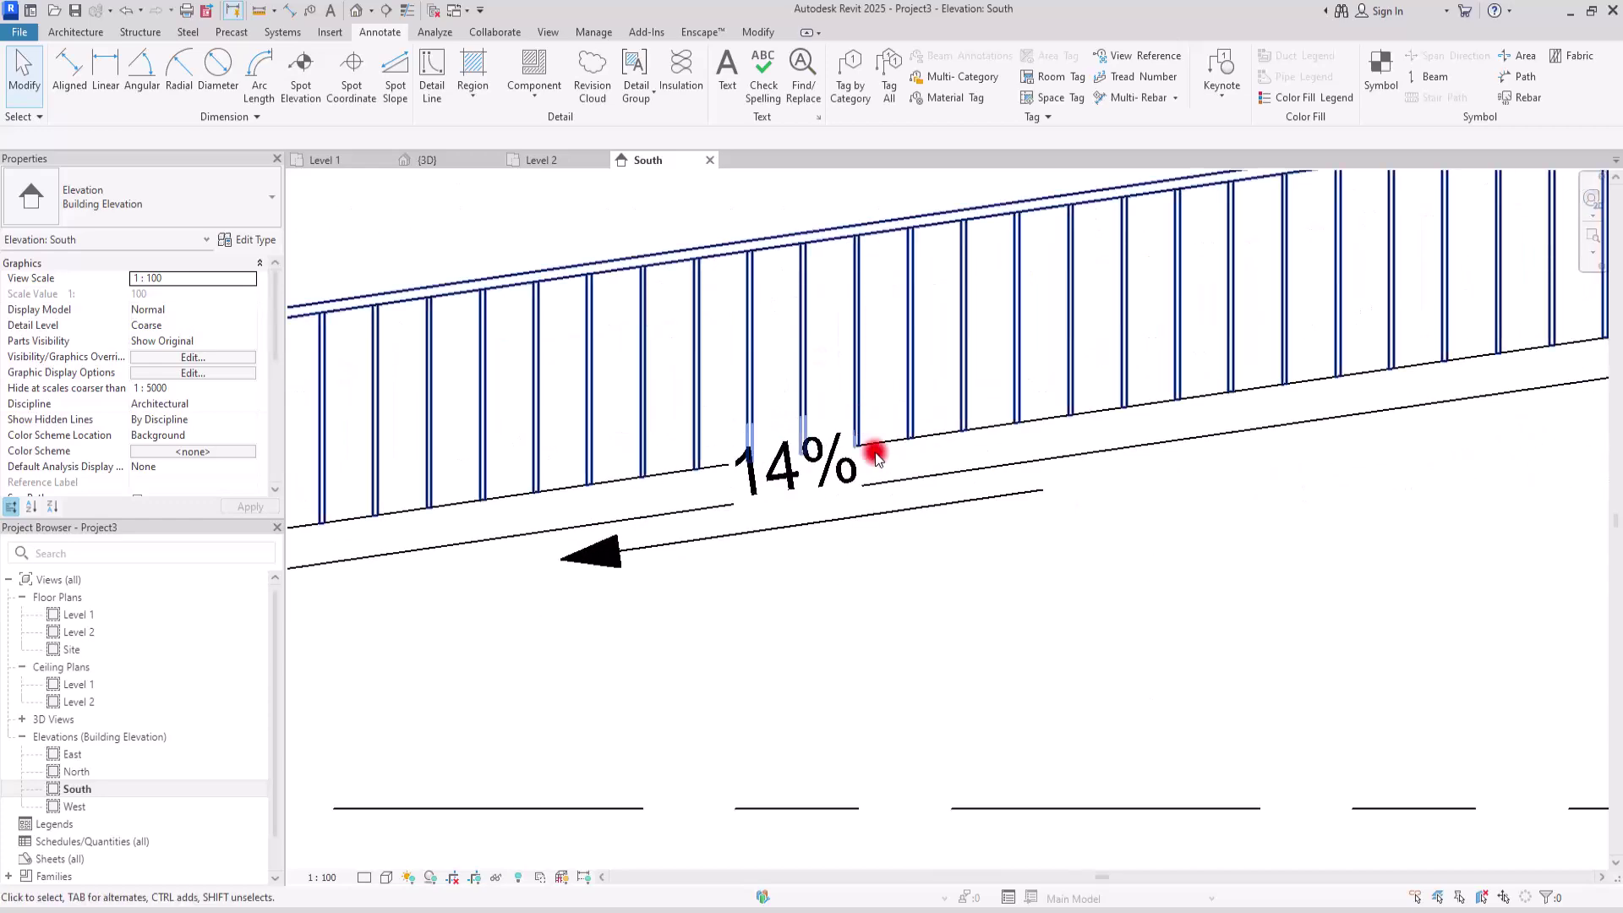
{"action": "scroll", "coordinate": [856, 420], "scroll_direction": "down", "scroll_amount": 5}
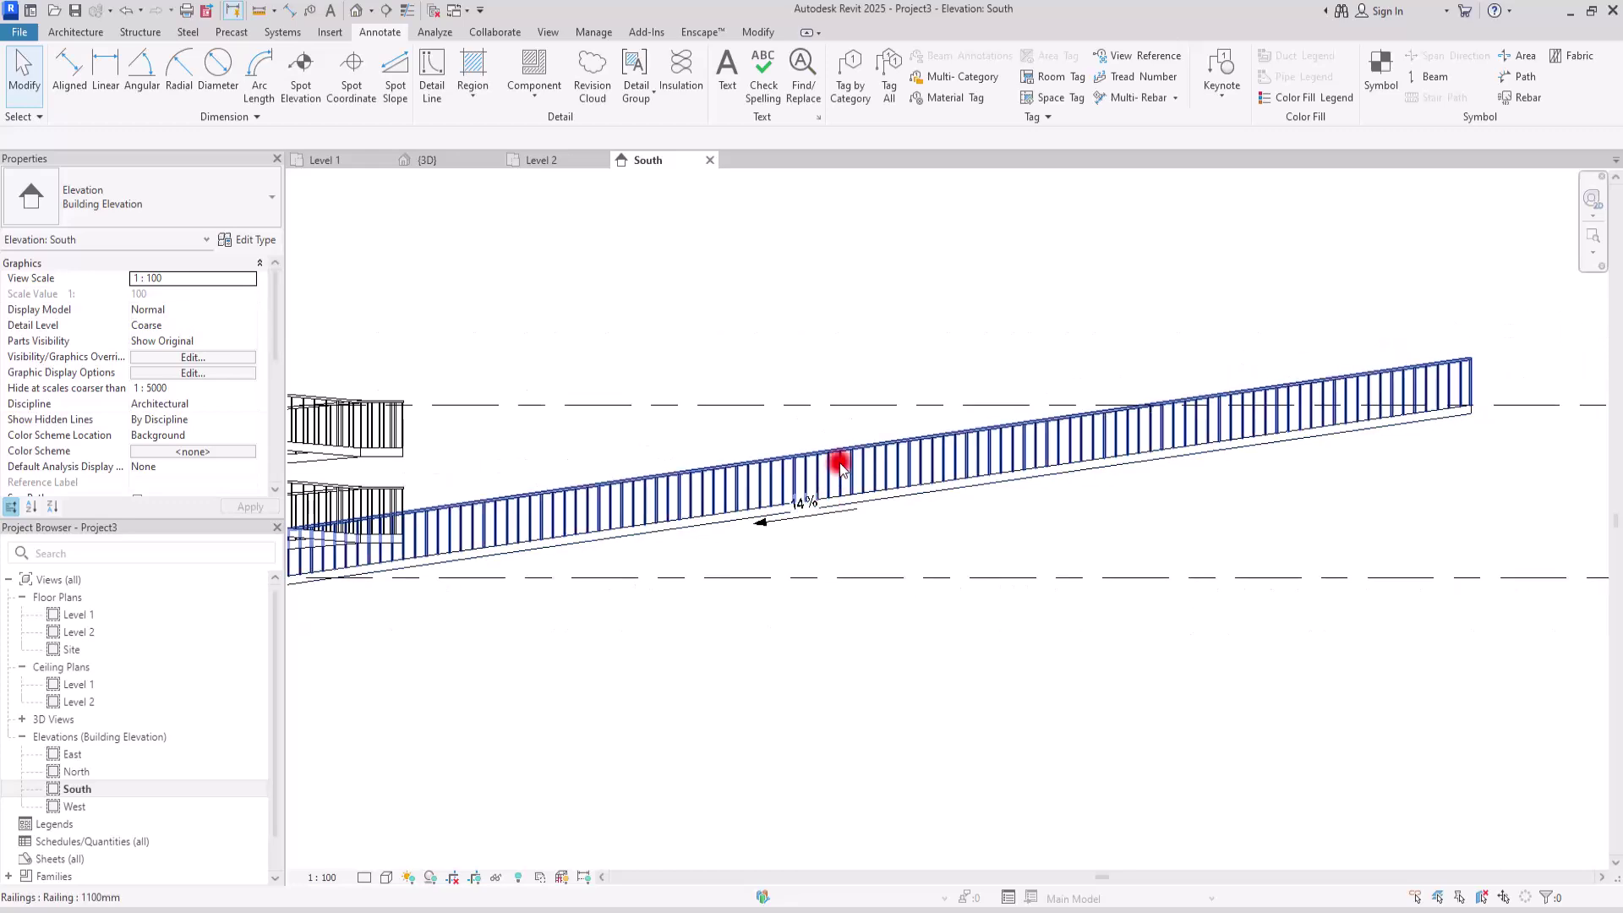
{"action": "scroll", "coordinate": [967, 359], "scroll_direction": "down", "scroll_amount": 2}
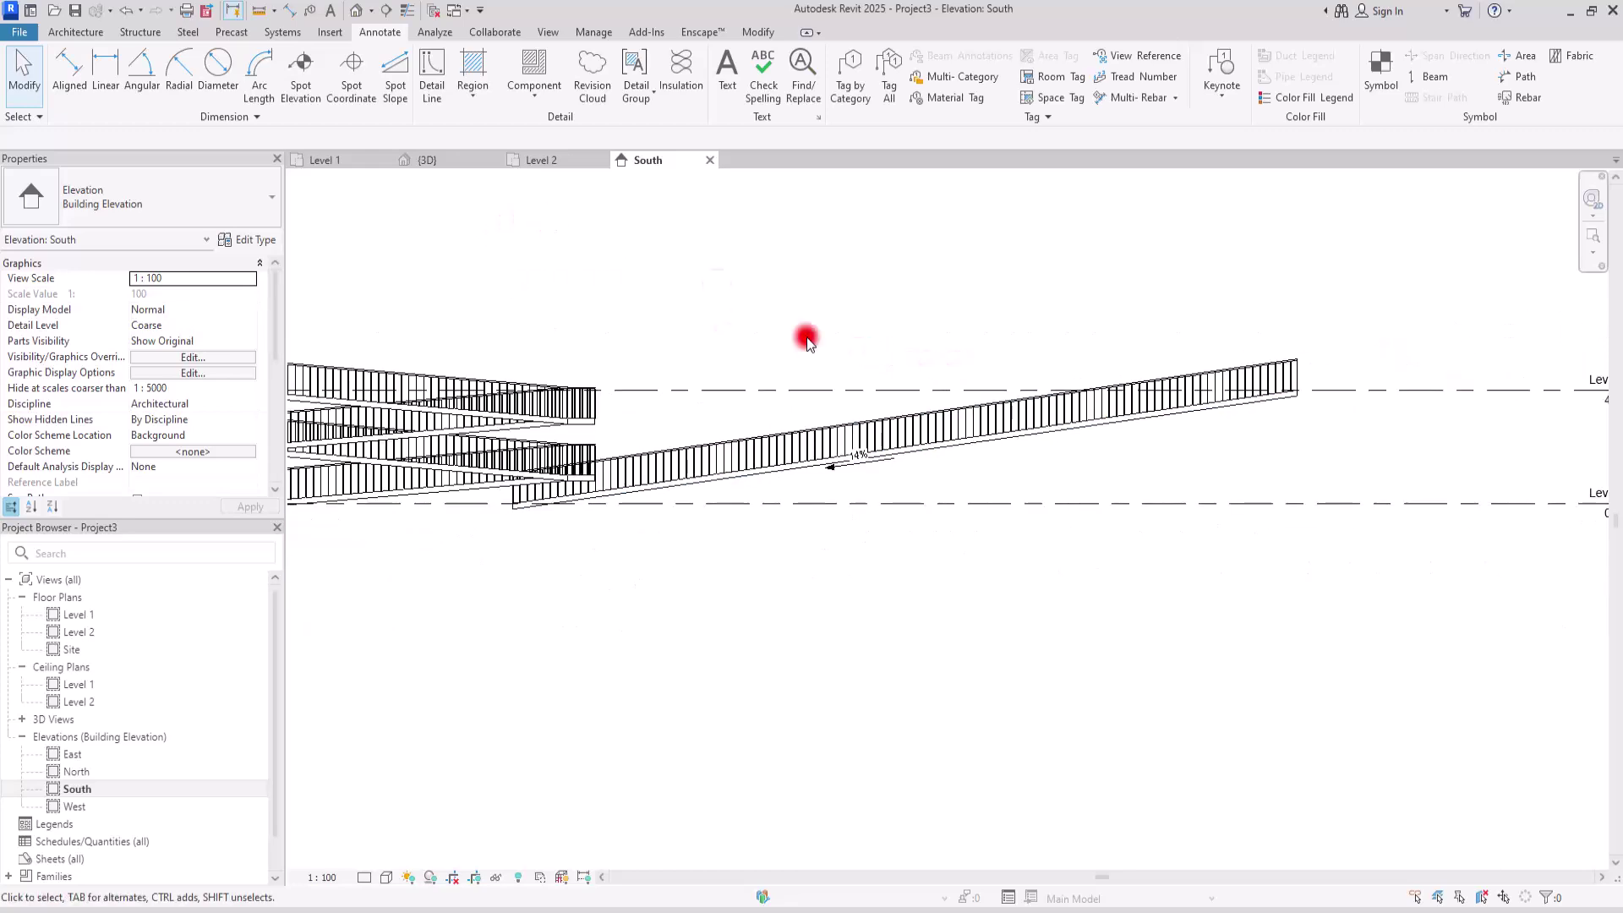
{"action": "scroll", "coordinate": [859, 392], "scroll_direction": "up", "scroll_amount": 2}
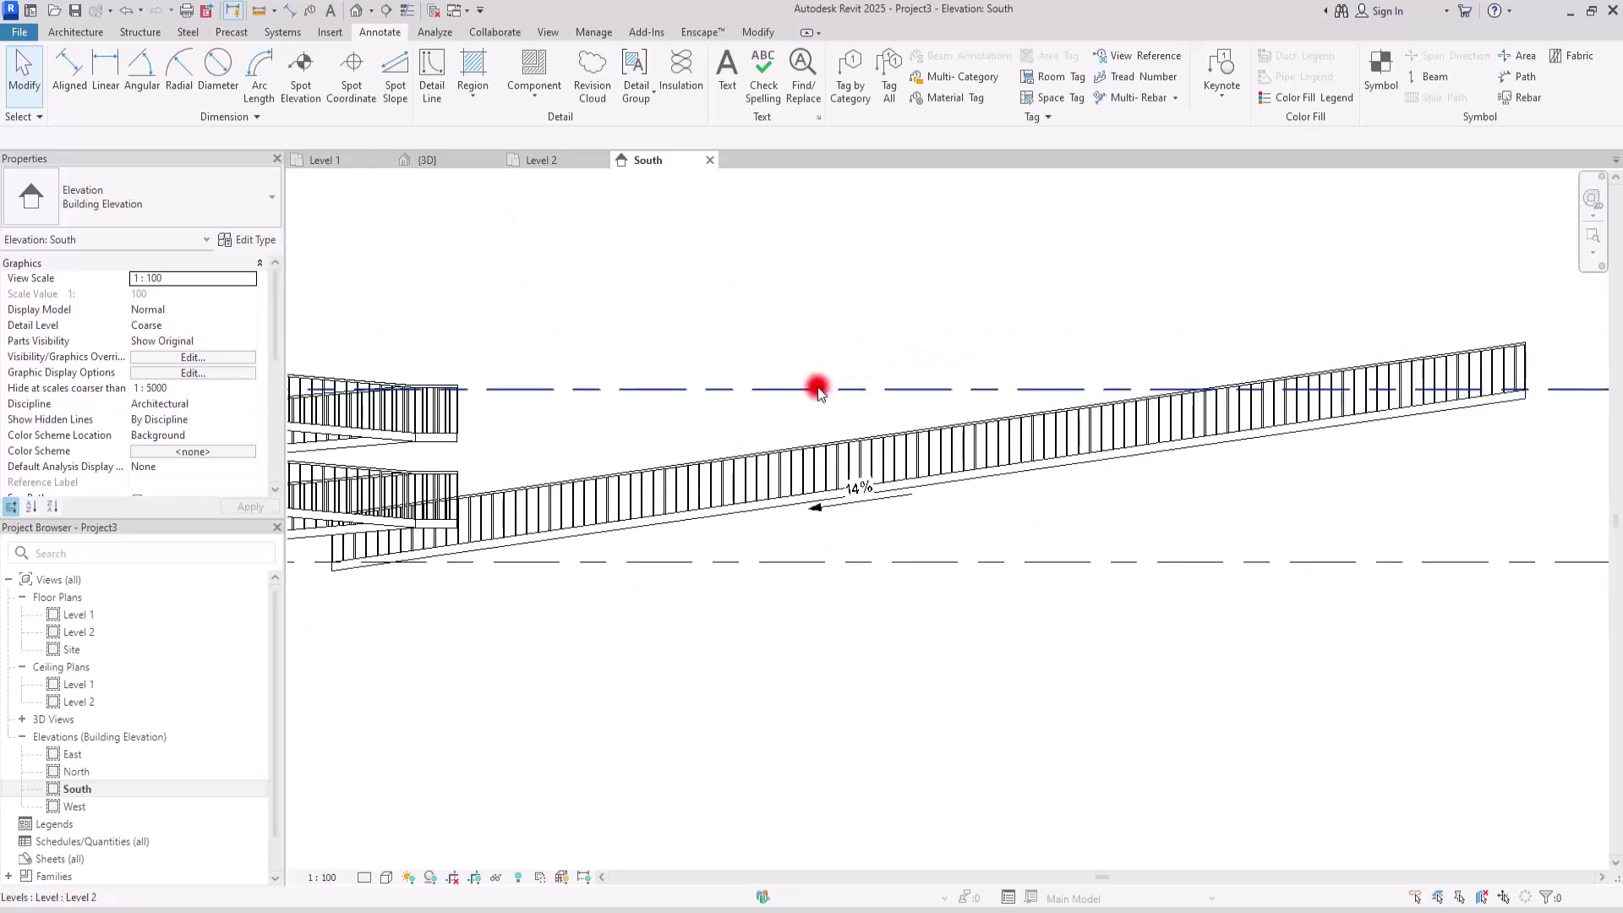
{"action": "scroll", "coordinate": [901, 496], "scroll_direction": "up", "scroll_amount": 5}
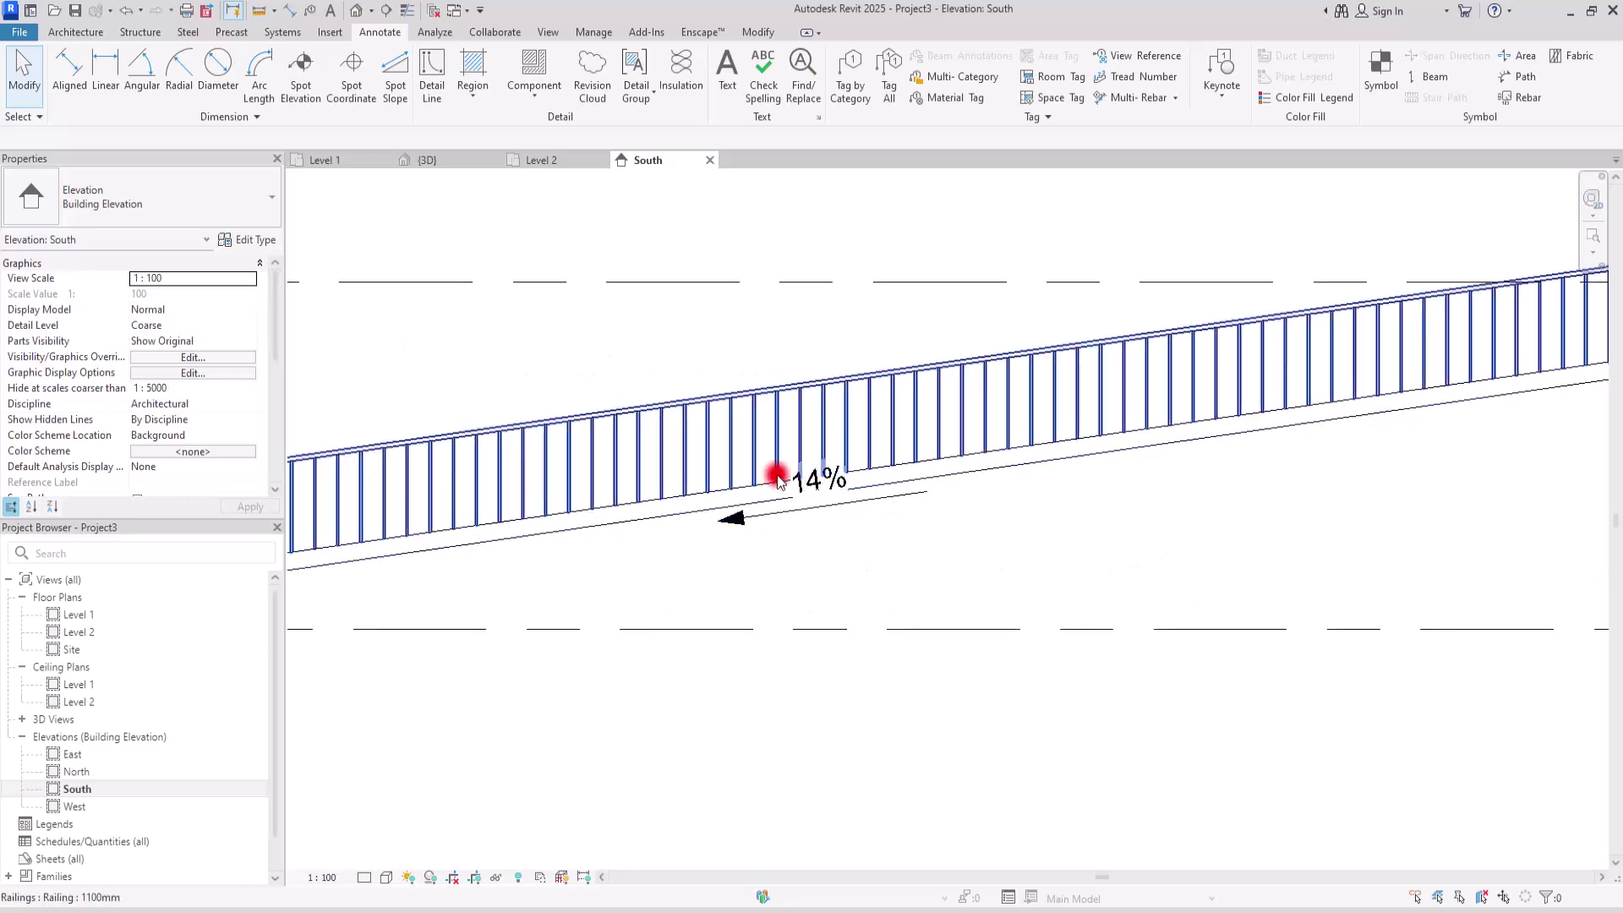
{"action": "scroll", "coordinate": [892, 511], "scroll_direction": "down", "scroll_amount": 7}
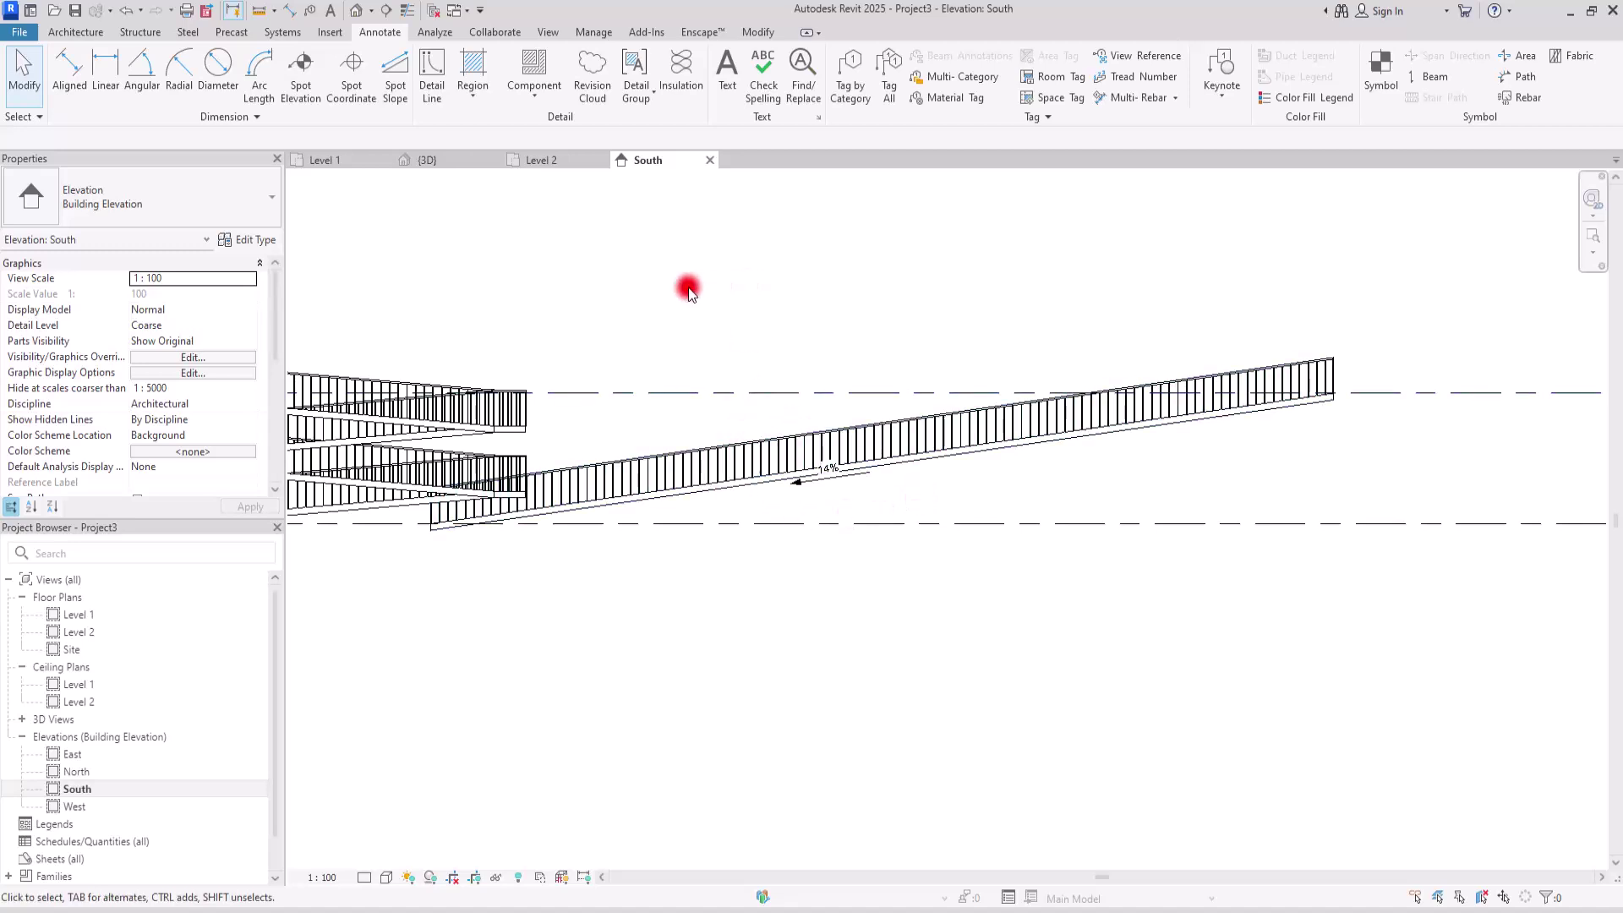
Review the full length of the straight 14 % ramp between the two levels in the 3D view
{"action": "left_click", "coordinate": [429, 158]}
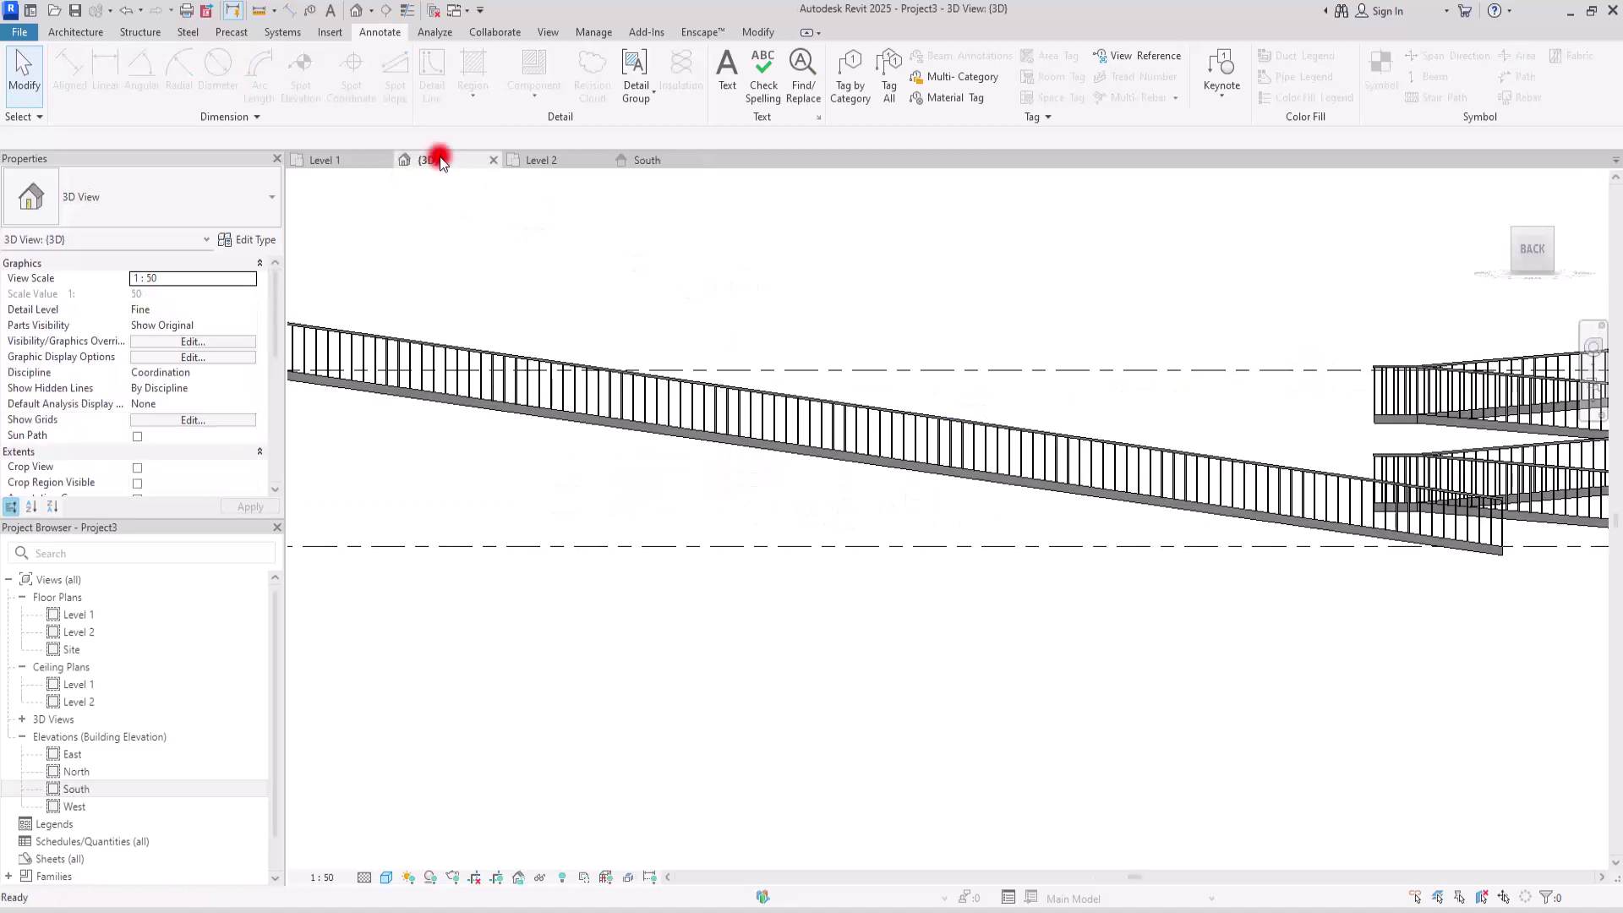
{"action": "scroll", "coordinate": [760, 524], "scroll_direction": "down", "scroll_amount": 3}
{"action": "scroll", "coordinate": [655, 338], "scroll_direction": "up", "scroll_amount": 3}
{"action": "middle_click_drag", "start_coordinate": [1058, 467], "coordinate": [748, 357]}
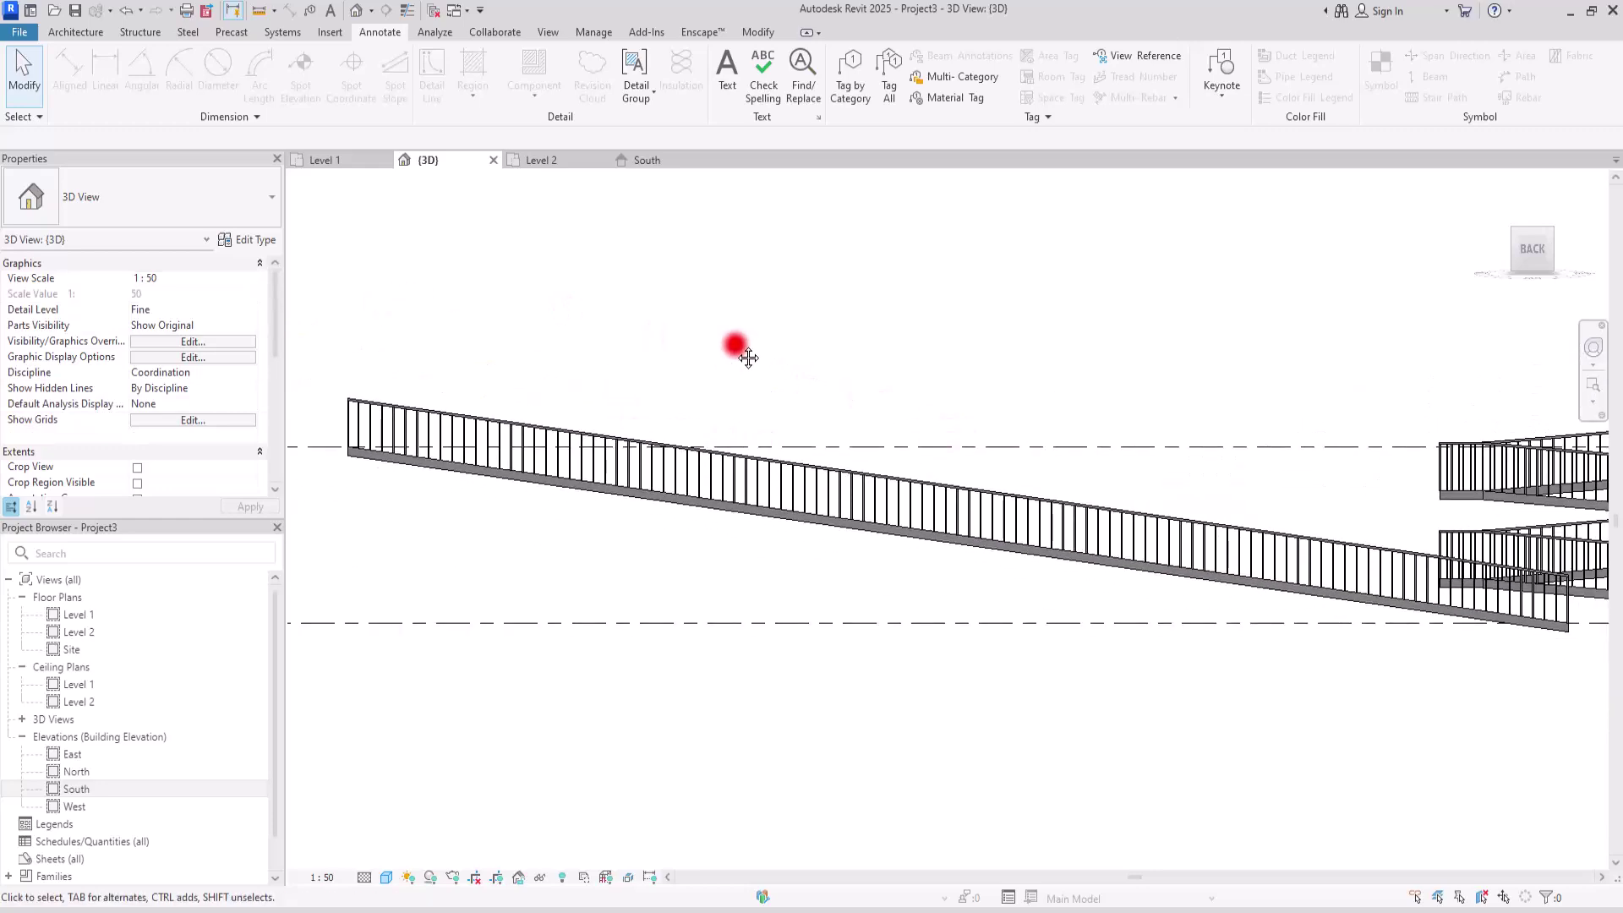
{"action": "scroll", "coordinate": [736, 344], "scroll_direction": "up", "scroll_amount": 1}
{"action": "scroll", "coordinate": [736, 352], "scroll_direction": "down", "scroll_amount": 2}
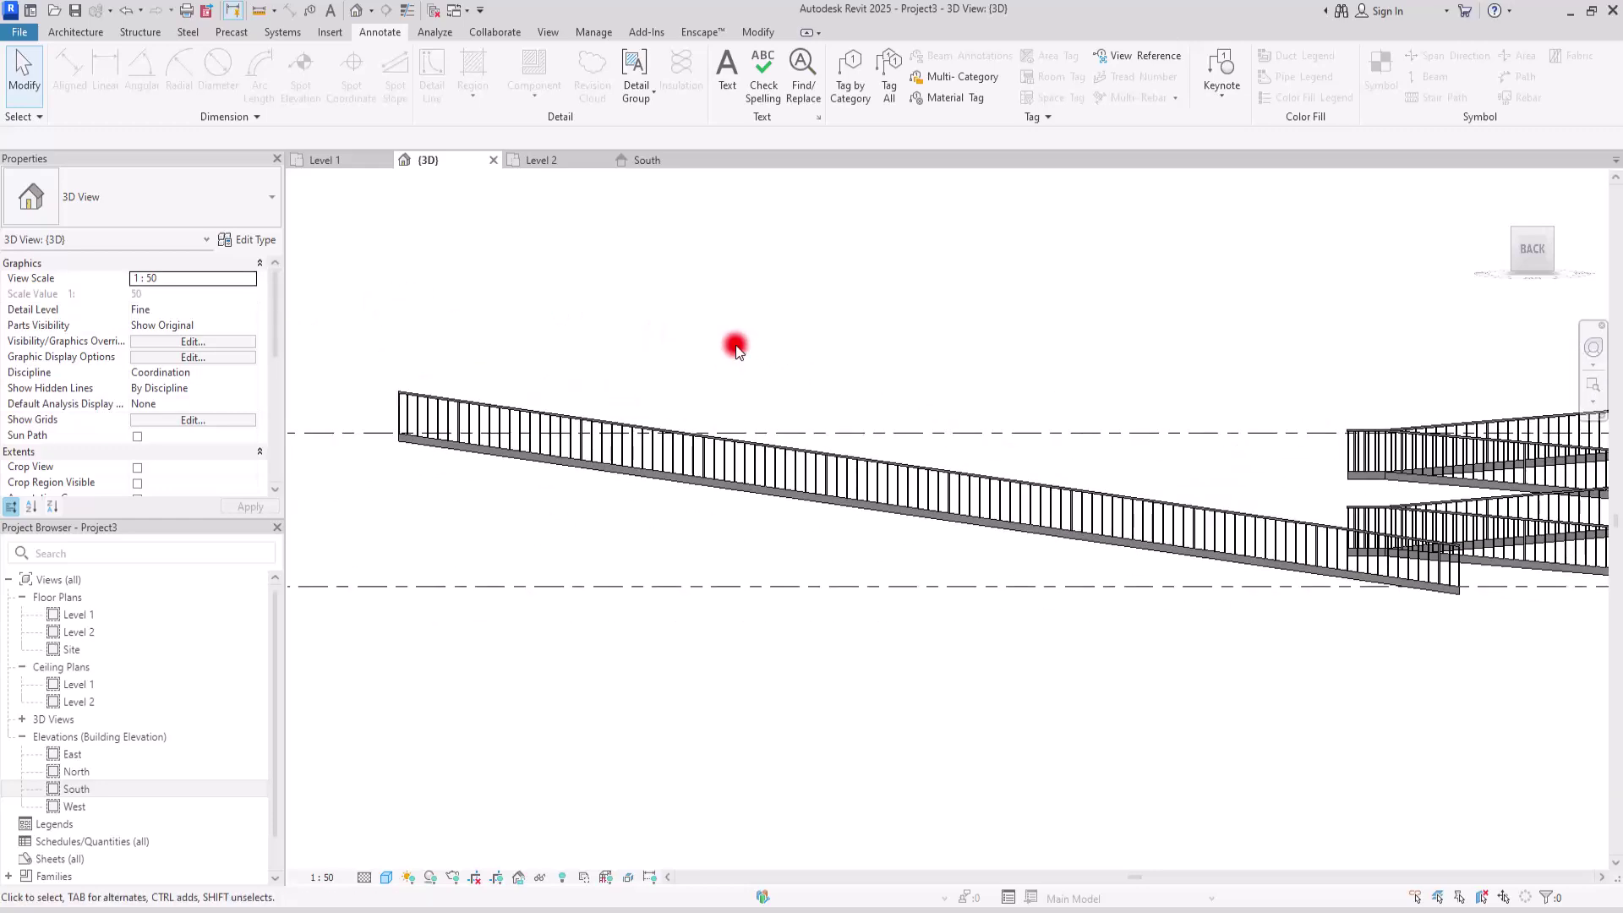